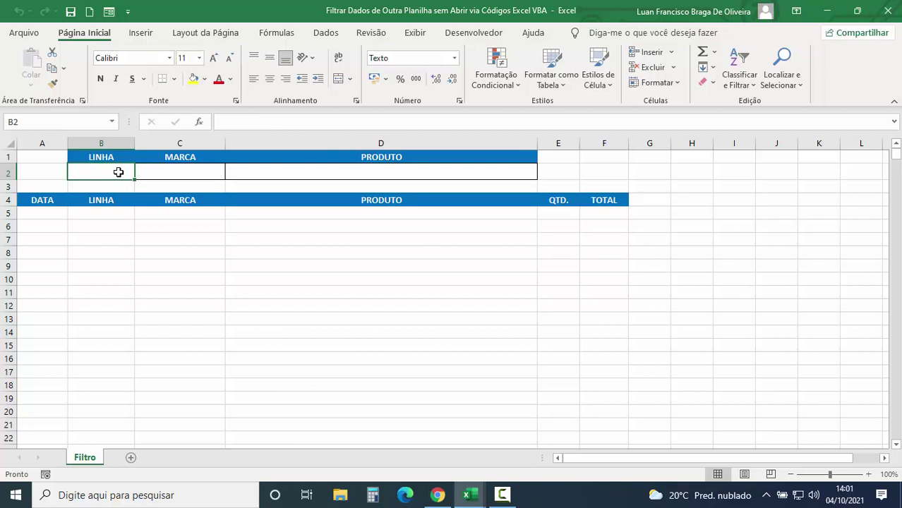
- Enter the filter criteria cel, lg and k12 in B2, C2 and D2
{"action": "type", "text": "cel"}
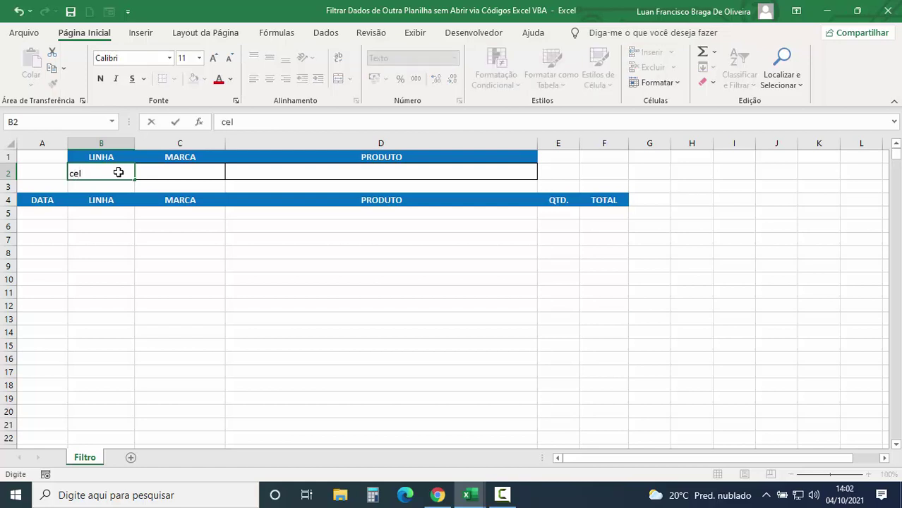
{"action": "key", "text": "Return"}
{"action": "left_click", "coordinate": [173, 173]}
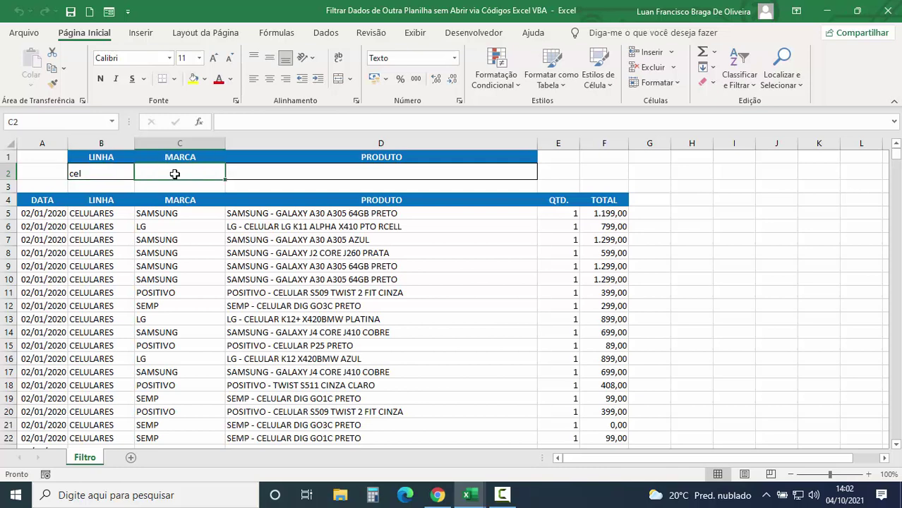
{"action": "type", "text": "lg"}
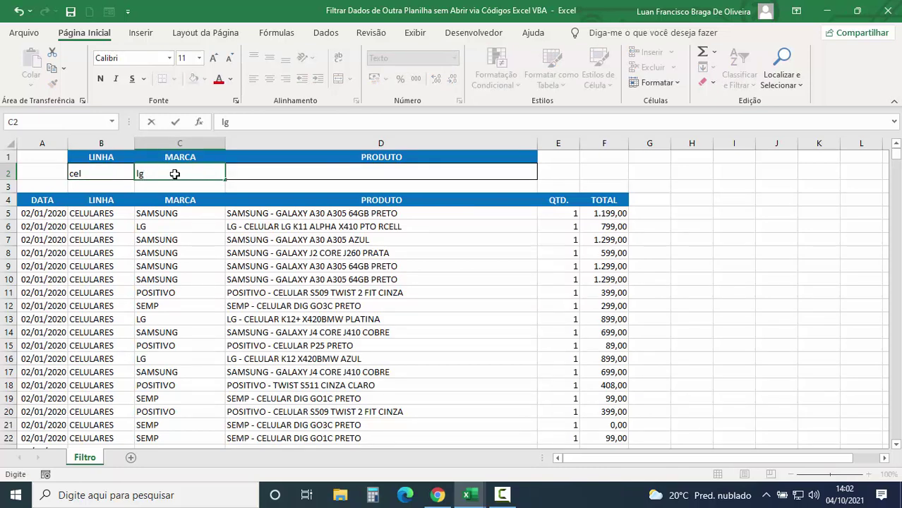
{"action": "key", "text": "Return"}
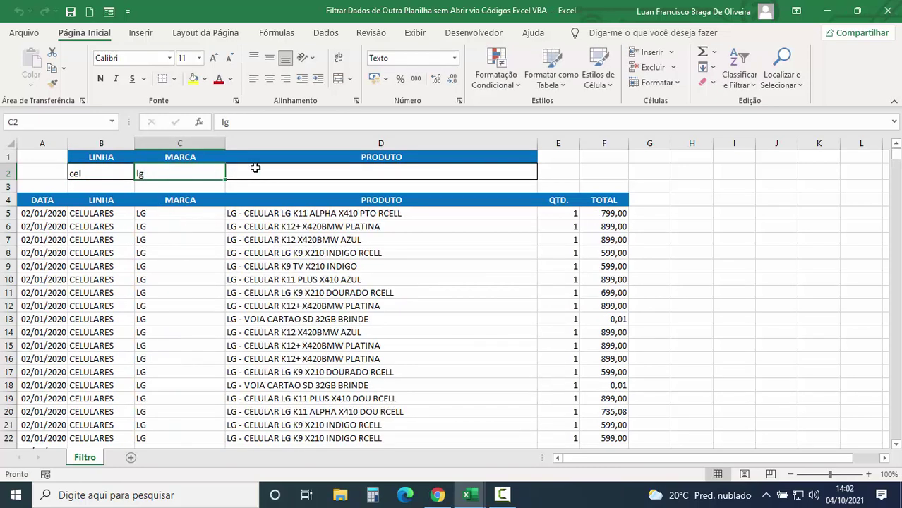
{"action": "left_click", "coordinate": [293, 171]}
{"action": "type", "text": "k12"}
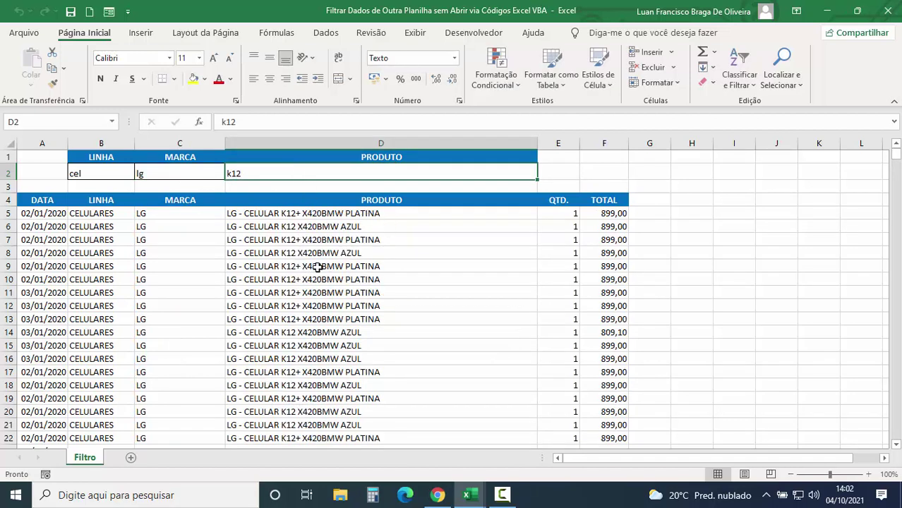
- Clear the three criteria, then save and close the filter workbook
{"action": "double_click", "coordinate": [250, 173]}
{"action": "key", "text": "BackSpace"}
{"action": "key", "text": "BackSpace"}
{"action": "key", "text": "BackSpace"}
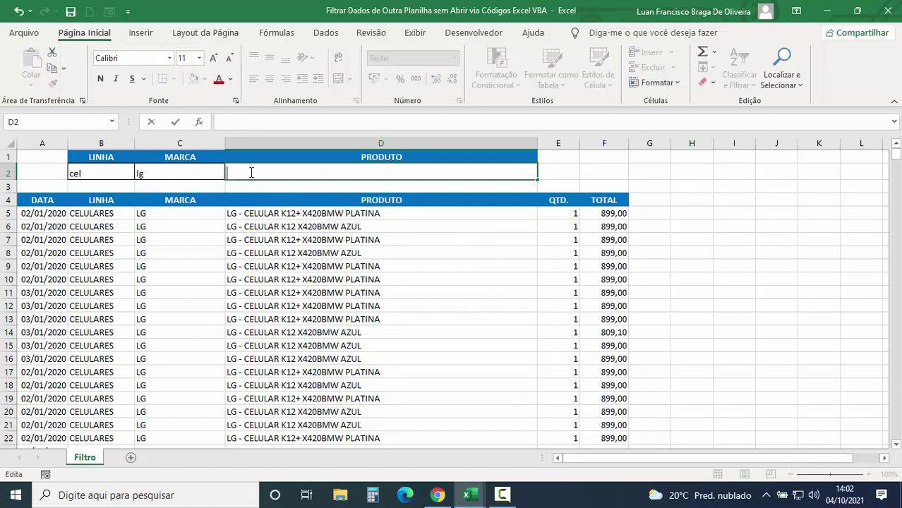
{"action": "key", "text": "Return"}
{"action": "left_click", "coordinate": [160, 173]}
{"action": "double_click", "coordinate": [153, 172]}
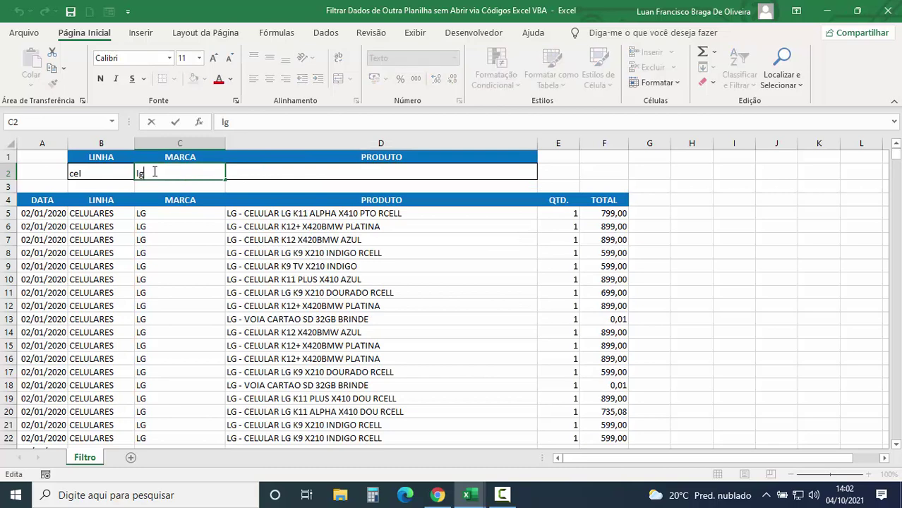
{"action": "key", "text": "BackSpace"}
{"action": "key", "text": "BackSpace"}
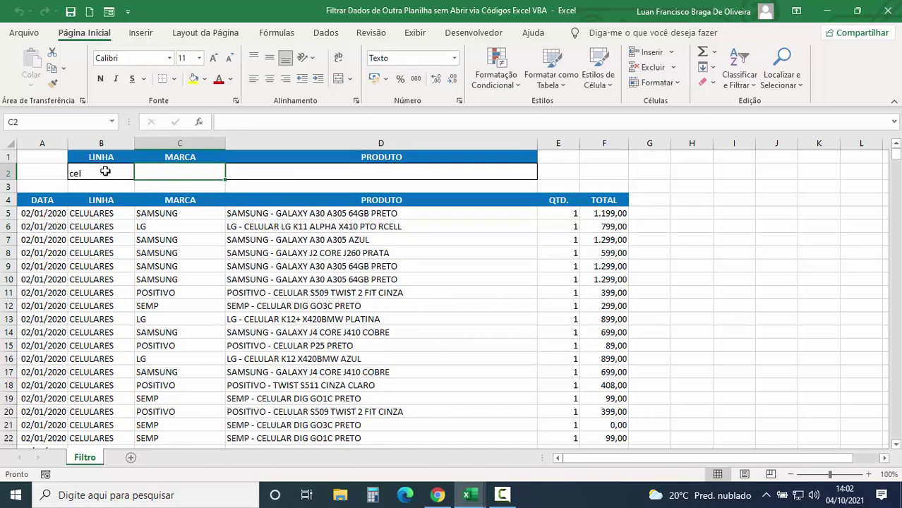
{"action": "double_click", "coordinate": [103, 171]}
{"action": "key", "text": "BackSpace"}
{"action": "key", "text": "BackSpace"}
{"action": "key", "text": "BackSpace"}
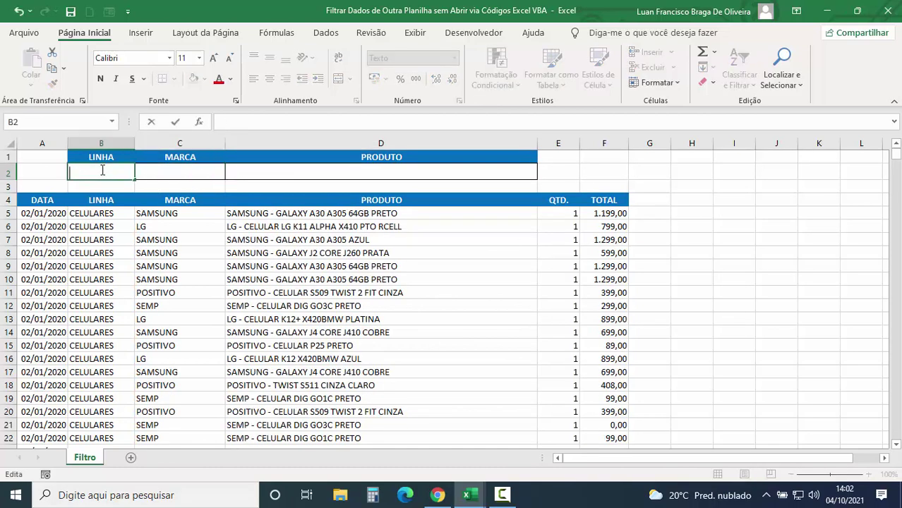
{"action": "key", "text": "Return"}
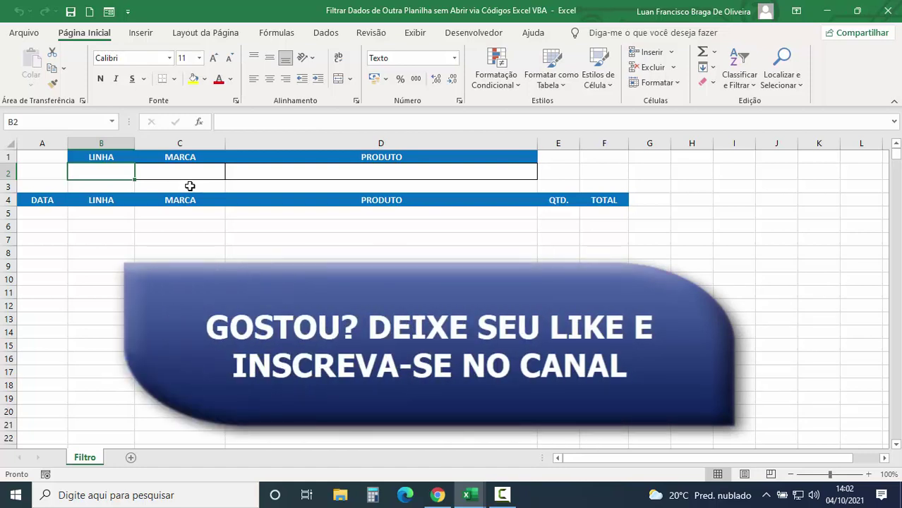
{"action": "left_click", "coordinate": [71, 12]}
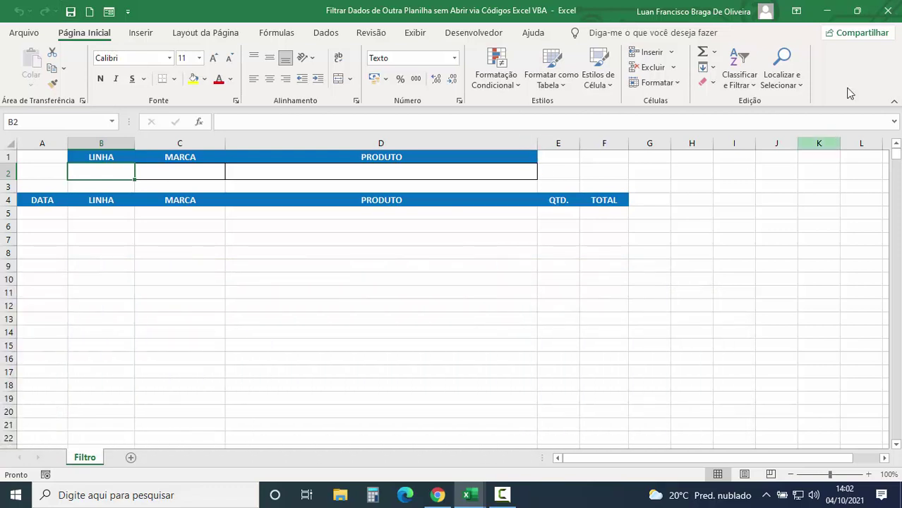
{"action": "left_click", "coordinate": [888, 18]}
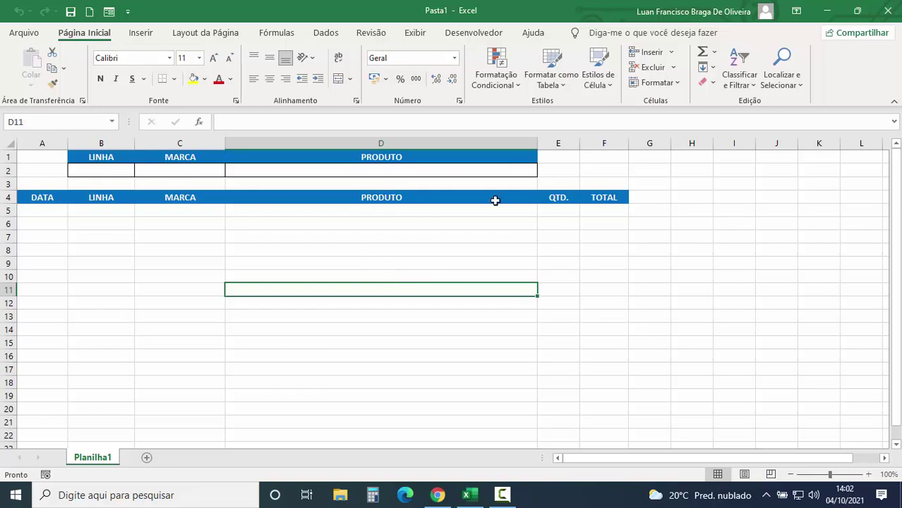
- Open the Base Dados workbook from the desktop
{"action": "left_click", "coordinate": [824, 14]}
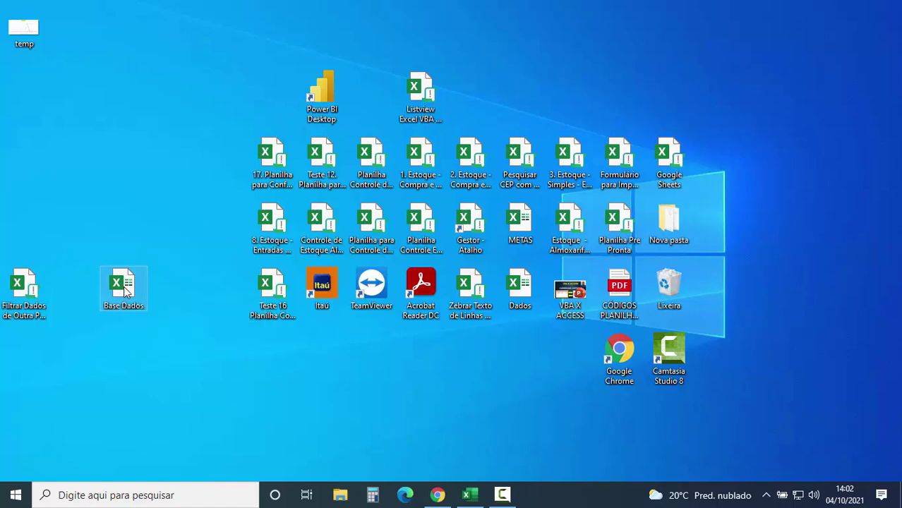
{"action": "right_click", "coordinate": [124, 287]}
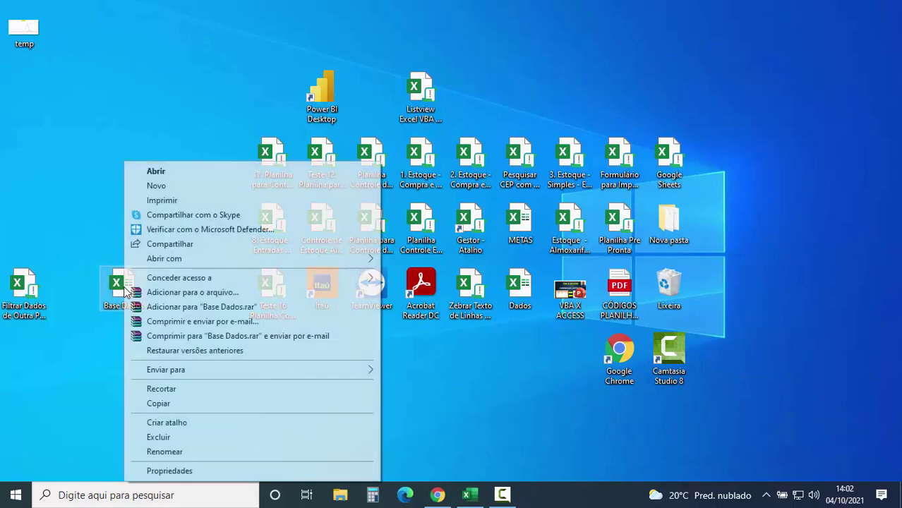
{"action": "left_click", "coordinate": [161, 173]}
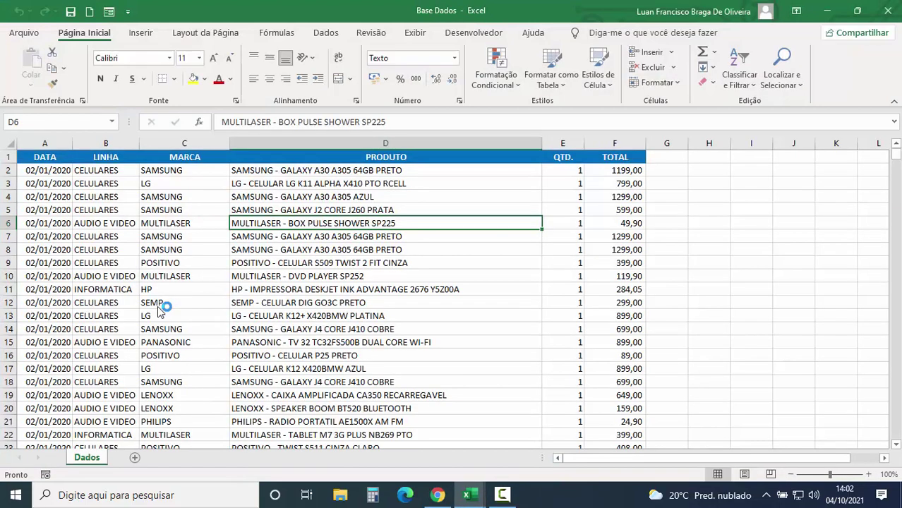
- Jump from the DATA column to the last data row and back, selecting row 1 and column A
{"action": "left_click", "coordinate": [46, 263]}
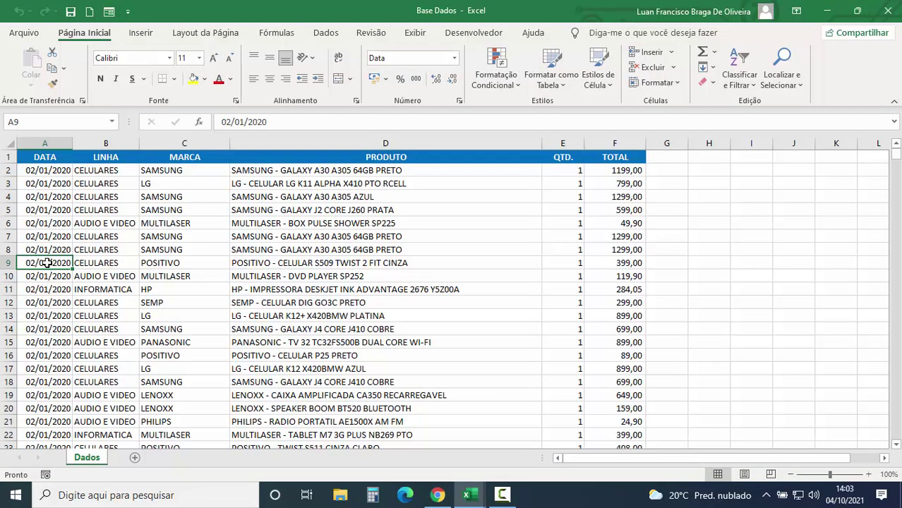
{"action": "key", "text": "ctrl+Down"}
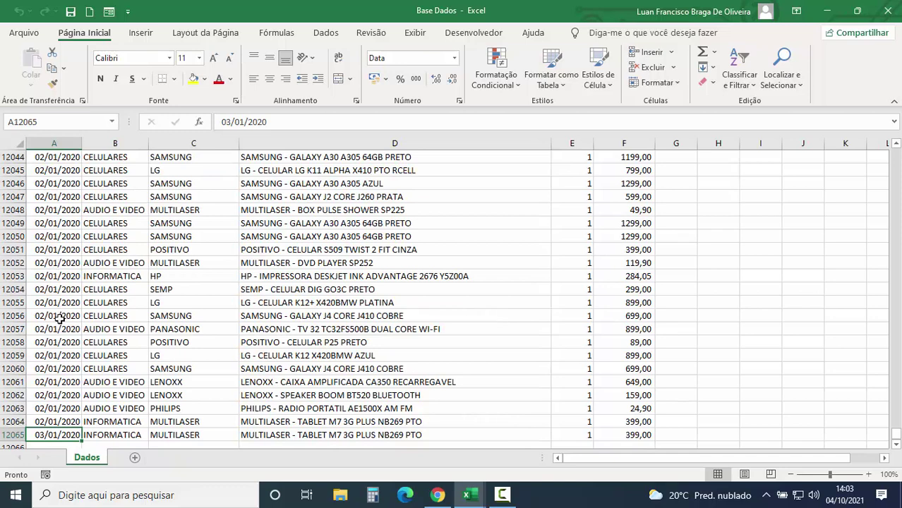
{"action": "scroll", "coordinate": [60, 319], "scroll_direction": "down", "scroll_amount": 1}
{"action": "left_click", "coordinate": [66, 382]}
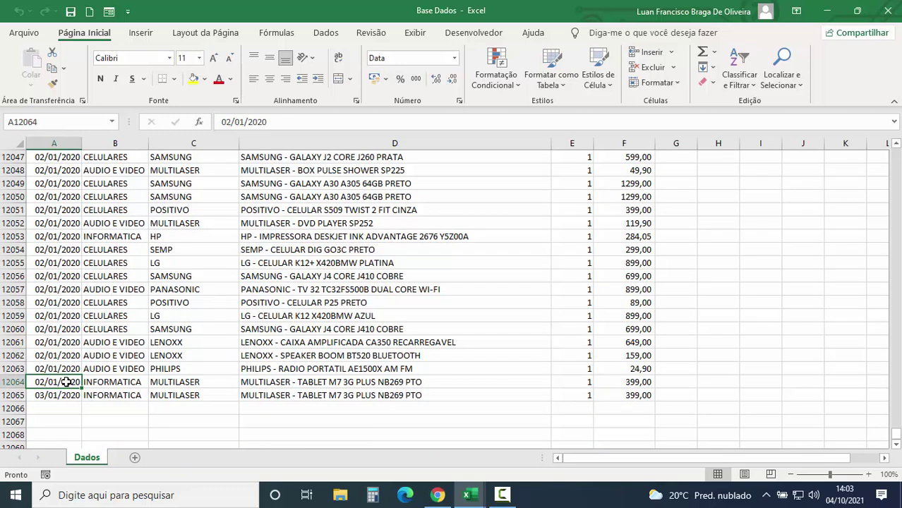
{"action": "key", "text": "ctrl+Up"}
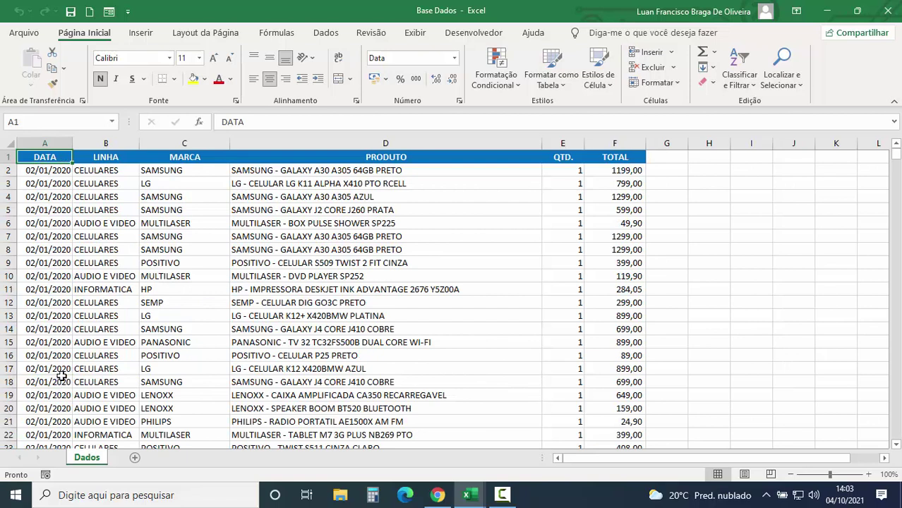
{"action": "left_click", "coordinate": [7, 156]}
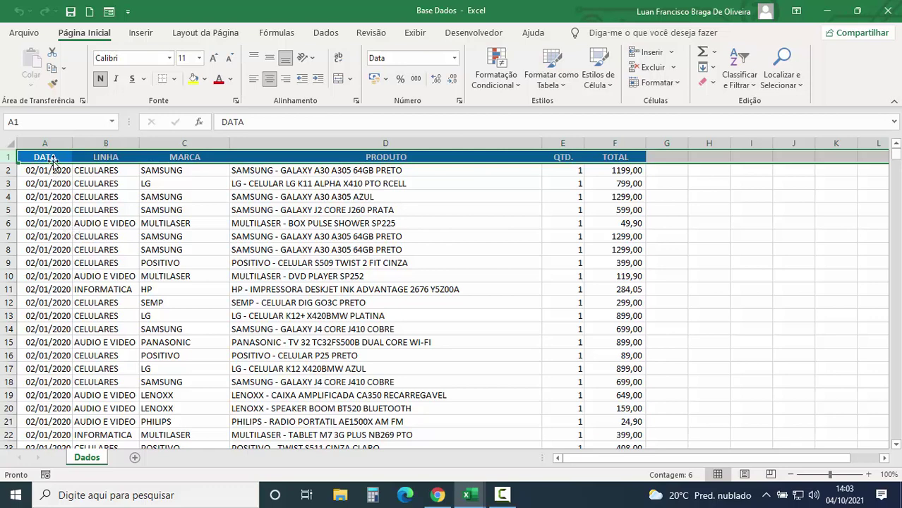
{"action": "left_click", "coordinate": [43, 142]}
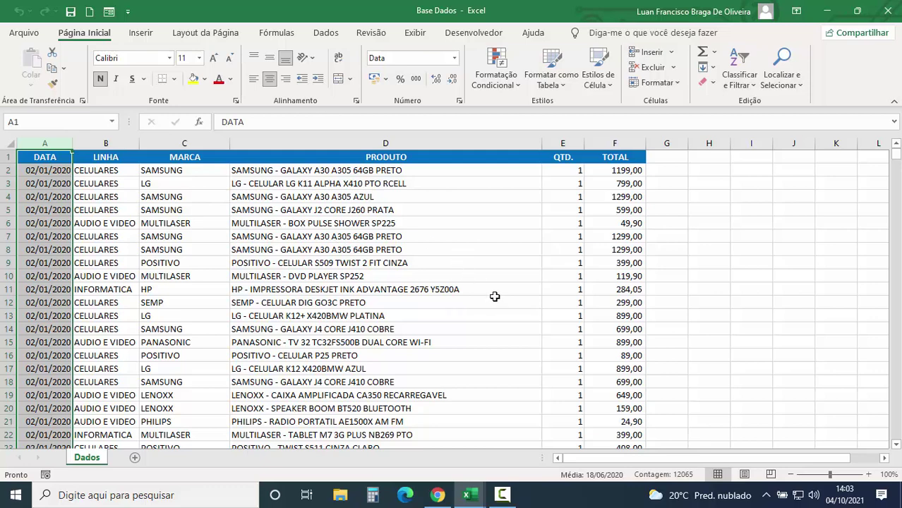
{"action": "left_click", "coordinate": [468, 496]}
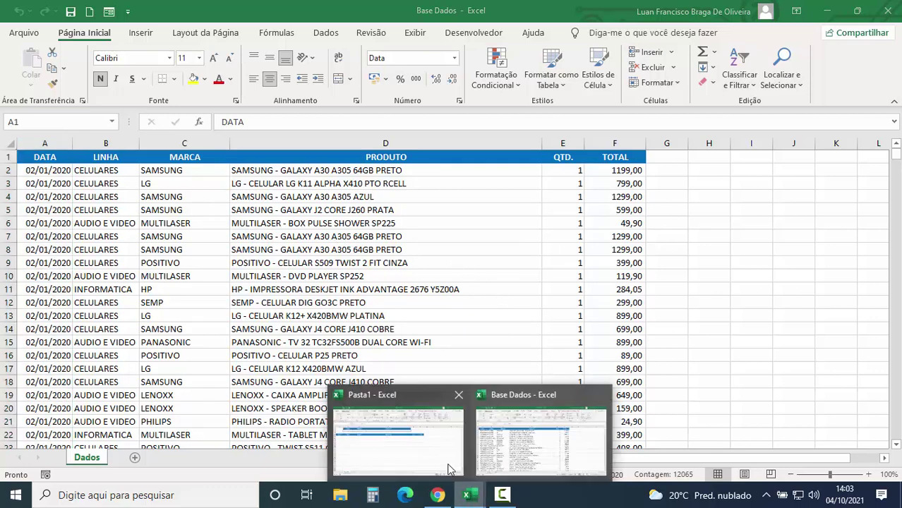
- Switch to Pasta1, check its A4:F4 and LINHA/MARCA/PRODUTO headers, and seek the Desenvolvedor tab
{"action": "left_click", "coordinate": [424, 446]}
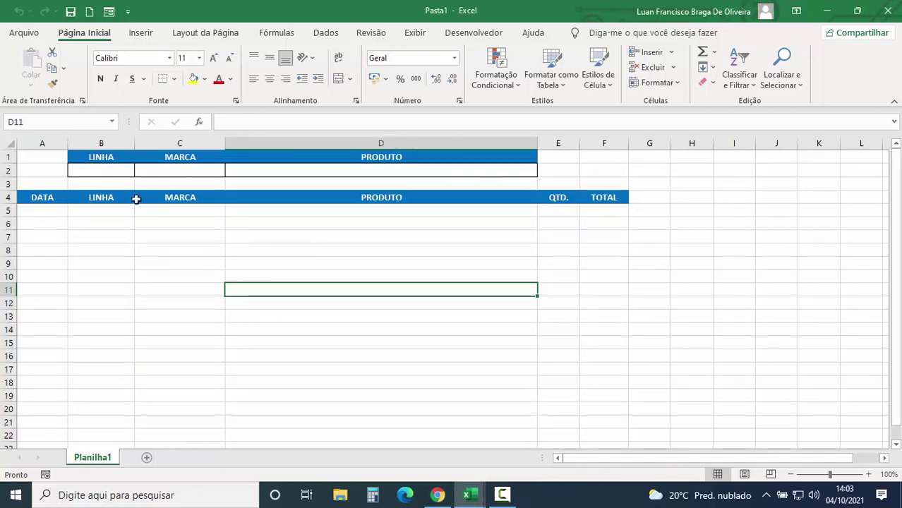
{"action": "left_click_drag", "start_coordinate": [36, 196], "coordinate": [600, 201]}
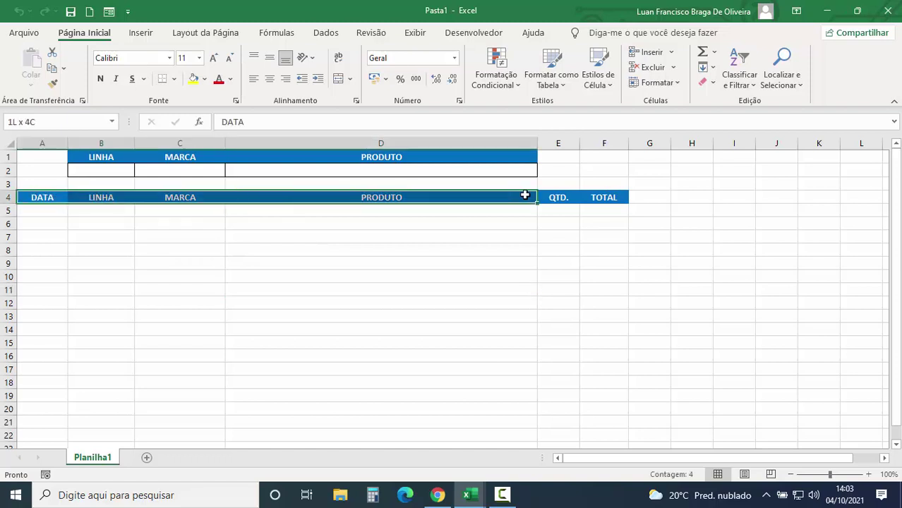
{"action": "left_click", "coordinate": [318, 276]}
{"action": "left_click_drag", "start_coordinate": [92, 162], "coordinate": [437, 165]}
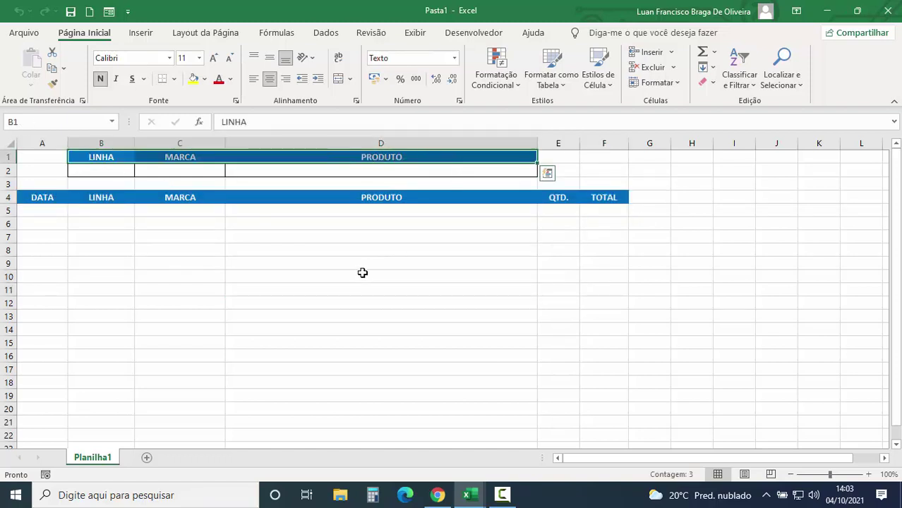
{"action": "left_click", "coordinate": [384, 275]}
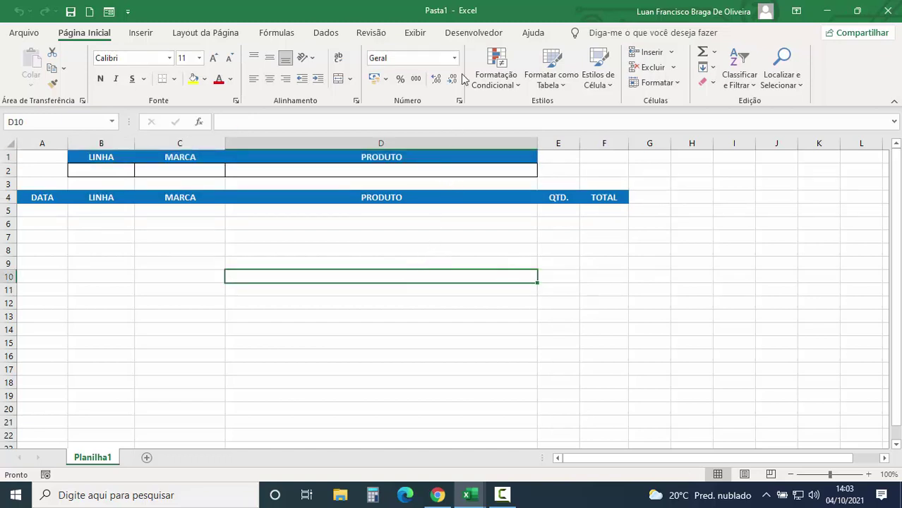
{"action": "left_click", "coordinate": [469, 37]}
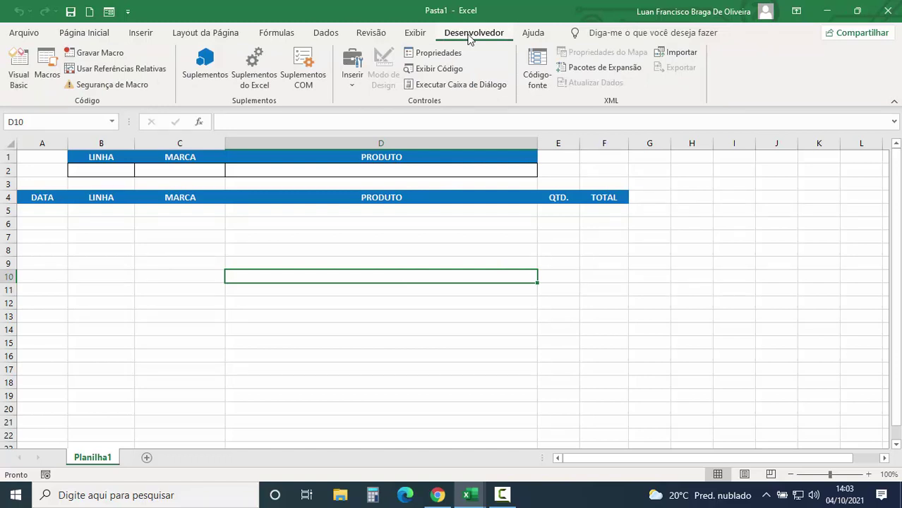
- Enable the Desenvolvedor tab through ribbon customization and launch the Visual Basic editor
{"action": "left_click", "coordinate": [416, 33]}
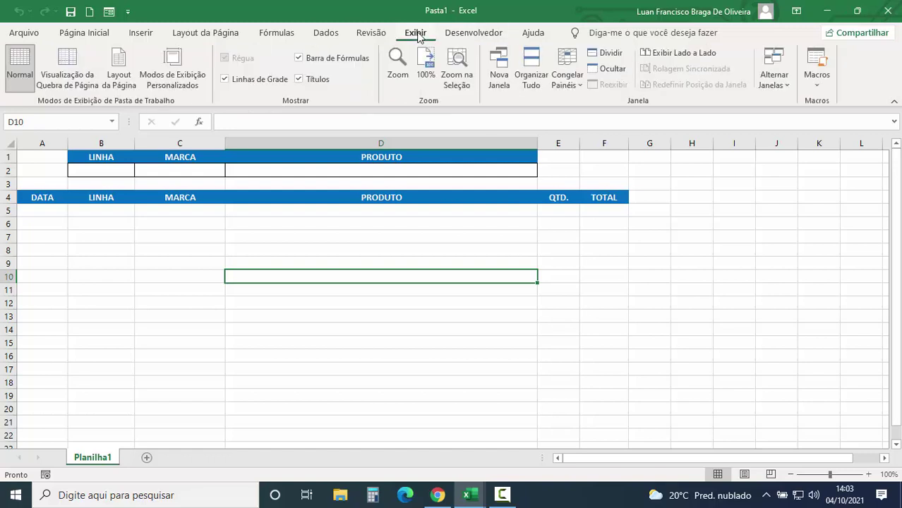
{"action": "right_click", "coordinate": [419, 37]}
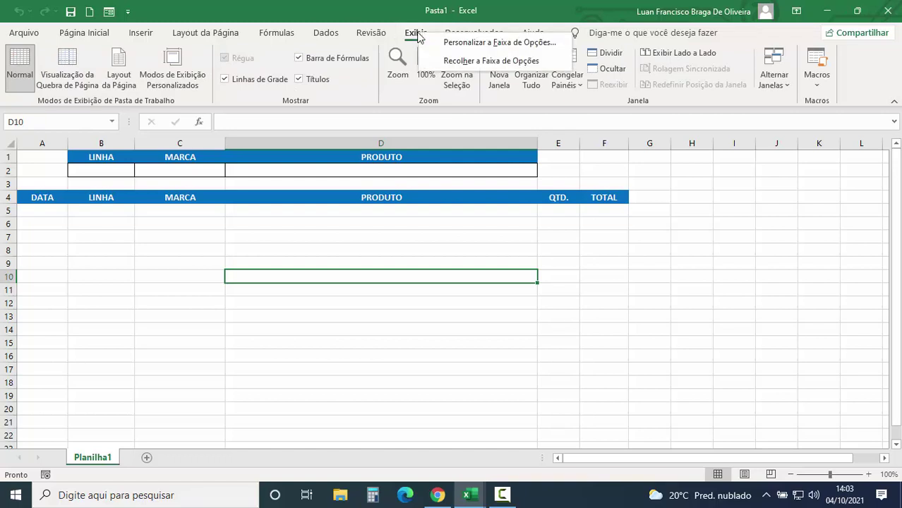
{"action": "left_click", "coordinate": [488, 43]}
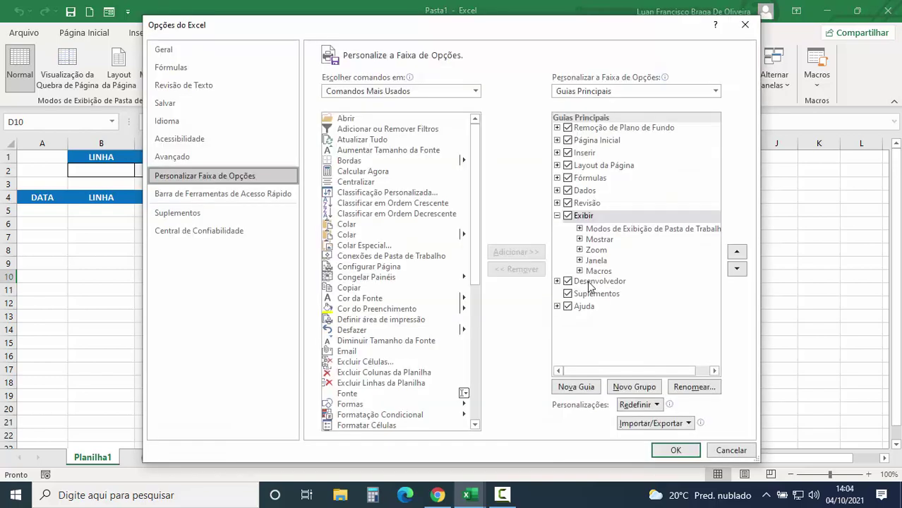
{"action": "left_click", "coordinate": [589, 283]}
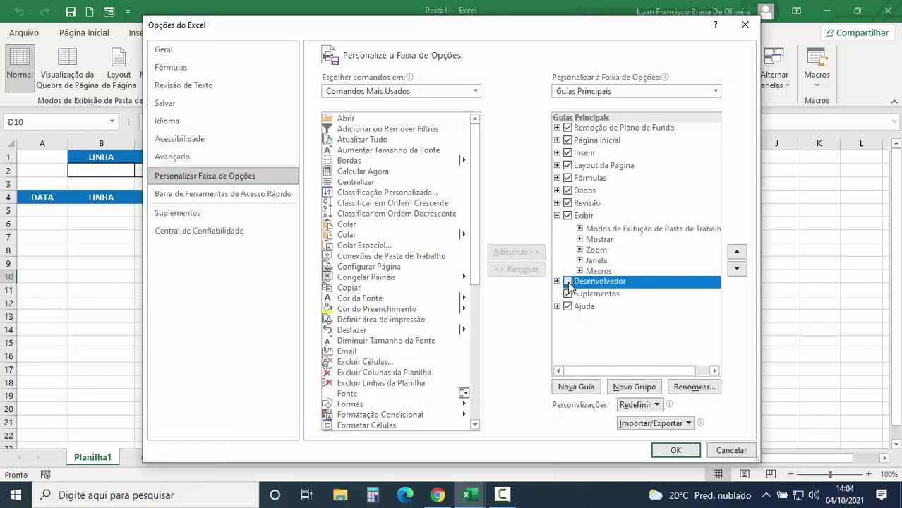
{"action": "left_click", "coordinate": [675, 452]}
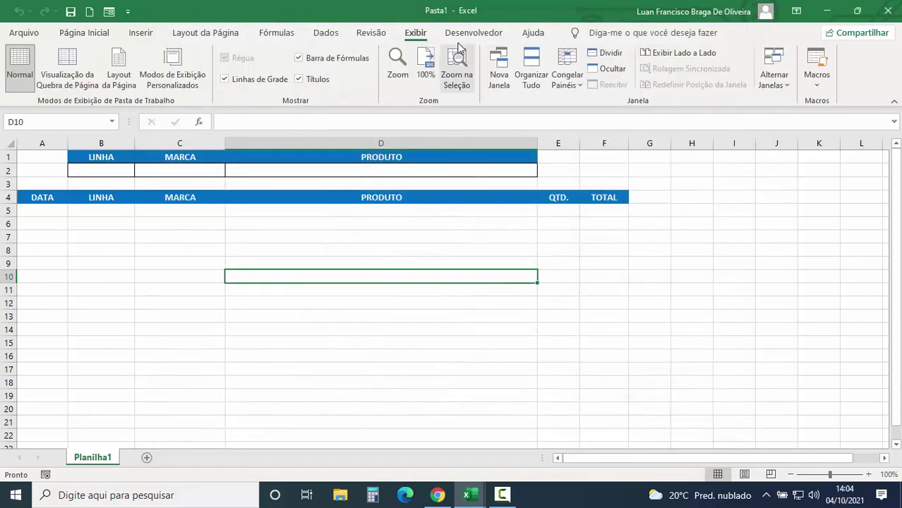
{"action": "left_click", "coordinate": [464, 36]}
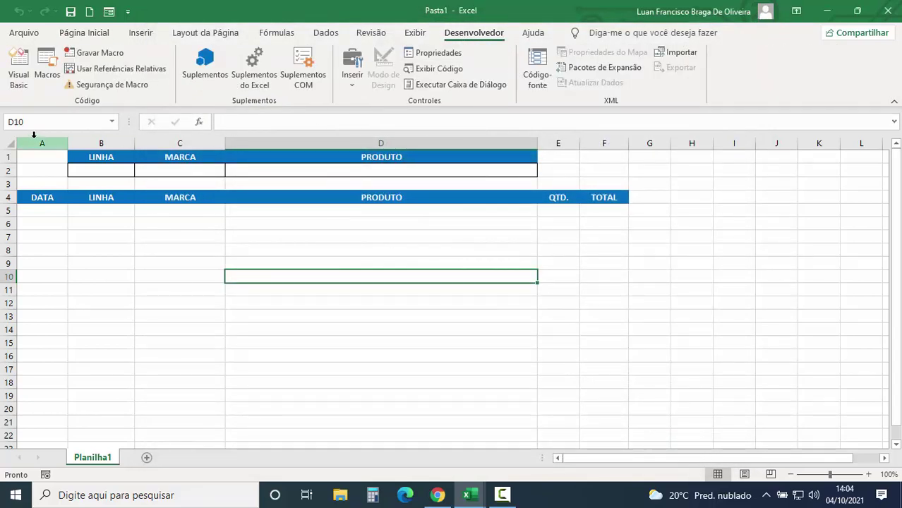
{"action": "left_click", "coordinate": [19, 78]}
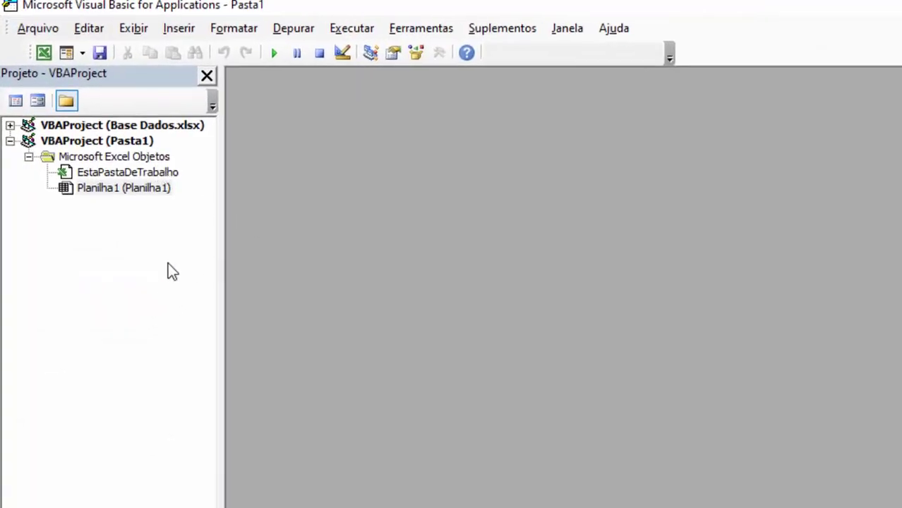
- Restore the Project Explorer and insert a new module into Pasta1
{"action": "left_click", "coordinate": [207, 75]}
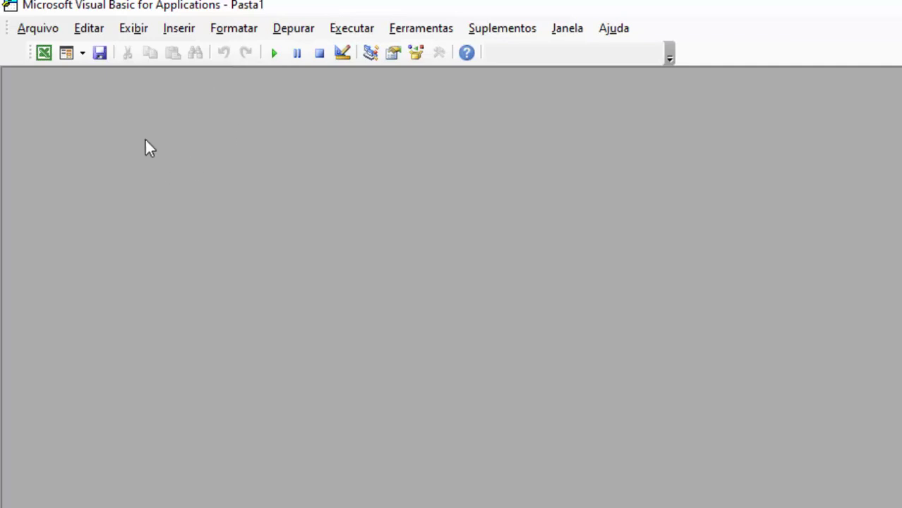
{"action": "left_click", "coordinate": [134, 29]}
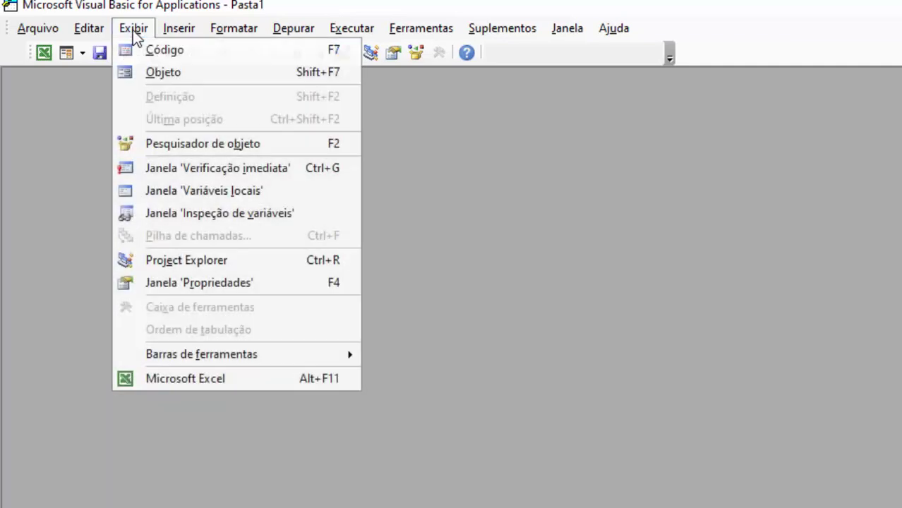
{"action": "left_click", "coordinate": [194, 257]}
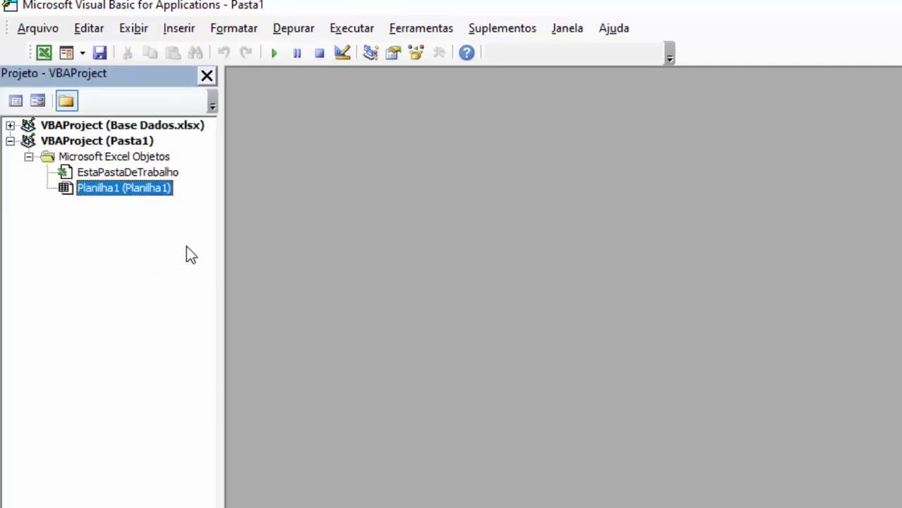
{"action": "left_click", "coordinate": [179, 29]}
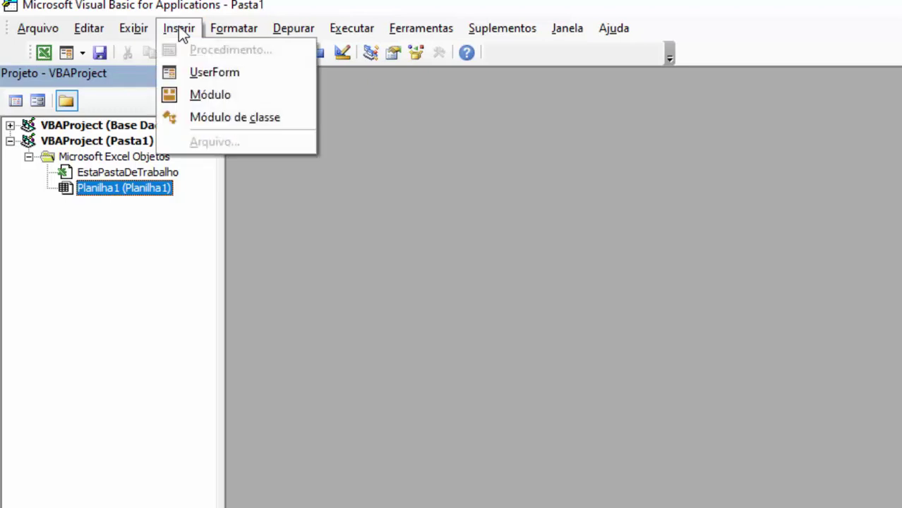
{"action": "left_click", "coordinate": [210, 95]}
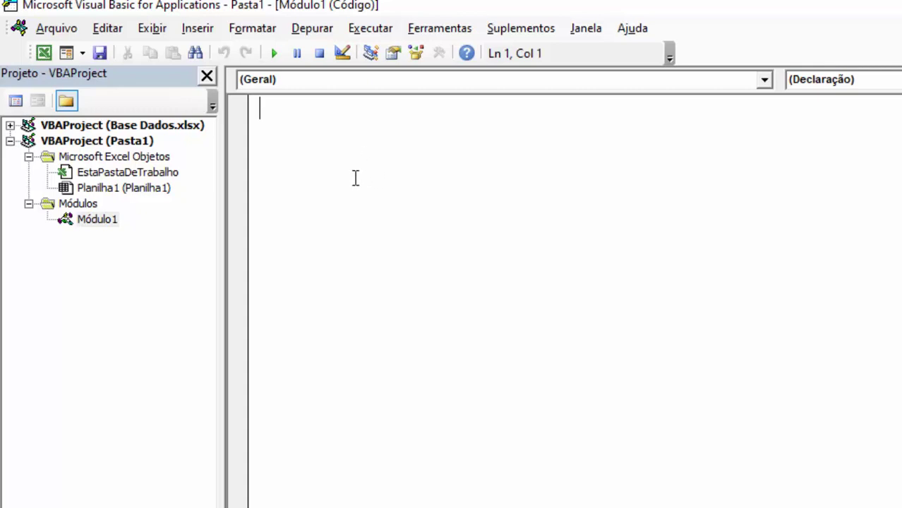
- Add a reference to Microsoft ActiveX Data Objects 6.1 Library
{"action": "left_click", "coordinate": [433, 31]}
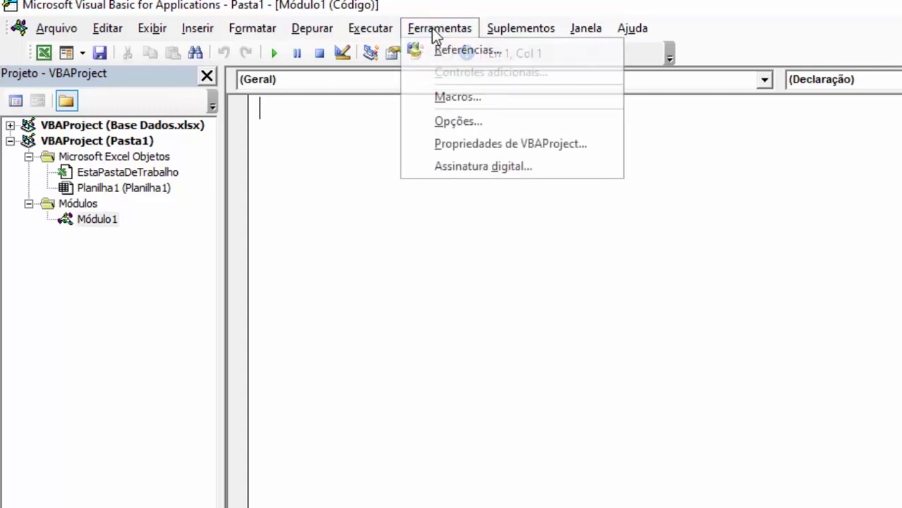
{"action": "left_click", "coordinate": [466, 52]}
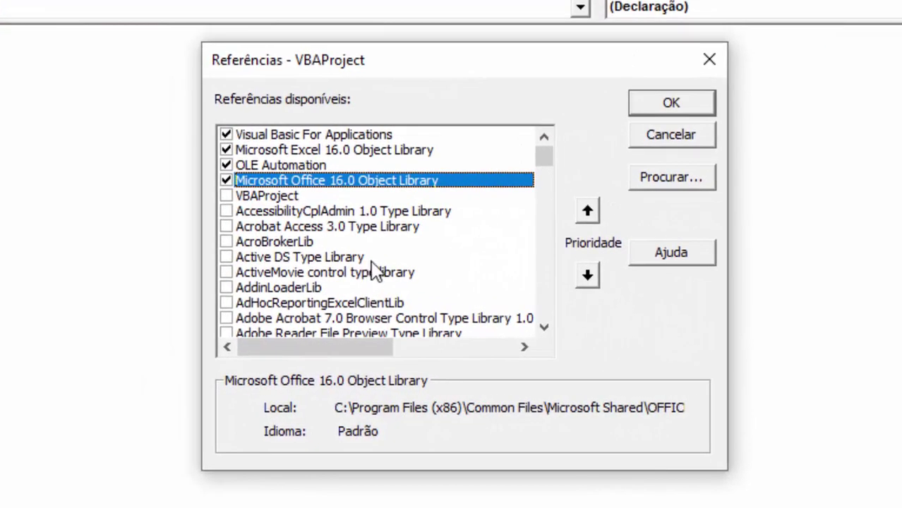
{"action": "scroll", "coordinate": [374, 270], "scroll_direction": "down", "scroll_amount": 1}
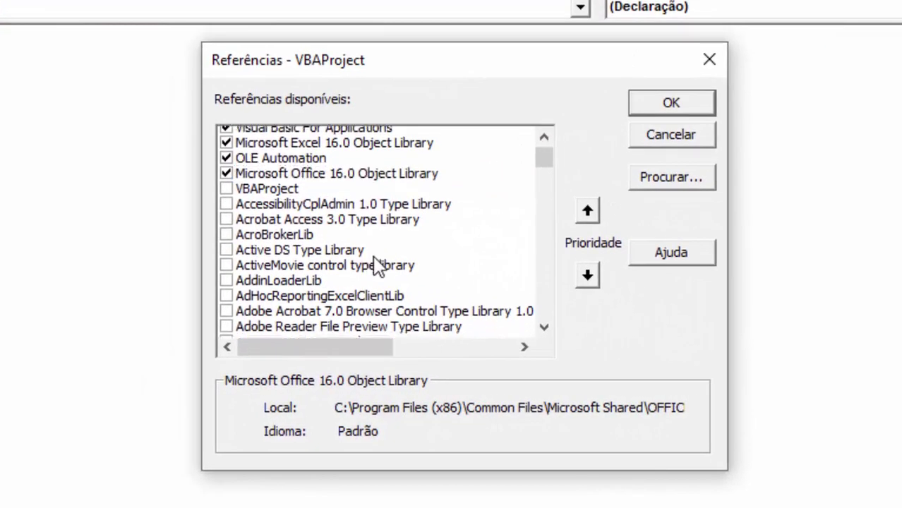
{"action": "scroll", "coordinate": [374, 269], "scroll_direction": "down", "scroll_amount": 2}
{"action": "scroll", "coordinate": [376, 269], "scroll_direction": "down", "scroll_amount": 5}
{"action": "scroll", "coordinate": [378, 267], "scroll_direction": "down", "scroll_amount": 10}
{"action": "scroll", "coordinate": [374, 259], "scroll_direction": "down", "scroll_amount": 1}
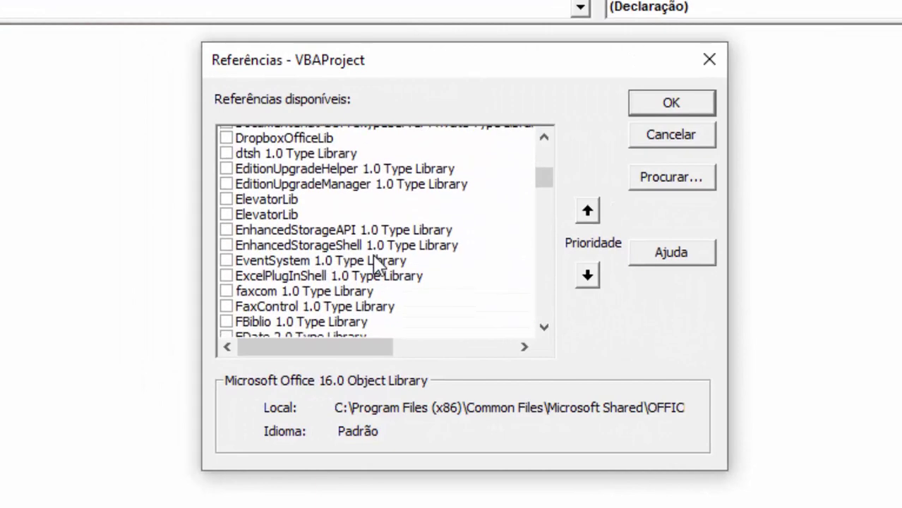
{"action": "scroll", "coordinate": [372, 260], "scroll_direction": "down", "scroll_amount": 8}
{"action": "scroll", "coordinate": [378, 264], "scroll_direction": "down", "scroll_amount": 3}
{"action": "scroll", "coordinate": [389, 216], "scroll_direction": "down", "scroll_amount": 5}
{"action": "scroll", "coordinate": [392, 223], "scroll_direction": "down", "scroll_amount": 7}
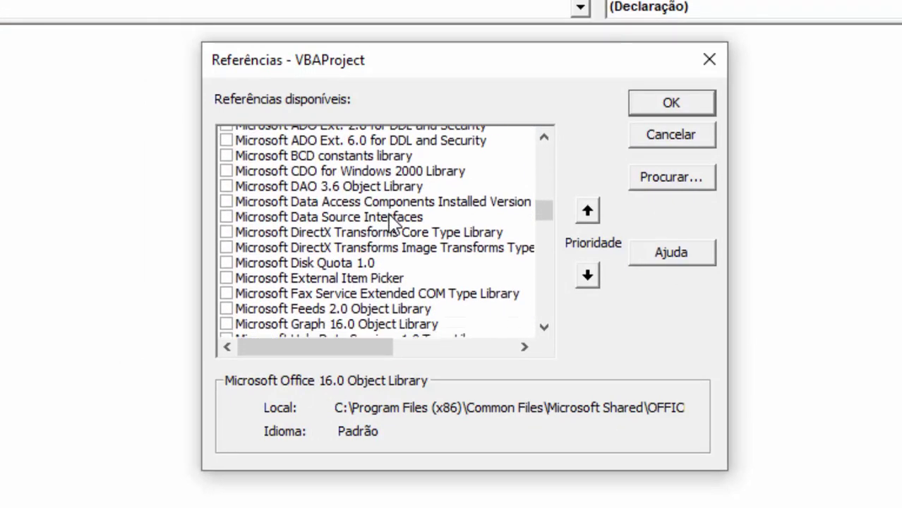
{"action": "scroll", "coordinate": [392, 221], "scroll_direction": "down", "scroll_amount": 1}
{"action": "scroll", "coordinate": [392, 221], "scroll_direction": "down", "scroll_amount": 1}
{"action": "scroll", "coordinate": [392, 220], "scroll_direction": "down", "scroll_amount": 1}
{"action": "scroll", "coordinate": [392, 220], "scroll_direction": "down", "scroll_amount": 2}
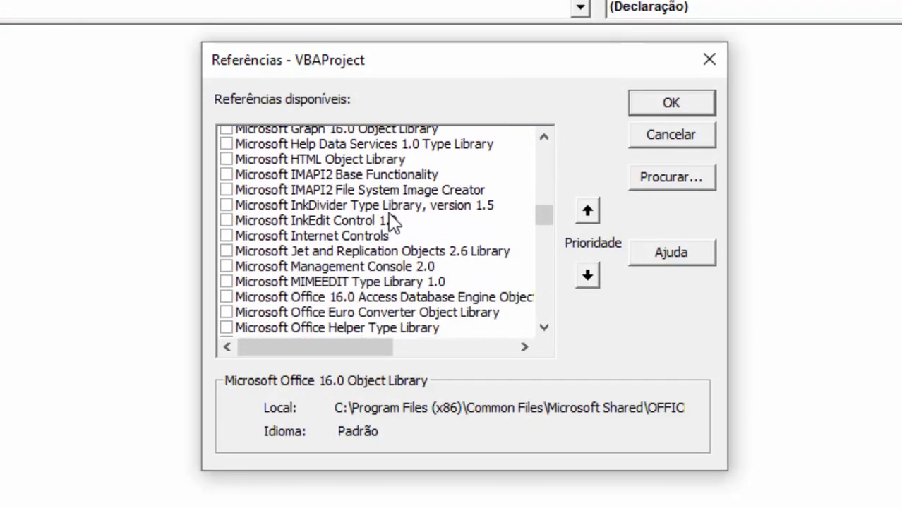
{"action": "scroll", "coordinate": [386, 283], "scroll_direction": "down", "scroll_amount": 1}
{"action": "scroll", "coordinate": [373, 258], "scroll_direction": "down", "scroll_amount": 3}
{"action": "scroll", "coordinate": [374, 256], "scroll_direction": "up", "scroll_amount": 1}
{"action": "scroll", "coordinate": [374, 257], "scroll_direction": "up", "scroll_amount": 6}
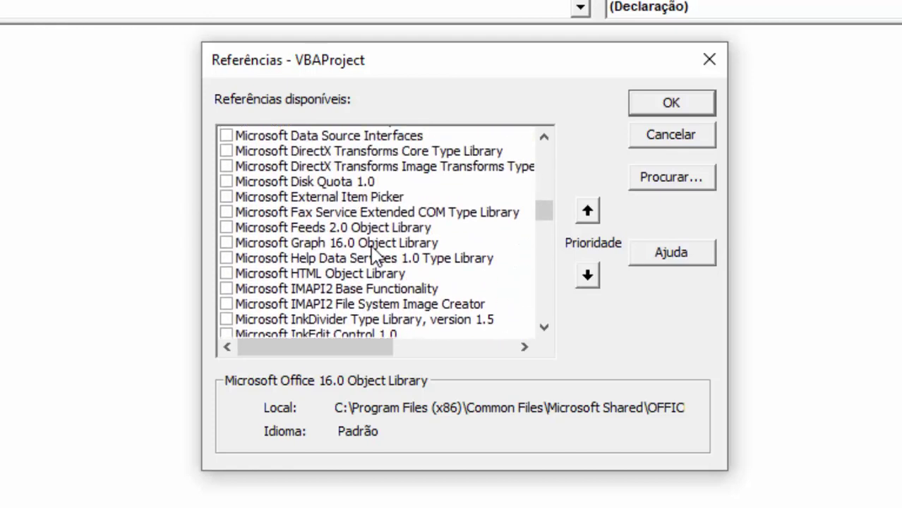
{"action": "scroll", "coordinate": [375, 256], "scroll_direction": "up", "scroll_amount": 4}
{"action": "scroll", "coordinate": [395, 254], "scroll_direction": "up", "scroll_amount": 1}
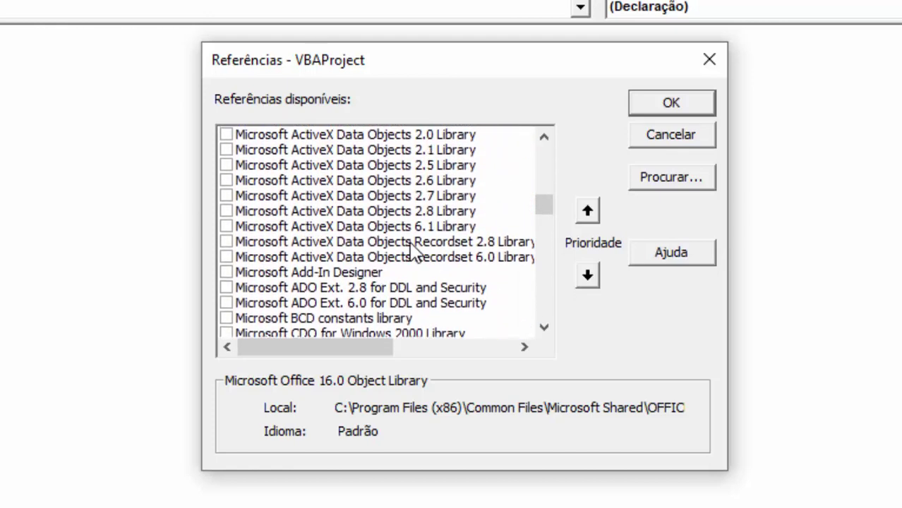
{"action": "scroll", "coordinate": [423, 254], "scroll_direction": "up", "scroll_amount": 3}
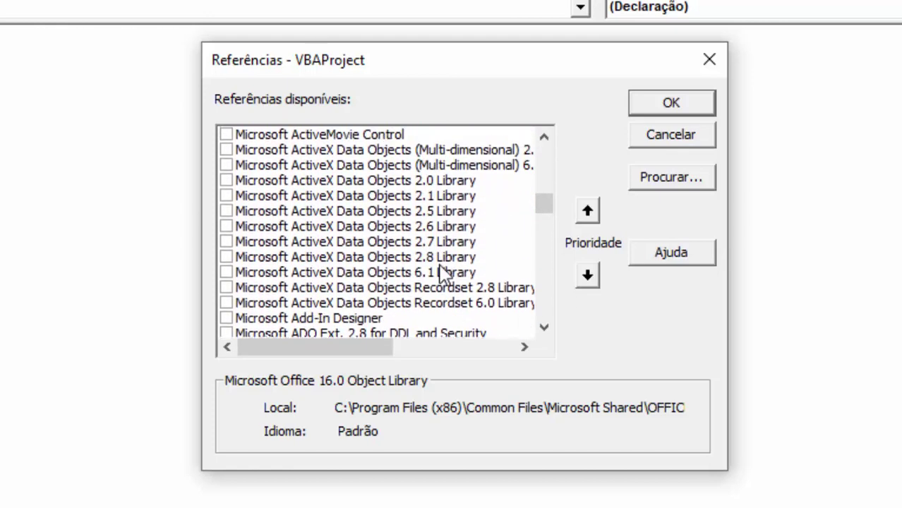
{"action": "left_click", "coordinate": [330, 274]}
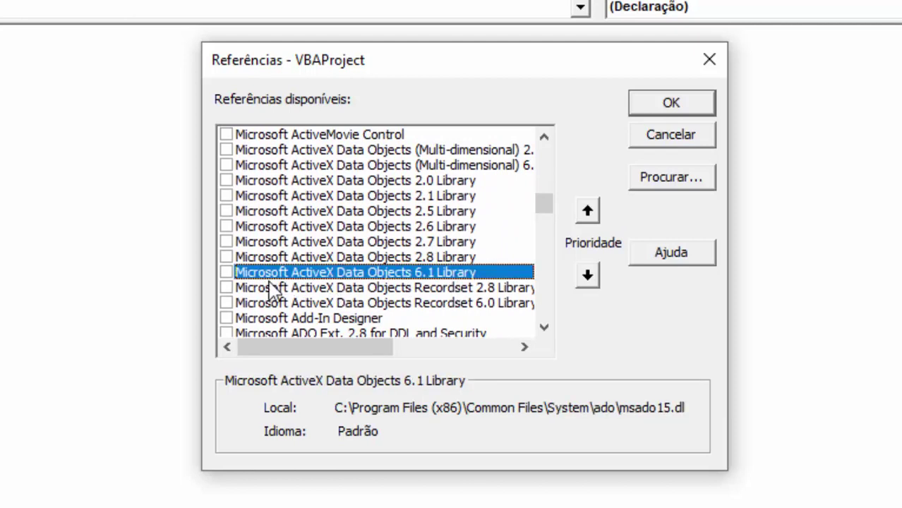
{"action": "left_click", "coordinate": [228, 273]}
{"action": "left_click", "coordinate": [338, 258]}
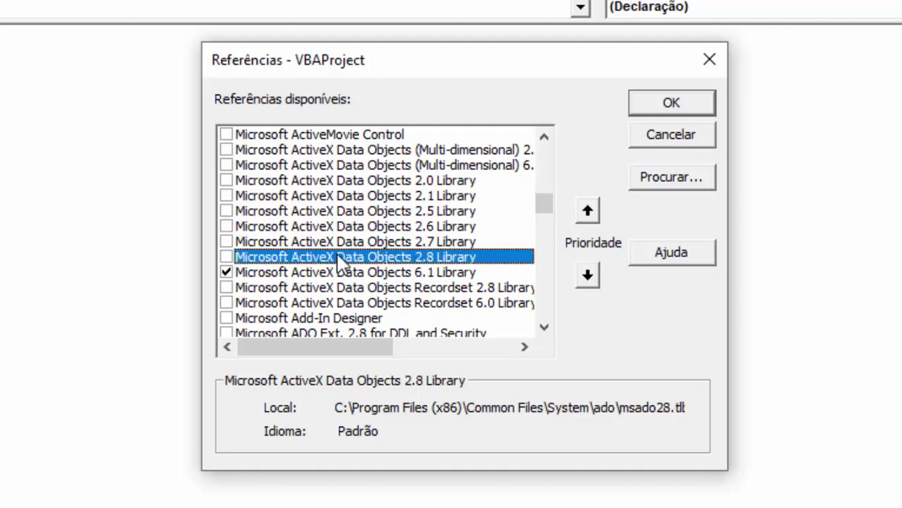
{"action": "left_click", "coordinate": [338, 248]}
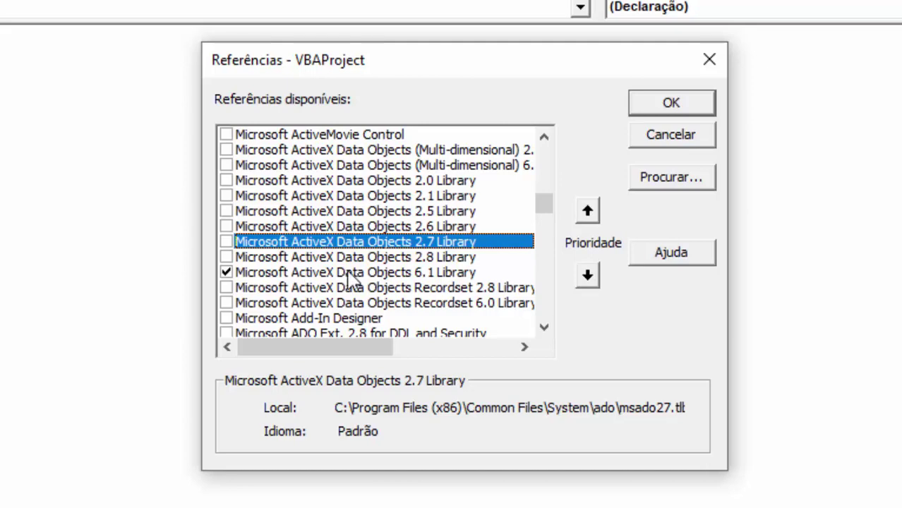
{"action": "left_click", "coordinate": [351, 275]}
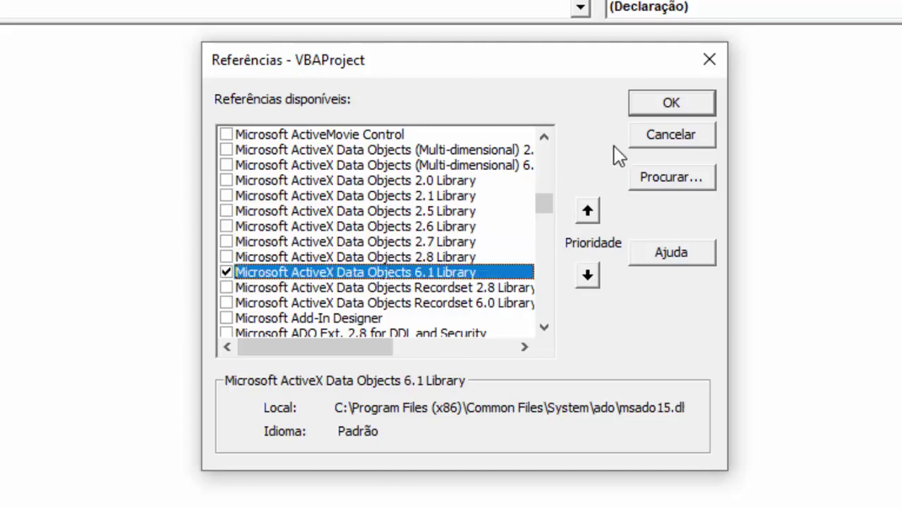
{"action": "left_click", "coordinate": [663, 113]}
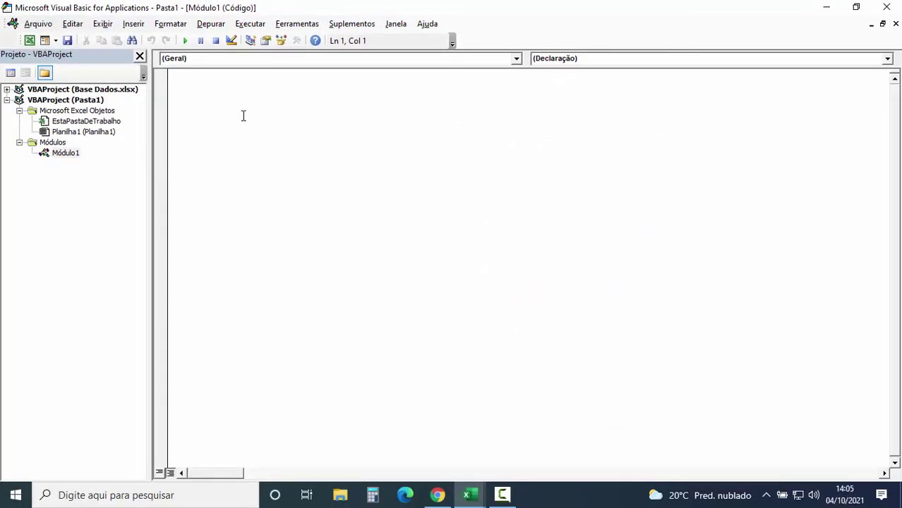
- Declare Public Conexao As ADODB.Connection on the first line
{"action": "type", "text": "Pub"}
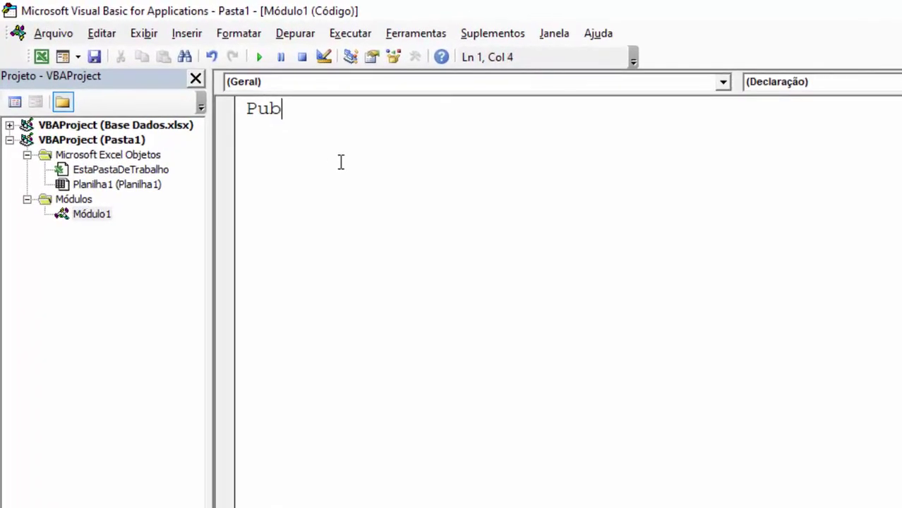
{"action": "type", "text": "lic Cone"}
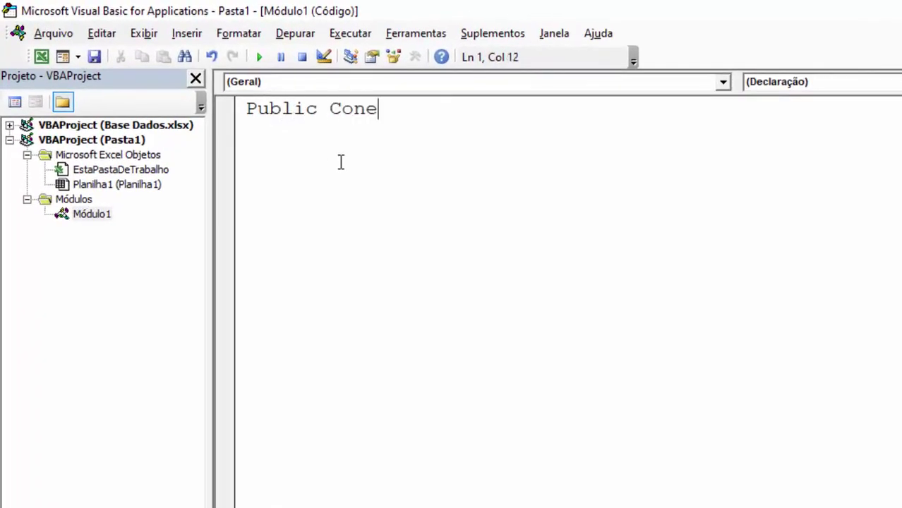
{"action": "type", "text": "xao "}
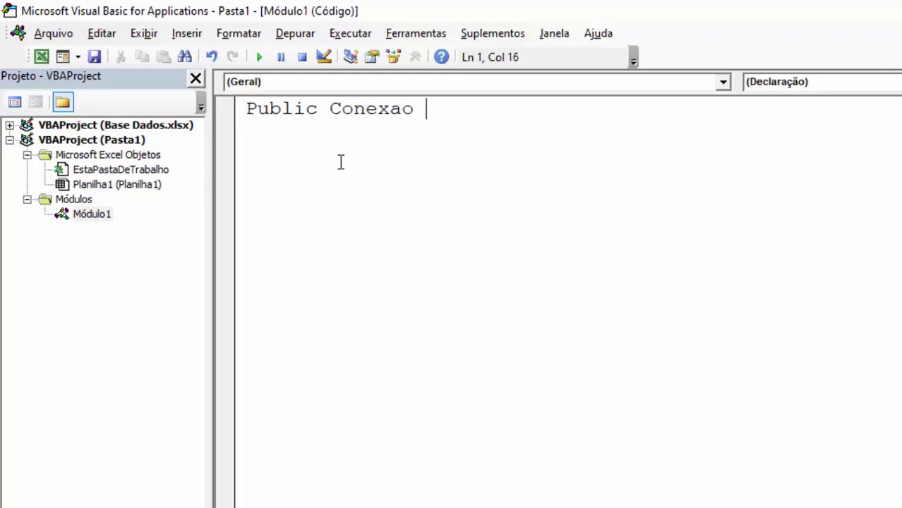
{"action": "type", "text": "as ado"}
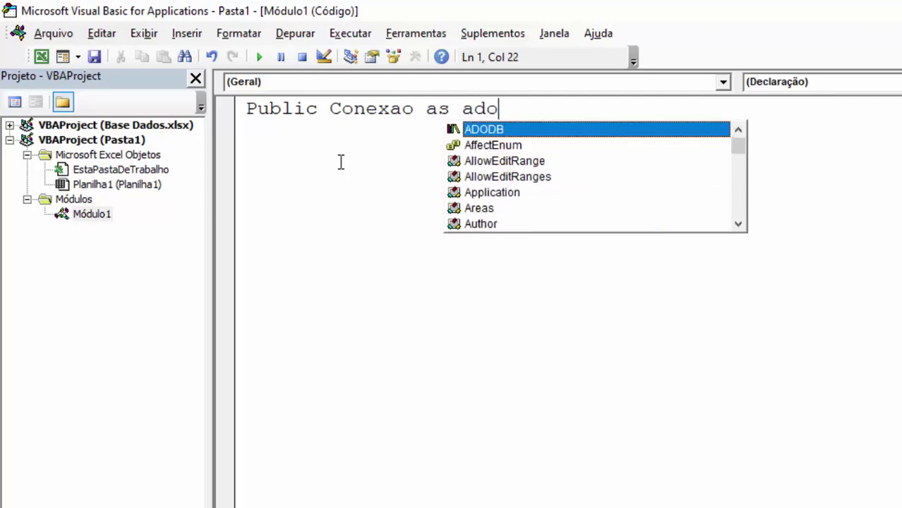
{"action": "key", "text": "Tab"}
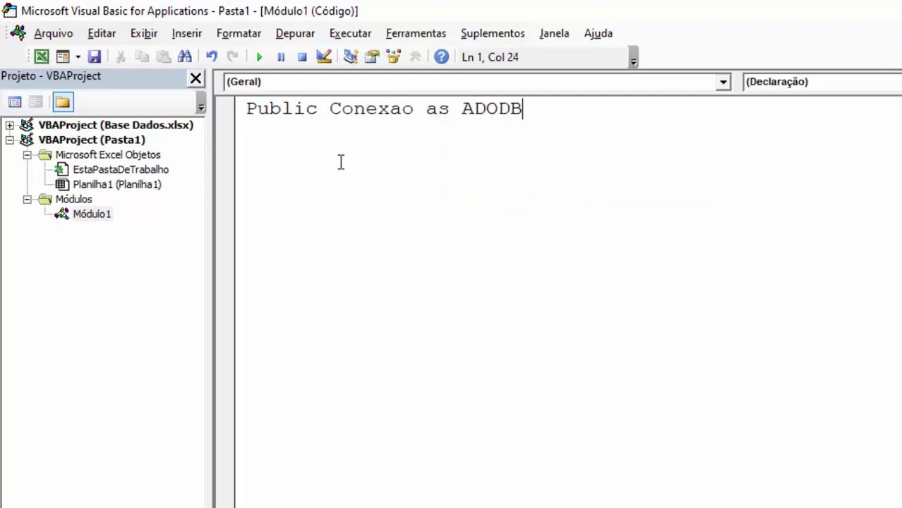
{"action": "type", "text": ".cone"}
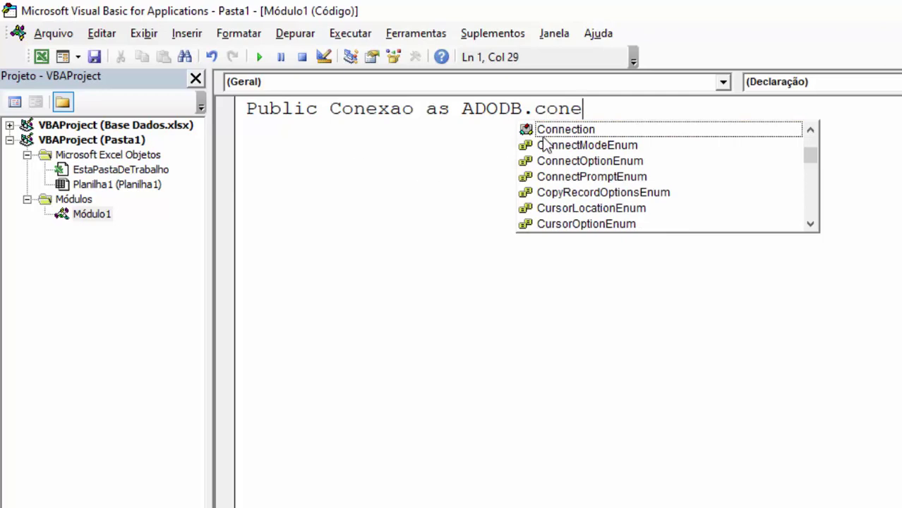
{"action": "double_click", "coordinate": [575, 132]}
{"action": "key", "text": "Return"}
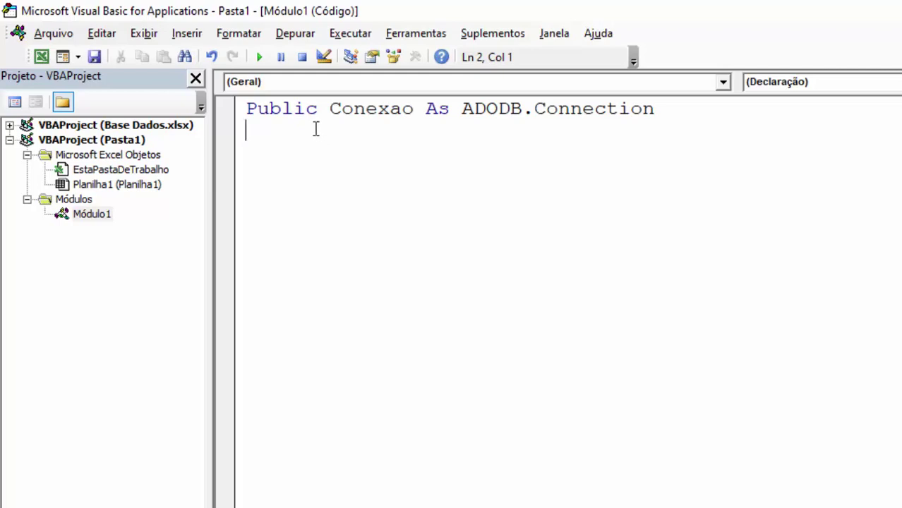
- Add Public rs As ADODB.Recordset on the second line
{"action": "left_click_drag", "start_coordinate": [318, 112], "coordinate": [245, 113]}
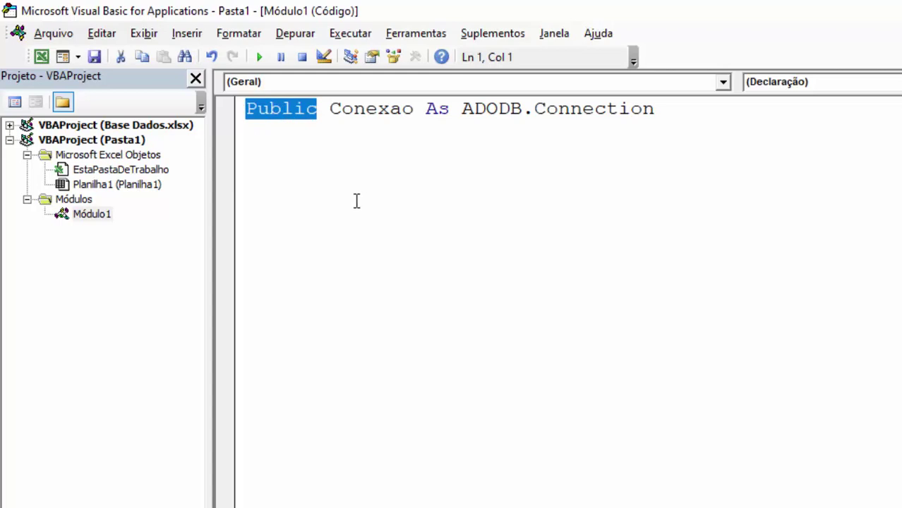
{"action": "key", "text": "ctrl+c"}
{"action": "left_click", "coordinate": [274, 143]}
{"action": "key", "text": "ctrl+v"}
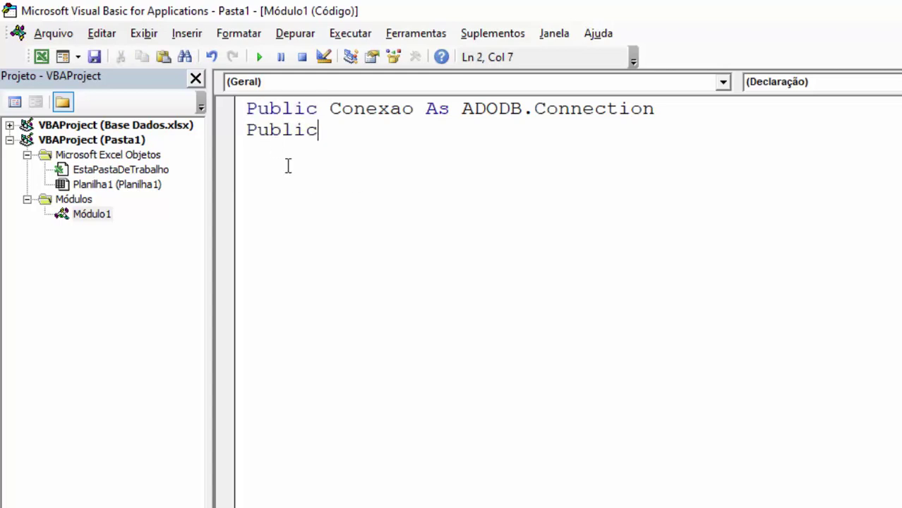
{"action": "type", "text": " rs"}
{"action": "type", "text": " as "}
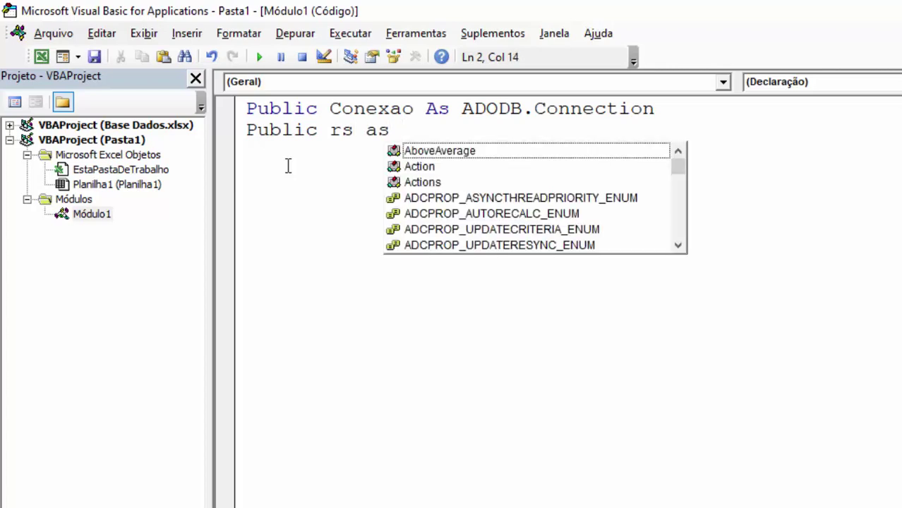
{"action": "type", "text": "ado"}
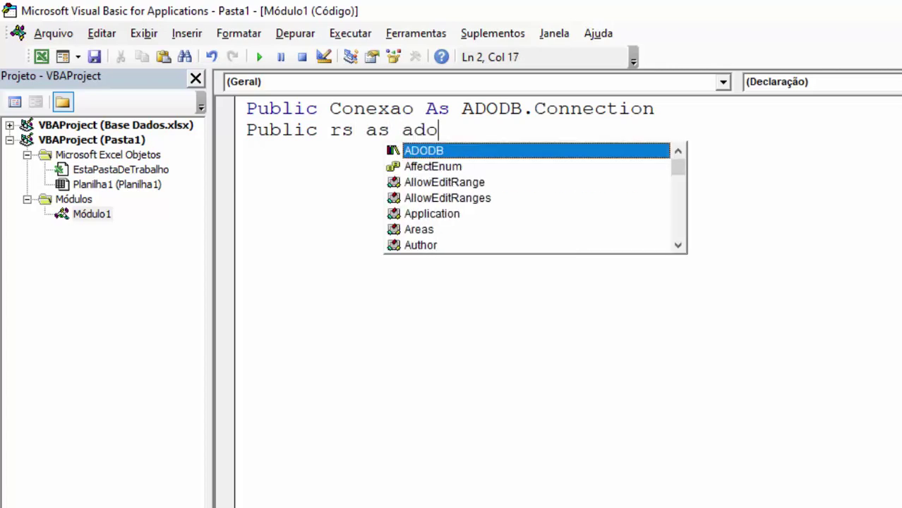
{"action": "double_click", "coordinate": [427, 150]}
{"action": "type", "text": "."}
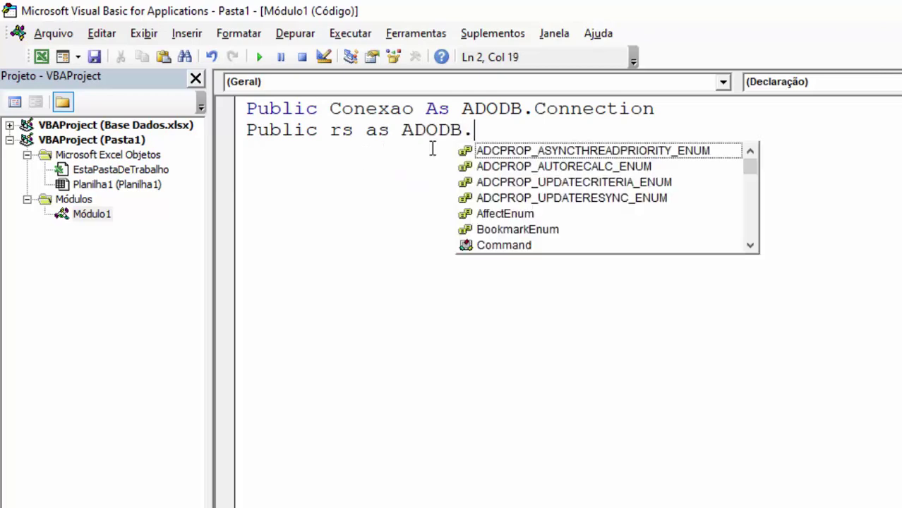
{"action": "type", "text": "reco"}
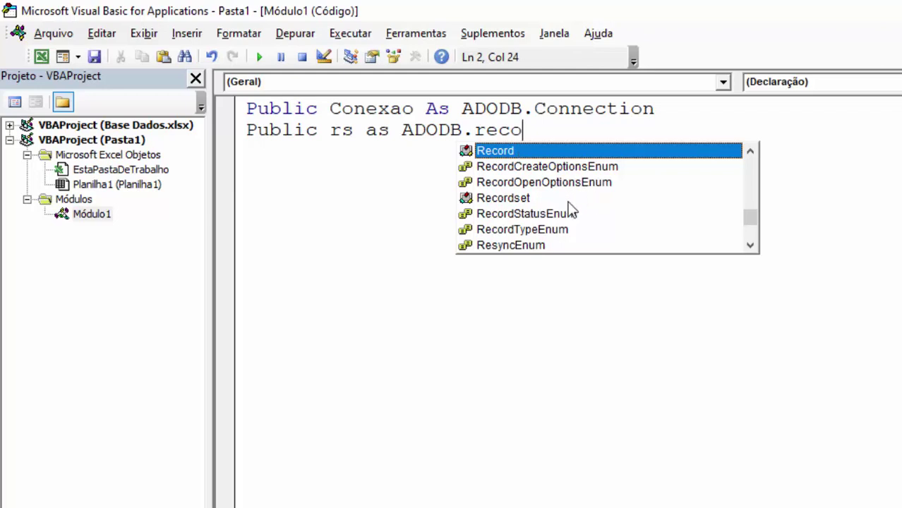
{"action": "double_click", "coordinate": [513, 198]}
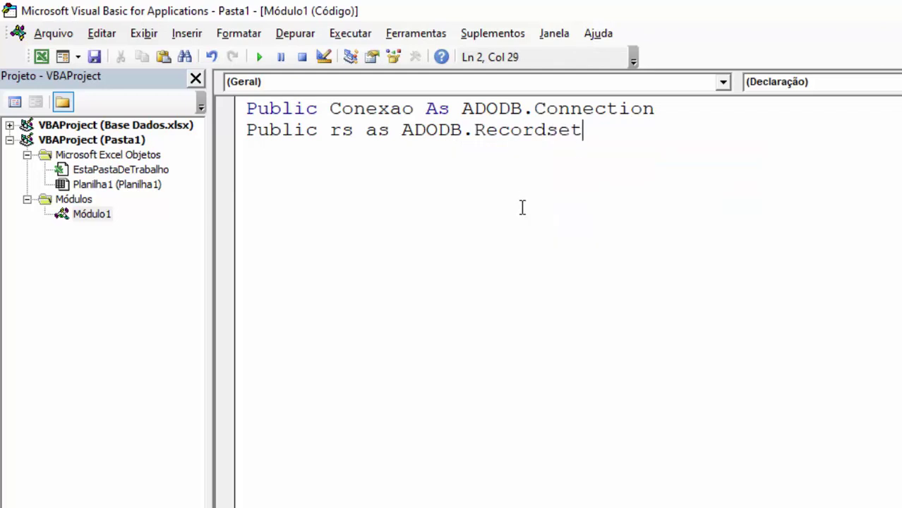
{"action": "key", "text": "Return"}
{"action": "key", "text": "Return"}
- Create Sub ConectarPlan and tidy the blank lines around its header
{"action": "type", "text": "Su"}
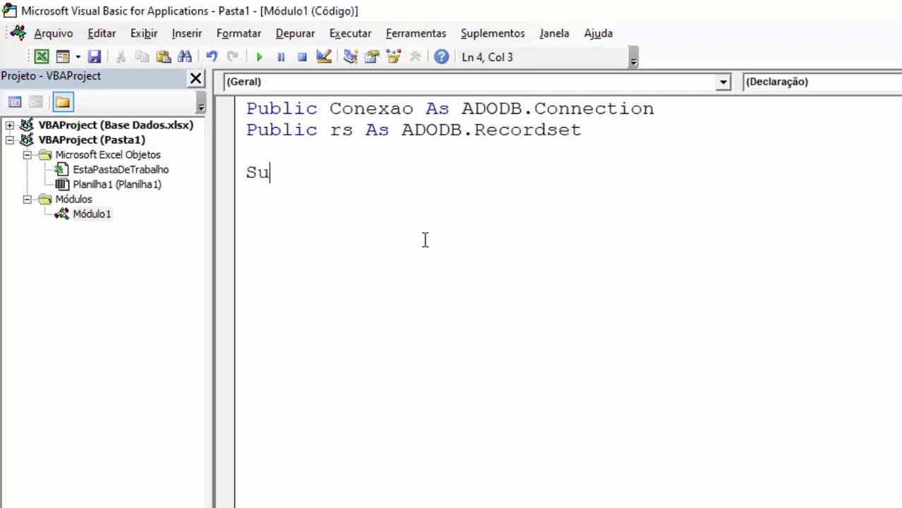
{"action": "type", "text": "b Co"}
{"action": "type", "text": "nectar"}
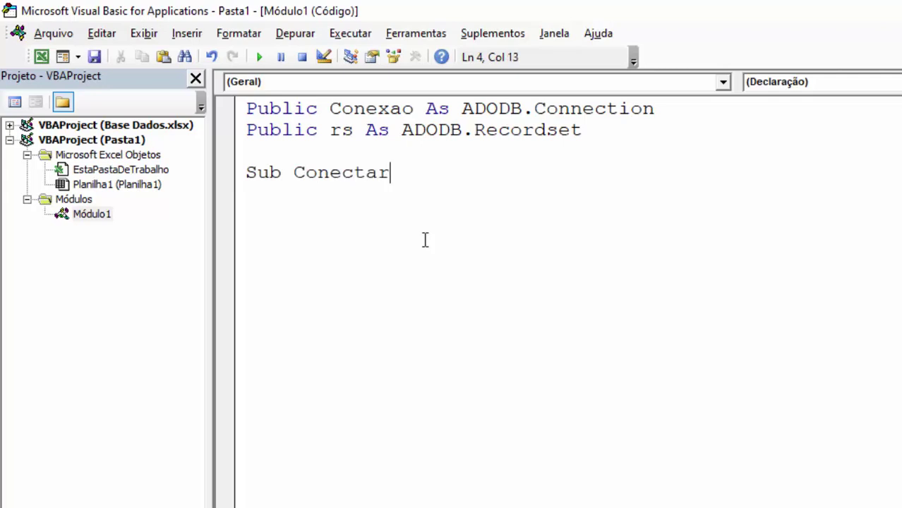
{"action": "type", "text": "Plan"}
{"action": "key", "text": "Return"}
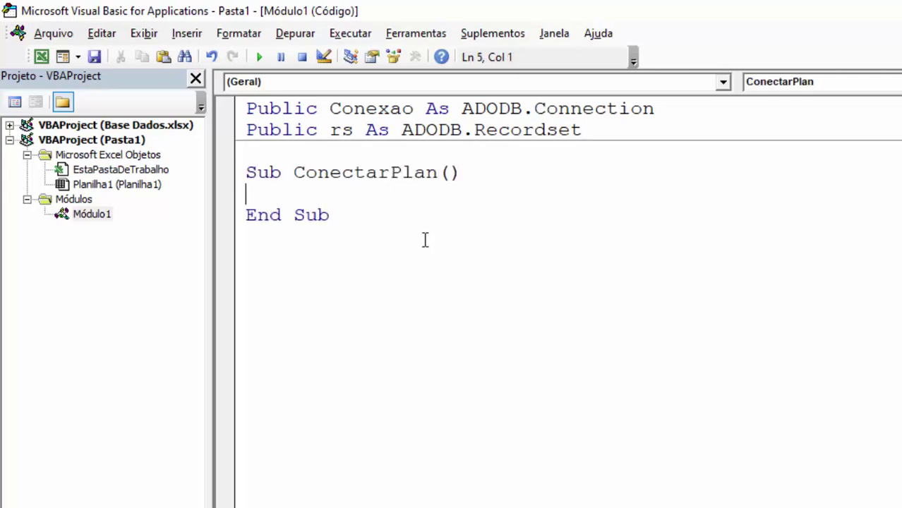
{"action": "key", "text": "Return"}
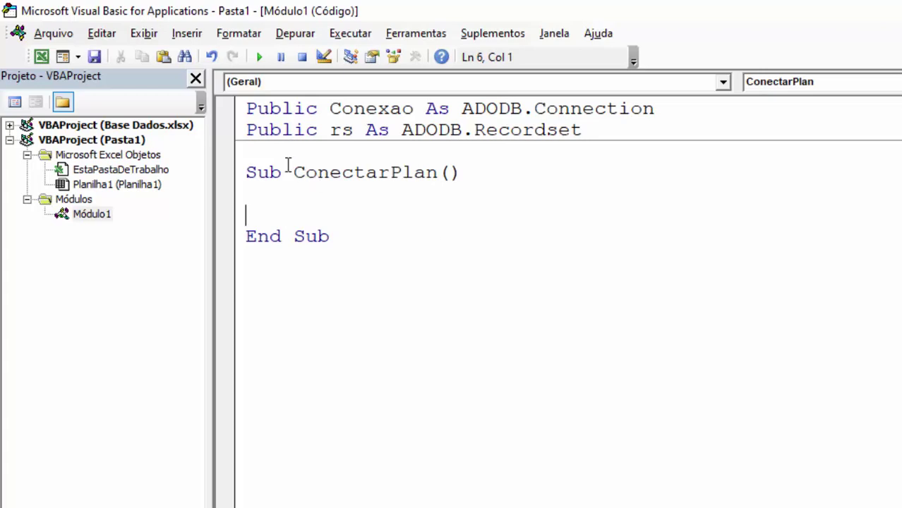
{"action": "left_click", "coordinate": [286, 171]}
{"action": "left_click", "coordinate": [289, 156]}
{"action": "key", "text": "Delete"}
{"action": "left_click", "coordinate": [270, 174]}
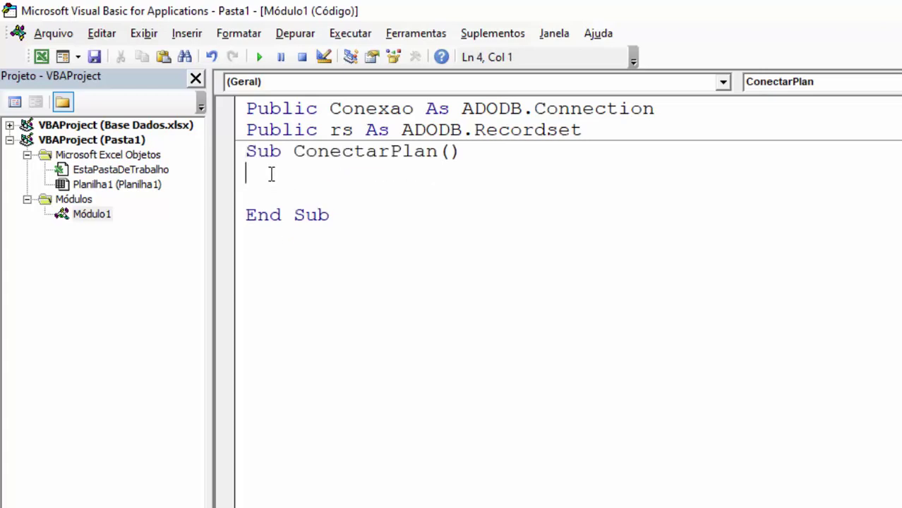
{"action": "key", "text": "Return"}
{"action": "key", "text": "Return"}
{"action": "left_click", "coordinate": [259, 188]}
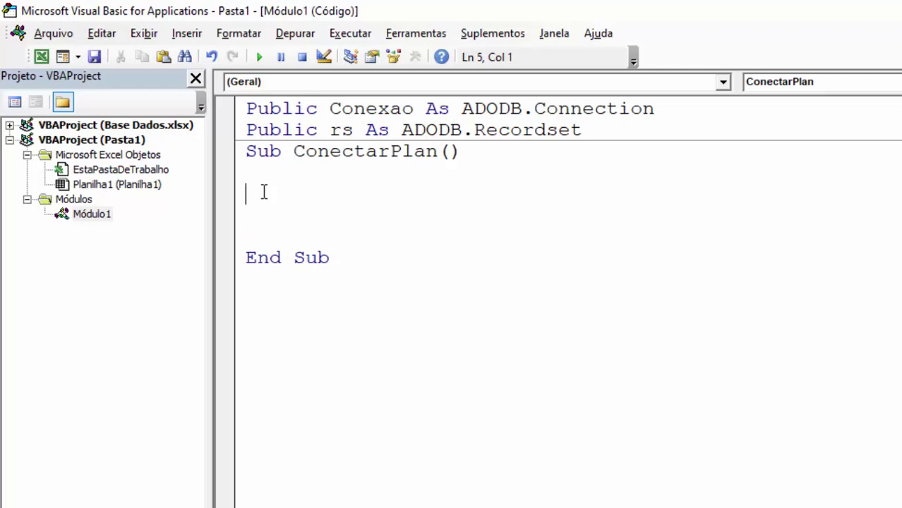
- Add On Error GoTo Erro, Exit Sub and the Erro: label
{"action": "type", "text": "On "}
{"action": "type", "text": "Erro"}
{"action": "type", "text": "r goto E"}
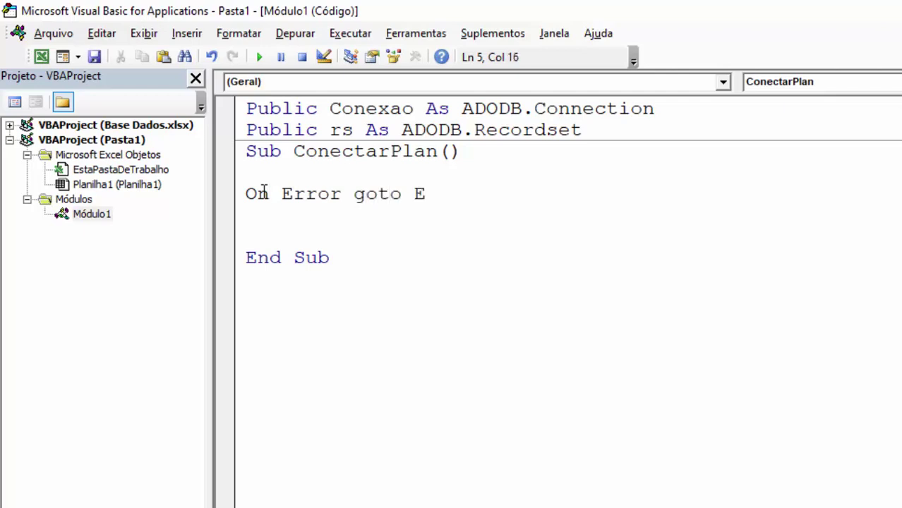
{"action": "type", "text": "rro"}
{"action": "key", "text": "Return"}
{"action": "key", "text": "Return"}
{"action": "type", "text": "E"}
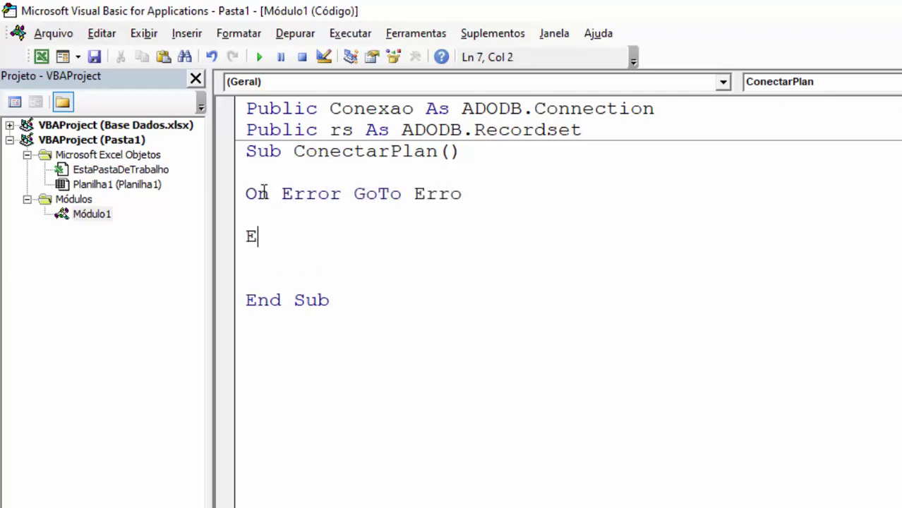
{"action": "type", "text": "xit sub"}
{"action": "key", "text": "Return"}
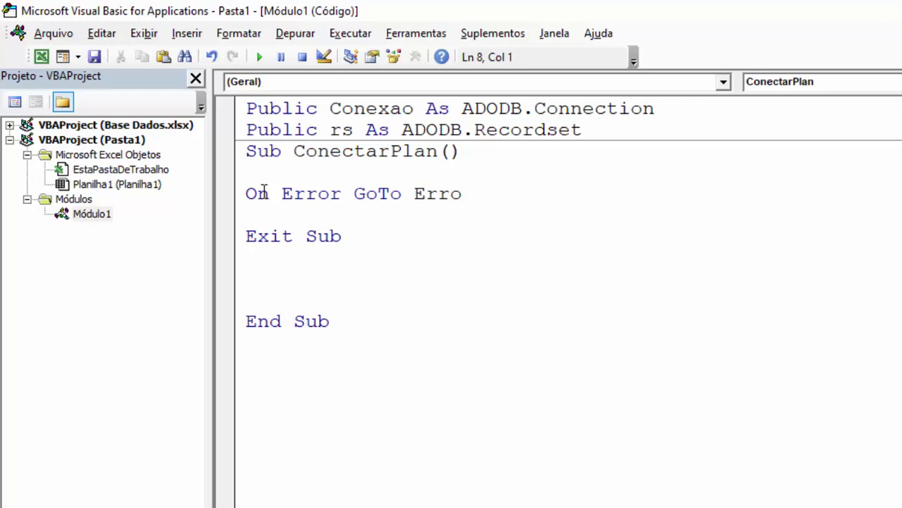
{"action": "type", "text": "Erro"}
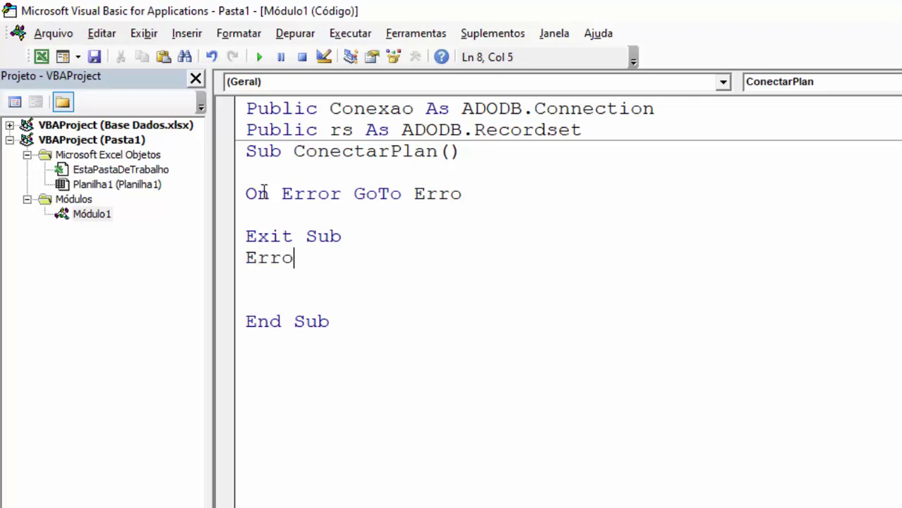
{"action": "type", "text": ":"}
{"action": "key", "text": "Return"}
- Add MsgBox "Erro!", vbCritical, "CONECTAR" under the Erro label
{"action": "type", "text": "M"}
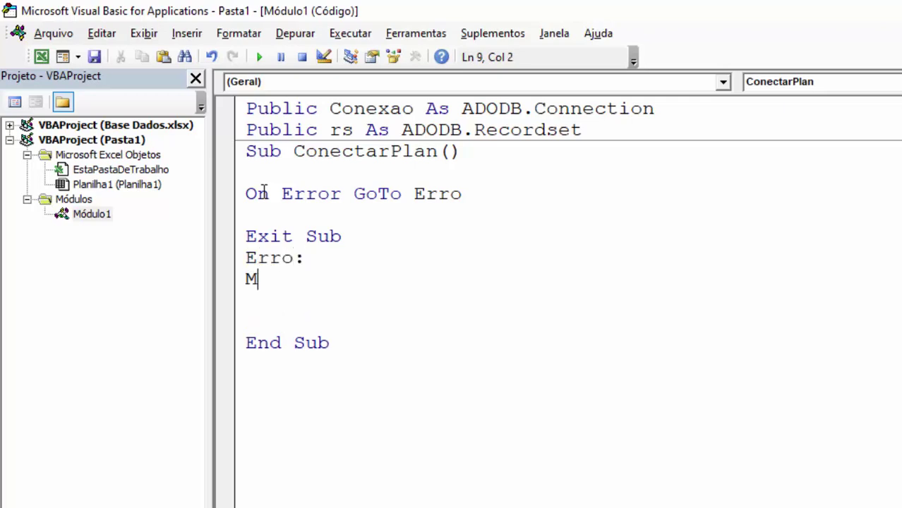
{"action": "type", "text": "sgbox "}
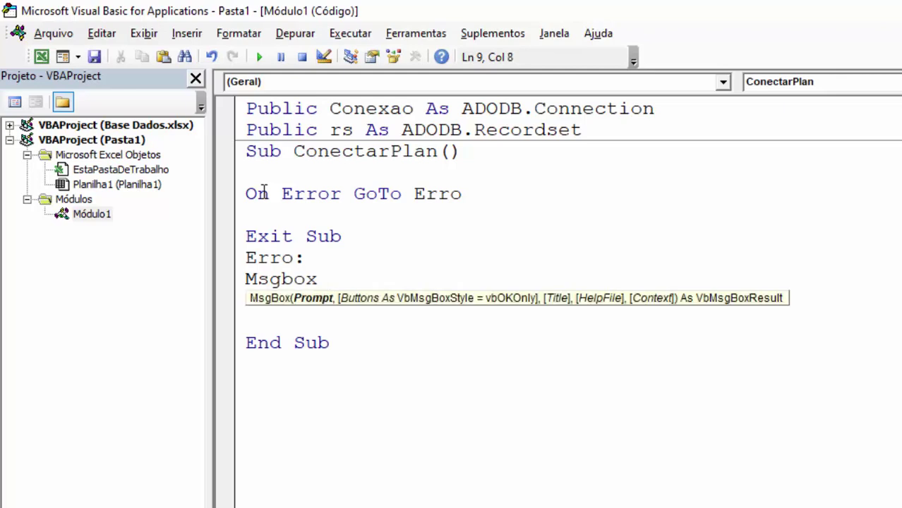
{"action": "type", "text": "\""}
{"action": "type", "text": "Erro"}
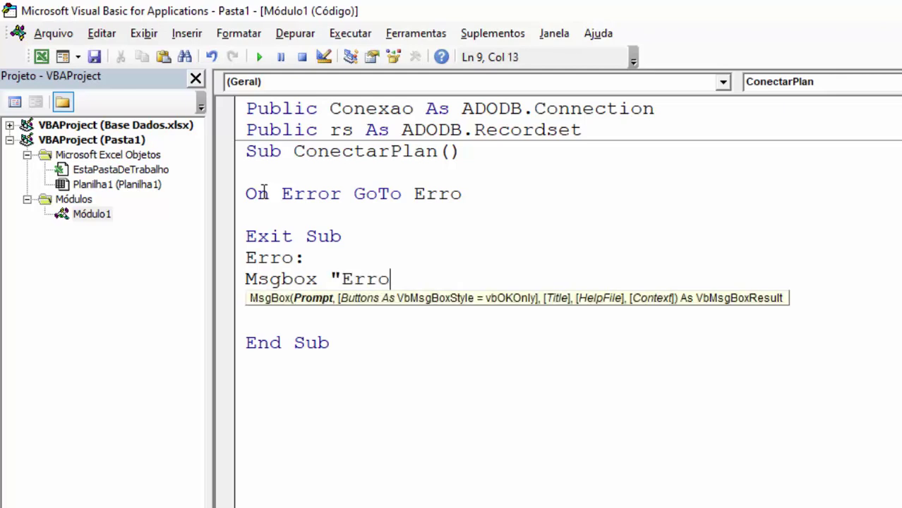
{"action": "type", "text": "!\""}
{"action": "type", "text": ",vbc"}
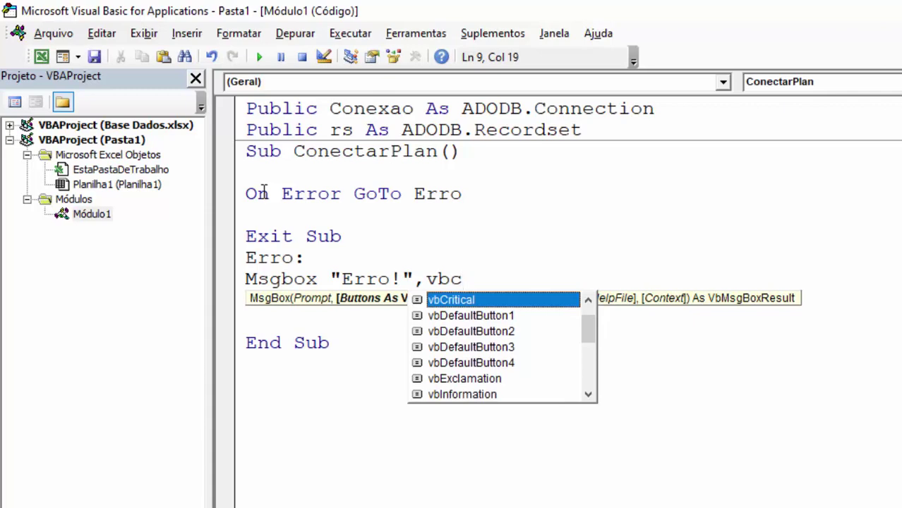
{"action": "key", "text": "Tab"}
{"action": "type", "text": ", "}
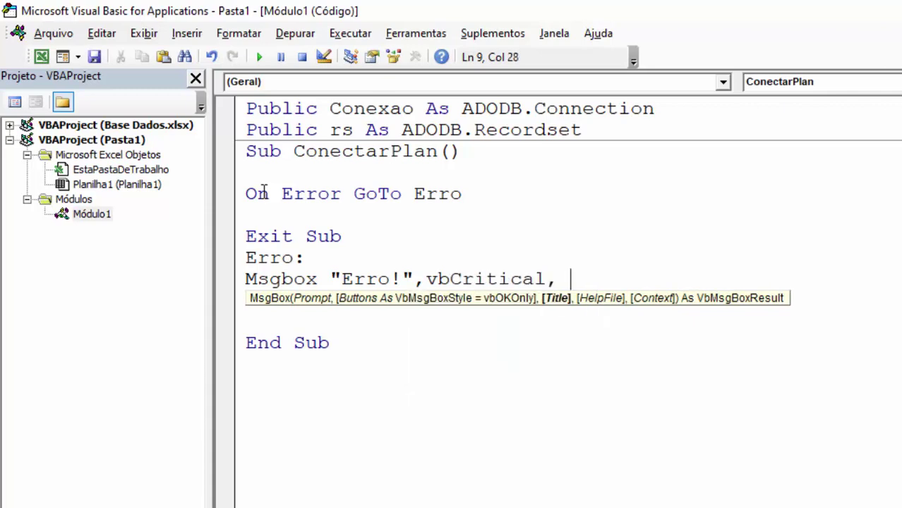
{"action": "type", "text": "\"C"}
{"action": "type", "text": "ONECTAR"}
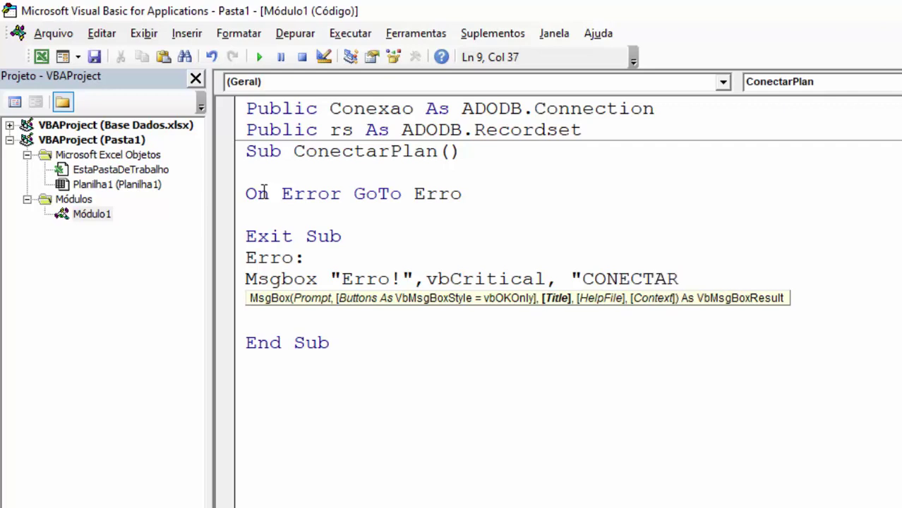
{"action": "type", "text": "\""}
{"action": "left_click", "coordinate": [413, 419]}
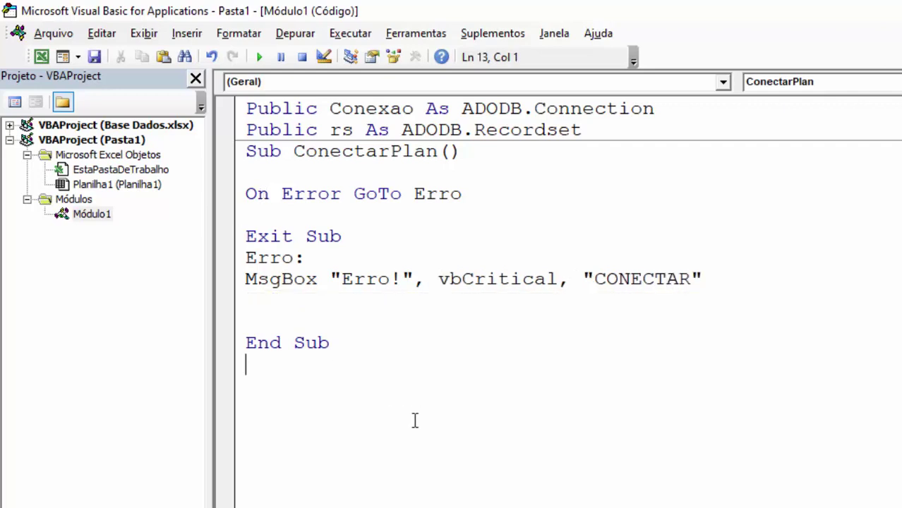
{"action": "left_click", "coordinate": [720, 280]}
{"action": "key", "text": "Delete"}
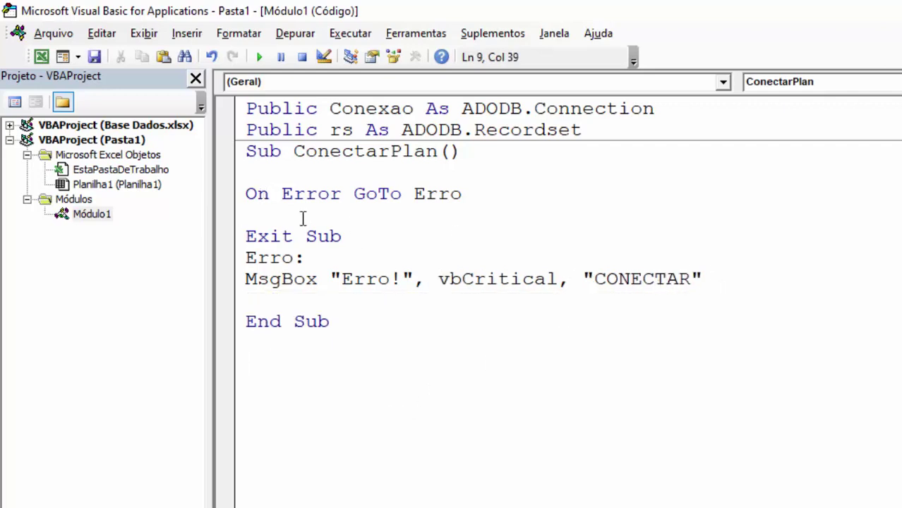
- Comment out the On Error GoTo Erro line and open blank body lines
{"action": "left_click", "coordinate": [291, 221]}
{"action": "key", "text": "Return"}
{"action": "key", "text": "Return"}
{"action": "key", "text": "Return"}
{"action": "left_click", "coordinate": [246, 196]}
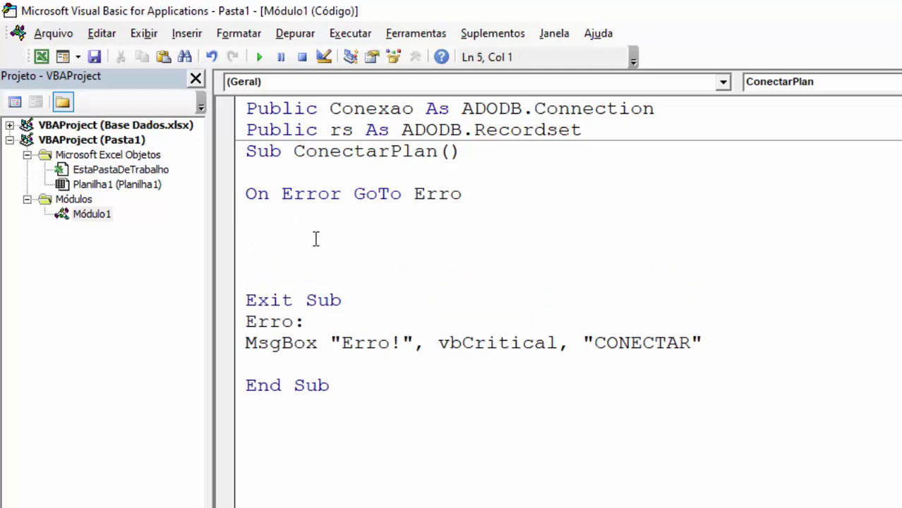
{"action": "type", "text": "'"}
{"action": "left_click", "coordinate": [264, 242]}
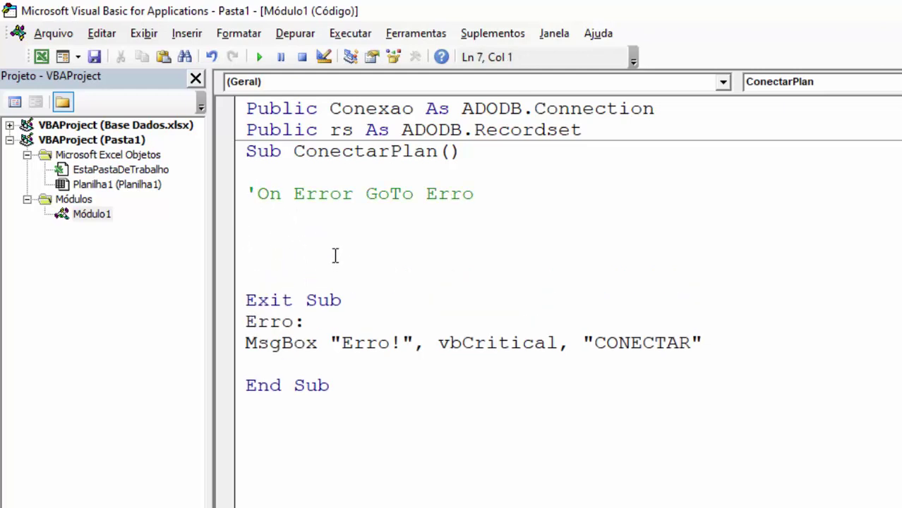
{"action": "key", "text": "Return"}
{"action": "left_click", "coordinate": [262, 242]}
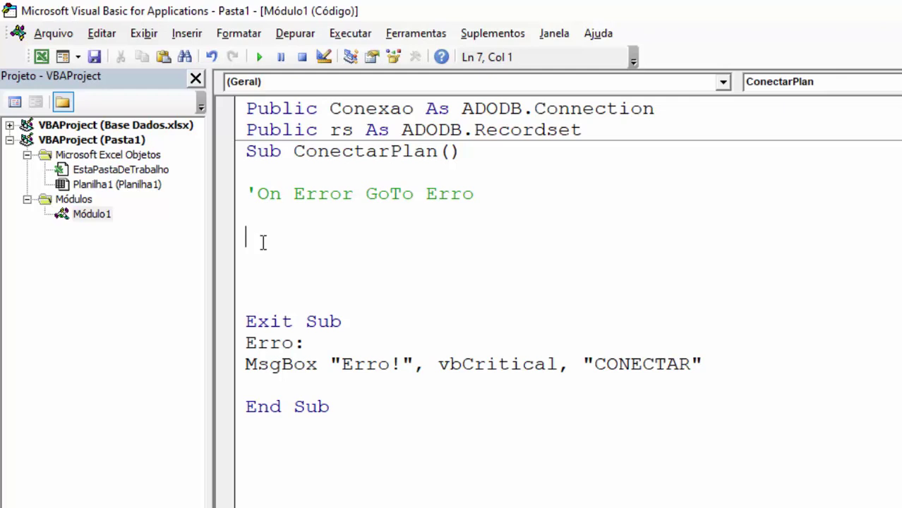
- Declare Provider, Ex and EnderecoPlan as Strings on one Dim line
{"action": "type", "text": "Dim Provide"}
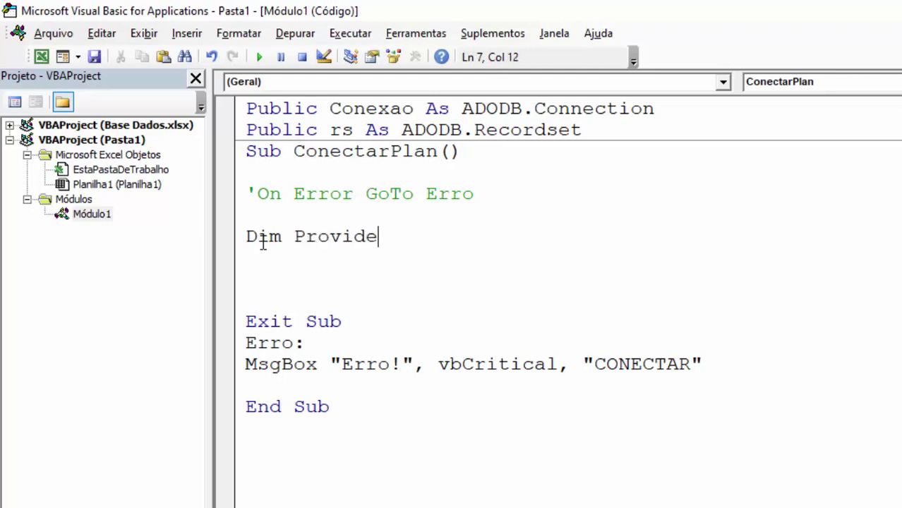
{"action": "type", "text": "r as str"}
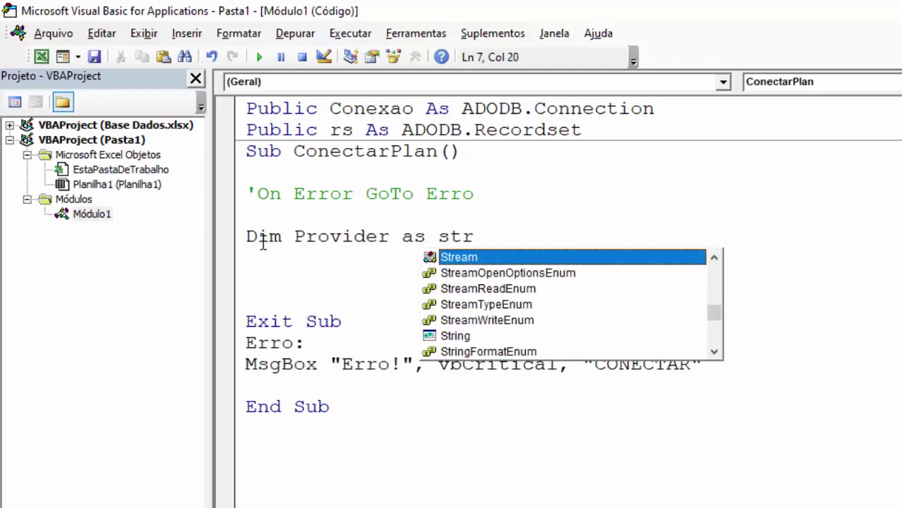
{"action": "type", "text": "i"}
{"action": "key", "text": "Tab"}
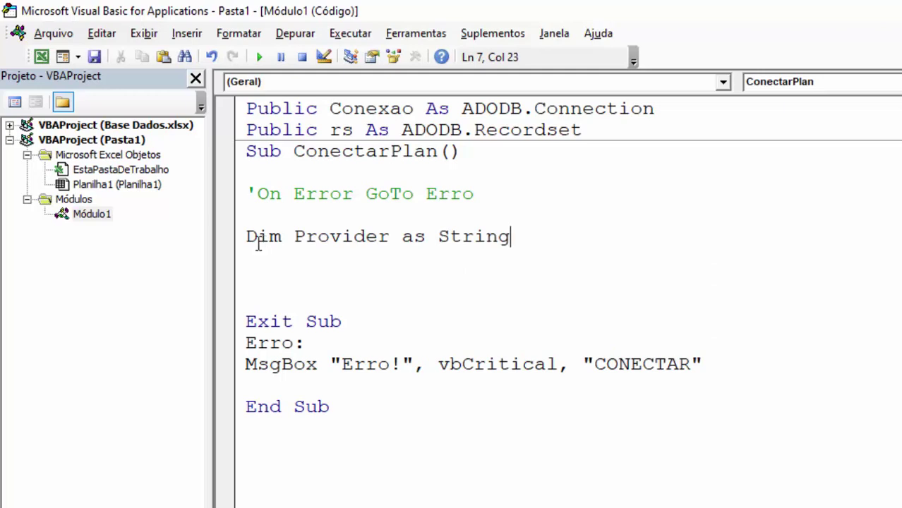
{"action": "left_click", "coordinate": [412, 280]}
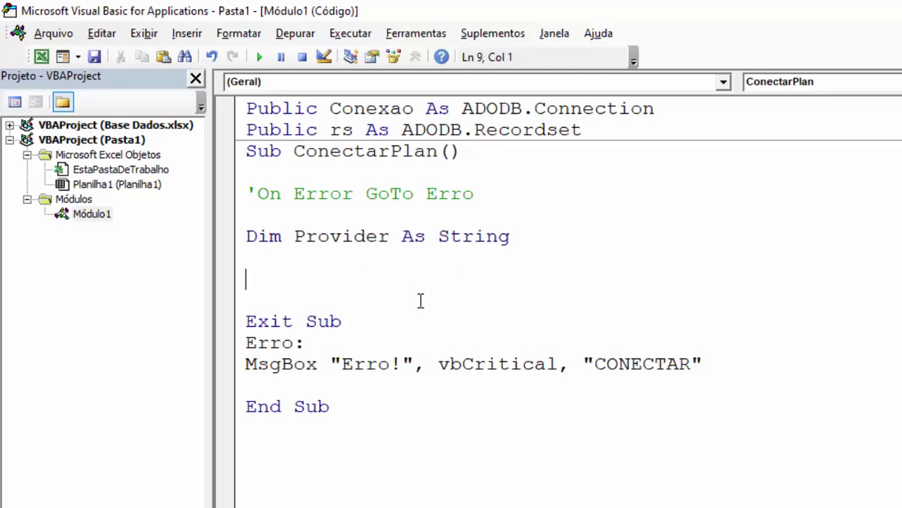
{"action": "double_click", "coordinate": [407, 236]}
{"action": "left_click_drag", "start_coordinate": [443, 236], "coordinate": [543, 241]}
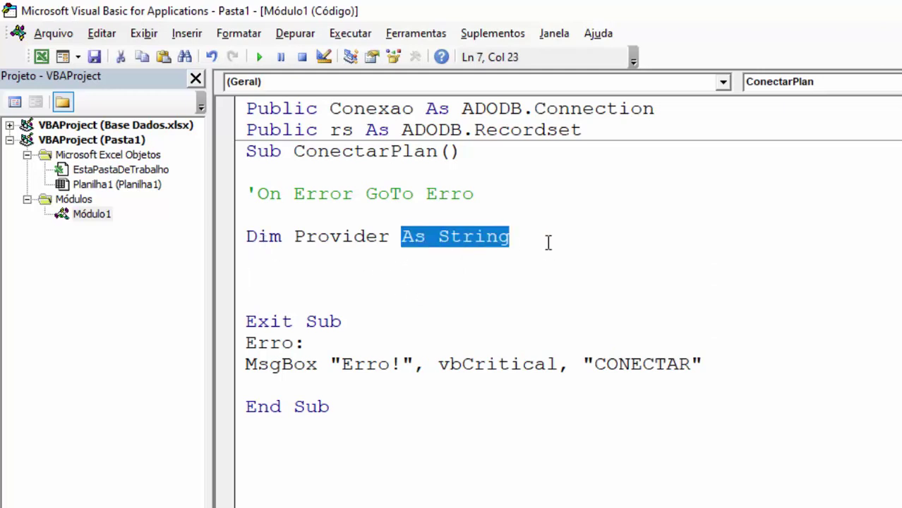
{"action": "left_click", "coordinate": [523, 236]}
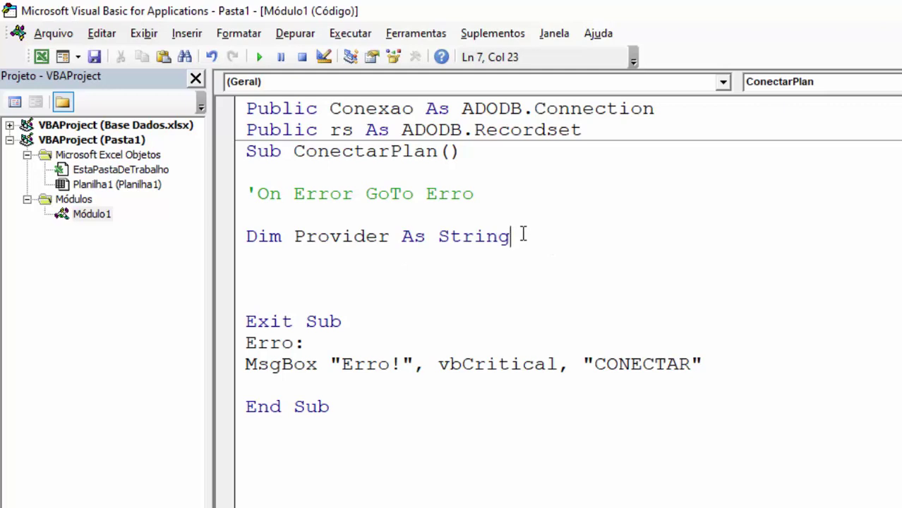
{"action": "type", "text": ", Ex "}
{"action": "type", "text": "As String"}
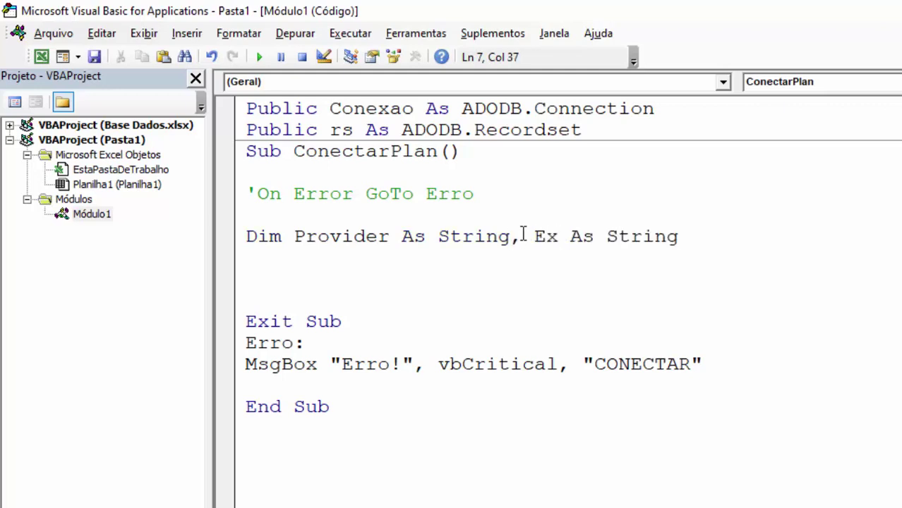
{"action": "type", "text": ", "}
{"action": "type", "text": "Enderec"}
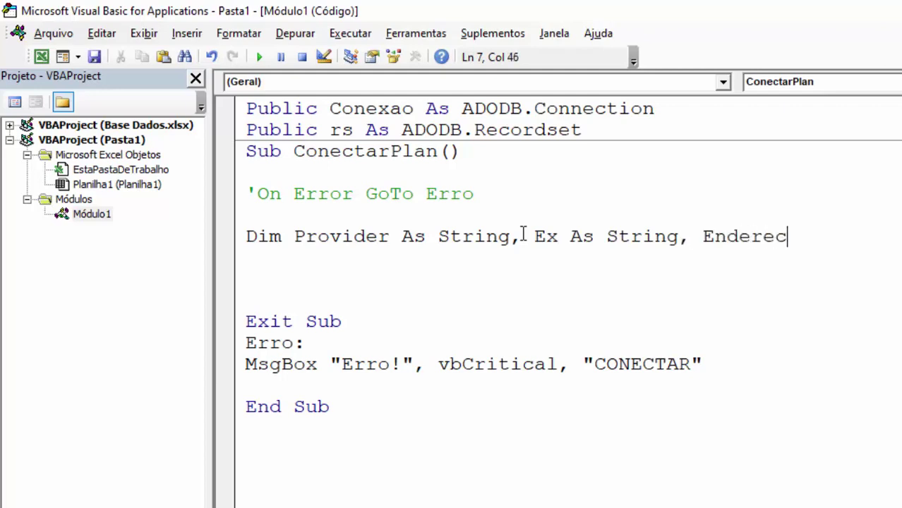
{"action": "type", "text": "oPlan "}
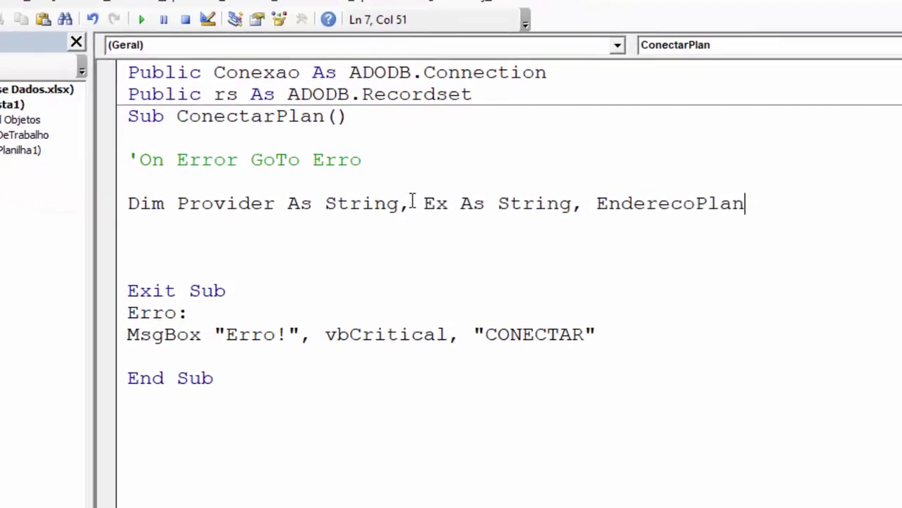
{"action": "type", "text": "As String"}
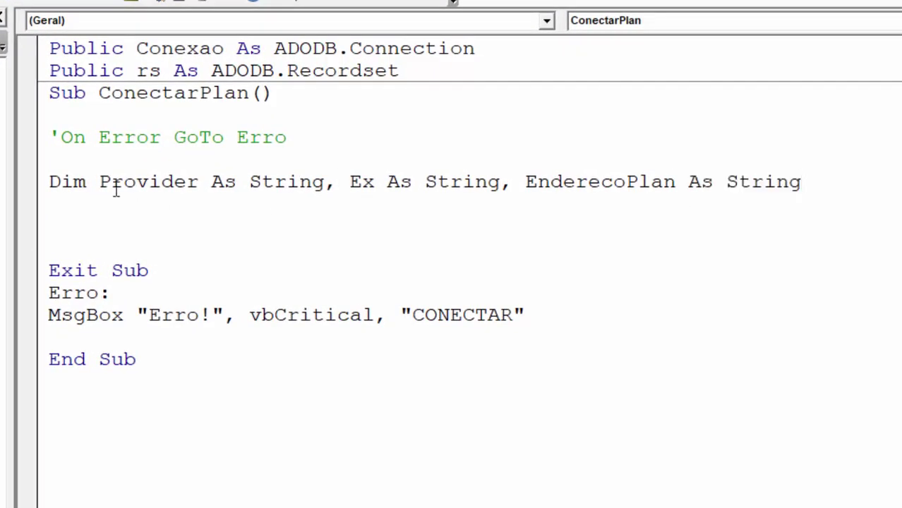
- Add Dim strConexao As String followed by two blank lines
{"action": "left_click", "coordinate": [121, 214]}
{"action": "type", "text": "Dim str"}
{"action": "type", "text": "Conexao "}
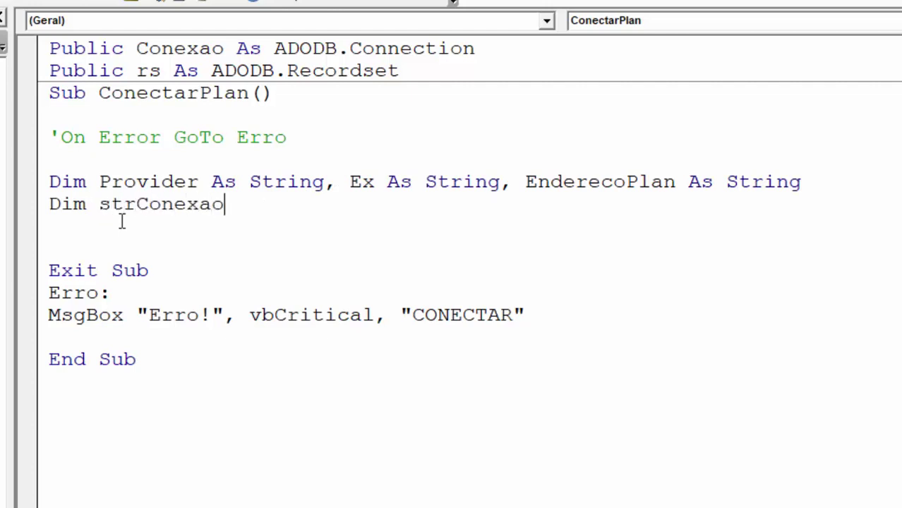
{"action": "type", "text": "As String"}
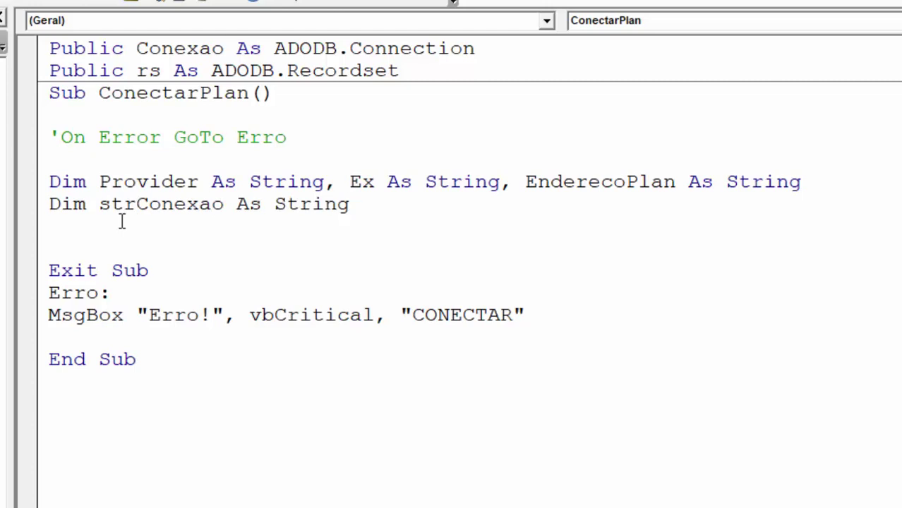
{"action": "key", "text": "Return"}
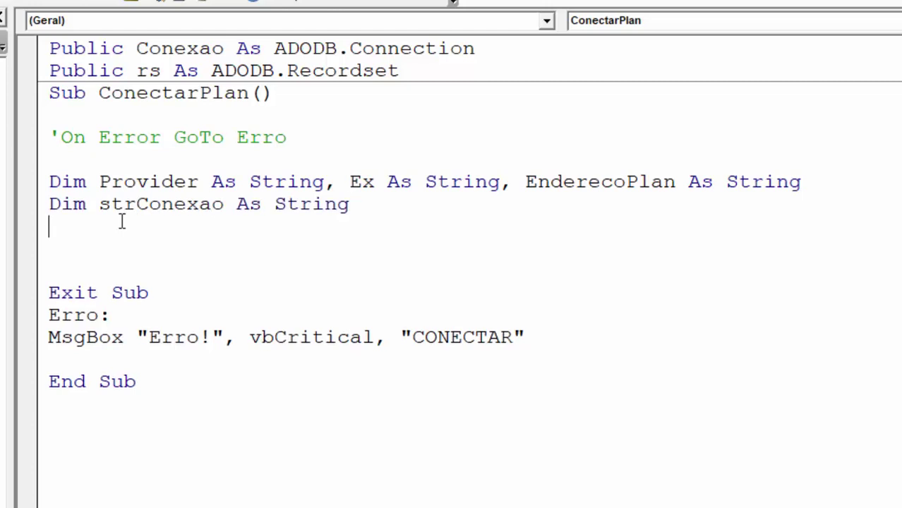
{"action": "key", "text": "Return"}
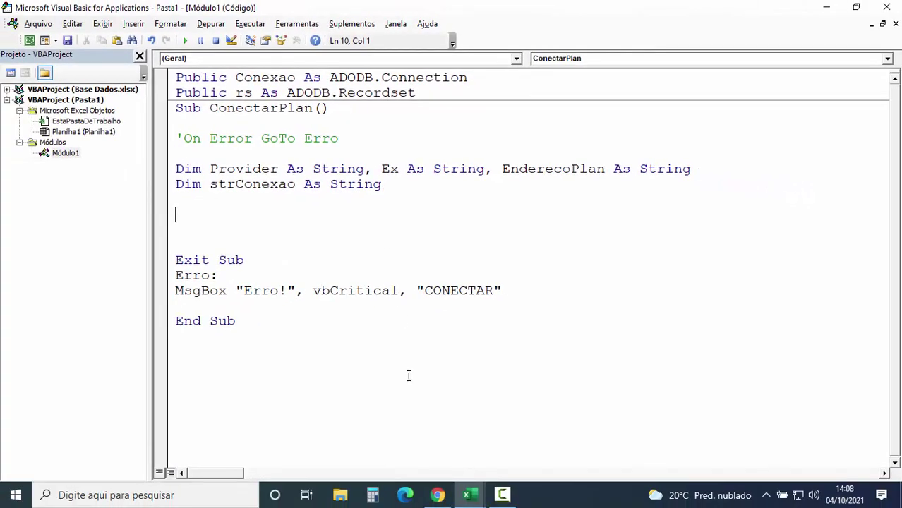
{"action": "left_click", "coordinate": [438, 496]}
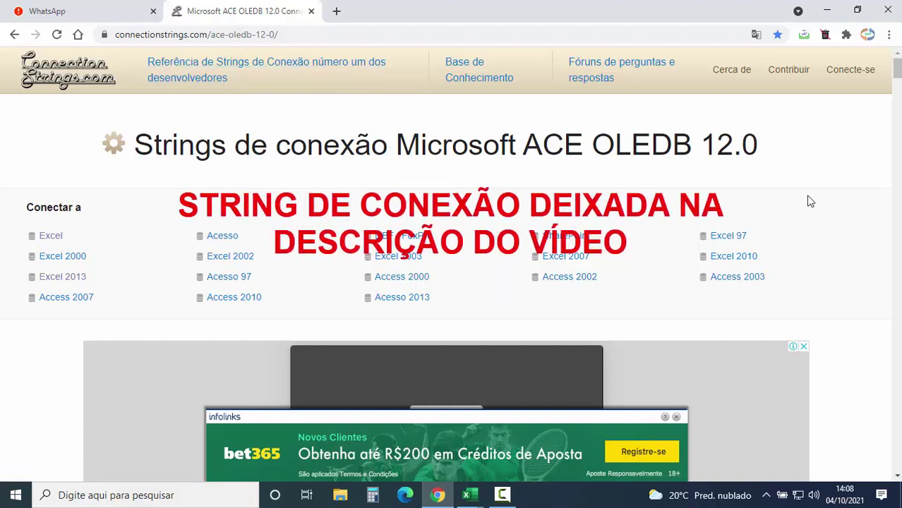
{"action": "scroll", "coordinate": [809, 194], "scroll_direction": "down", "scroll_amount": 5}
{"action": "scroll", "coordinate": [809, 193], "scroll_direction": "down", "scroll_amount": 5}
{"action": "scroll", "coordinate": [815, 192], "scroll_direction": "down", "scroll_amount": 3}
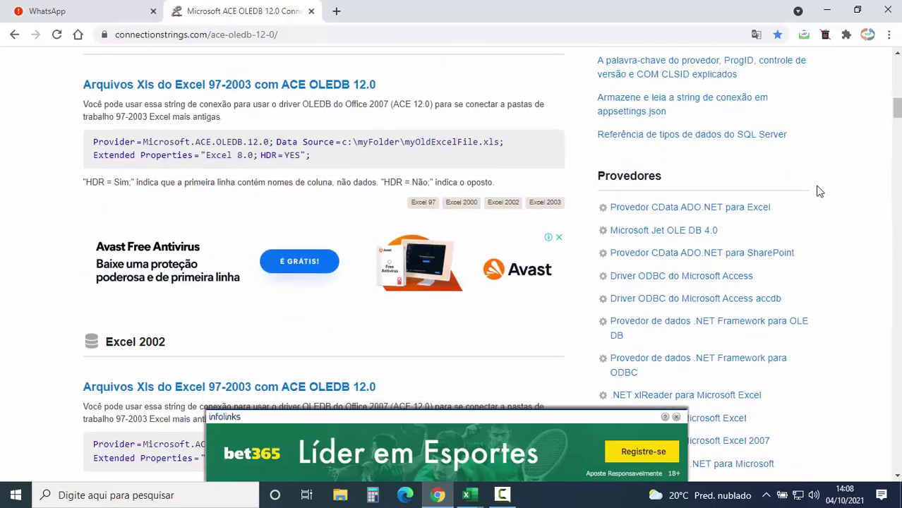
{"action": "scroll", "coordinate": [819, 191], "scroll_direction": "down", "scroll_amount": 2}
{"action": "scroll", "coordinate": [820, 190], "scroll_direction": "down", "scroll_amount": 4}
{"action": "scroll", "coordinate": [820, 191], "scroll_direction": "down", "scroll_amount": 1}
{"action": "scroll", "coordinate": [822, 190], "scroll_direction": "down", "scroll_amount": 3}
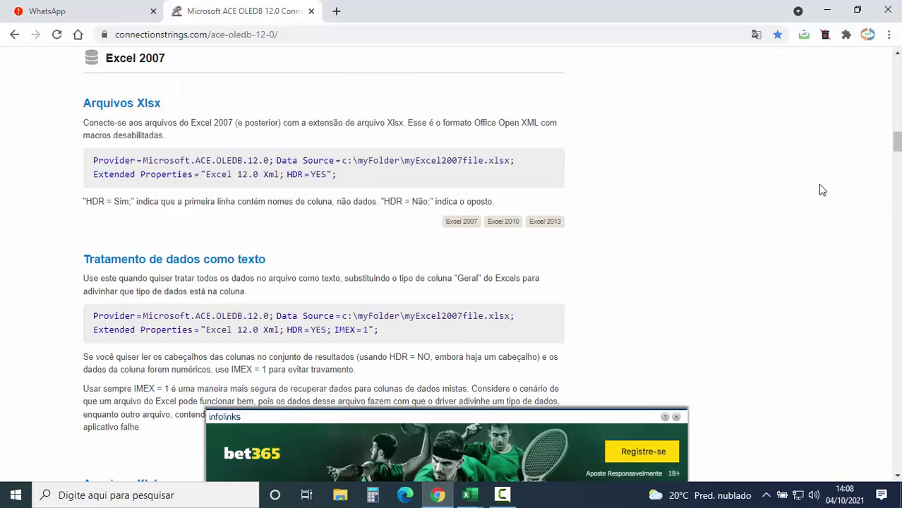
{"action": "scroll", "coordinate": [822, 189], "scroll_direction": "down", "scroll_amount": 3}
{"action": "scroll", "coordinate": [812, 192], "scroll_direction": "down", "scroll_amount": 2}
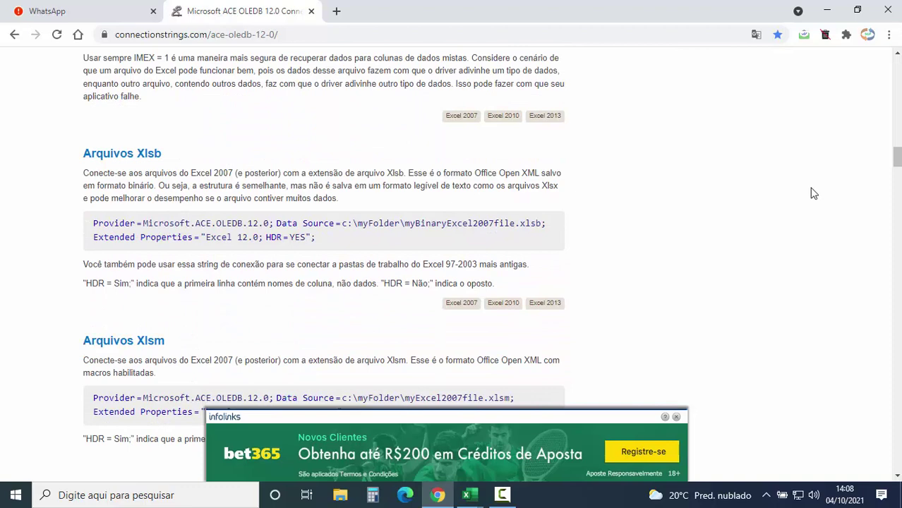
{"action": "scroll", "coordinate": [649, 234], "scroll_direction": "down", "scroll_amount": 2}
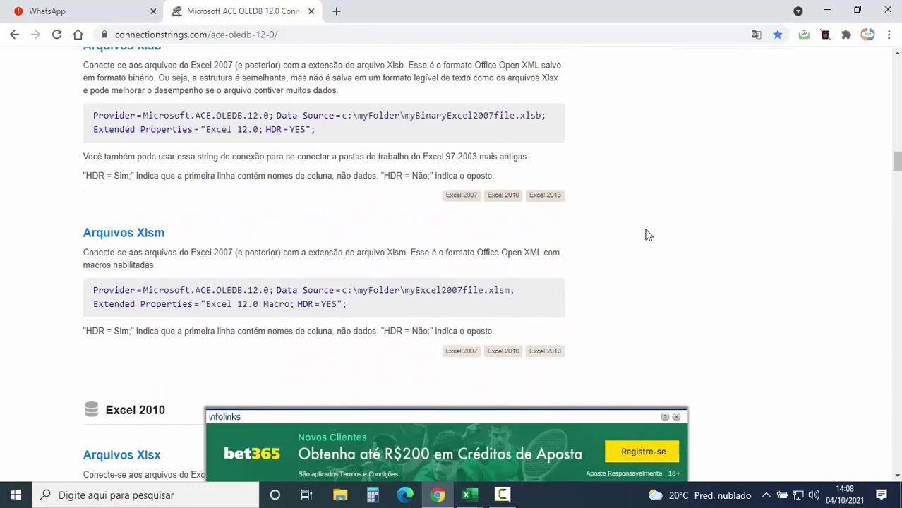
{"action": "scroll", "coordinate": [648, 234], "scroll_direction": "down", "scroll_amount": 2}
{"action": "scroll", "coordinate": [648, 235], "scroll_direction": "down", "scroll_amount": 2}
{"action": "scroll", "coordinate": [672, 212], "scroll_direction": "down", "scroll_amount": 1}
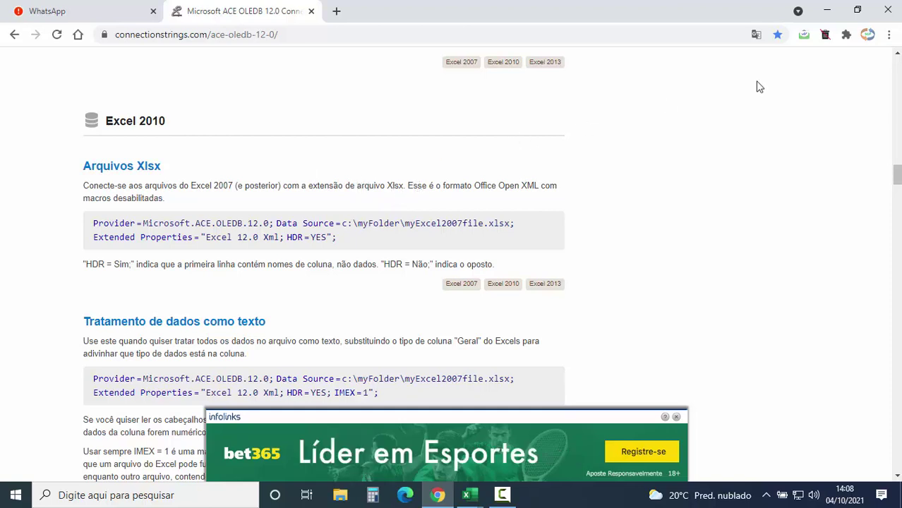
- Minimize the browser, VBA editor and both workbooks to reveal the desktop
{"action": "left_click", "coordinate": [825, 10]}
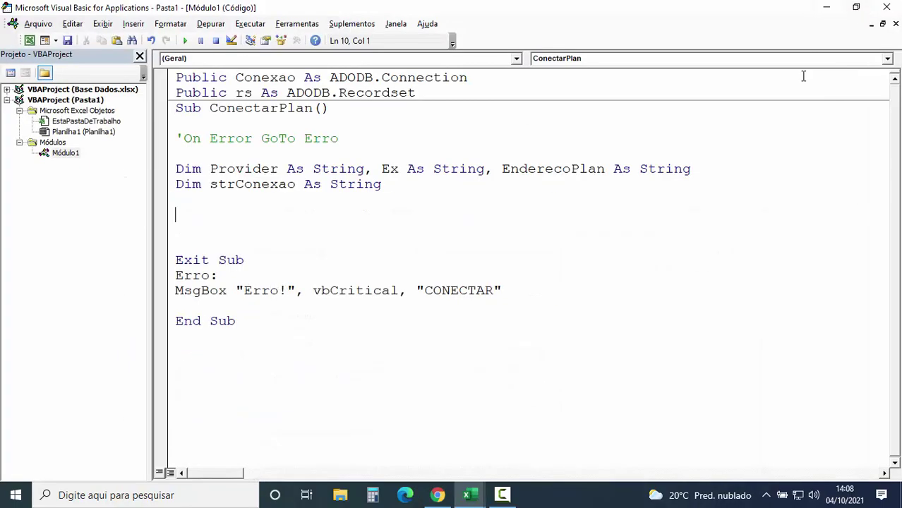
{"action": "left_click", "coordinate": [826, 8]}
{"action": "left_click", "coordinate": [826, 8]}
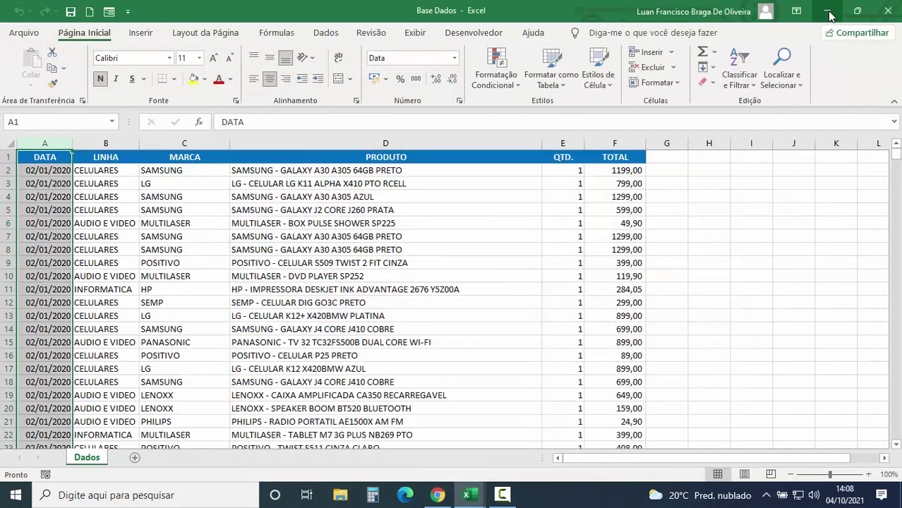
{"action": "left_click", "coordinate": [825, 9]}
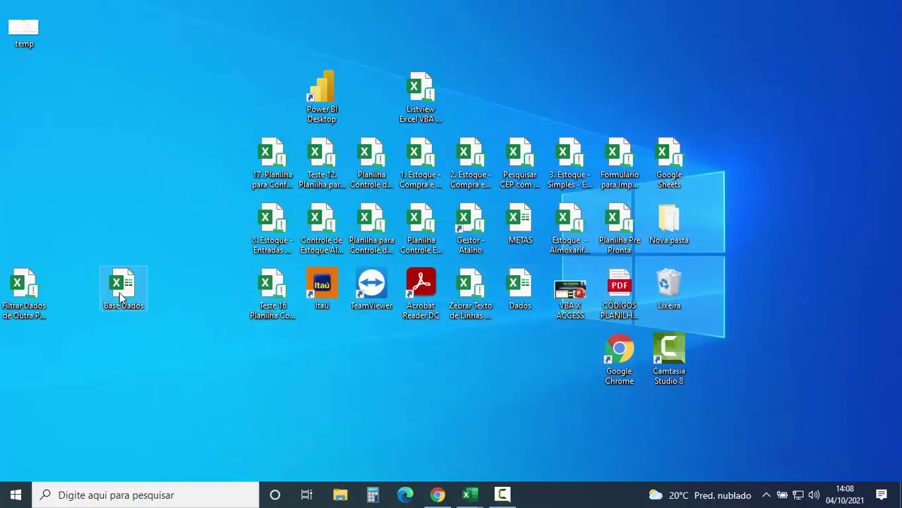
- Confirm in the Base Dados file properties that it is an .xlsx file
{"action": "right_click", "coordinate": [119, 292]}
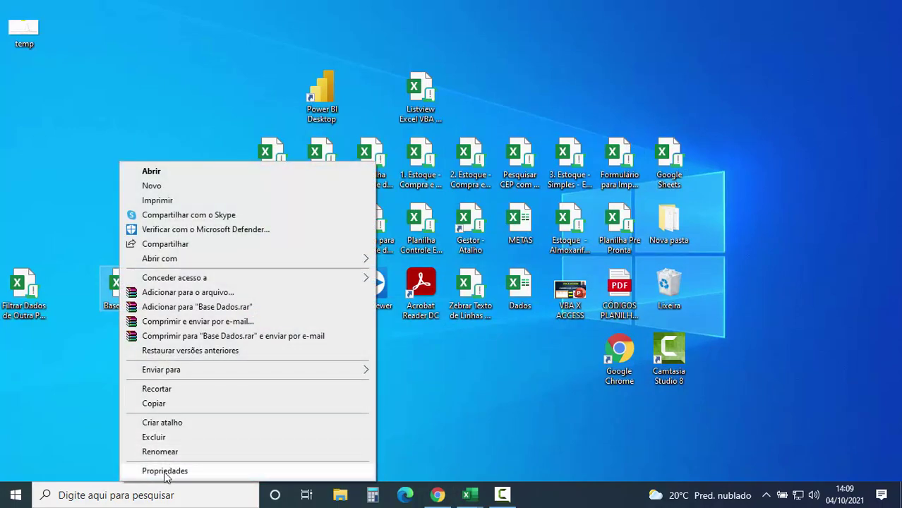
{"action": "left_click", "coordinate": [176, 470]}
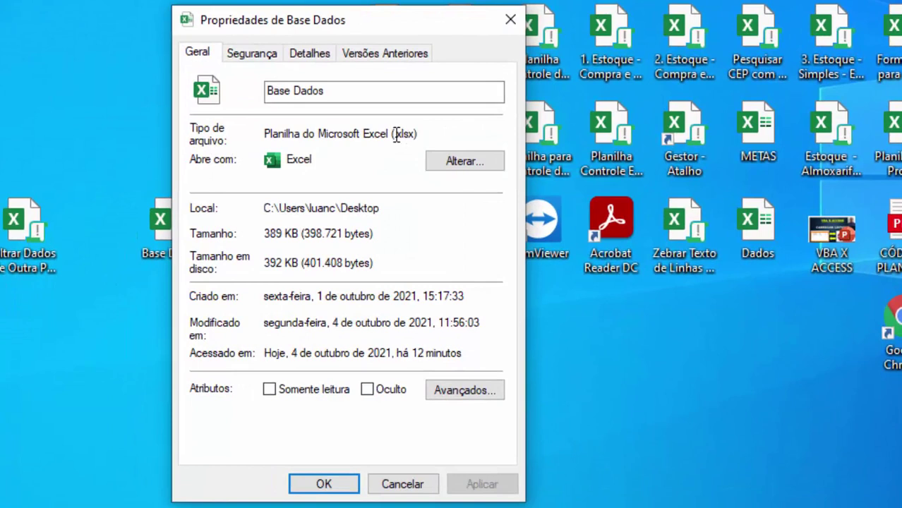
{"action": "left_click_drag", "start_coordinate": [396, 133], "coordinate": [412, 134]}
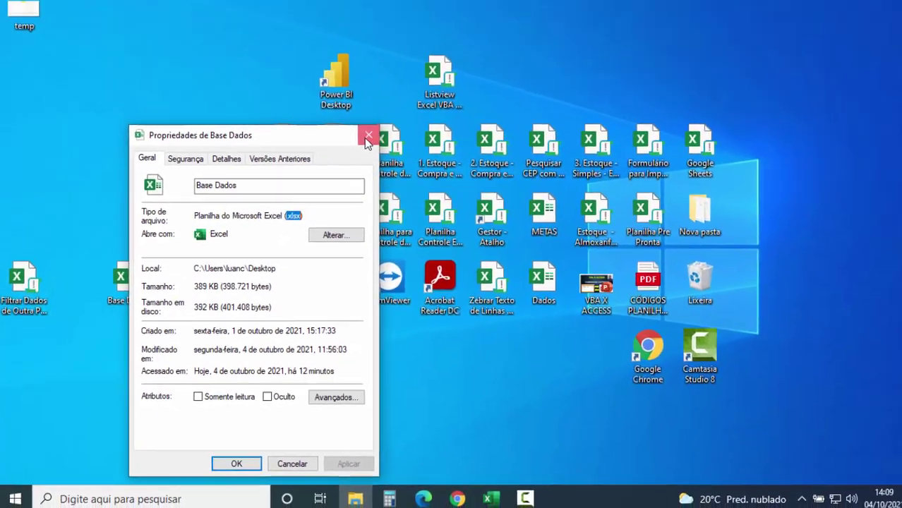
{"action": "left_click", "coordinate": [364, 137]}
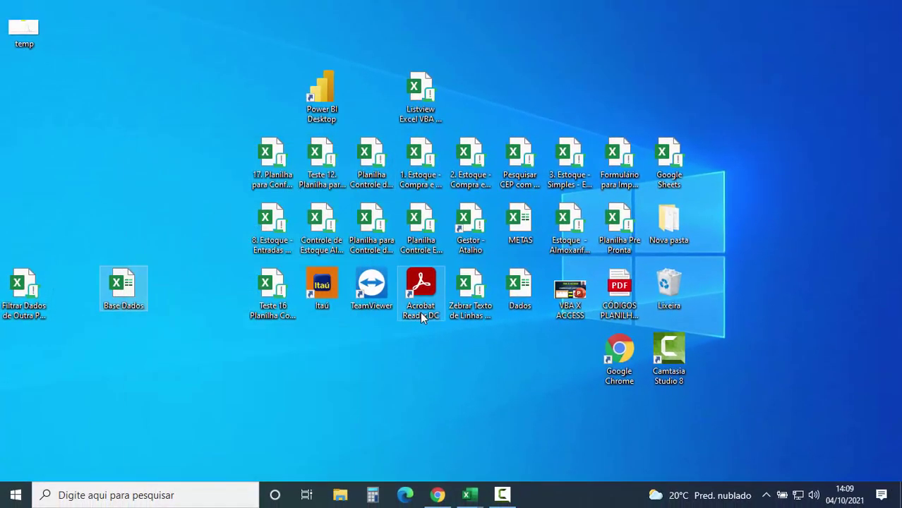
- Return to connectionstrings.com and scroll to the Excel 2013 Xlsx connection string
{"action": "left_click", "coordinate": [438, 495]}
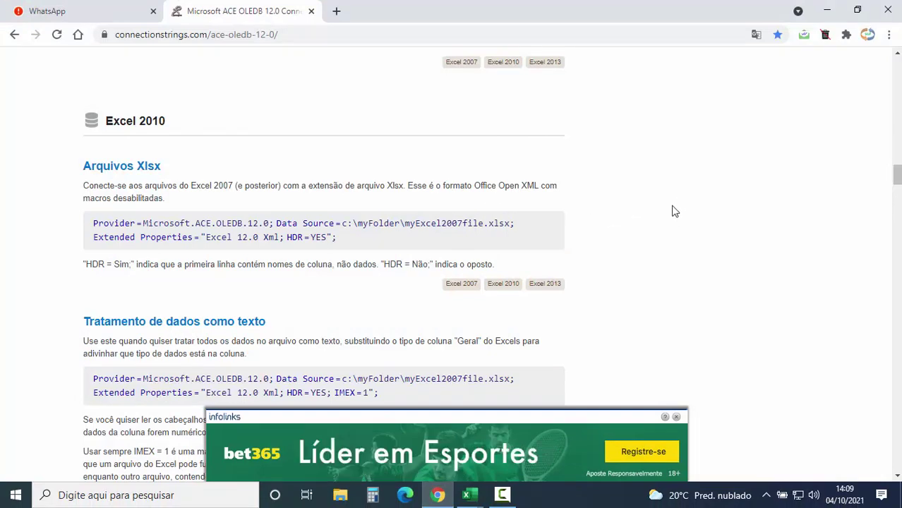
{"action": "scroll", "coordinate": [672, 211], "scroll_direction": "down", "scroll_amount": 4}
{"action": "scroll", "coordinate": [760, 187], "scroll_direction": "down", "scroll_amount": 1}
{"action": "scroll", "coordinate": [146, 199], "scroll_direction": "down", "scroll_amount": 3}
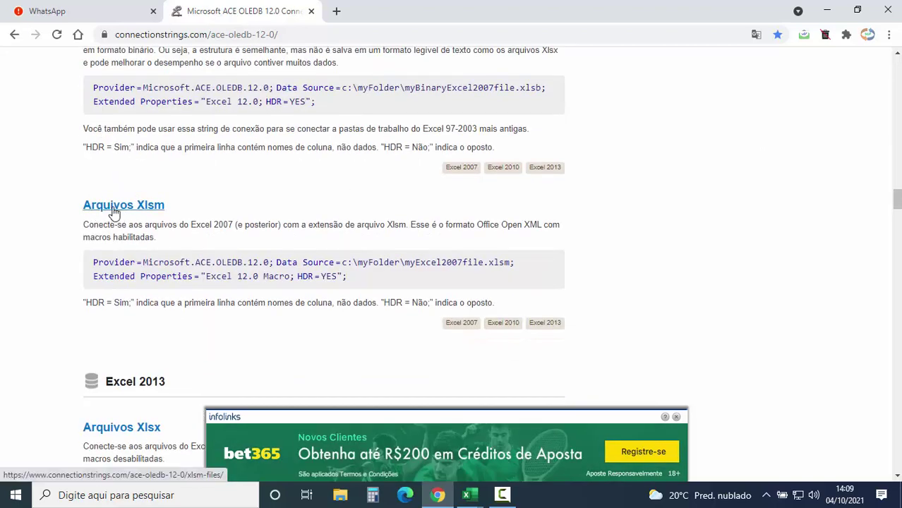
{"action": "scroll", "coordinate": [598, 201], "scroll_direction": "down", "scroll_amount": 3}
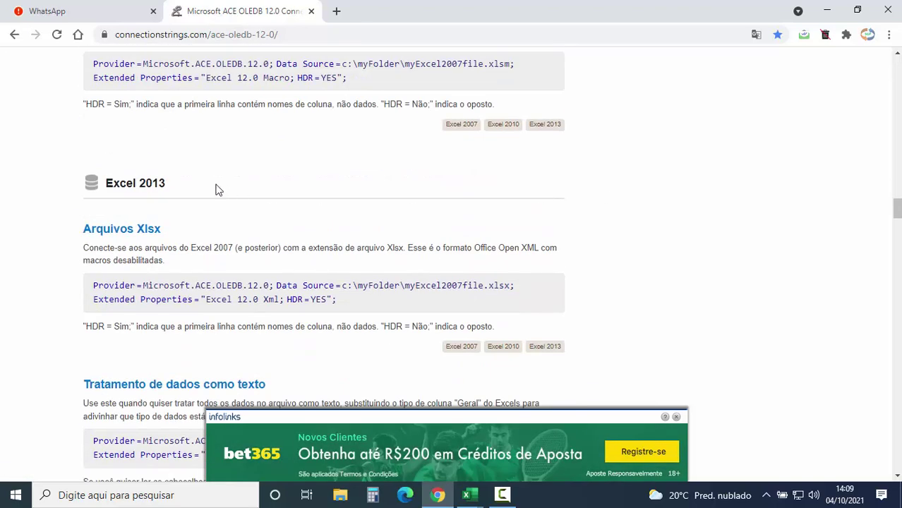
{"action": "scroll", "coordinate": [291, 214], "scroll_direction": "down", "scroll_amount": 2}
{"action": "scroll", "coordinate": [296, 205], "scroll_direction": "down", "scroll_amount": 4}
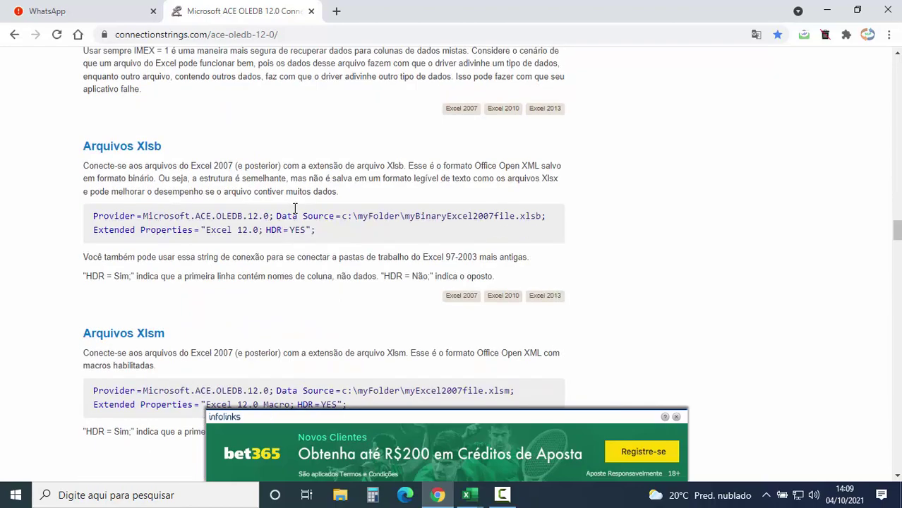
{"action": "scroll", "coordinate": [295, 209], "scroll_direction": "down", "scroll_amount": 3}
{"action": "scroll", "coordinate": [293, 209], "scroll_direction": "down", "scroll_amount": 2}
{"action": "scroll", "coordinate": [293, 211], "scroll_direction": "down", "scroll_amount": 3}
{"action": "scroll", "coordinate": [296, 217], "scroll_direction": "down", "scroll_amount": 4}
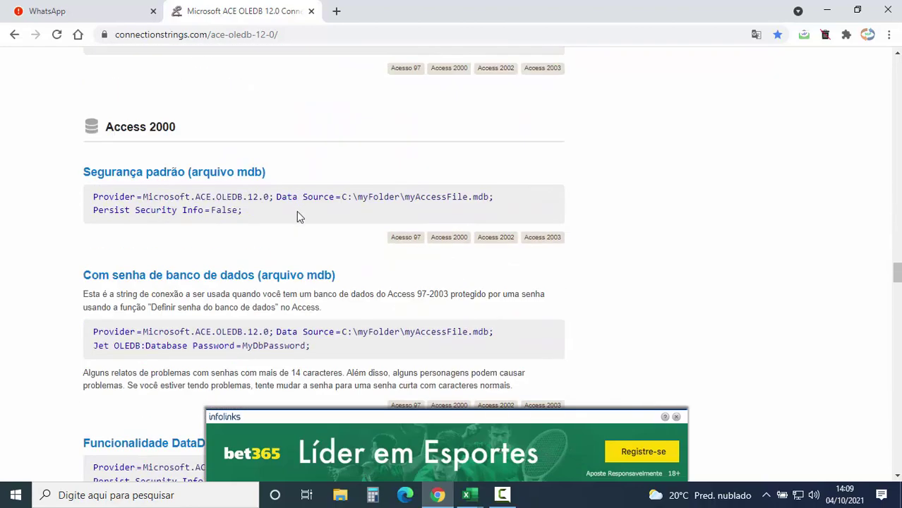
{"action": "scroll", "coordinate": [300, 222], "scroll_direction": "down", "scroll_amount": 2}
{"action": "scroll", "coordinate": [309, 235], "scroll_direction": "up", "scroll_amount": 10}
{"action": "scroll", "coordinate": [342, 244], "scroll_direction": "up", "scroll_amount": 4}
{"action": "scroll", "coordinate": [344, 242], "scroll_direction": "up", "scroll_amount": 2}
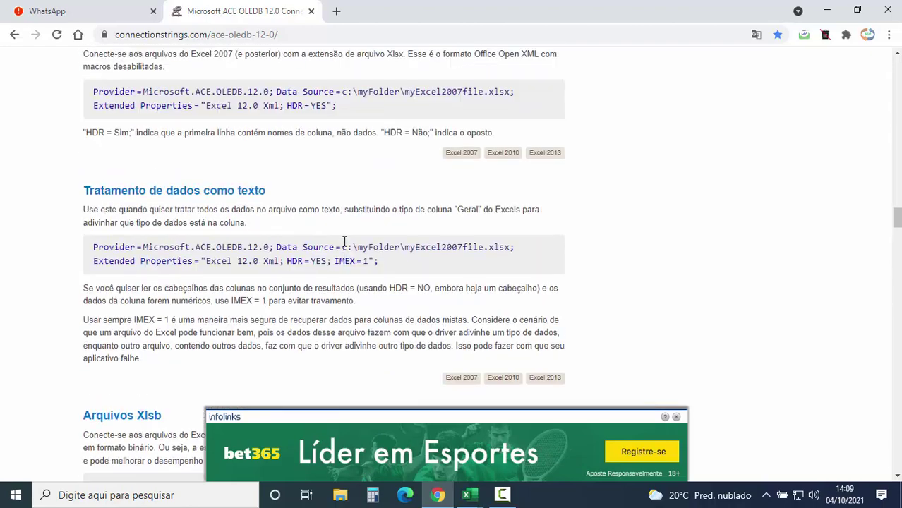
{"action": "scroll", "coordinate": [349, 243], "scroll_direction": "up", "scroll_amount": 1}
{"action": "scroll", "coordinate": [354, 245], "scroll_direction": "up", "scroll_amount": 2}
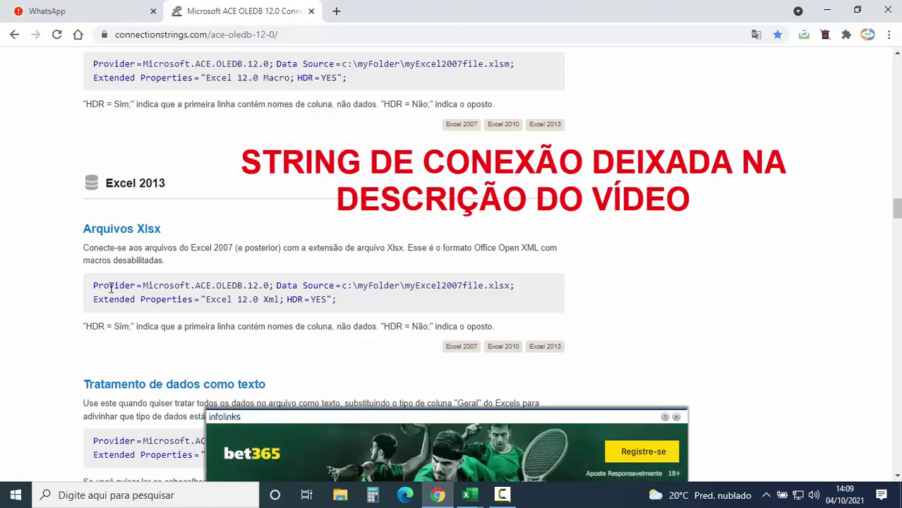
- Highlight the Excel 2013 Xlsx string, then its HDR option and YES value
{"action": "left_click_drag", "start_coordinate": [95, 285], "coordinate": [351, 302]}
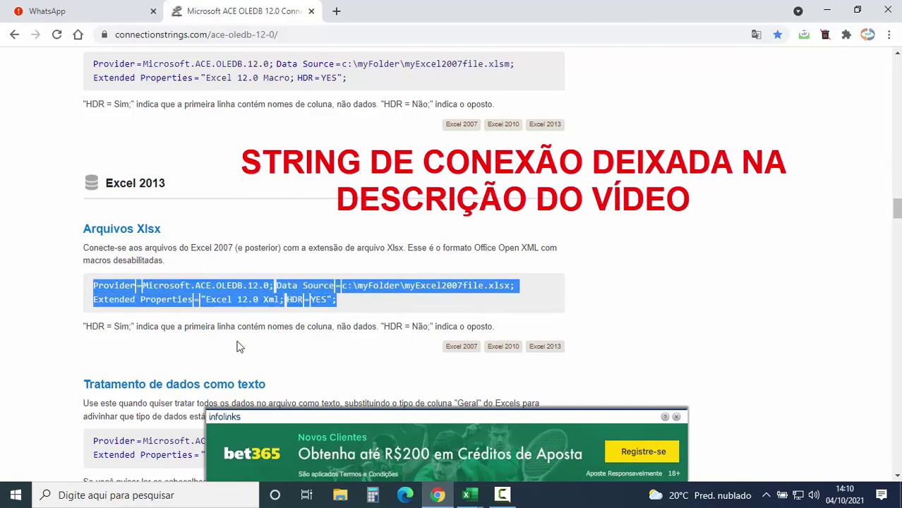
{"action": "left_click", "coordinate": [157, 352]}
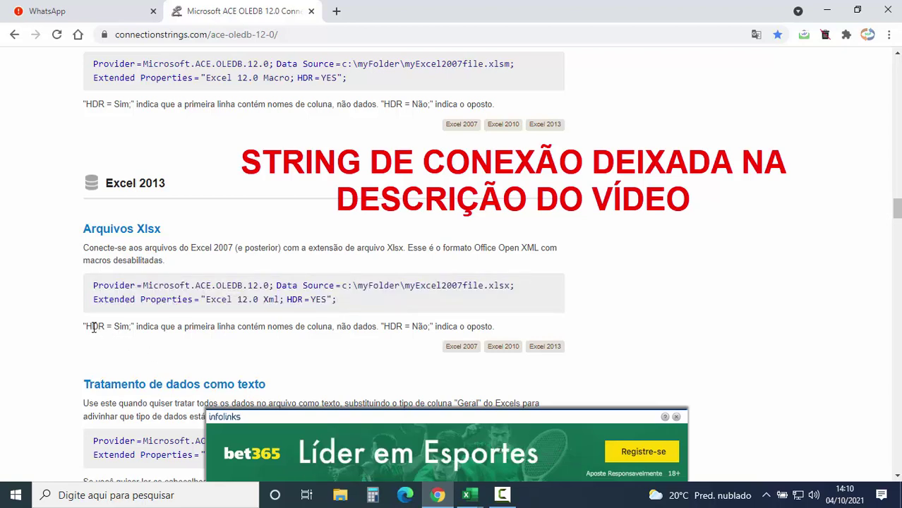
{"action": "double_click", "coordinate": [296, 300]}
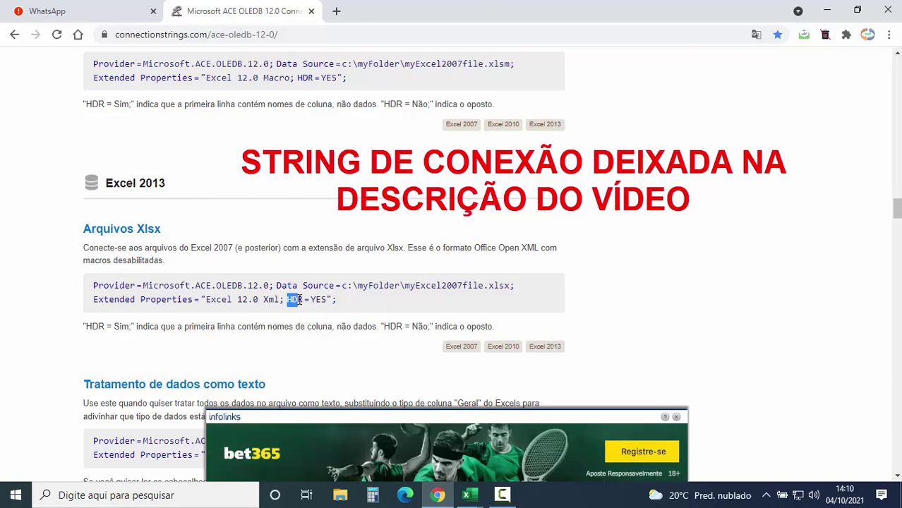
{"action": "left_click", "coordinate": [110, 338]}
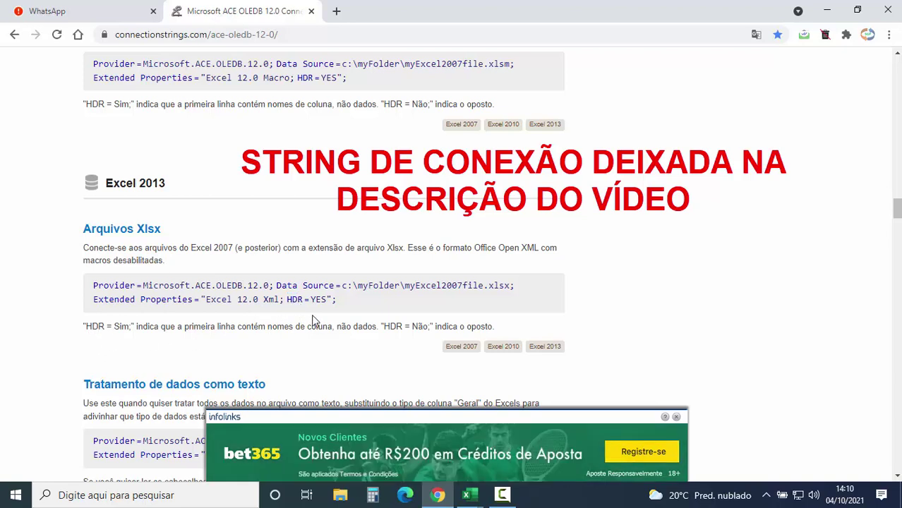
{"action": "double_click", "coordinate": [322, 300]}
{"action": "left_click", "coordinate": [182, 342]}
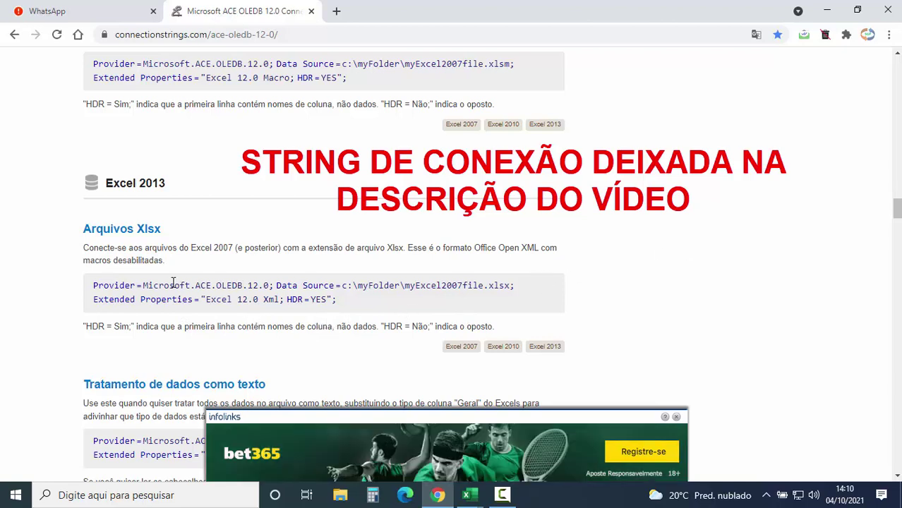
- Paste the ACE OLEDB 12.0 string into ConectarPlan, dismiss the compile error, add a line above Exit Sub
{"action": "mouse_move", "coordinate": [476, 498]}
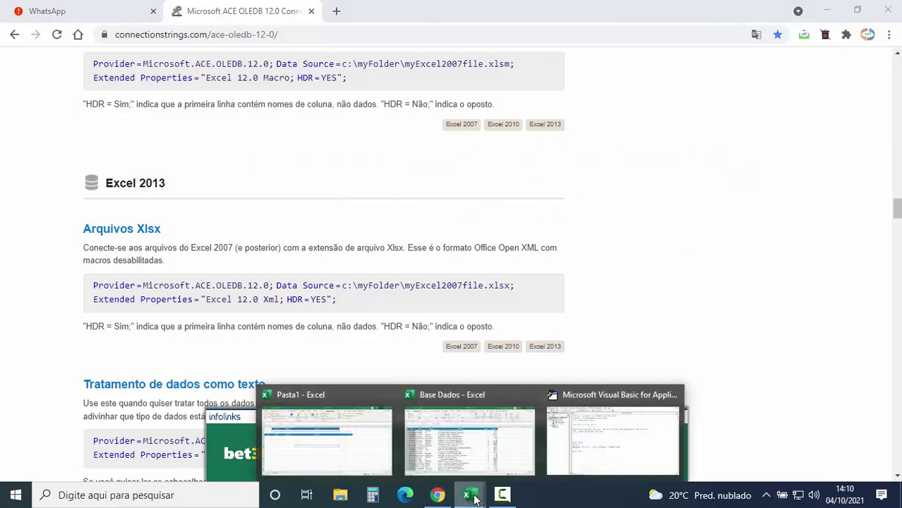
{"action": "left_click", "coordinate": [595, 451]}
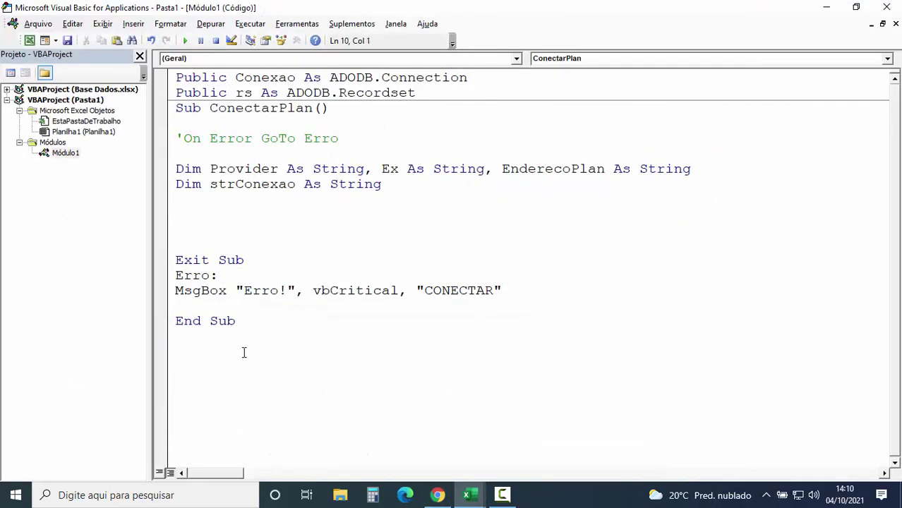
{"action": "key", "text": "ctrl+v"}
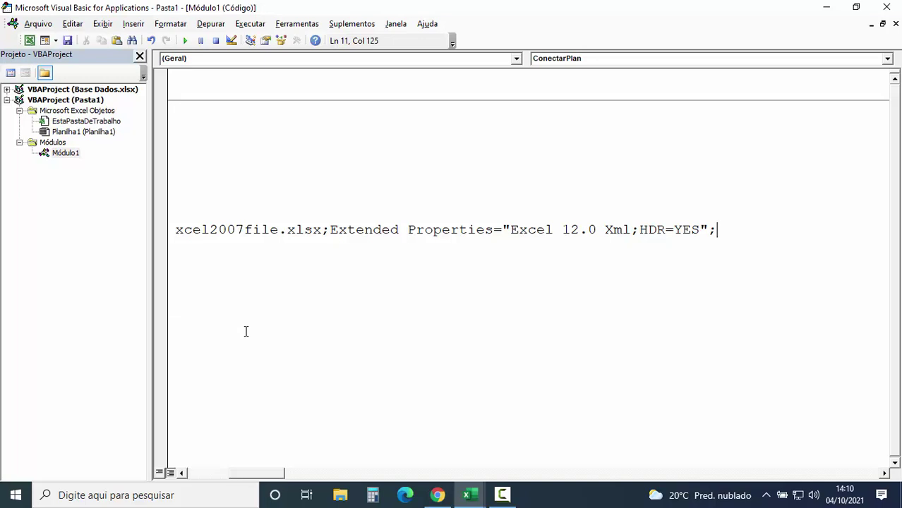
{"action": "left_click_drag", "start_coordinate": [261, 476], "coordinate": [196, 477]}
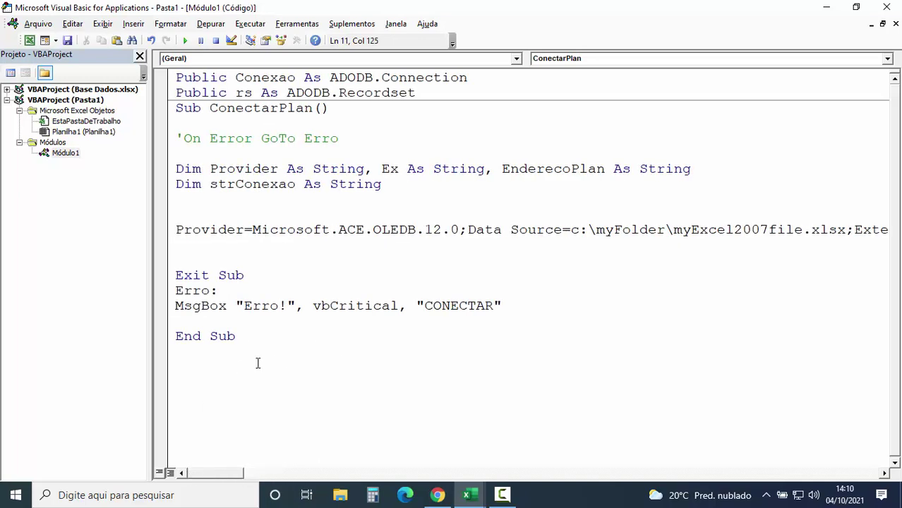
{"action": "left_click", "coordinate": [218, 256]}
{"action": "left_click", "coordinate": [451, 295]}
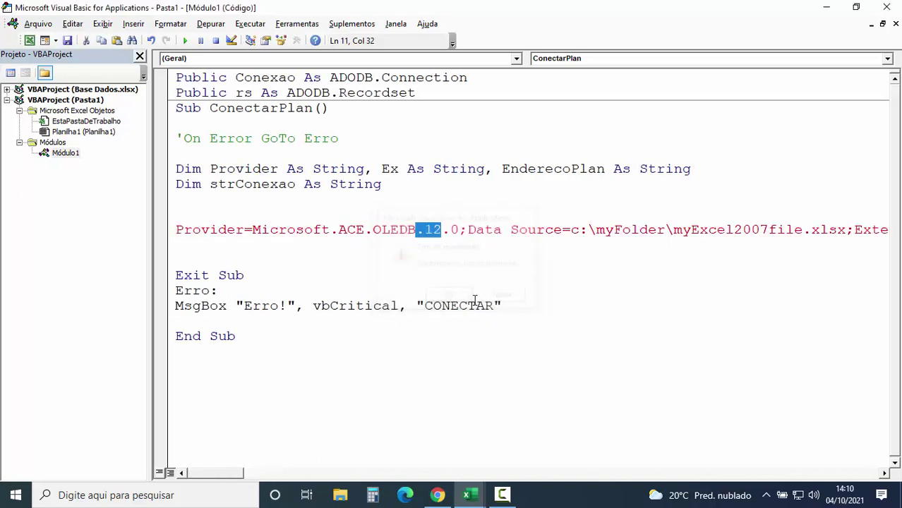
{"action": "left_click", "coordinate": [234, 263]}
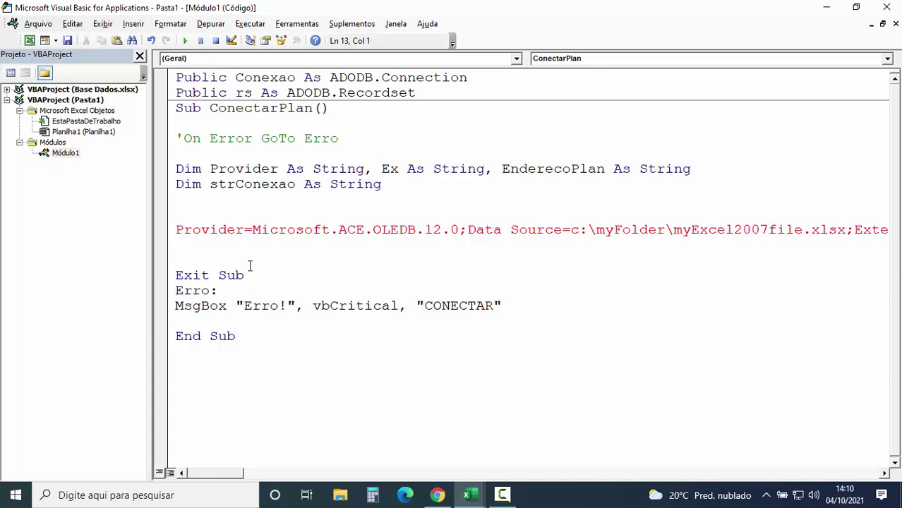
{"action": "key", "text": "Return"}
{"action": "key", "text": "Return"}
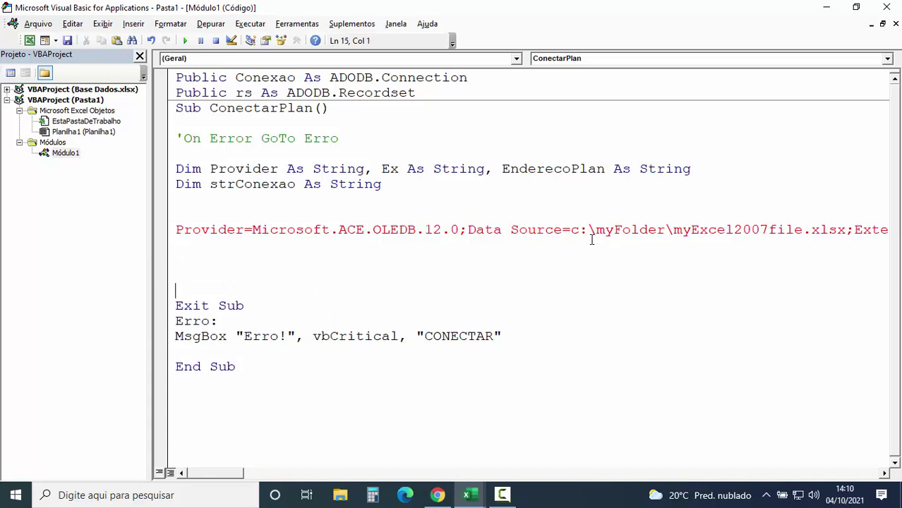
- Highlight the sample file path, then select the Provider variable name to copy
{"action": "left_click_drag", "start_coordinate": [570, 230], "coordinate": [849, 233]}
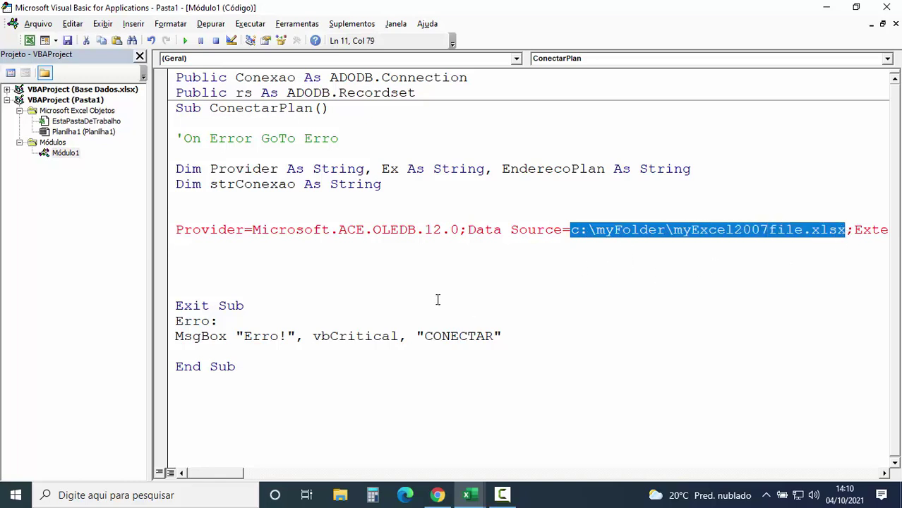
{"action": "left_click", "coordinate": [277, 283]}
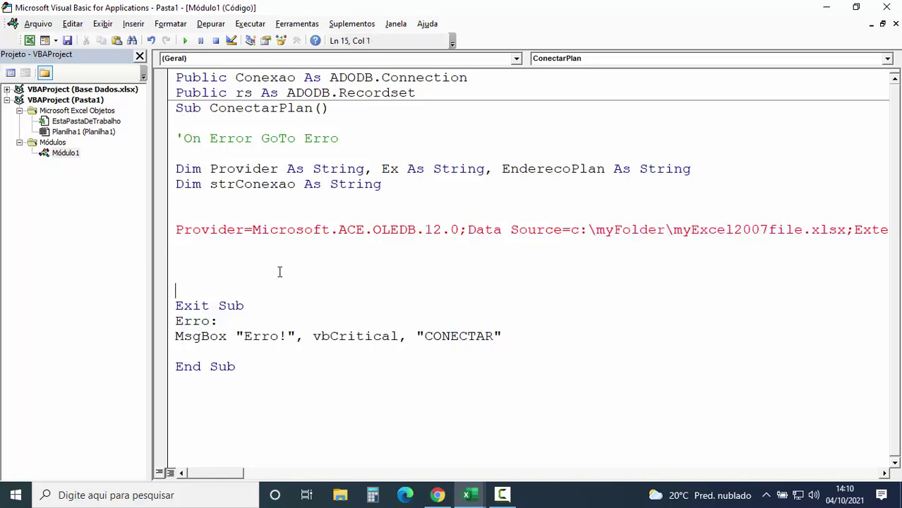
{"action": "left_click", "coordinate": [278, 169]}
{"action": "left_click_drag", "start_coordinate": [279, 169], "coordinate": [210, 169]}
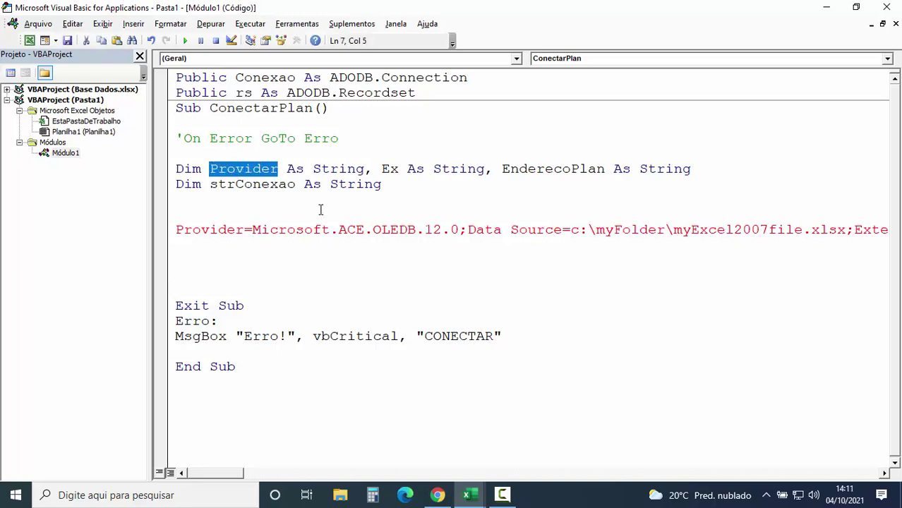
- Add the line Provider = "Provider=Microsoft.ACE.OLEDB.12.0;Data Source=" above the sample string
{"action": "left_click", "coordinate": [213, 217]}
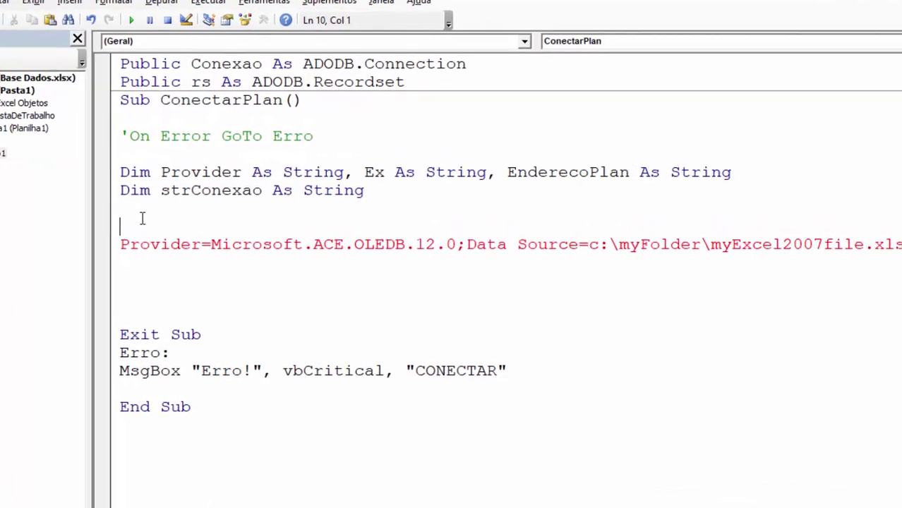
{"action": "key", "text": "Return"}
{"action": "type", "text": "Provider"}
{"action": "key", "text": "Return"}
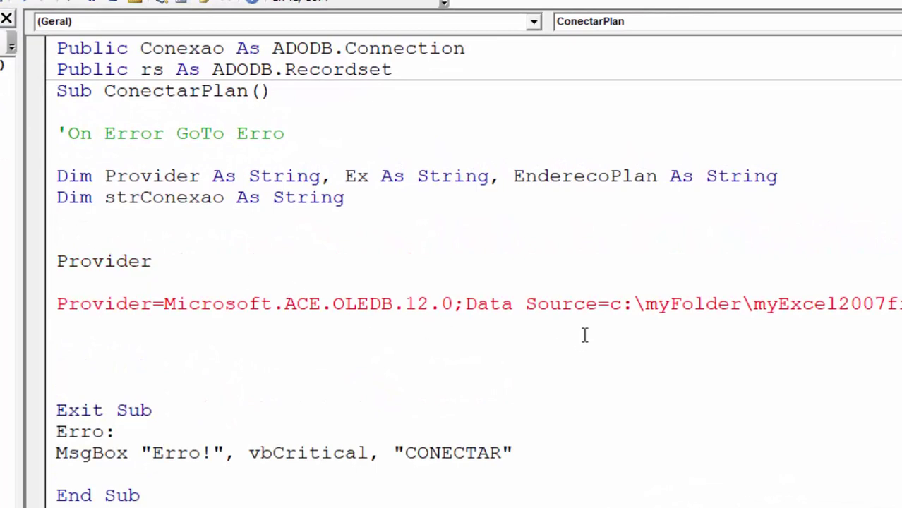
{"action": "left_click_drag", "start_coordinate": [608, 304], "coordinate": [56, 300]}
{"action": "key", "text": "ctrl+c"}
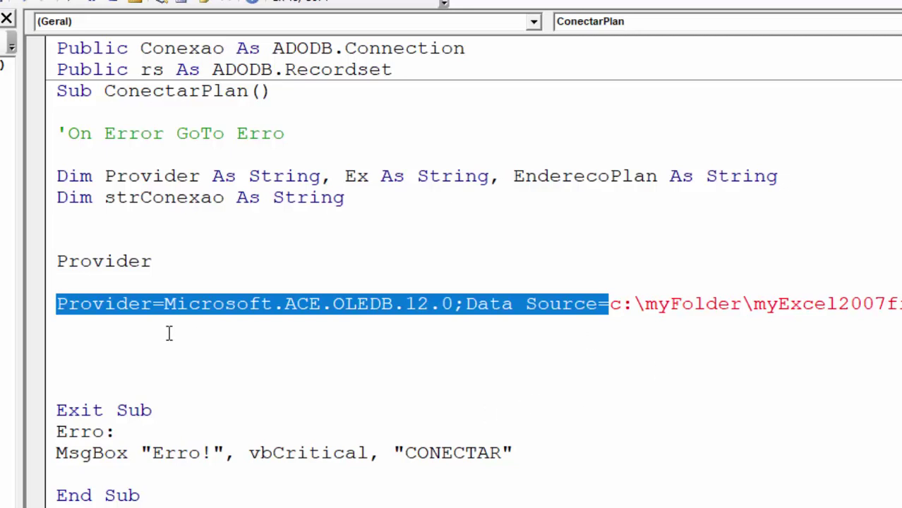
{"action": "left_click_drag", "start_coordinate": [5, 305], "coordinate": [0, 306]}
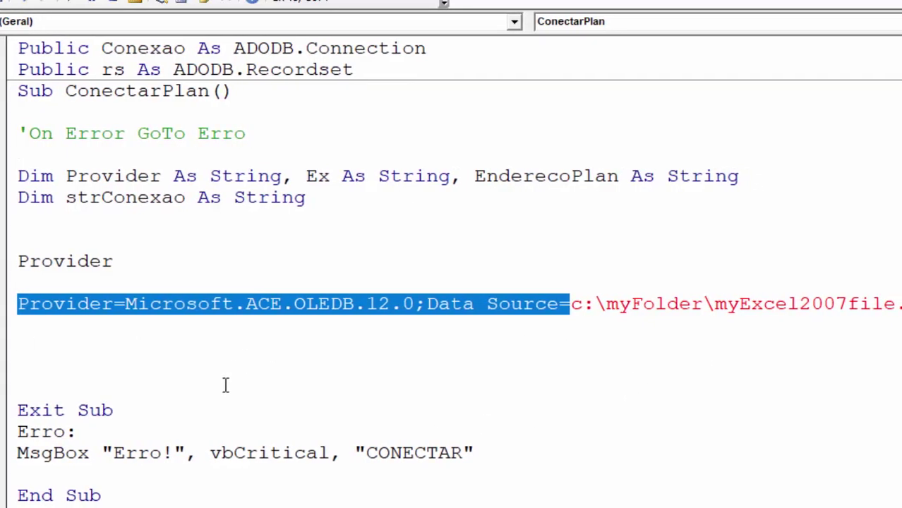
{"action": "left_click", "coordinate": [146, 264]}
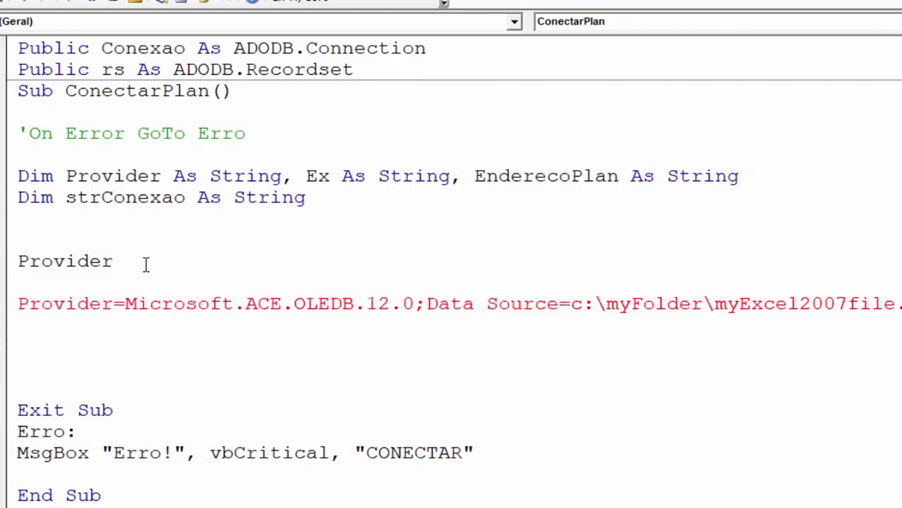
{"action": "type", "text": "= "}
{"action": "type", "text": "\"\""}
{"action": "key", "text": "Left"}
{"action": "key", "text": "ctrl+v"}
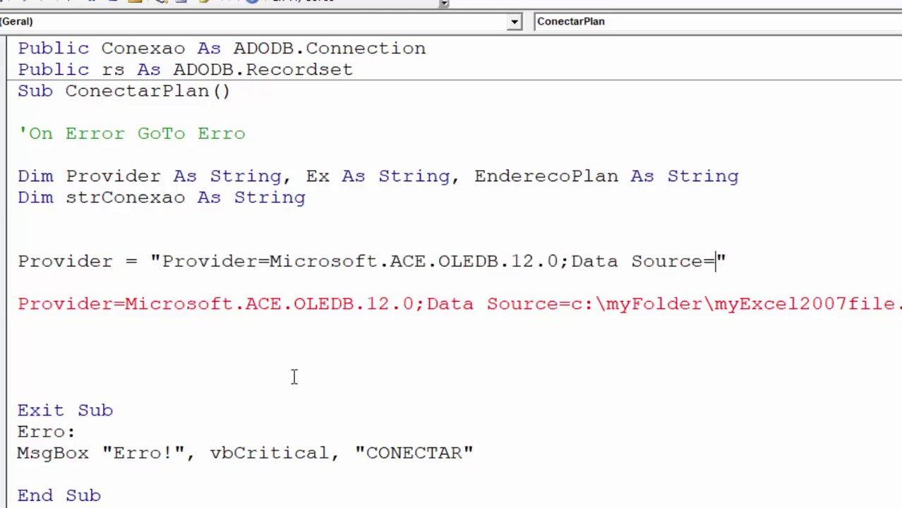
- Remove the extra blank line under the declarations and add two blank lines below Provider
{"action": "left_click", "coordinate": [280, 381]}
{"action": "left_click", "coordinate": [324, 199]}
{"action": "key", "text": "Delete"}
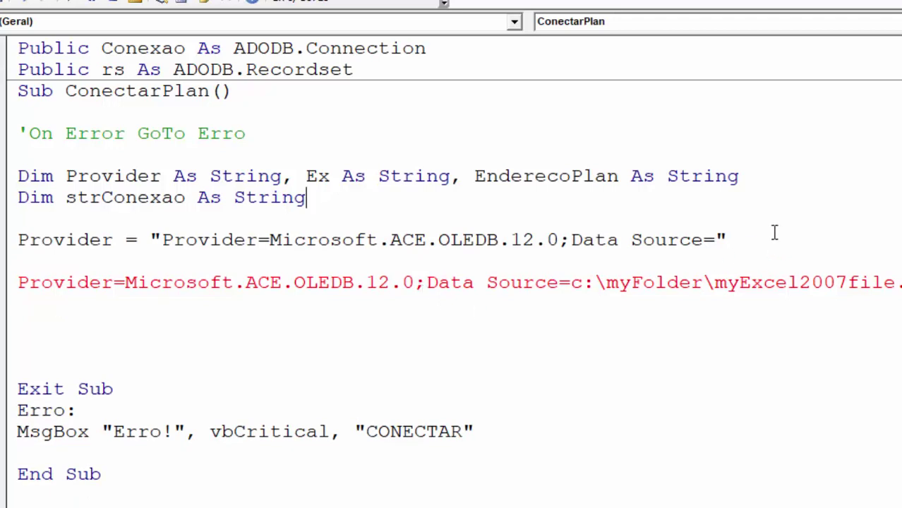
{"action": "left_click", "coordinate": [756, 243]}
{"action": "key", "text": "Return"}
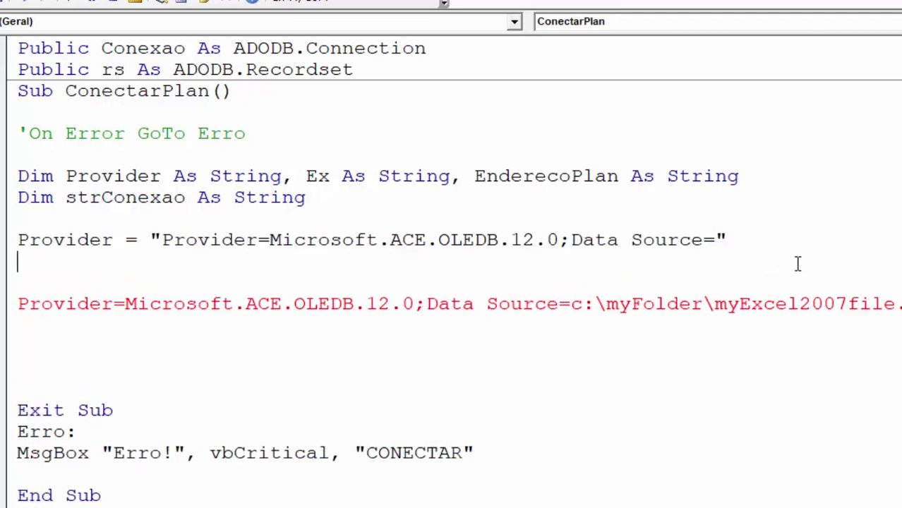
{"action": "key", "text": "Return"}
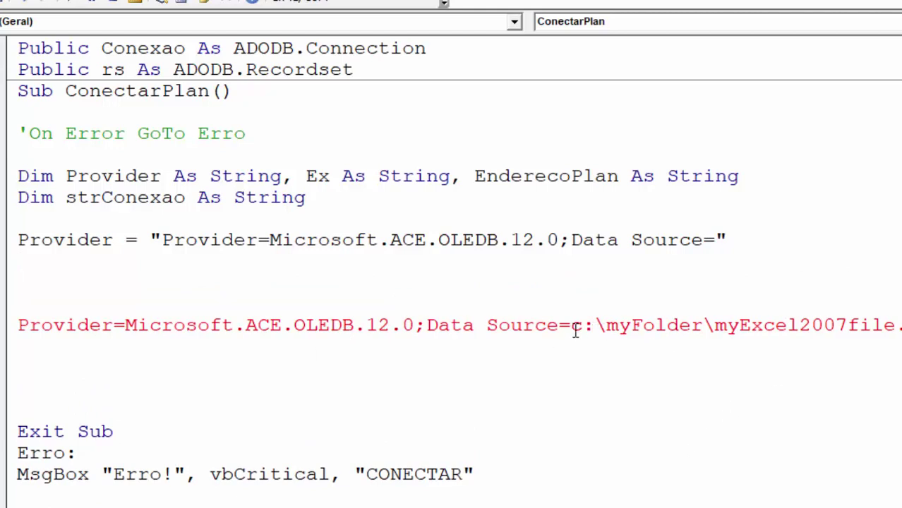
- Highlight the sample file path, then select the EnderecoPlan variable name
{"action": "left_click_drag", "start_coordinate": [570, 326], "coordinate": [714, 326]}
{"action": "left_click_drag", "start_coordinate": [769, 330], "coordinate": [896, 330]}
{"action": "left_click", "coordinate": [474, 176]}
{"action": "left_click_drag", "start_coordinate": [474, 175], "coordinate": [618, 176]}
{"action": "key", "text": "ctrl+c"}
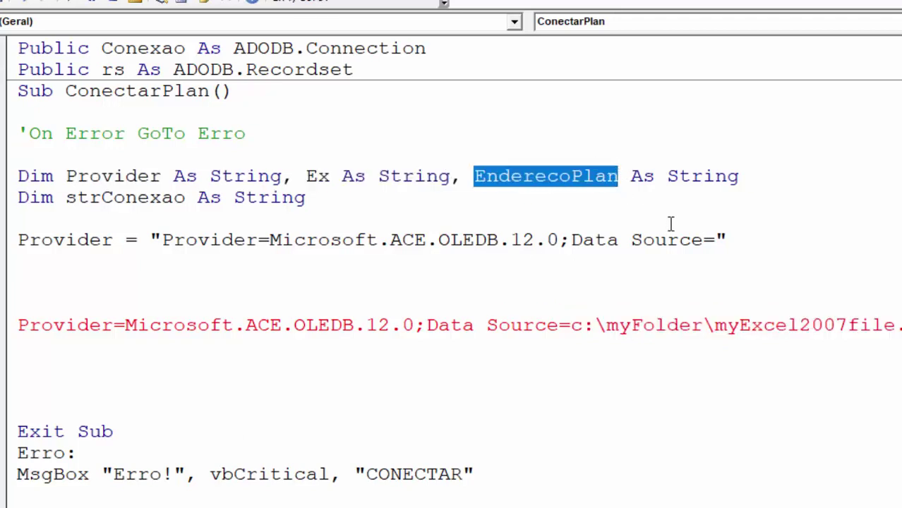
- Write EnderecoPlan = ThisWorkbook.Path & "\" with IntelliSense help, then minimize the editor
{"action": "left_click", "coordinate": [61, 268]}
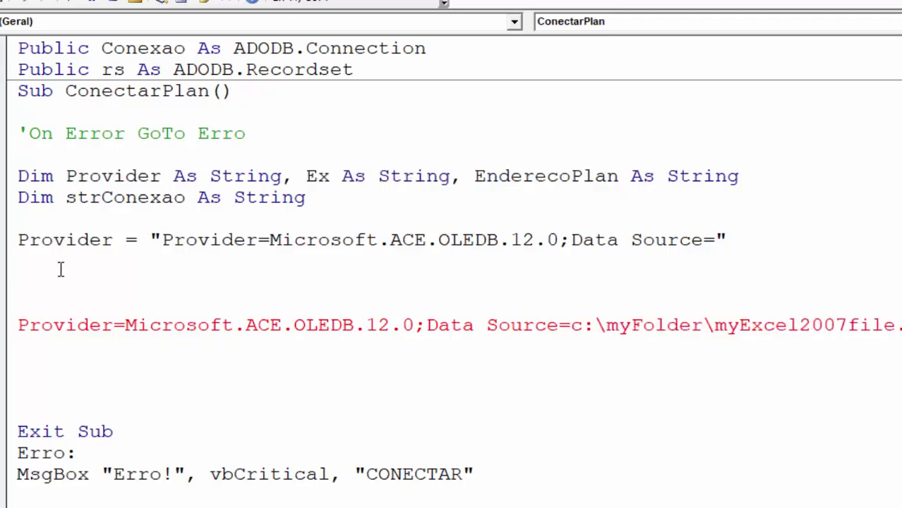
{"action": "key", "text": "ctrl+v"}
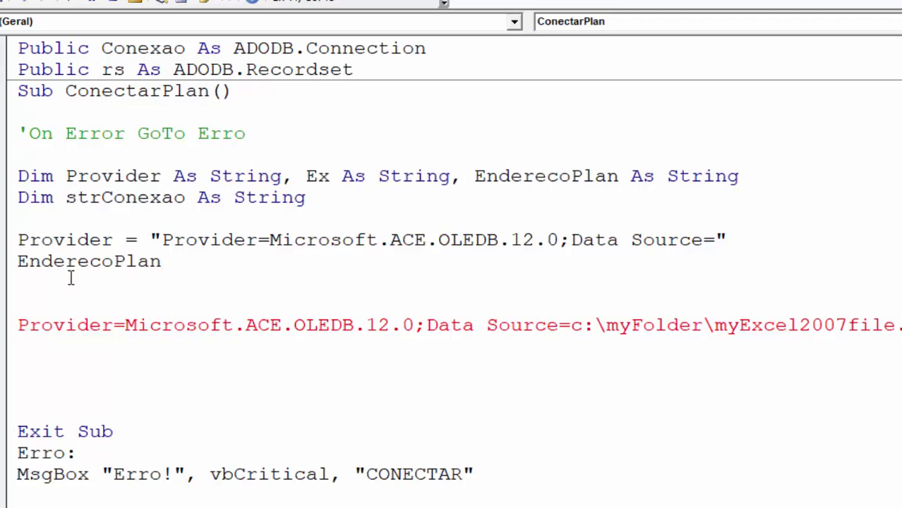
{"action": "type", "text": " ="}
{"action": "type", "text": " Thisow"}
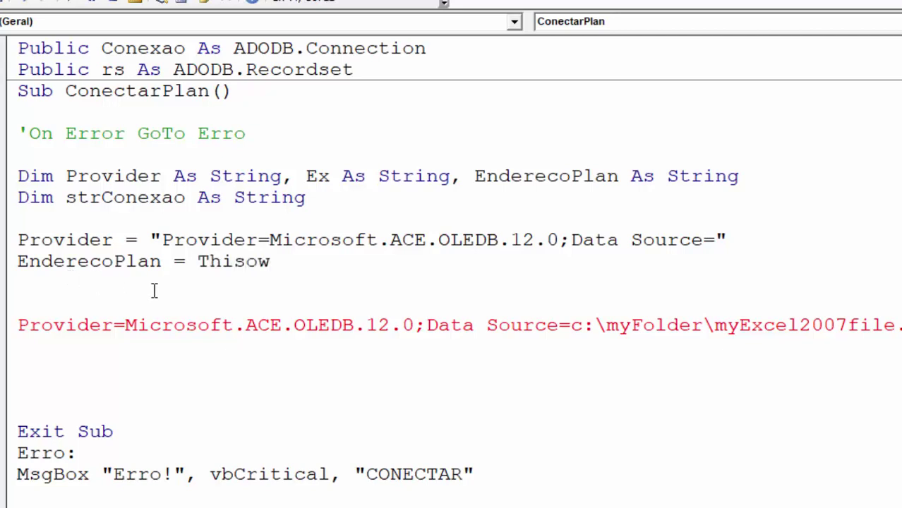
{"action": "key", "text": "ctrl+space"}
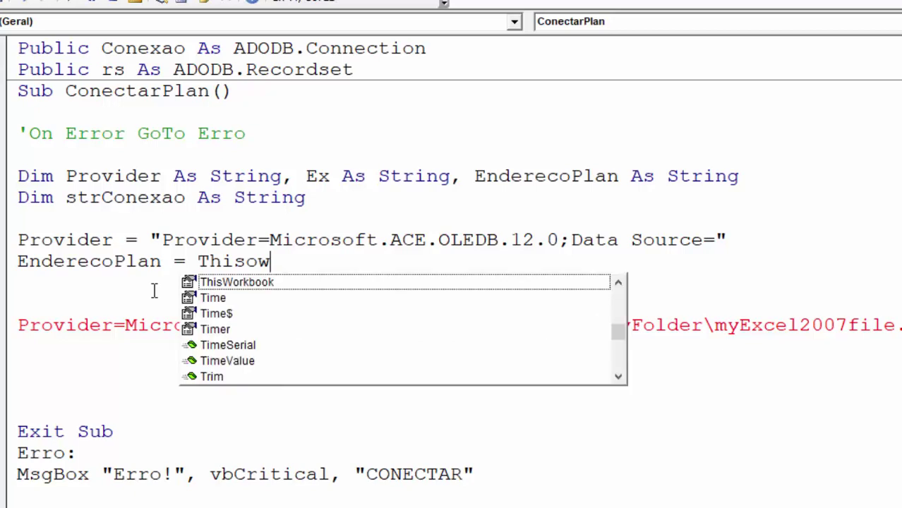
{"action": "double_click", "coordinate": [267, 282]}
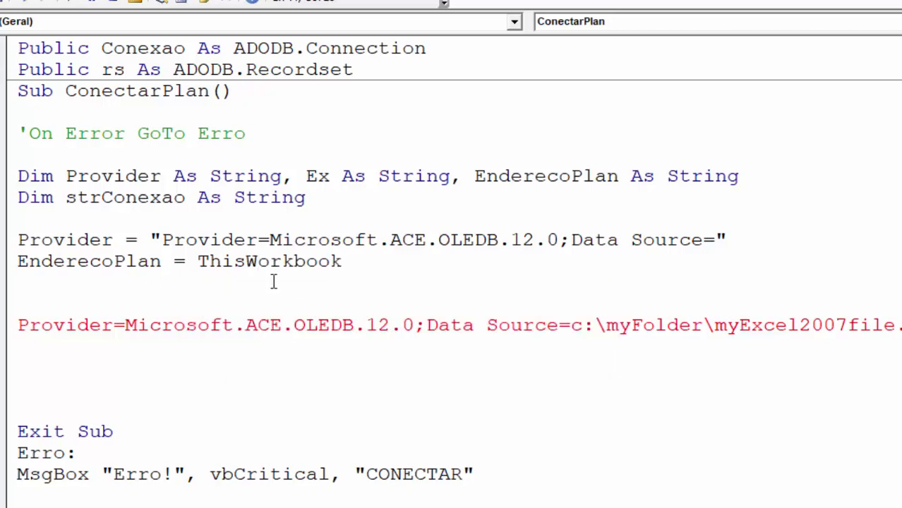
{"action": "type", "text": ".pat"}
{"action": "key", "text": "Tab"}
{"action": "type", "text": "& "}
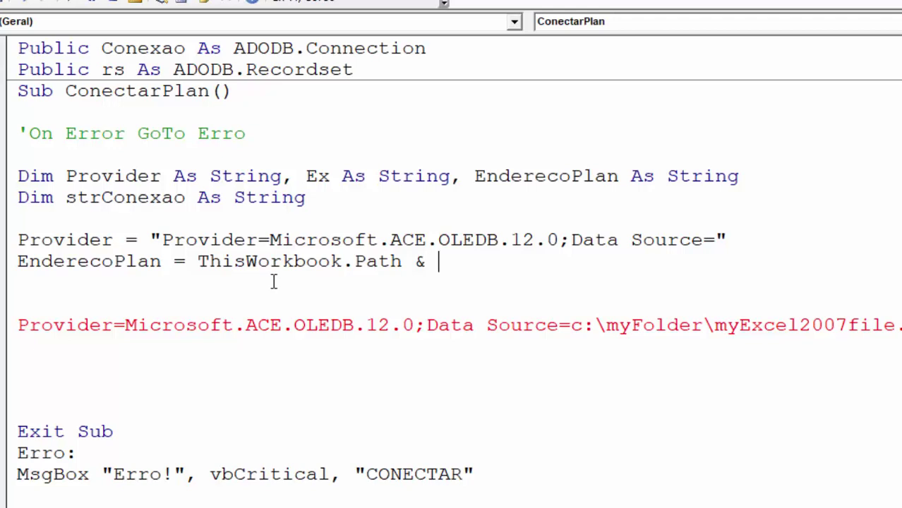
{"action": "type", "text": "\"\""}
{"action": "left_click", "coordinate": [450, 261]}
{"action": "type", "text": "\\"}
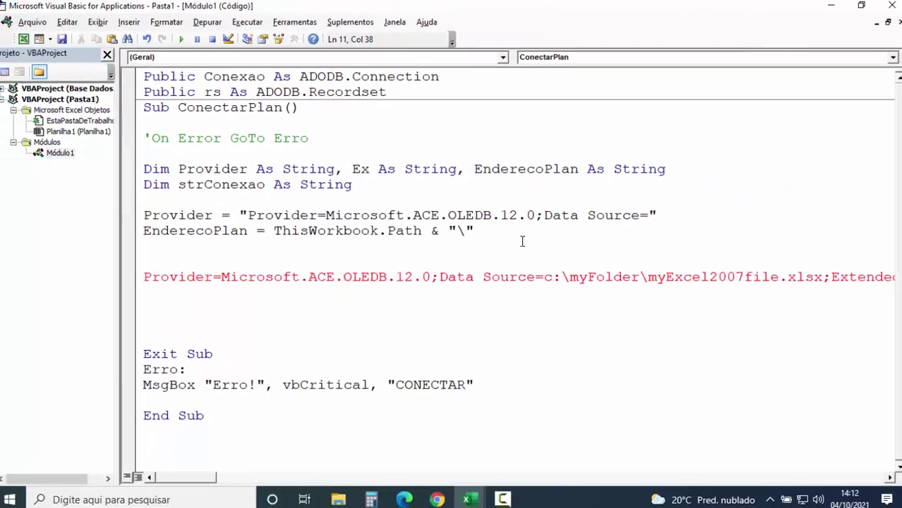
{"action": "left_click", "coordinate": [824, 7]}
- Open Base Dados's Properties, paste 'Base Dados' into the EnderecoPlan path, and note its .xlsx type
{"action": "left_click", "coordinate": [822, 9]}
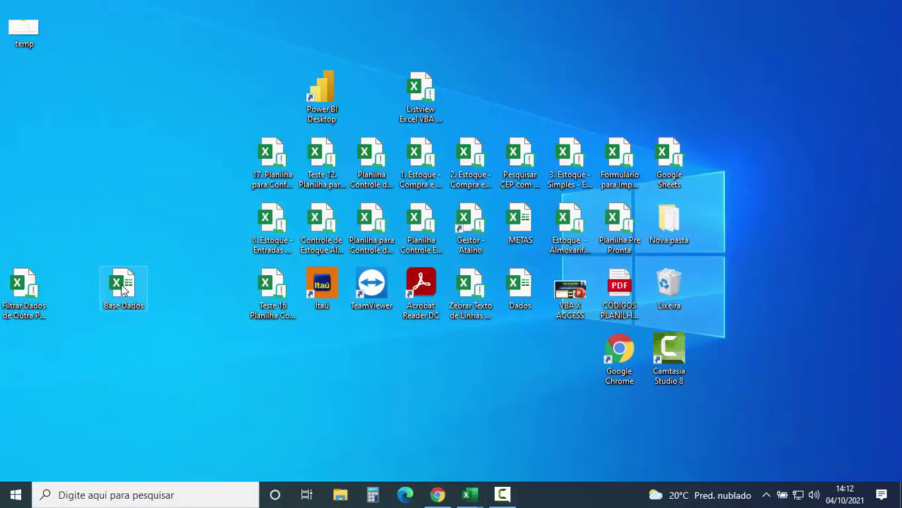
{"action": "right_click", "coordinate": [124, 289]}
{"action": "left_click", "coordinate": [180, 471]}
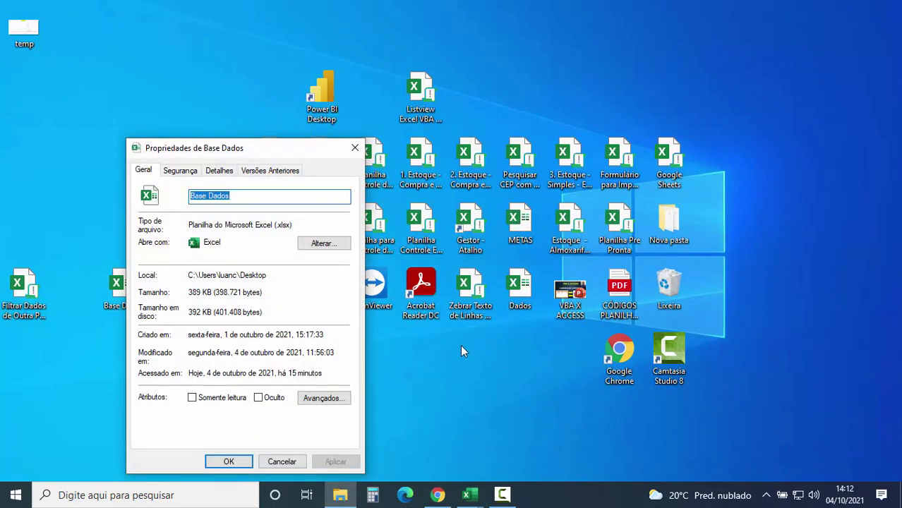
{"action": "mouse_move", "coordinate": [466, 494]}
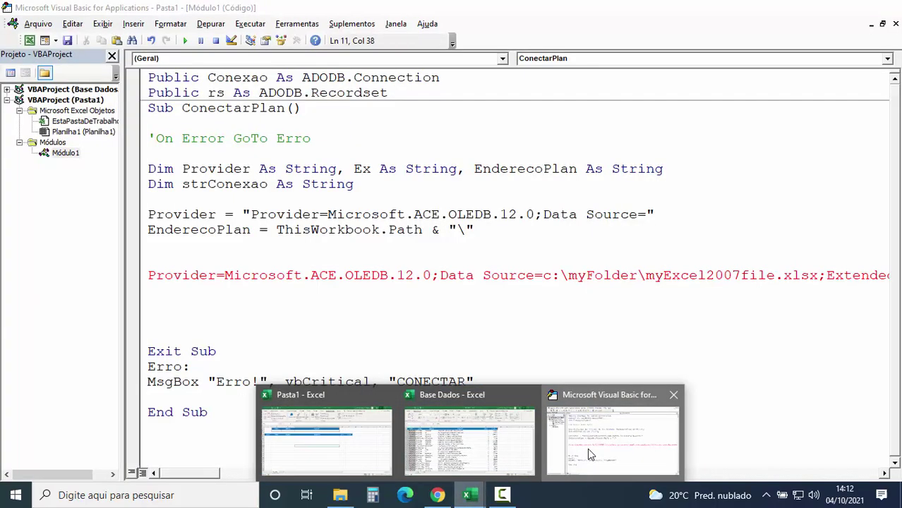
{"action": "left_click", "coordinate": [590, 453]}
{"action": "type", "text": "Base Dados"}
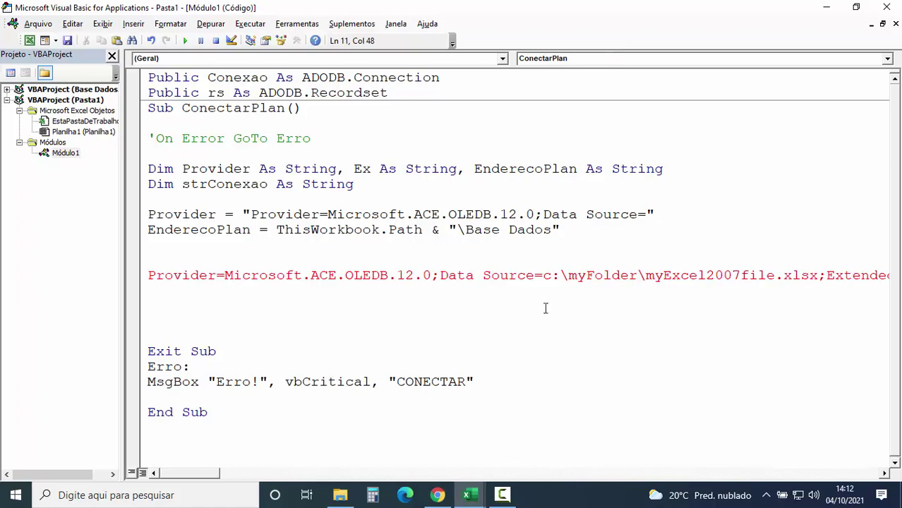
{"action": "left_click", "coordinate": [824, 8]}
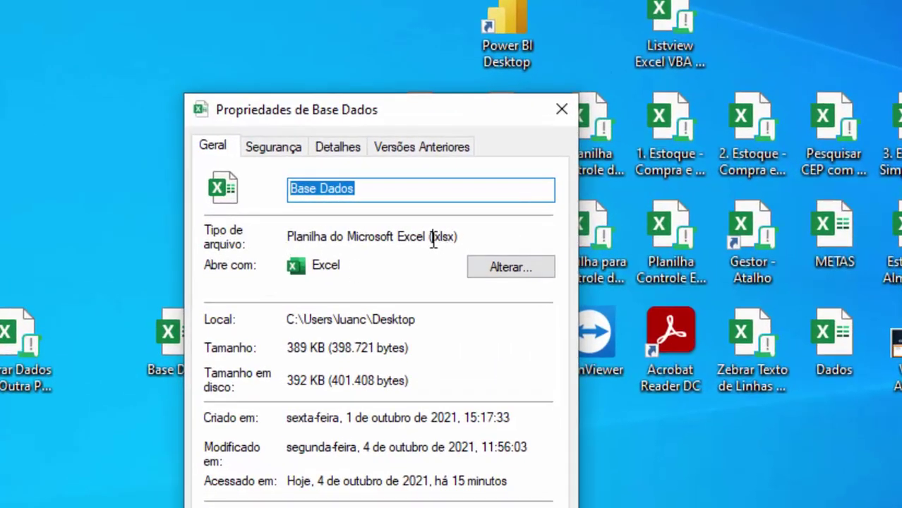
{"action": "left_click_drag", "start_coordinate": [431, 237], "coordinate": [457, 237]}
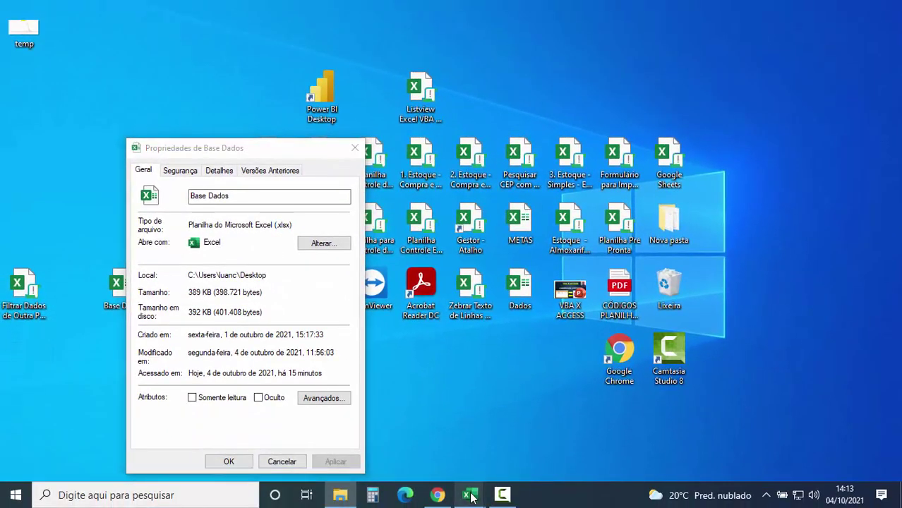
- Append .xlsx and a semicolon after Base Dados inside the EnderecoPlan quotes
{"action": "mouse_move", "coordinate": [468, 494]}
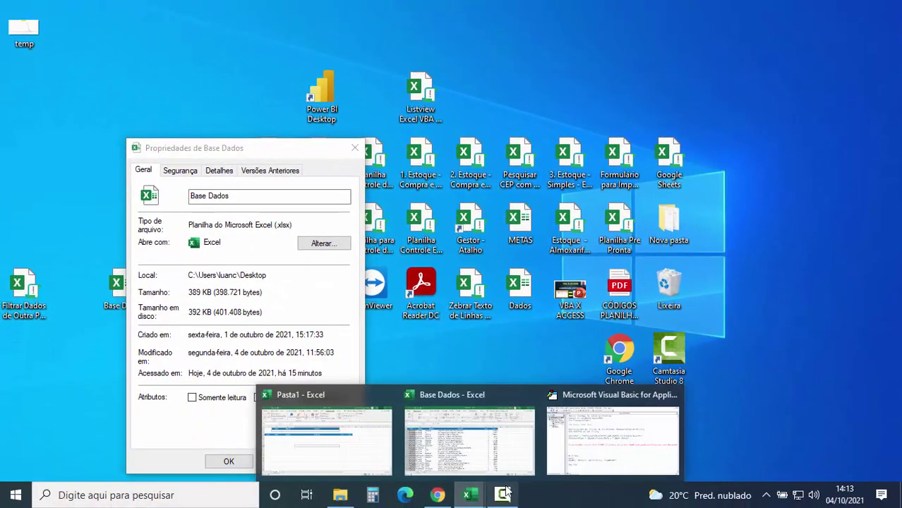
{"action": "left_click", "coordinate": [592, 466]}
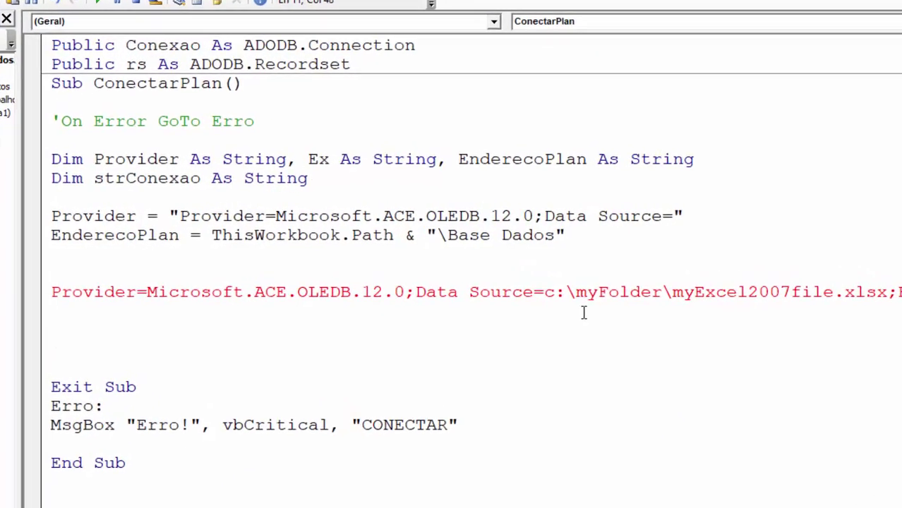
{"action": "type", "text": ".xlsx"}
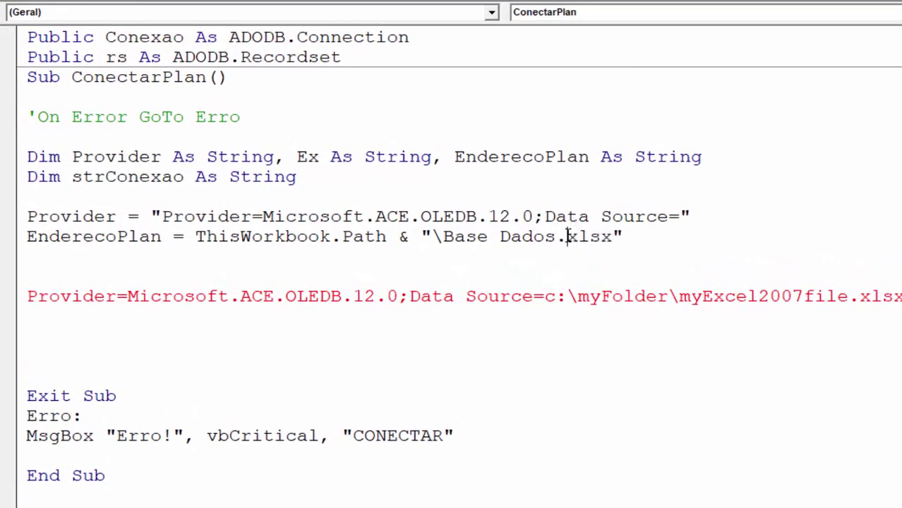
{"action": "double_click", "coordinate": [560, 237]}
{"action": "left_click", "coordinate": [614, 237]}
{"action": "type", "text": ";"}
{"action": "left_click", "coordinate": [375, 281]}
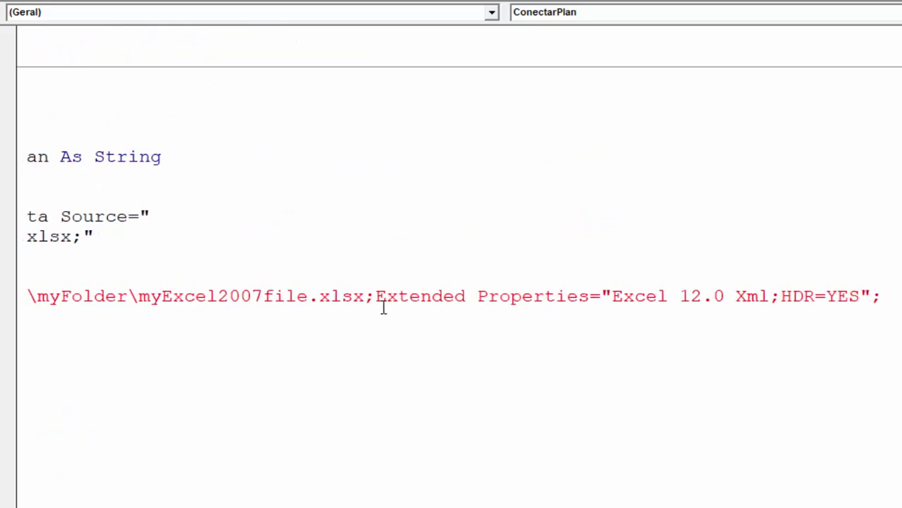
- Select the sample's Extended Properties part and the Ex variable name, then start a new line
{"action": "left_click_drag", "start_coordinate": [376, 296], "coordinate": [630, 298]}
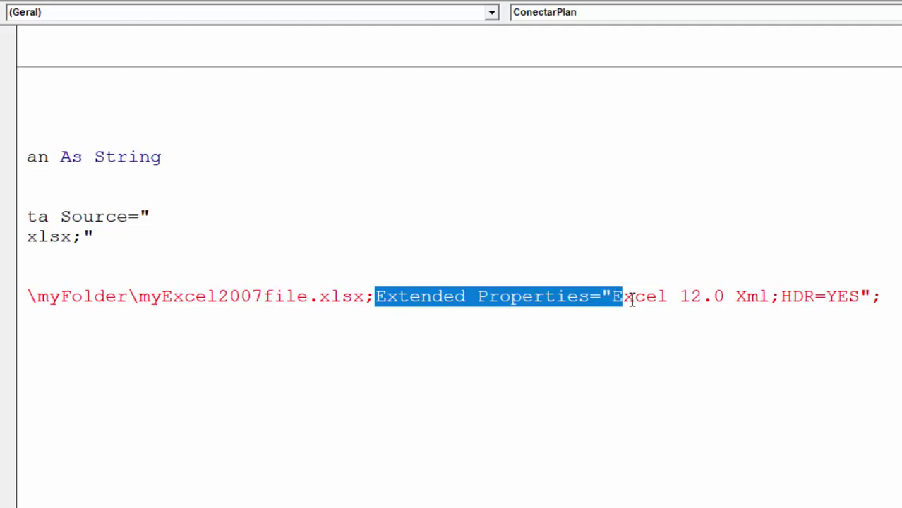
{"action": "left_click", "coordinate": [875, 315]}
{"action": "left_click", "coordinate": [367, 376]}
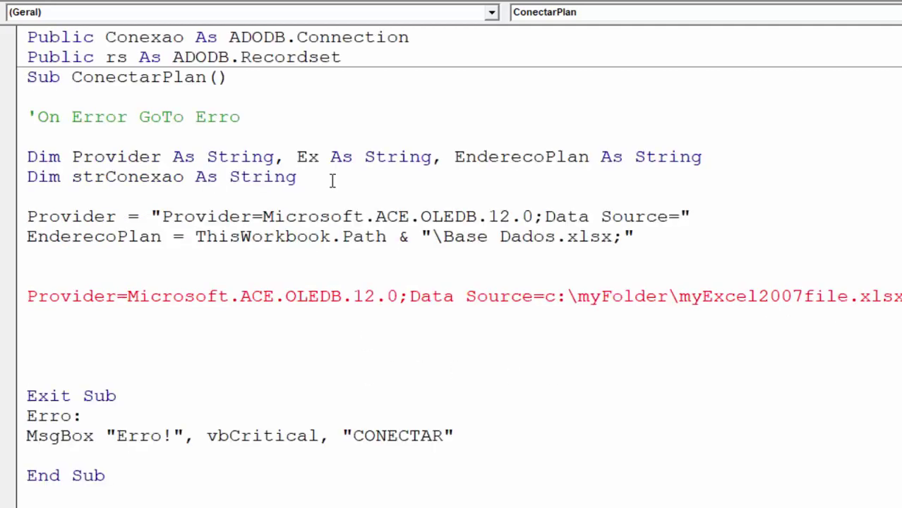
{"action": "left_click_drag", "start_coordinate": [321, 157], "coordinate": [296, 157]}
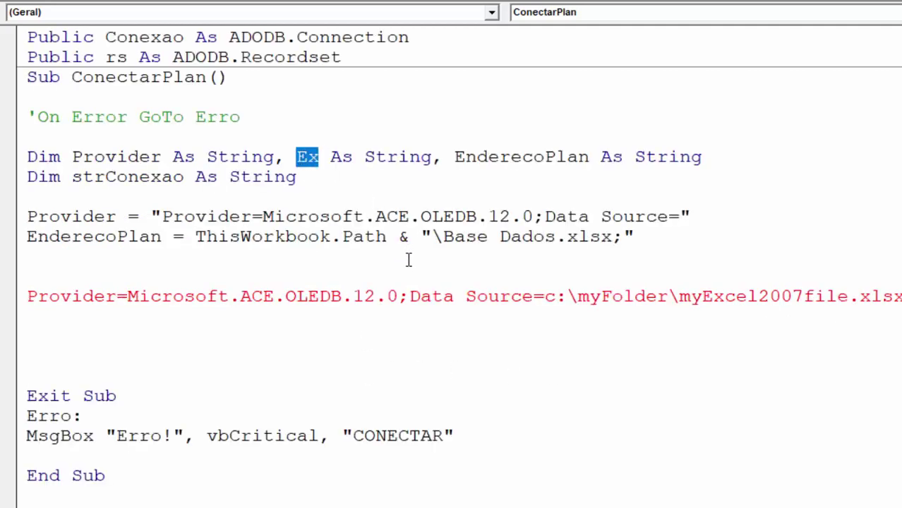
{"action": "left_click", "coordinate": [56, 262]}
- Start the Ex line with empty quotes holding the pasted text Extended Properties=
{"action": "type", "text": "Ex"}
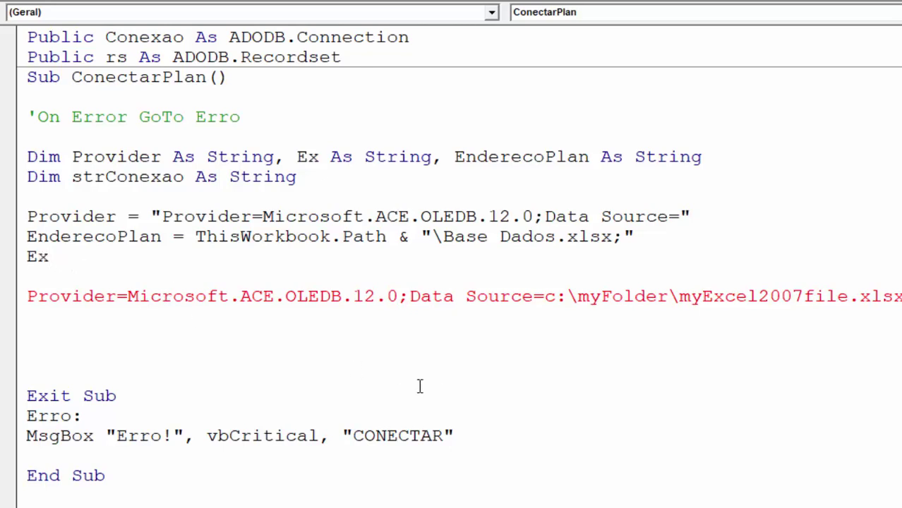
{"action": "scroll", "coordinate": [463, 227], "scroll_direction": "right", "scroll_amount": 5}
{"action": "scroll", "coordinate": [463, 228], "scroll_direction": "right", "scroll_amount": 10}
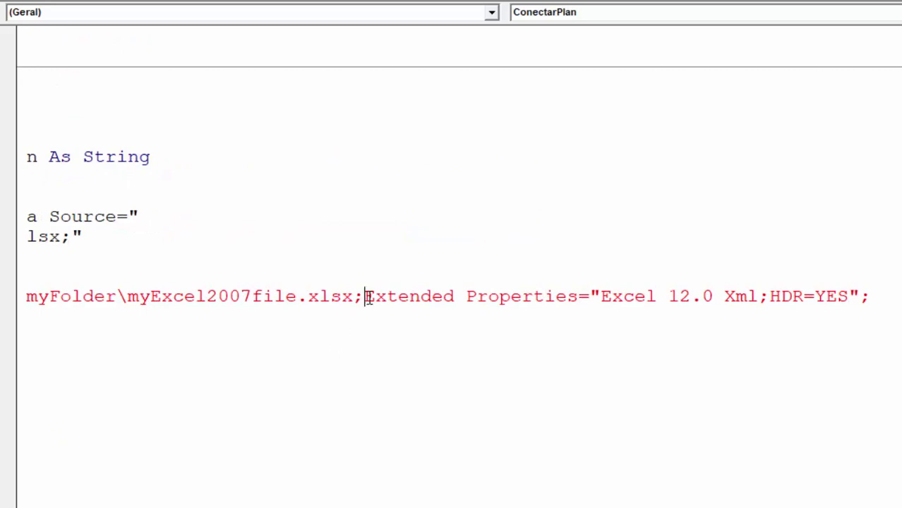
{"action": "left_click_drag", "start_coordinate": [364, 296], "coordinate": [588, 299]}
{"action": "key", "text": "ctrl+c"}
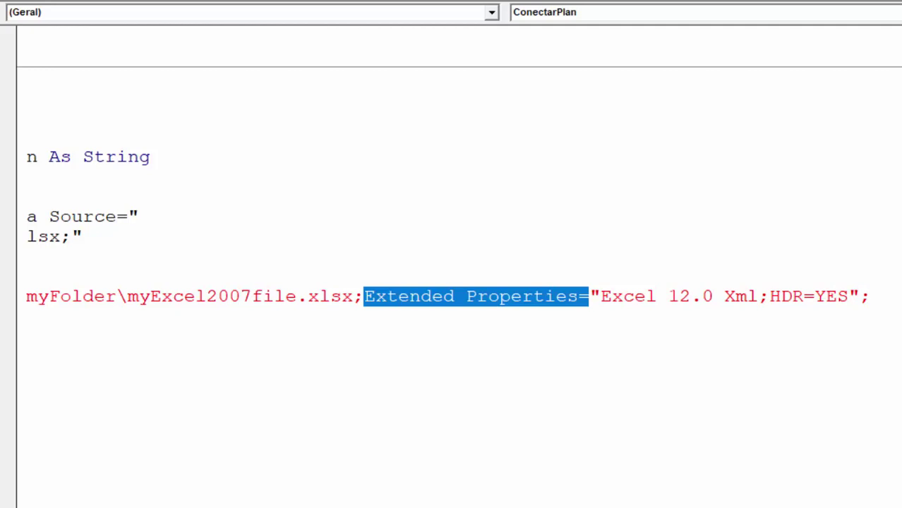
{"action": "key", "text": "Home"}
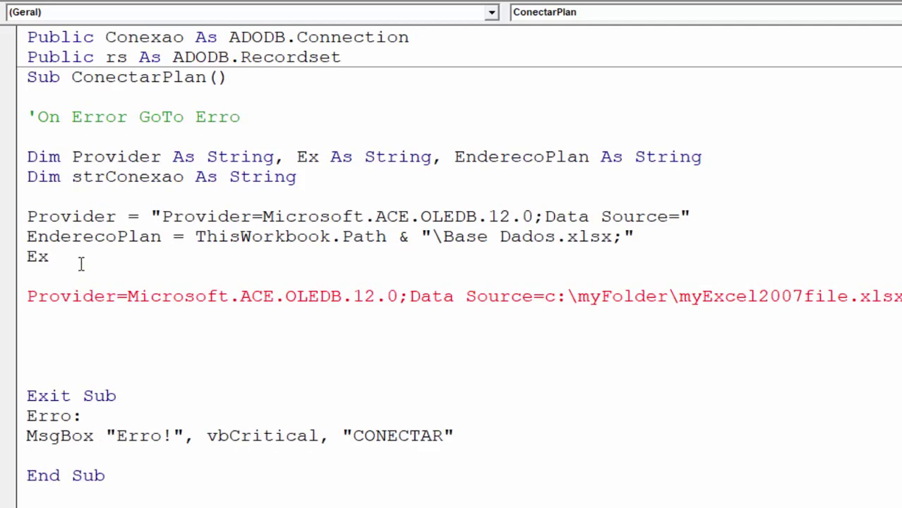
{"action": "left_click", "coordinate": [82, 259]}
{"action": "type", "text": "\"\""}
{"action": "key", "text": "ctrl+v"}
{"action": "left_click", "coordinate": [237, 336]}
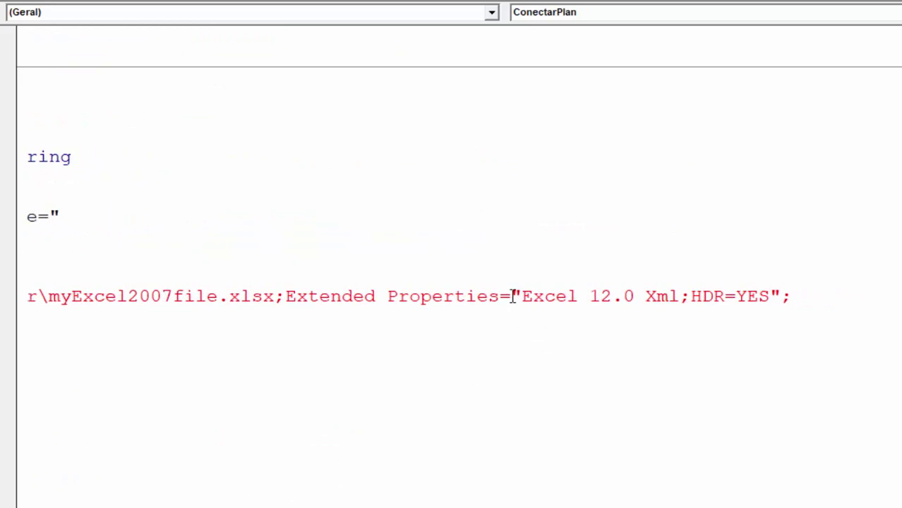
- Insert Excel 12.0 Xml;HDR=YES and add missing quotes so Ex reads "Extended Properties=""Excel 12.0 Xml;HDR=YES"";"
{"action": "left_click_drag", "start_coordinate": [517, 296], "coordinate": [800, 297]}
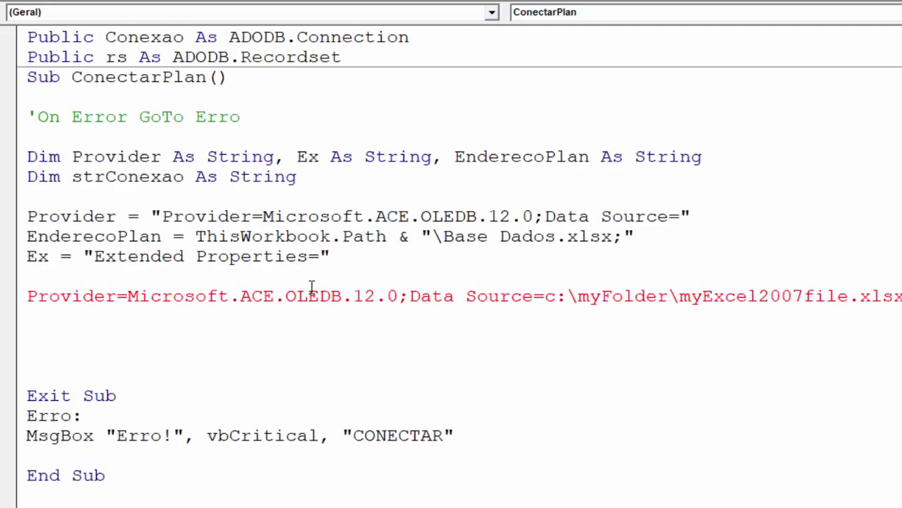
{"action": "type", "text": "\"Excel 12.0 Xml;HDR=YES\";"}
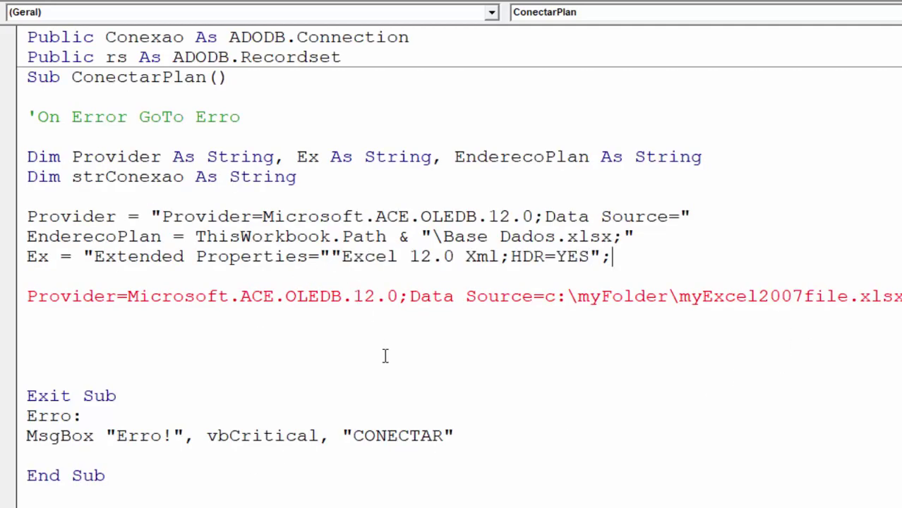
{"action": "left_click", "coordinate": [586, 359]}
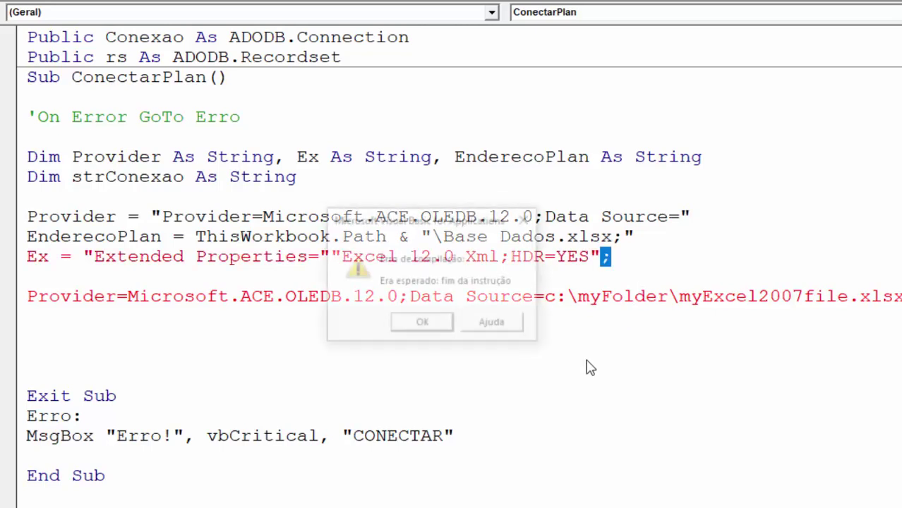
{"action": "left_click", "coordinate": [439, 323]}
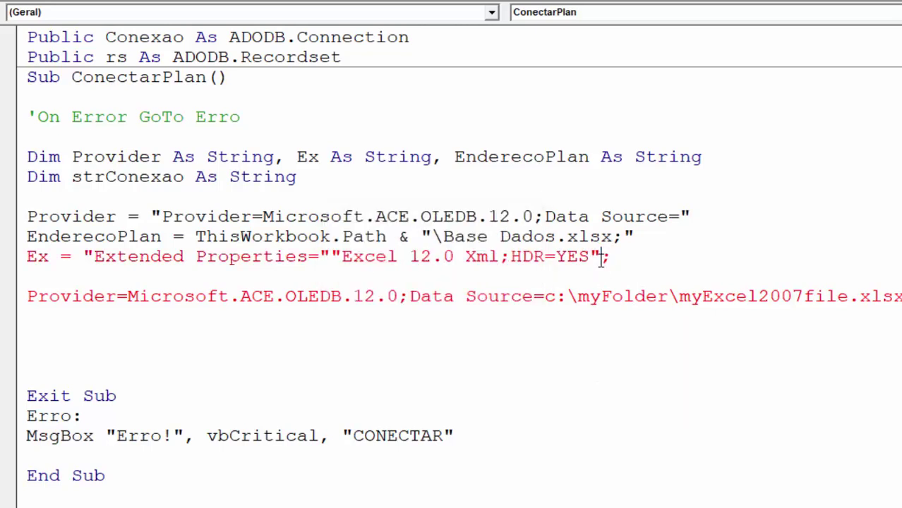
{"action": "type", "text": "\""}
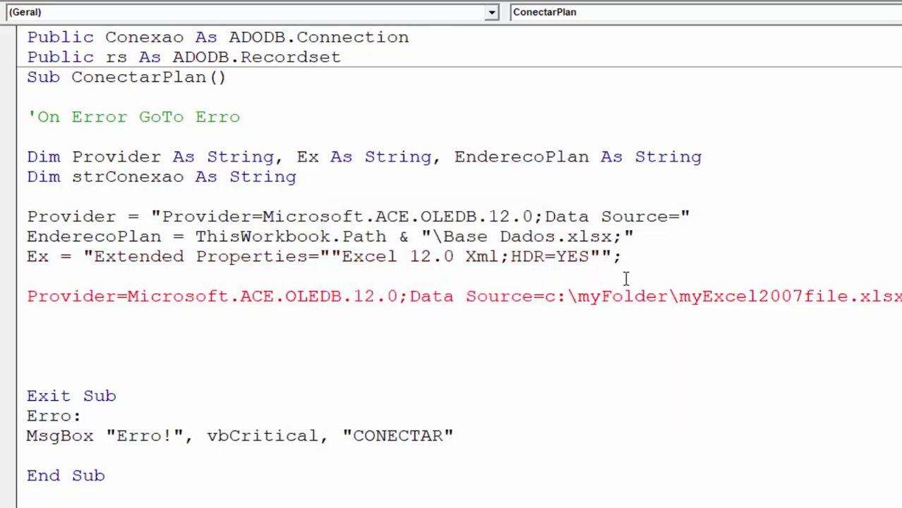
{"action": "left_click", "coordinate": [633, 256]}
{"action": "type", "text": "\""}
{"action": "left_click_drag", "start_coordinate": [511, 259], "coordinate": [545, 257]}
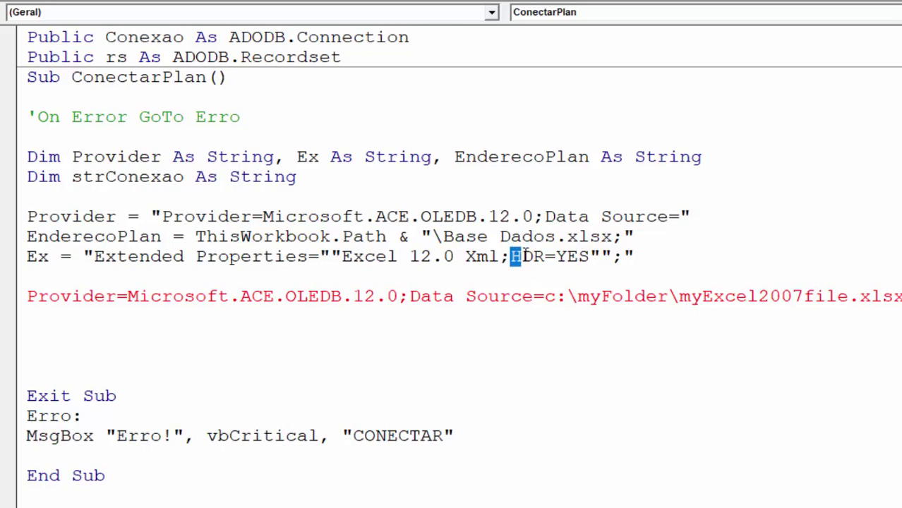
{"action": "left_click", "coordinate": [565, 257]}
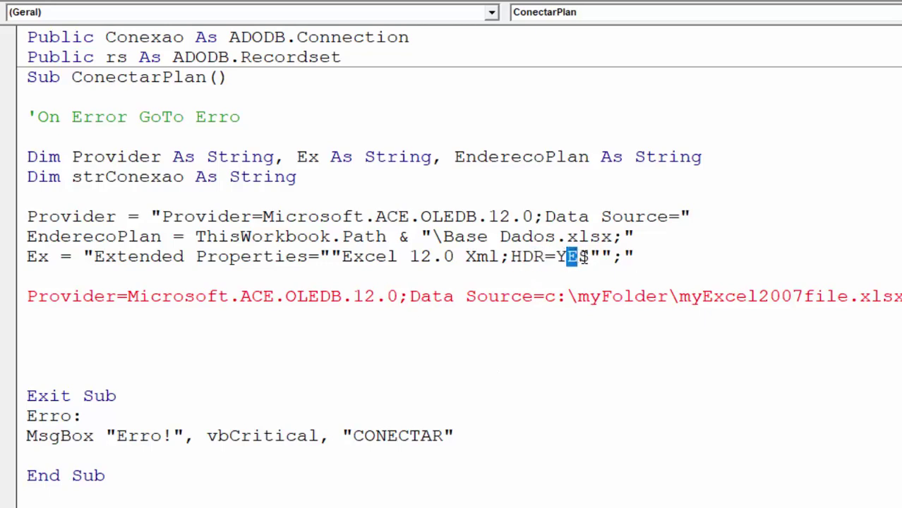
{"action": "left_click", "coordinate": [525, 315]}
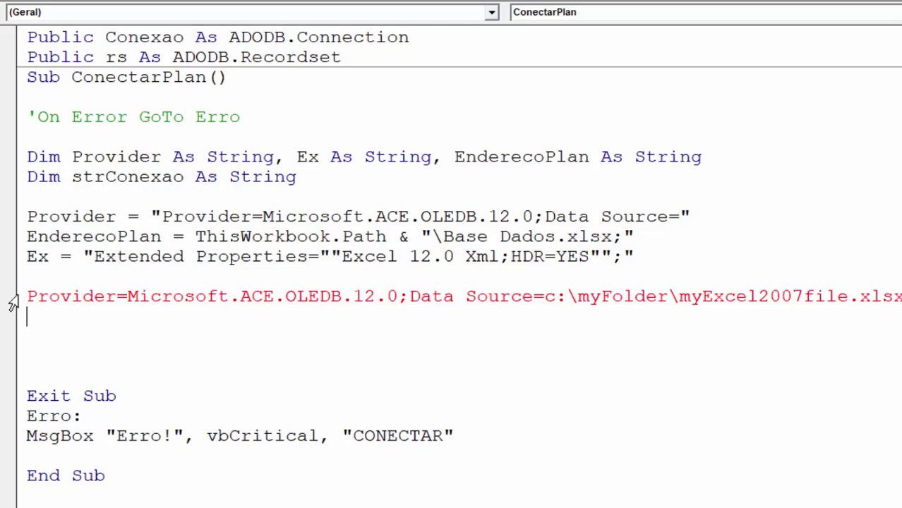
- Comment out the sample connection string line with an apostrophe
{"action": "left_click", "coordinate": [17, 302]}
{"action": "type", "text": "'"}
{"action": "key", "text": "Down"}
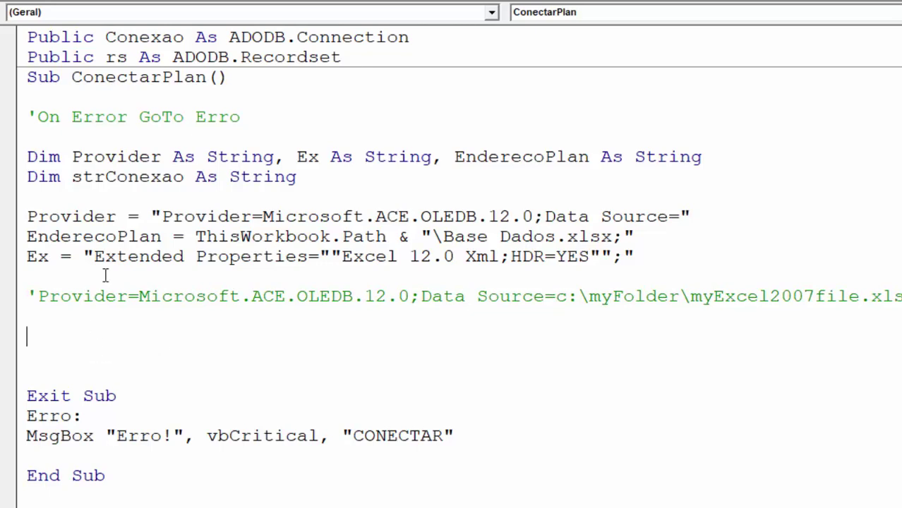
- Add the line Set Conexao = New ADODB.Connection using IntelliSense completion
{"action": "left_click_drag", "start_coordinate": [184, 38], "coordinate": [106, 39]}
{"action": "key", "text": "ctrl+c"}
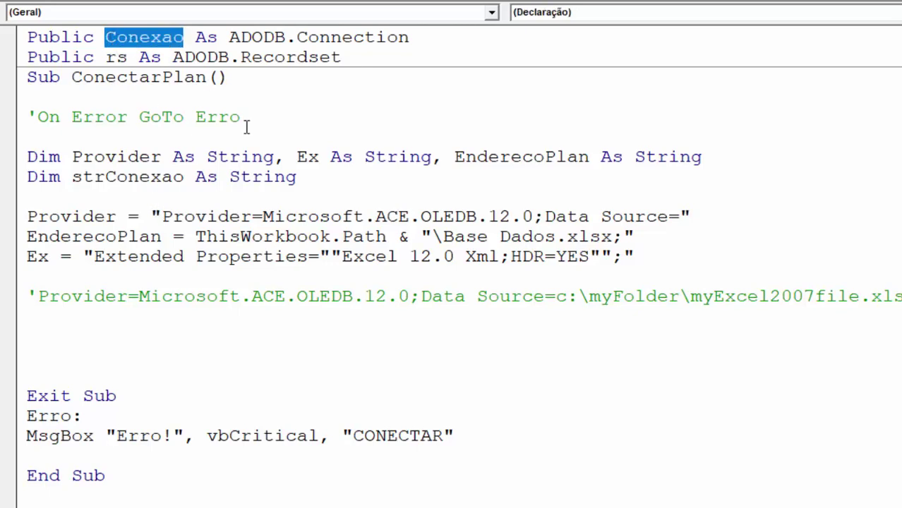
{"action": "left_click", "coordinate": [70, 343]}
{"action": "type", "text": "SET"}
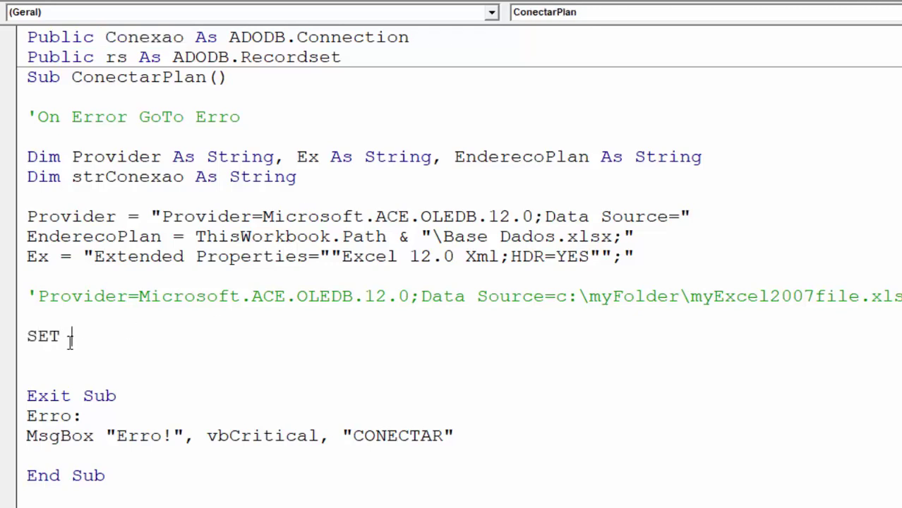
{"action": "key", "text": "ctrl+v"}
{"action": "type", "text": "NEW"}
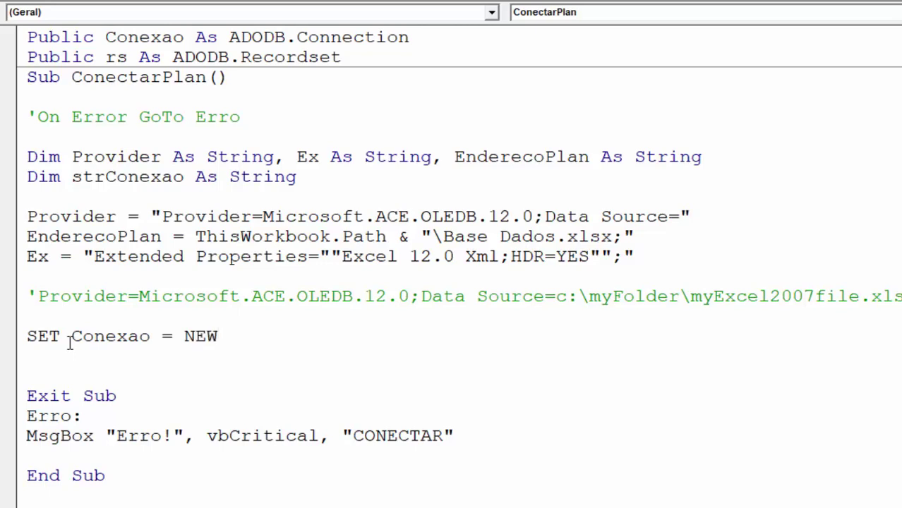
{"action": "type", "text": " AD"}
{"action": "key", "text": "Tab"}
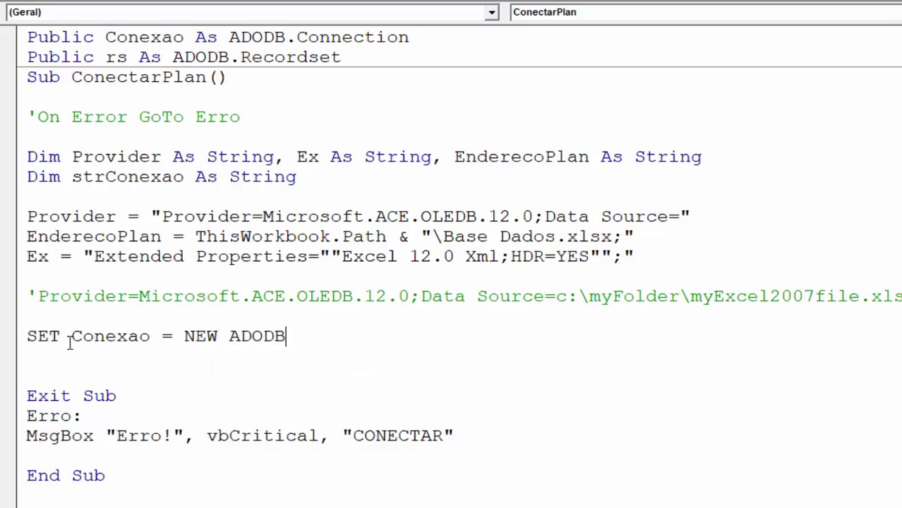
{"action": "type", "text": ".CON"}
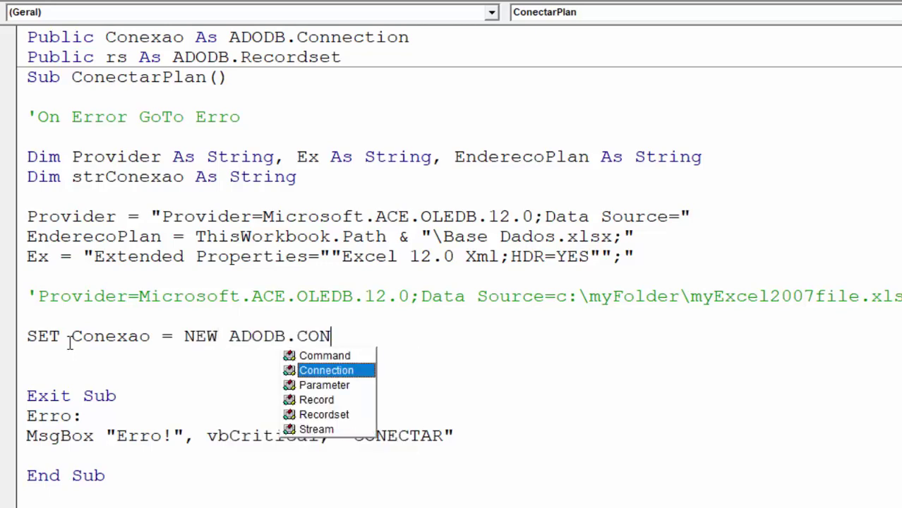
{"action": "key", "text": "Tab"}
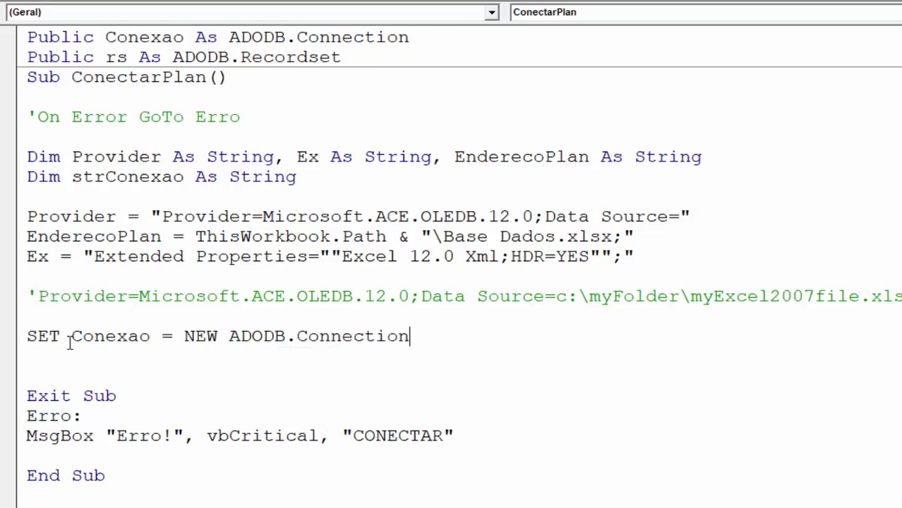
{"action": "key", "text": "Return"}
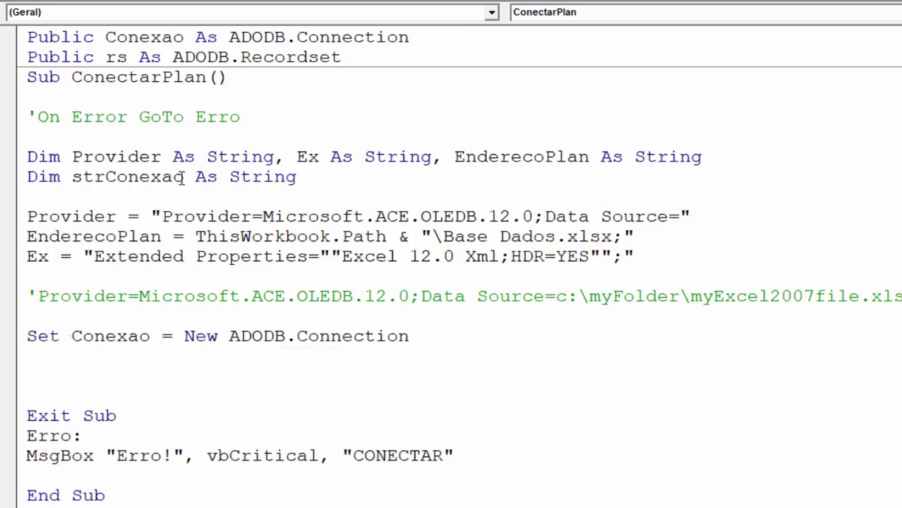
- Start a new line below Set Conexao reading strConexao = Provider, reusing the copied names
{"action": "left_click_drag", "start_coordinate": [182, 176], "coordinate": [71, 182]}
{"action": "key", "text": "ctrl+c"}
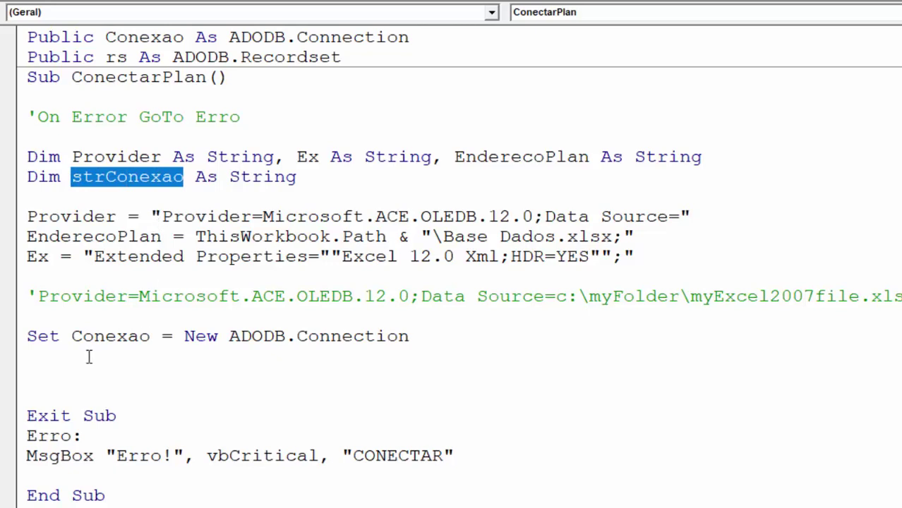
{"action": "left_click", "coordinate": [41, 371]}
{"action": "key", "text": "ctrl+v"}
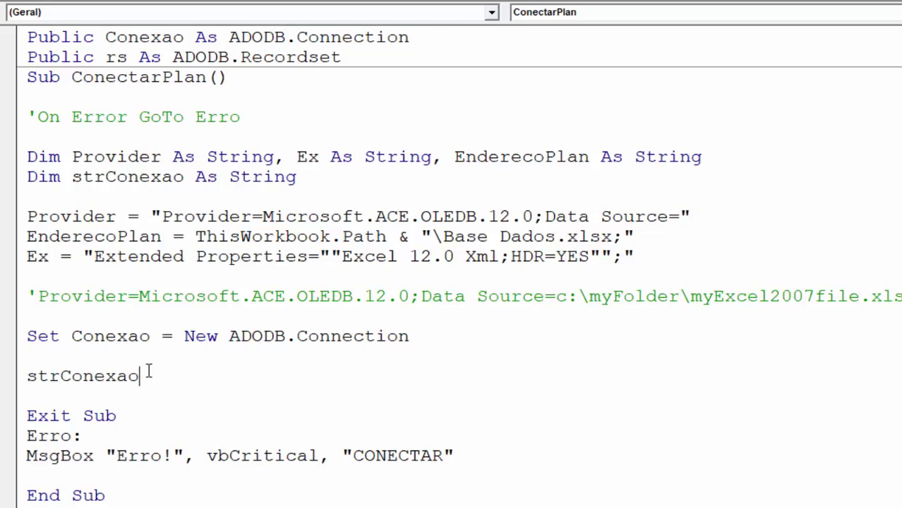
{"action": "left_click_drag", "start_coordinate": [167, 158], "coordinate": [73, 157]}
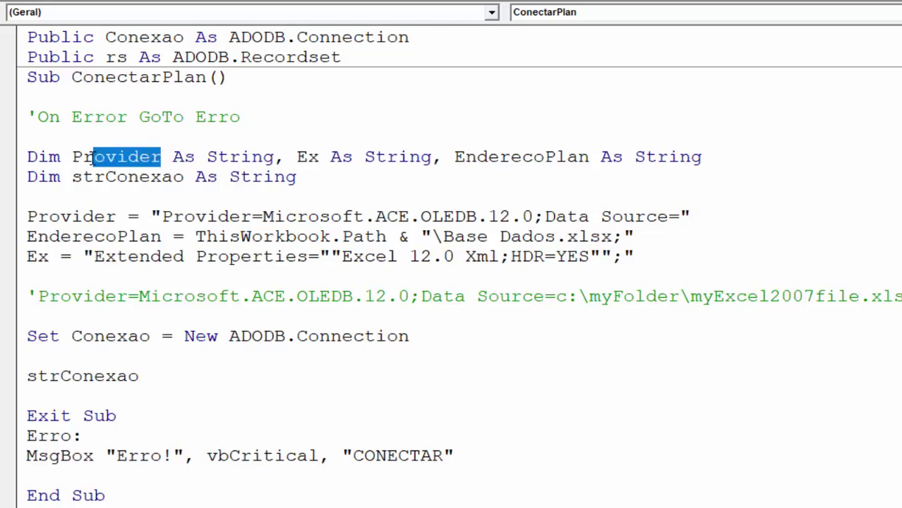
{"action": "left_click", "coordinate": [101, 216]}
{"action": "left_click_drag", "start_coordinate": [117, 217], "coordinate": [31, 217]}
{"action": "key", "text": "ctrl+c"}
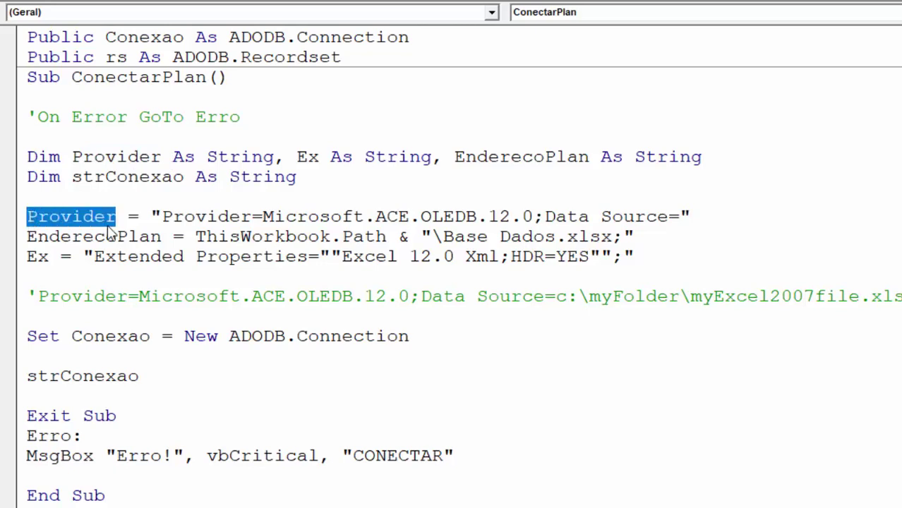
{"action": "left_click", "coordinate": [163, 374]}
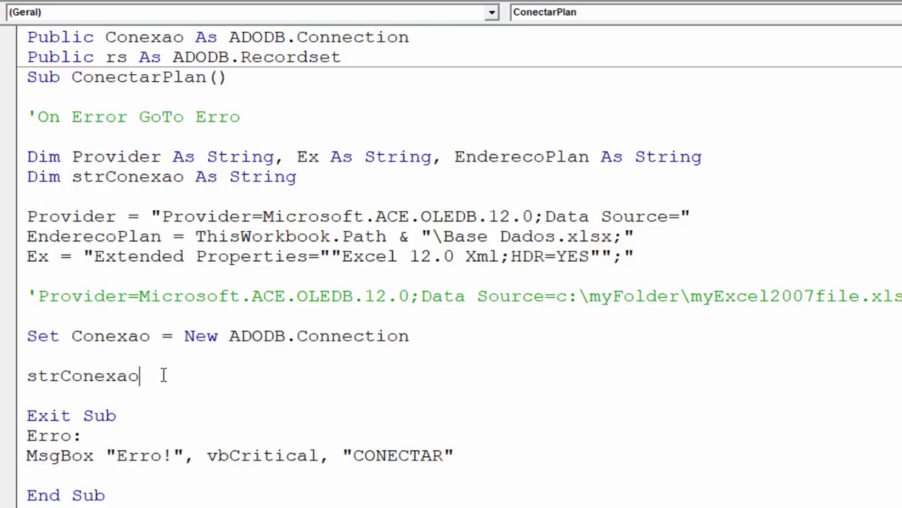
{"action": "type", "text": "="}
{"action": "key", "text": "ctrl+v"}
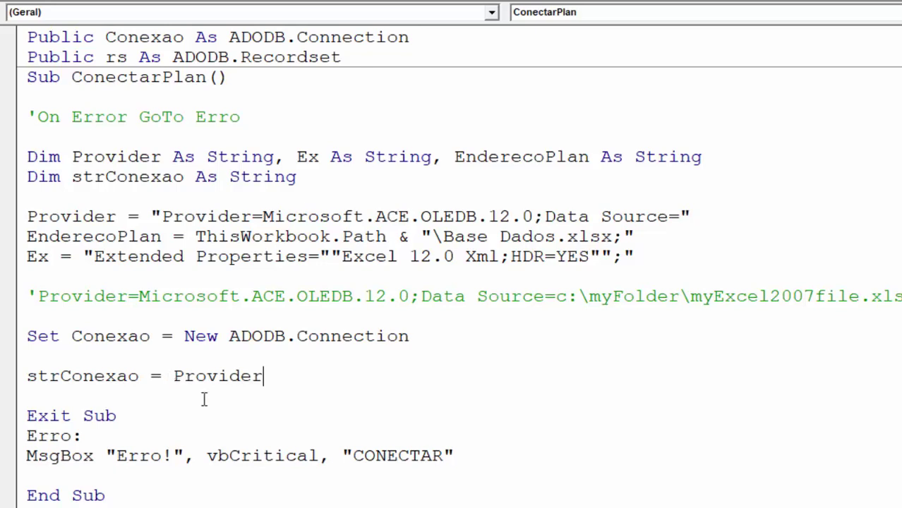
{"action": "left_click", "coordinate": [239, 422]}
- Append & EnderecoPlan & Ex so strConexao = Provider & EnderecoPlan & Ex
{"action": "left_click_drag", "start_coordinate": [162, 237], "coordinate": [26, 237]}
{"action": "key", "text": "ctrl+c"}
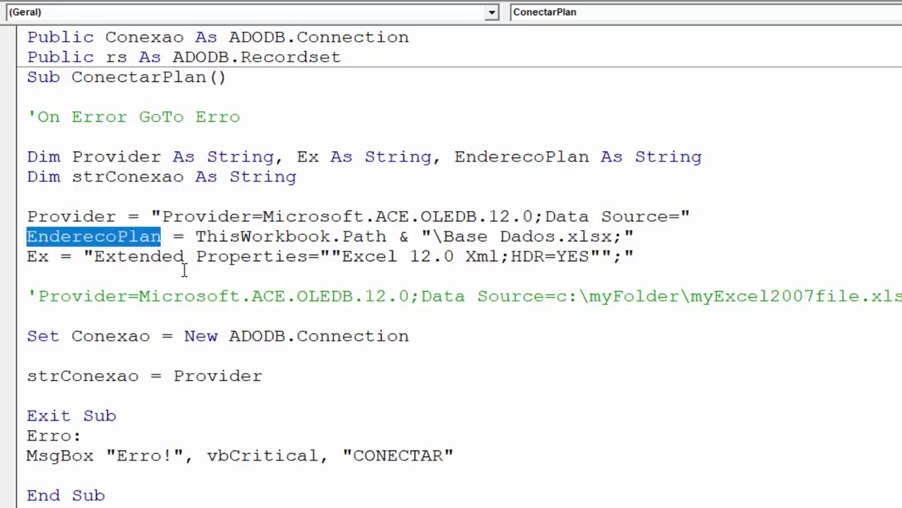
{"action": "left_click", "coordinate": [288, 373]}
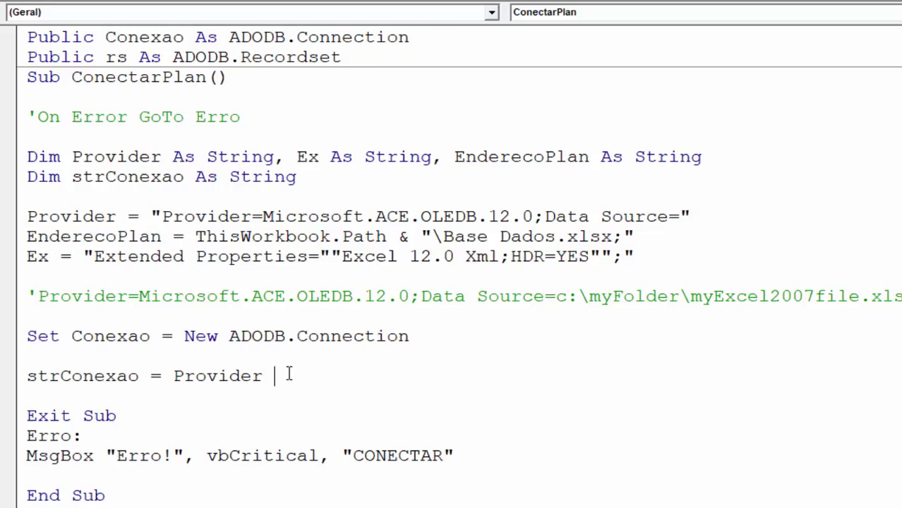
{"action": "type", "text": "&"}
{"action": "key", "text": "ctrl+v"}
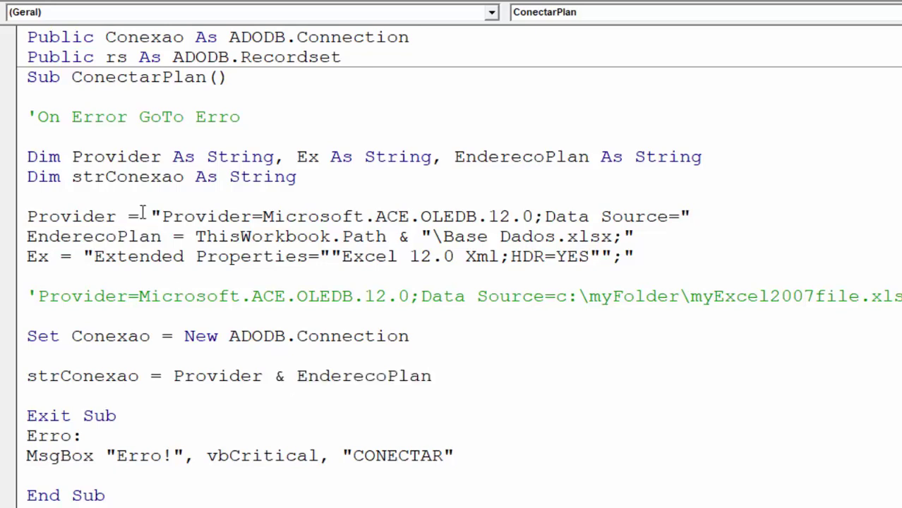
{"action": "left_click_drag", "start_coordinate": [50, 257], "coordinate": [16, 266]}
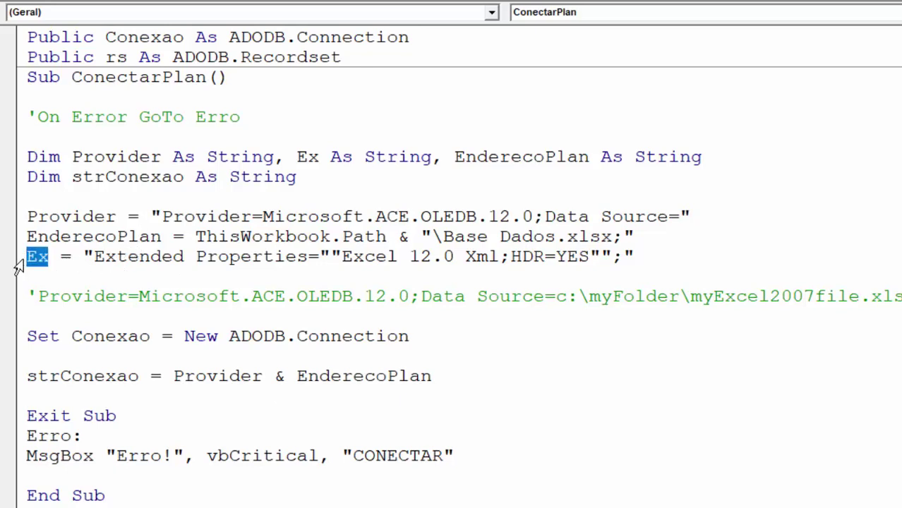
{"action": "left_click", "coordinate": [458, 378]}
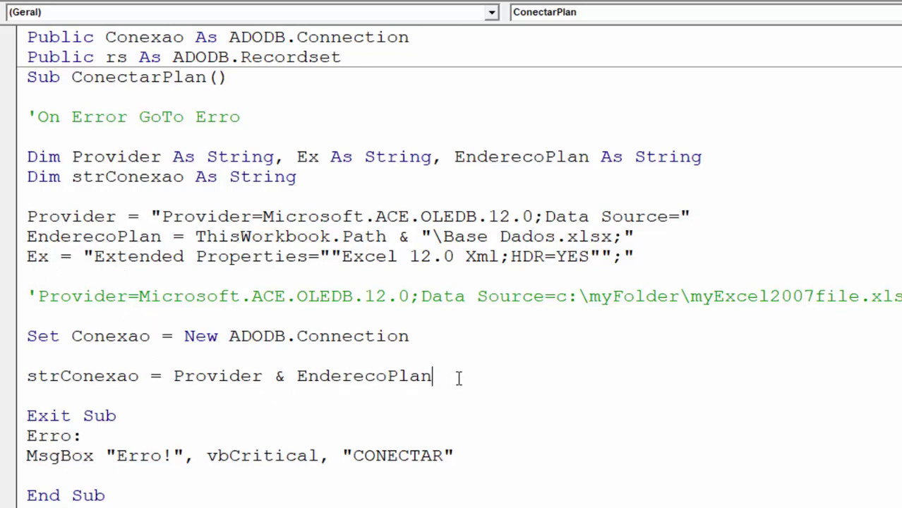
{"action": "type", "text": " & "}
{"action": "type", "text": "Ex"}
{"action": "key", "text": "Return"}
{"action": "key", "text": "Return"}
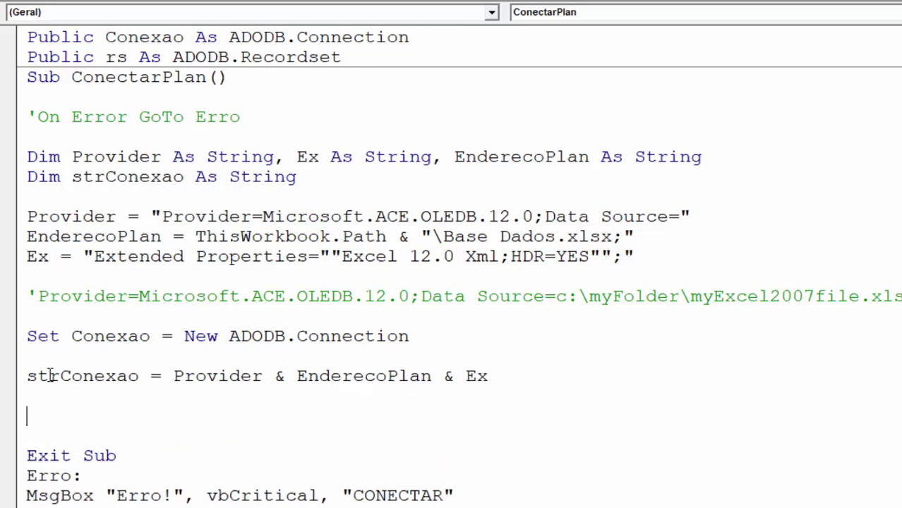
- Begin the next line with Conexao.Open, autocompleting the Open member
{"action": "left_click", "coordinate": [30, 375]}
{"action": "left_click_drag", "start_coordinate": [30, 376], "coordinate": [139, 376]}
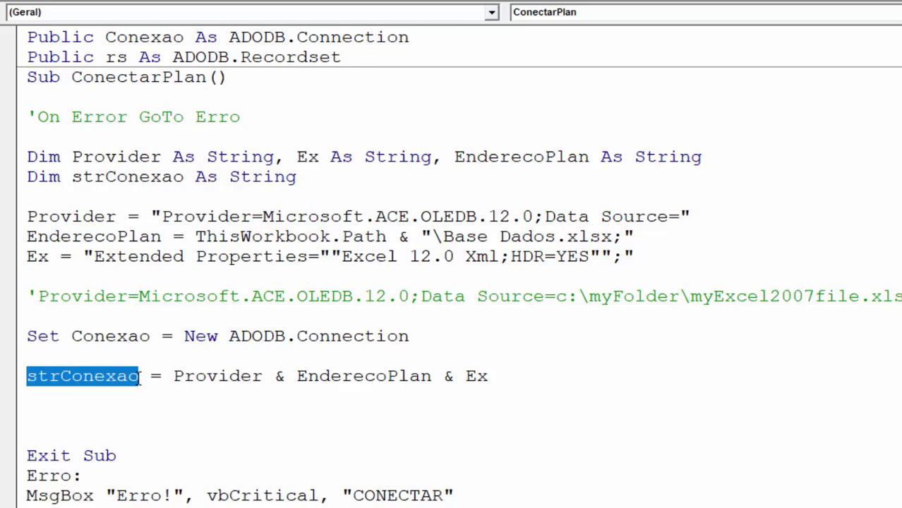
{"action": "left_click", "coordinate": [100, 409]}
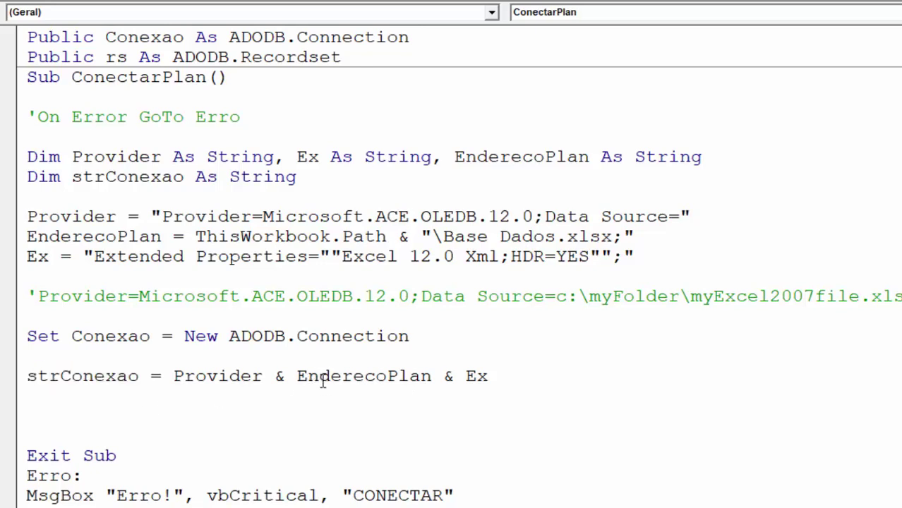
{"action": "left_click_drag", "start_coordinate": [150, 336], "coordinate": [71, 335]}
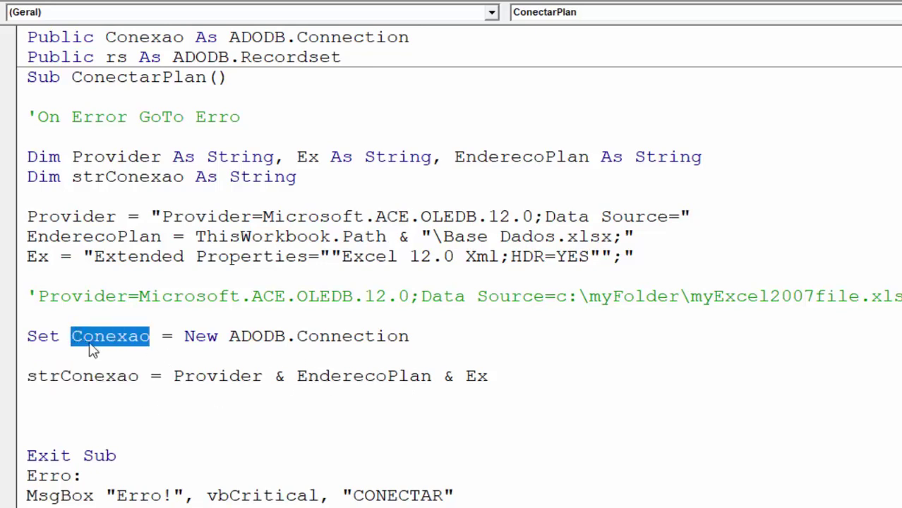
{"action": "key", "text": "ctrl+c"}
{"action": "left_click", "coordinate": [43, 413]}
{"action": "key", "text": "ctrl+v"}
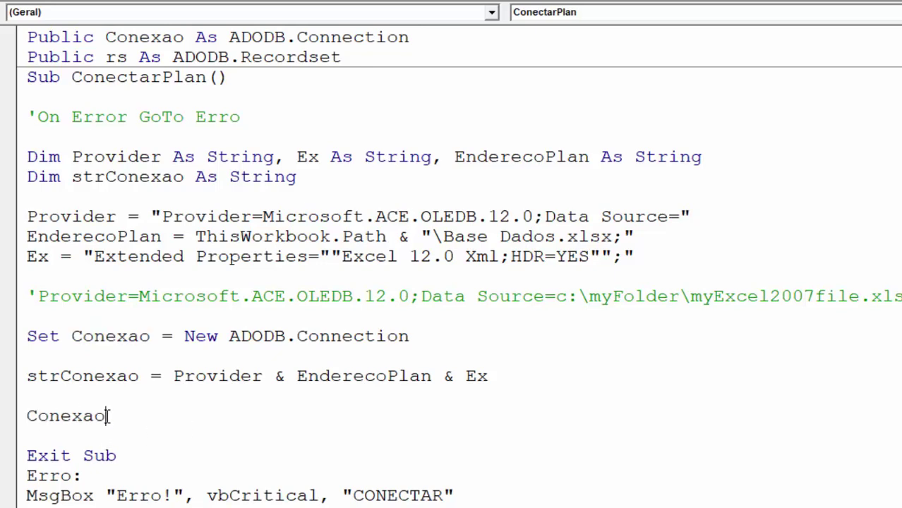
{"action": "type", "text": ".Op"}
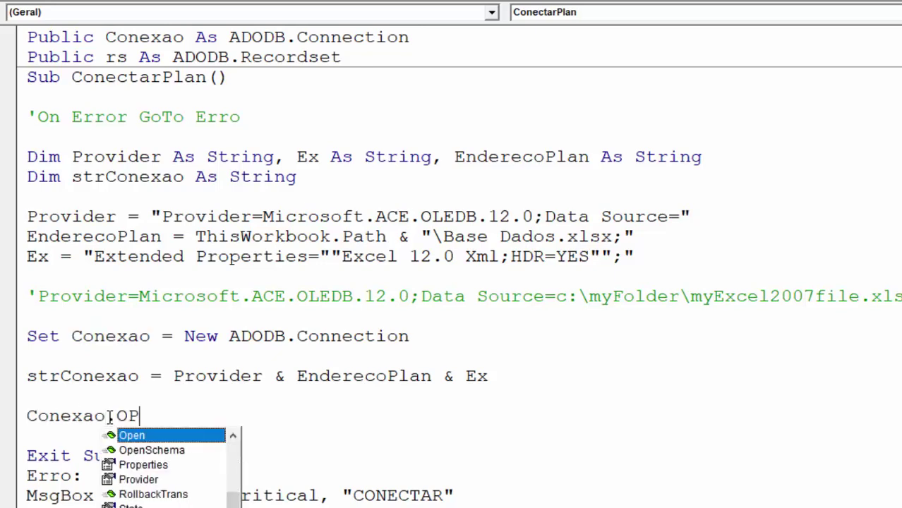
{"action": "key", "text": "Tab"}
- Pass strConexao as the argument so the line reads Conexao.Open strConexao
{"action": "left_click", "coordinate": [129, 440]}
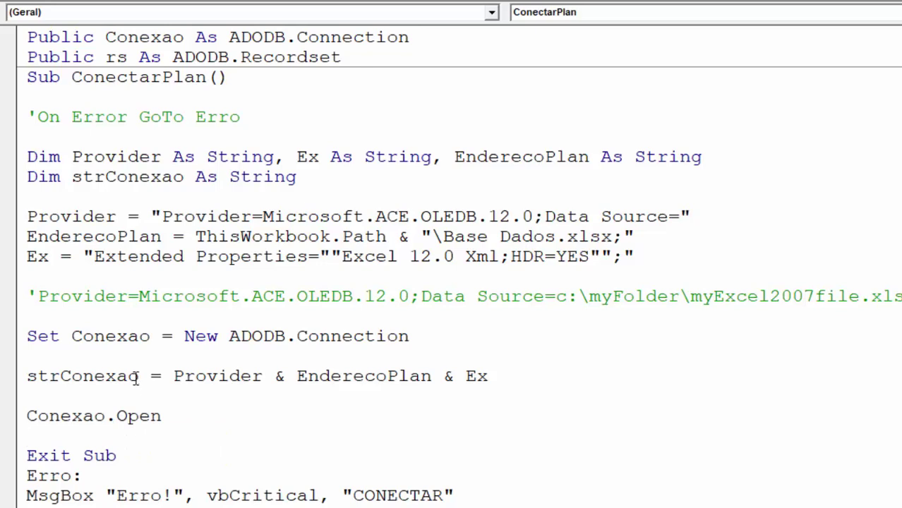
{"action": "left_click_drag", "start_coordinate": [139, 375], "coordinate": [26, 375]}
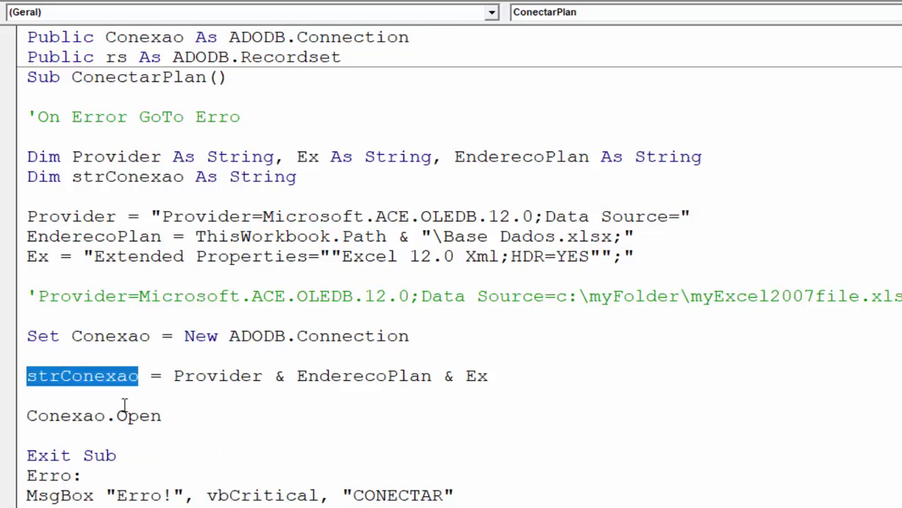
{"action": "left_click", "coordinate": [215, 417]}
{"action": "key", "text": "ctrl+v"}
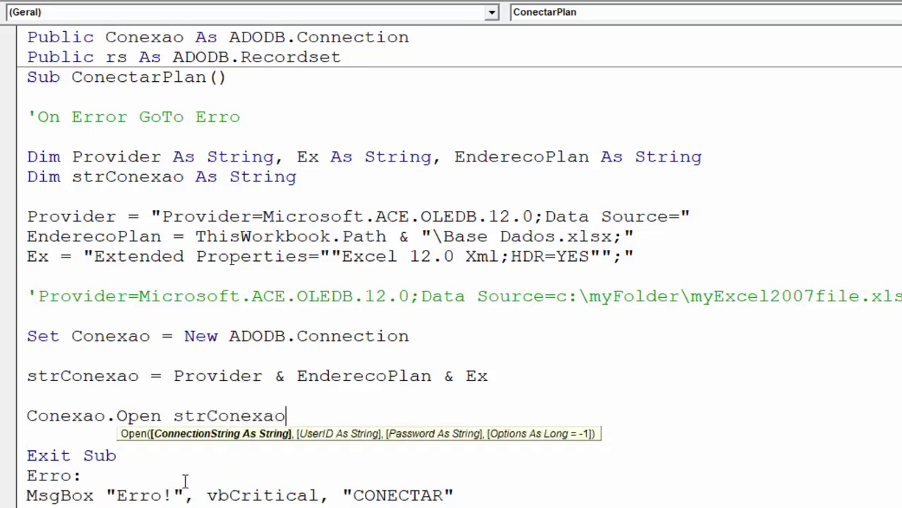
{"action": "left_click", "coordinate": [224, 477]}
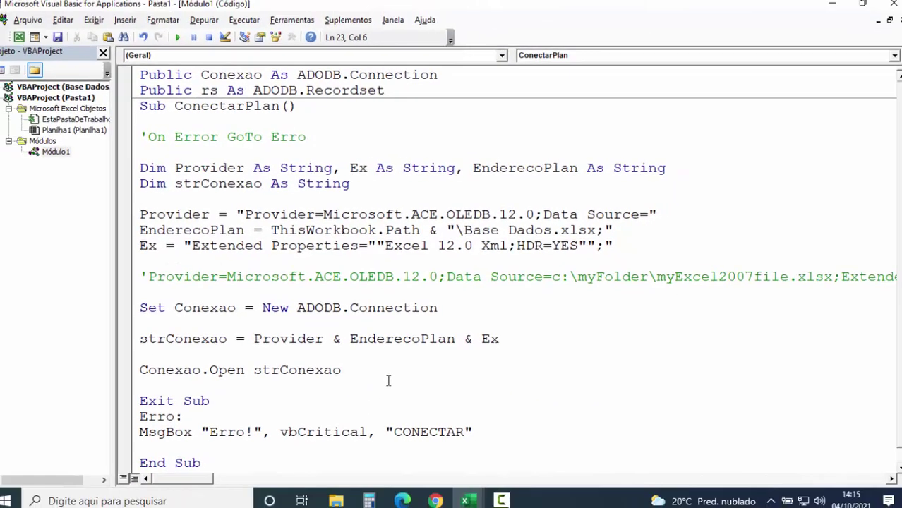
{"action": "left_click", "coordinate": [391, 380]}
{"action": "key", "text": "Return"}
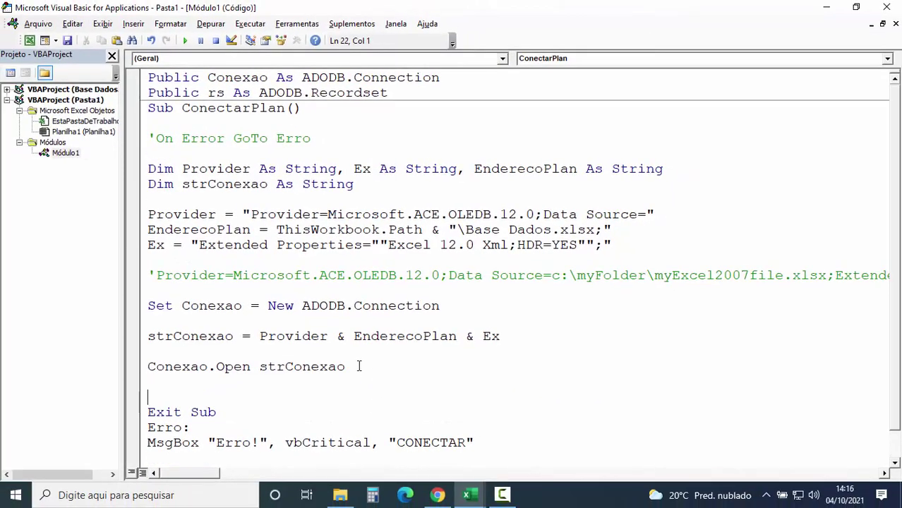
- Check the ThisWorkbook.Path part of EnderecoPlan, then bring up the Base Dados workbook
{"action": "left_click_drag", "start_coordinate": [276, 230], "coordinate": [422, 230]}
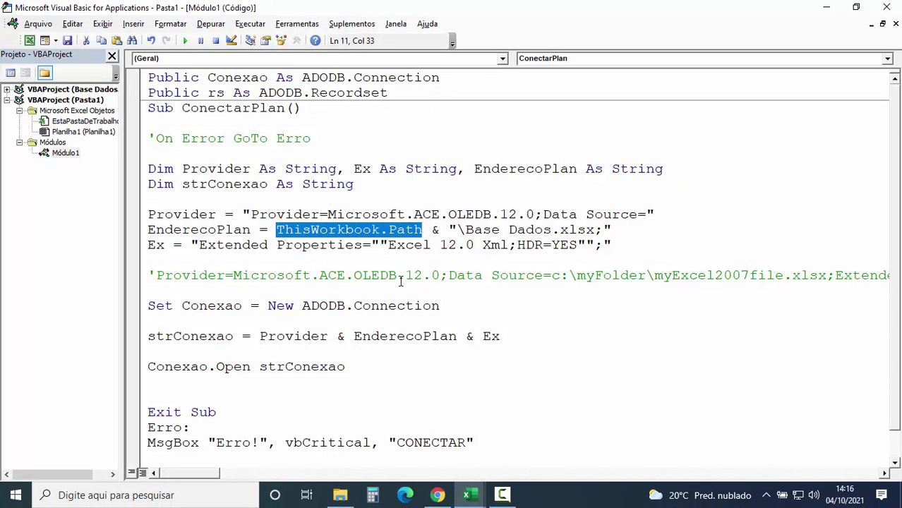
{"action": "left_click", "coordinate": [240, 280]}
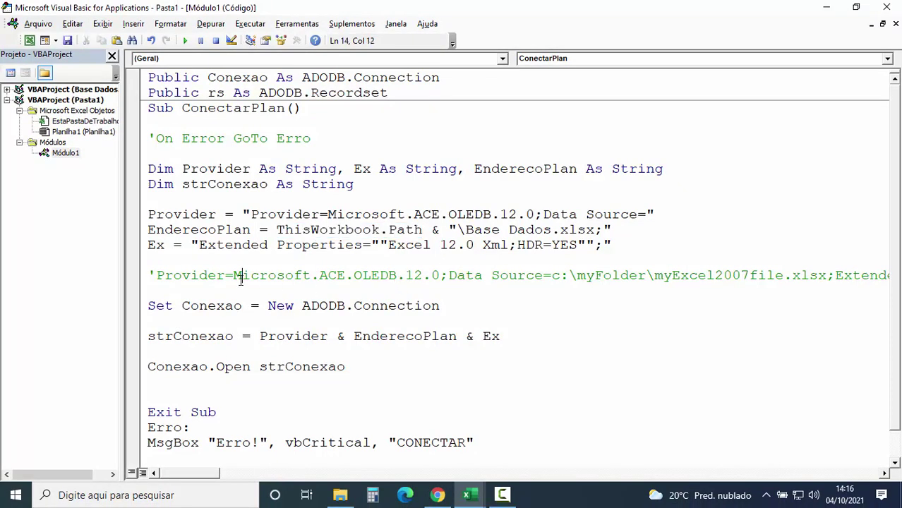
{"action": "left_click", "coordinate": [30, 40]}
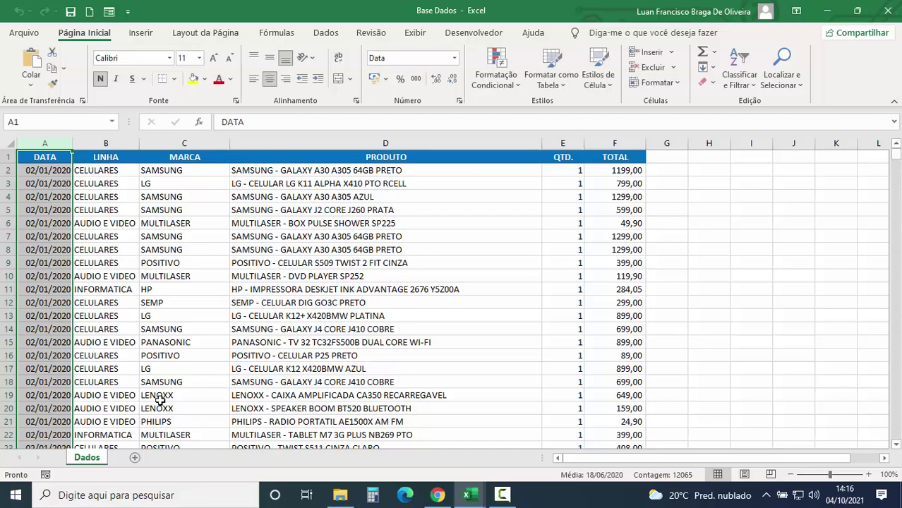
- In the Pasta1 workbook, rename the Planilha1 sheet to Filtro
{"action": "mouse_move", "coordinate": [474, 495]}
{"action": "left_click", "coordinate": [345, 438]}
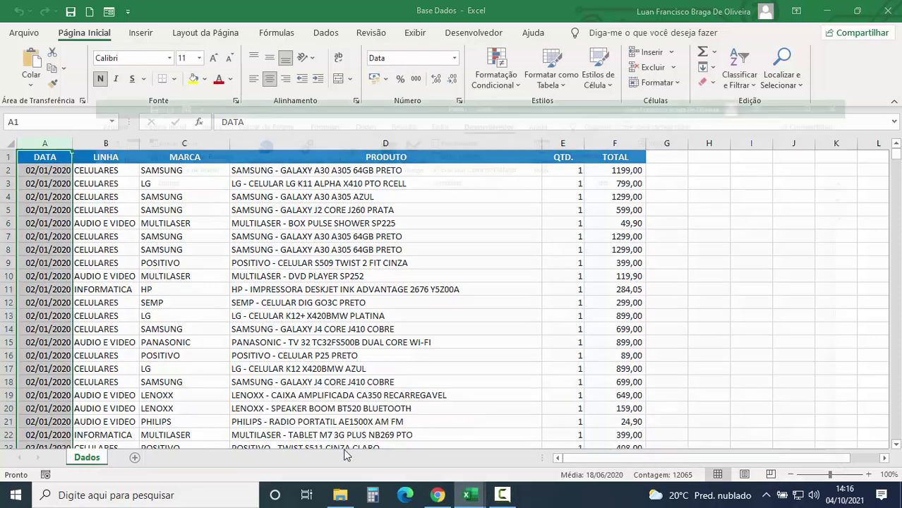
{"action": "right_click", "coordinate": [93, 459]}
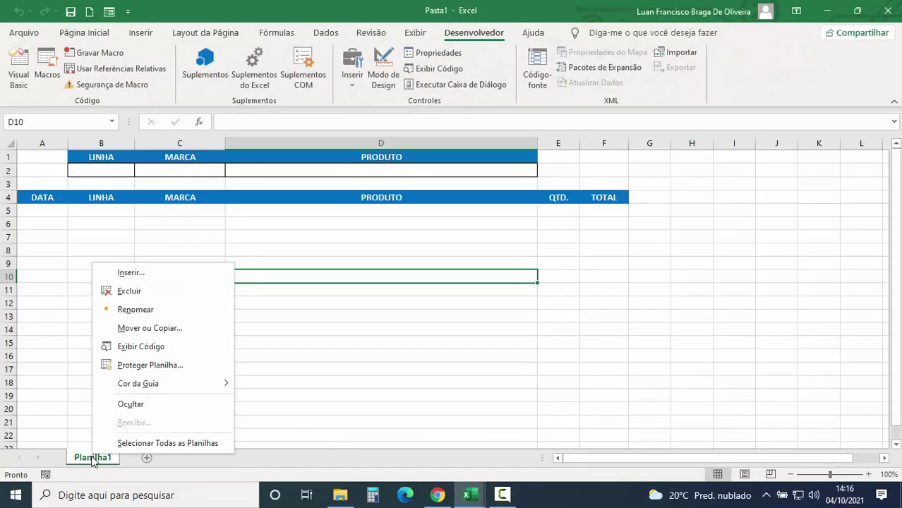
{"action": "left_click", "coordinate": [143, 313]}
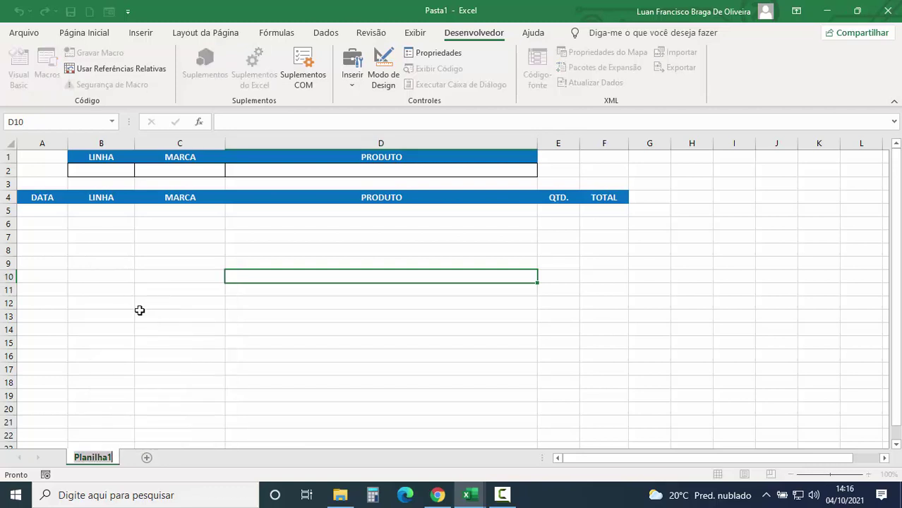
{"action": "type", "text": "fILTRO"}
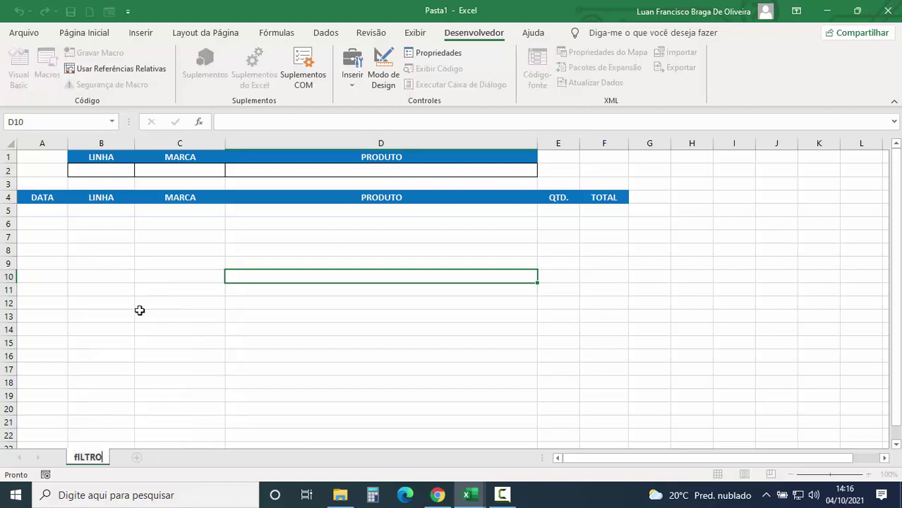
{"action": "key", "text": "BackSpace"}
{"action": "key", "text": "BackSpace"}
{"action": "key", "text": "BackSpace"}
{"action": "key", "text": "BackSpace"}
{"action": "key", "text": "BackSpace"}
{"action": "key", "text": "BackSpace"}
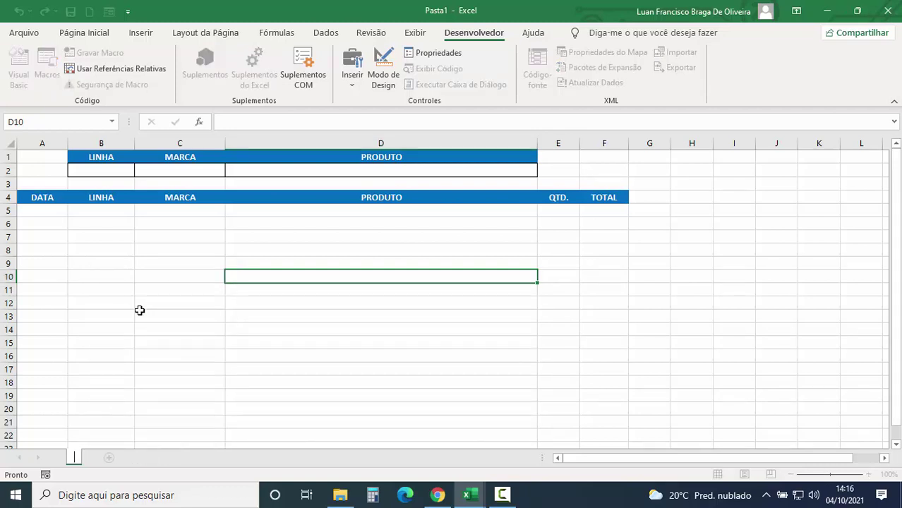
{"action": "type", "text": "Filtro"}
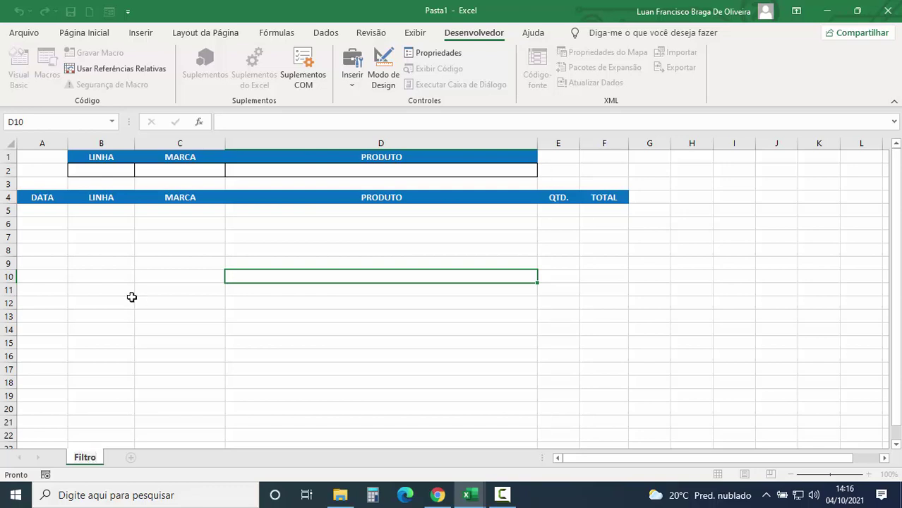
{"action": "left_click", "coordinate": [130, 300]}
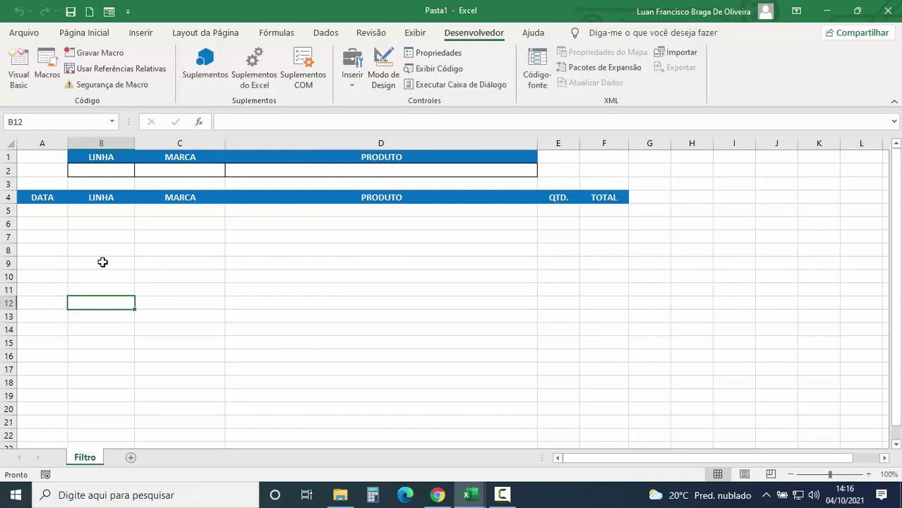
- Save Pasta1 on the desktop as Filtro, type Pasta de Trabalho Habilitada para Macro do Excel
{"action": "left_click", "coordinate": [23, 37]}
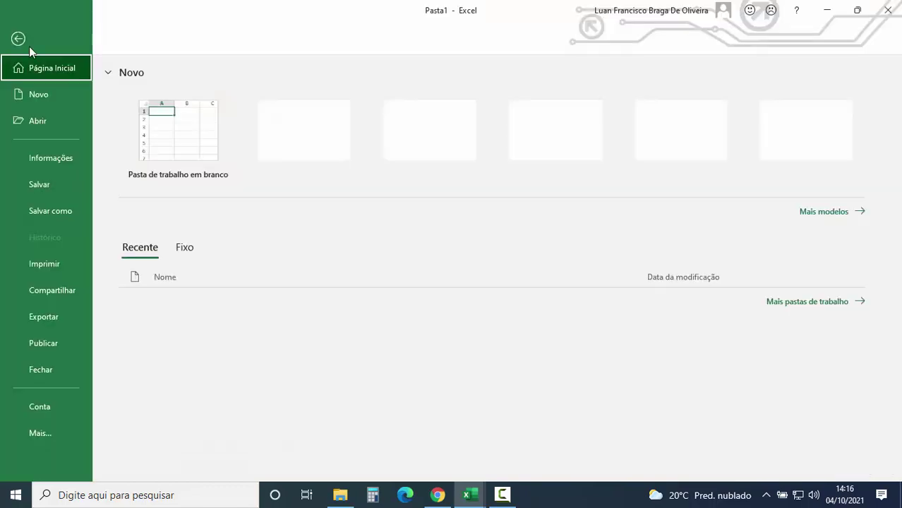
{"action": "left_click", "coordinate": [52, 210]}
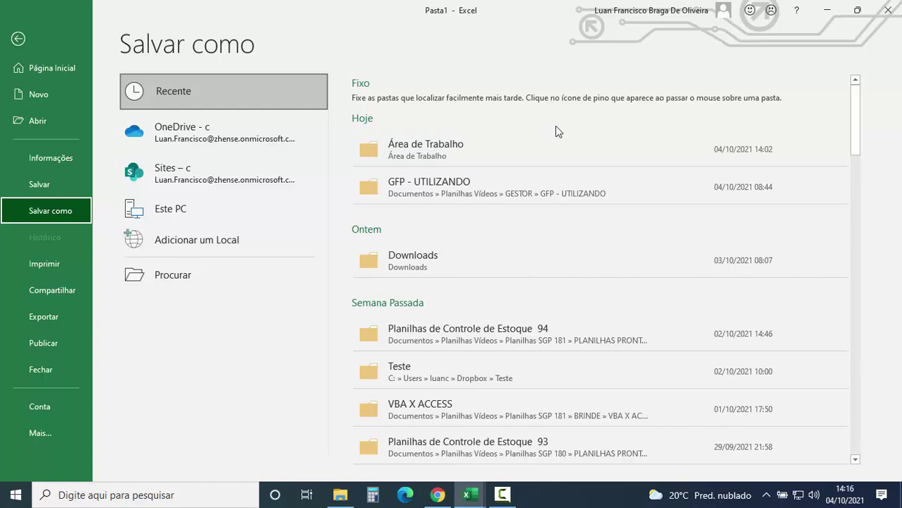
{"action": "left_click", "coordinate": [460, 146]}
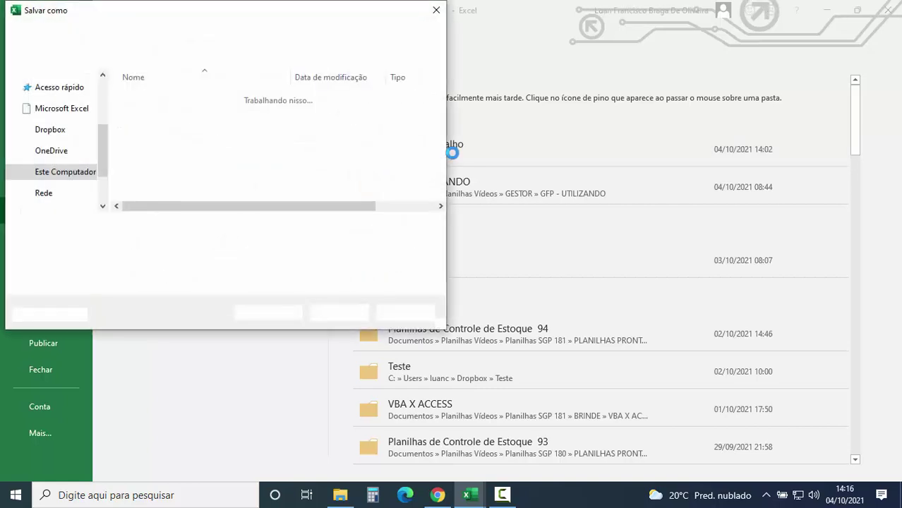
{"action": "left_click_drag", "start_coordinate": [103, 181], "coordinate": [98, 97]}
{"action": "left_click", "coordinate": [65, 106]}
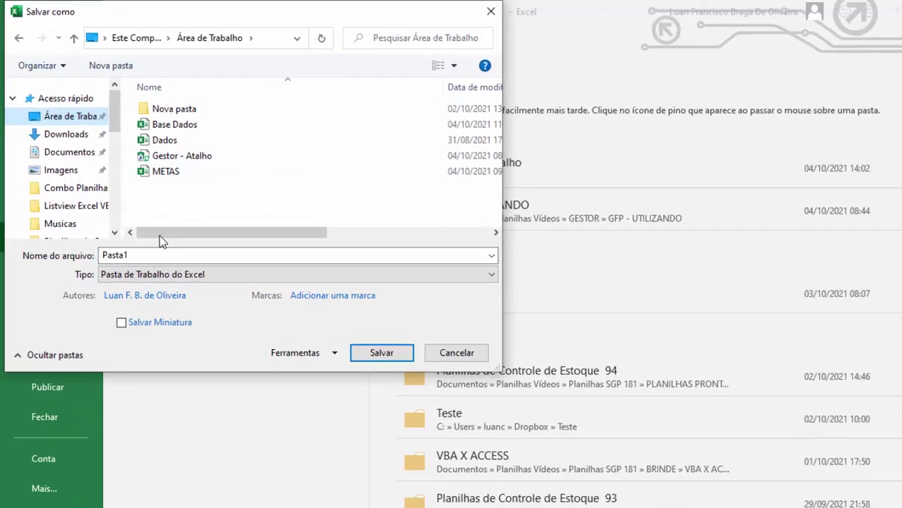
{"action": "double_click", "coordinate": [135, 222]}
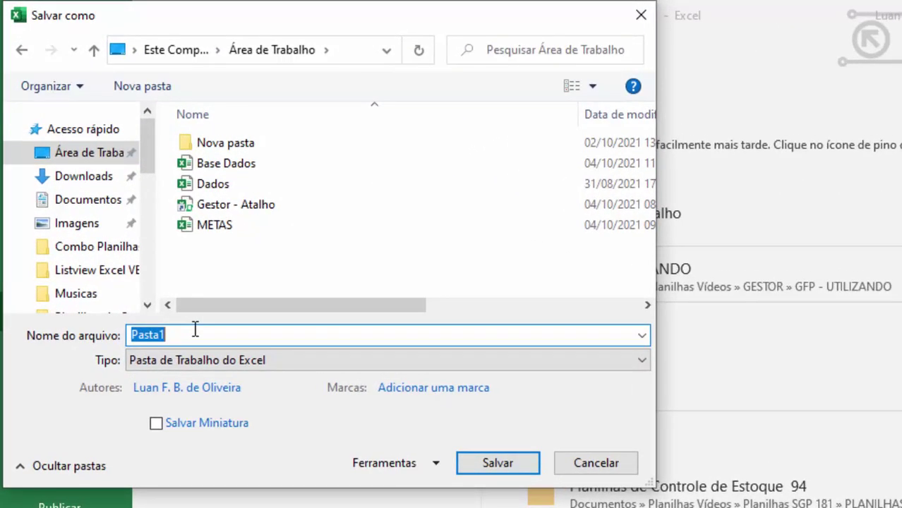
{"action": "type", "text": "Filt"}
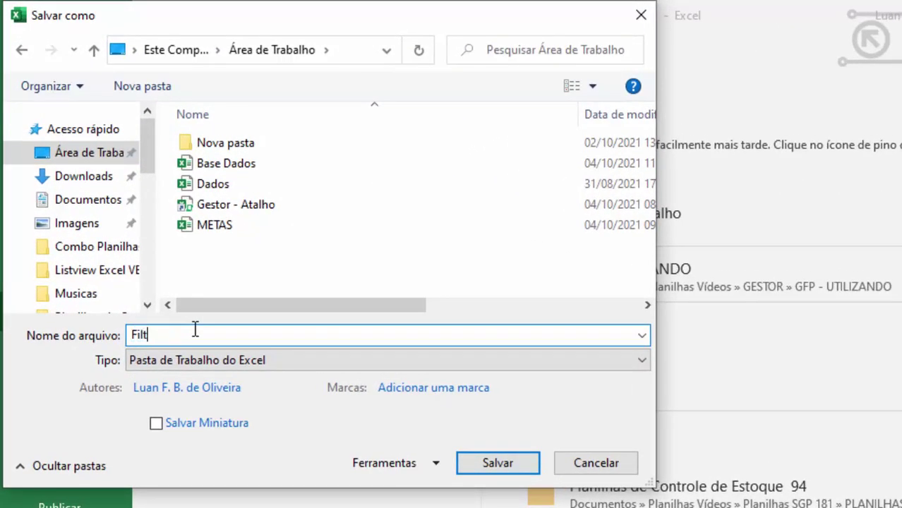
{"action": "type", "text": "rop"}
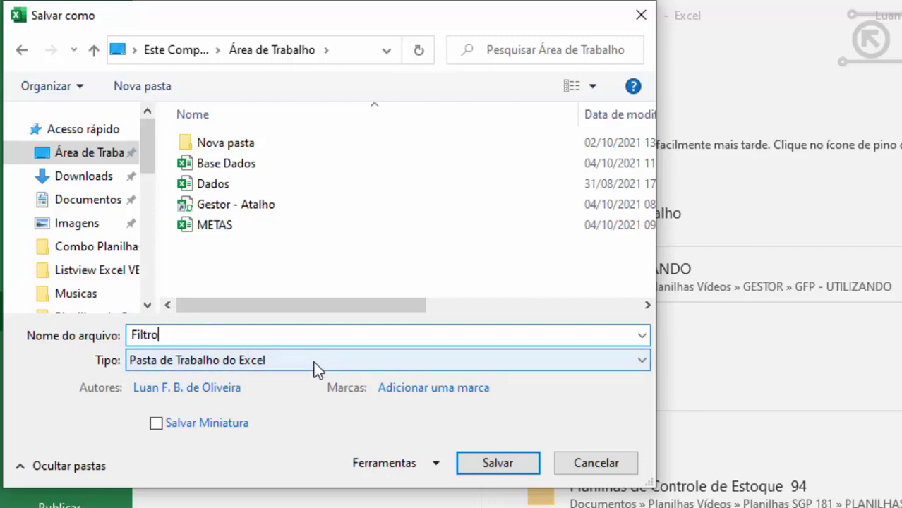
{"action": "left_click", "coordinate": [271, 360]}
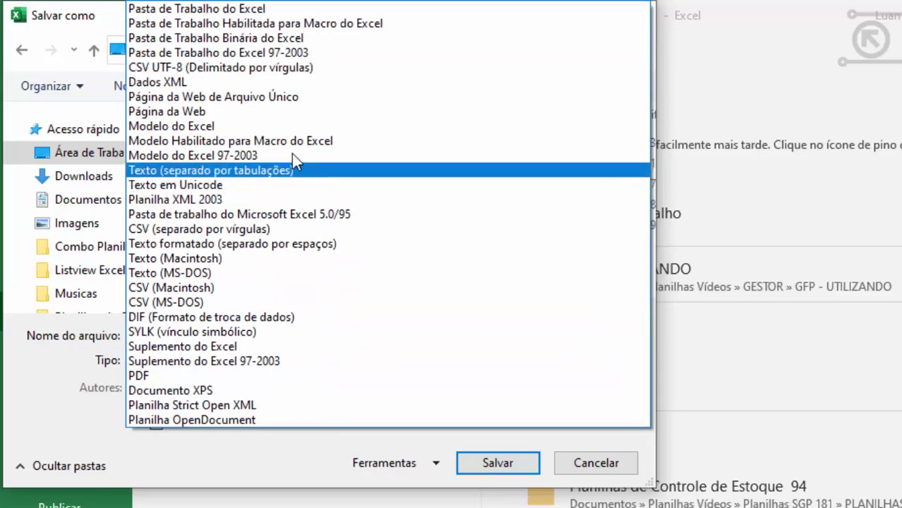
{"action": "left_click", "coordinate": [259, 24]}
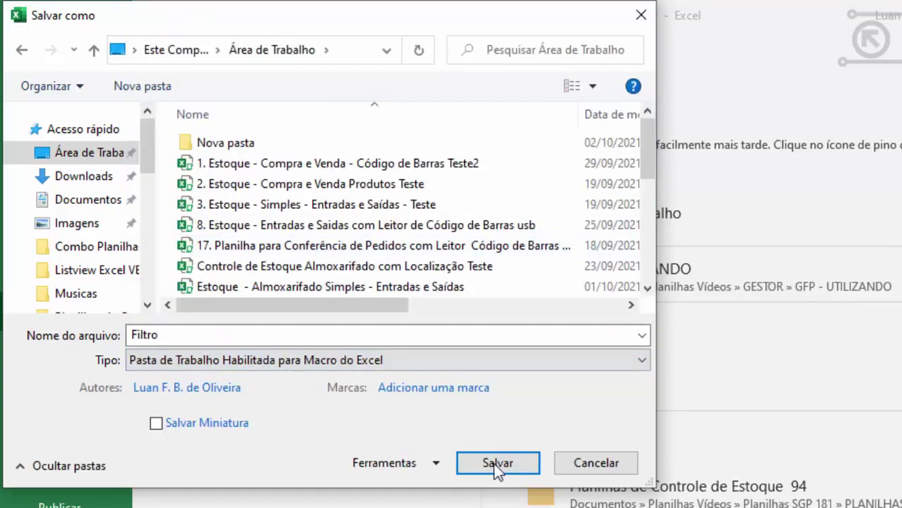
{"action": "left_click", "coordinate": [498, 464]}
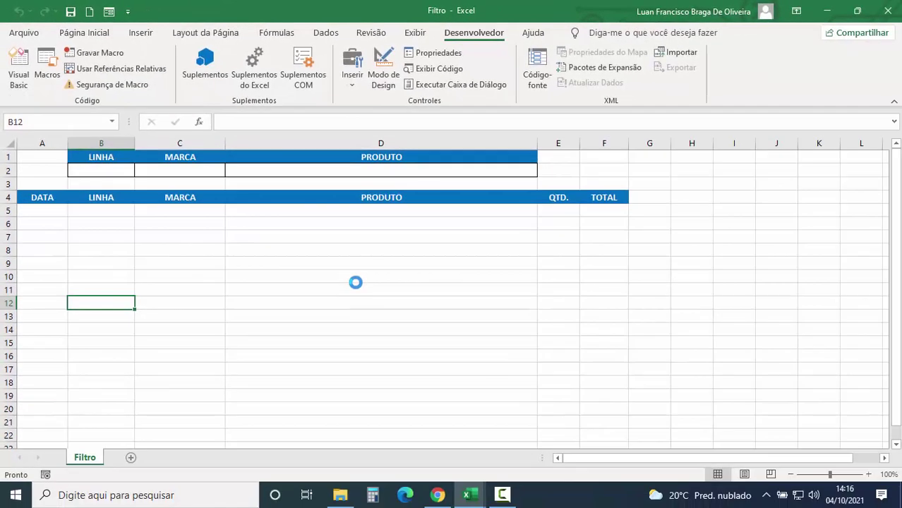
- In the VBA editor, run ConectarPlan line by line with F8 until it reaches Exit Sub
{"action": "left_click", "coordinate": [350, 249]}
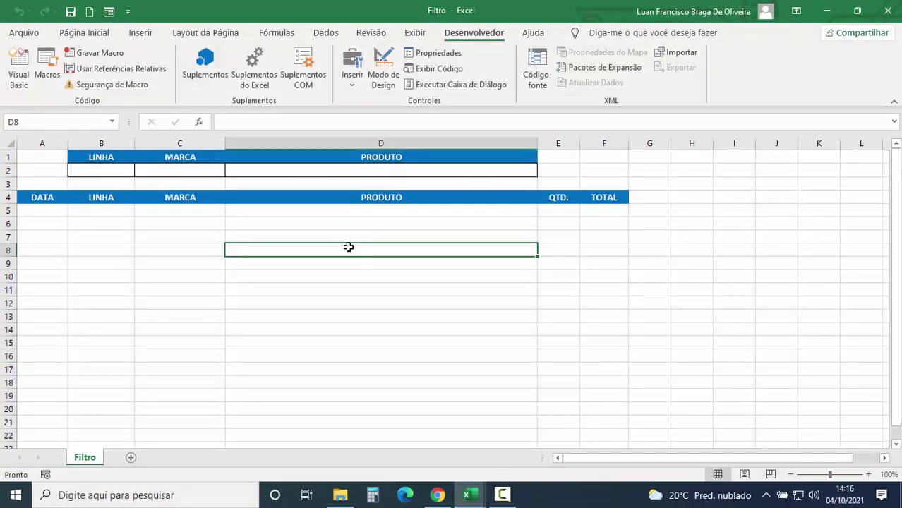
{"action": "left_click", "coordinate": [19, 74]}
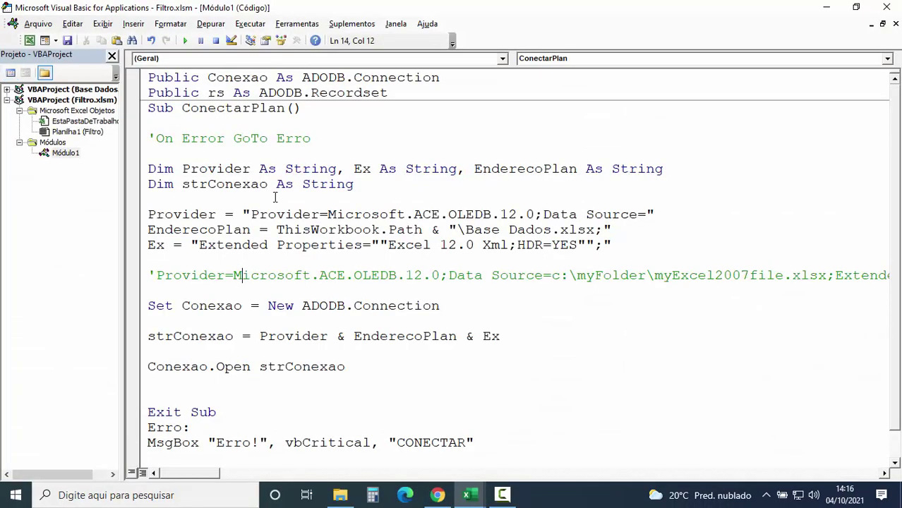
{"action": "left_click", "coordinate": [204, 202]}
{"action": "key", "text": "F8"}
{"action": "key", "text": "F8"}
{"action": "key", "text": "F8"}
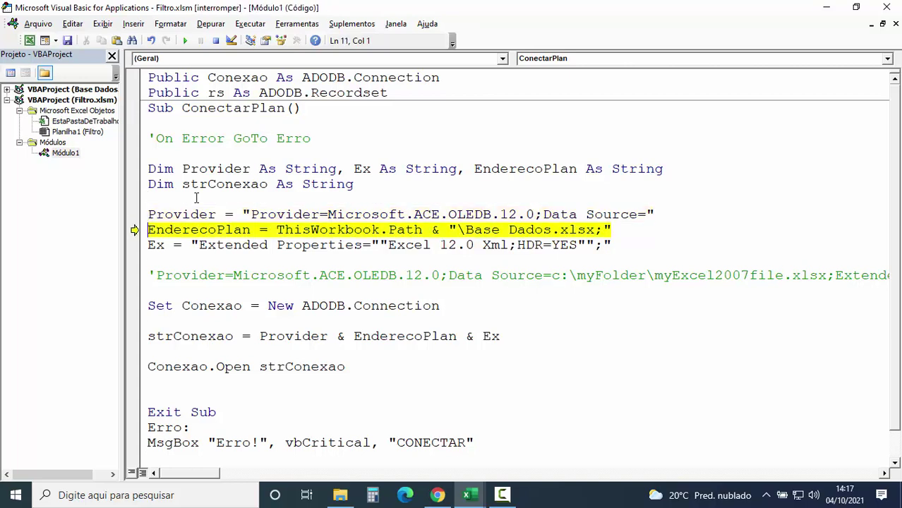
{"action": "key", "text": "F8"}
{"action": "key", "text": "F8"}
{"action": "key", "text": "F8"}
{"action": "key", "text": "F8"}
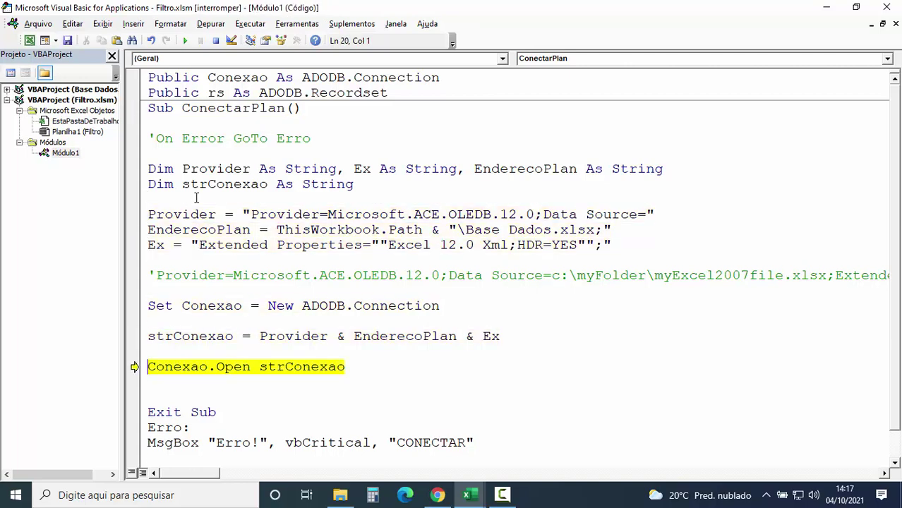
{"action": "key", "text": "F8"}
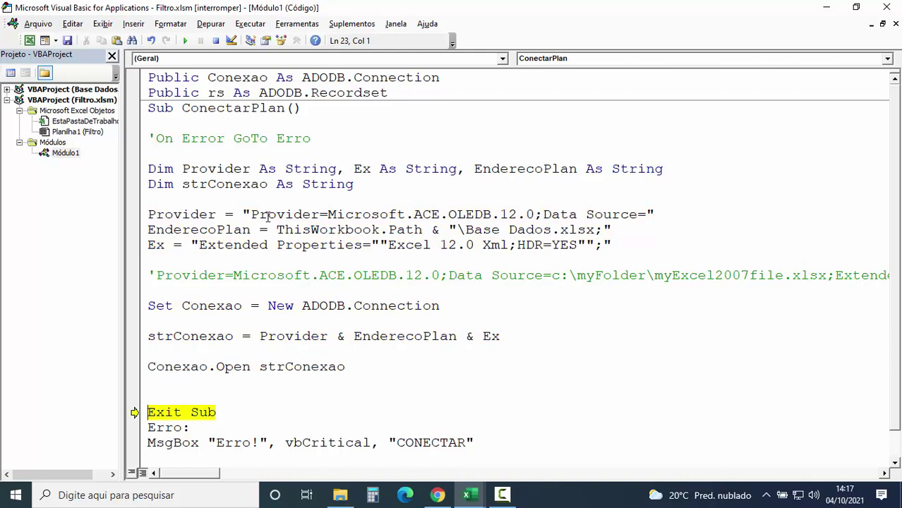
{"action": "key", "text": "F8"}
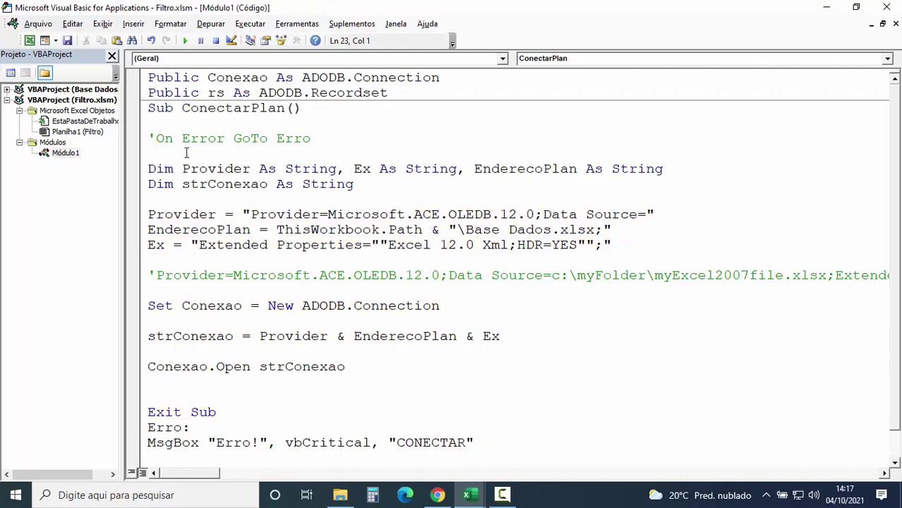
- Uncomment On Error GoTo Erro, delete the commented Provider example line and its blank line
{"action": "left_click", "coordinate": [155, 138]}
{"action": "key", "text": "BackSpace"}
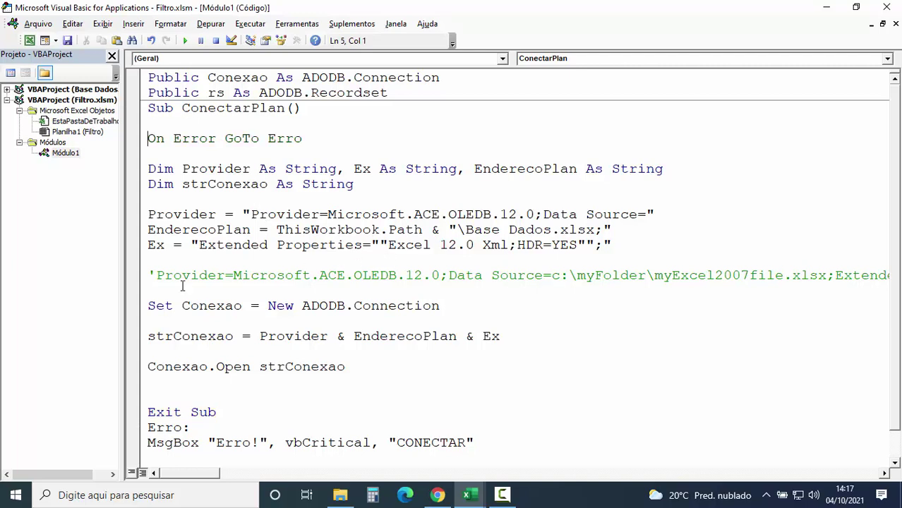
{"action": "left_click", "coordinate": [137, 279]}
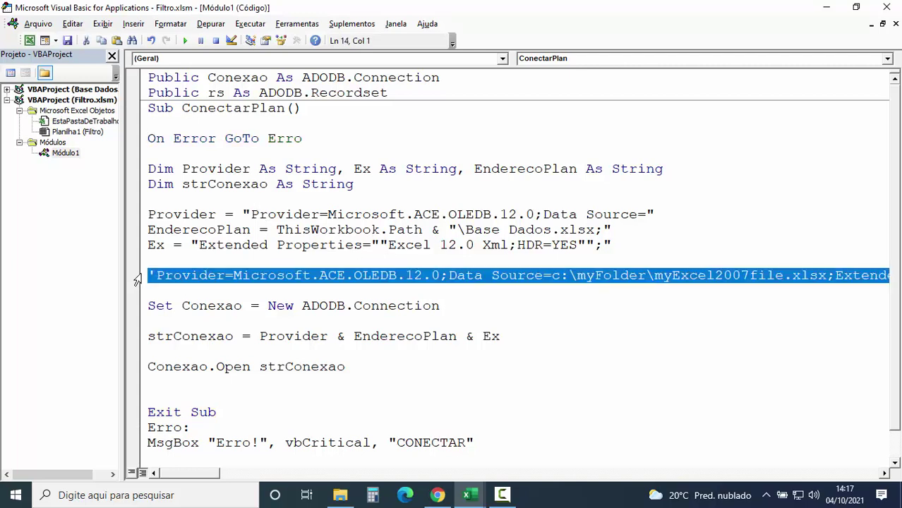
{"action": "key", "text": "Delete"}
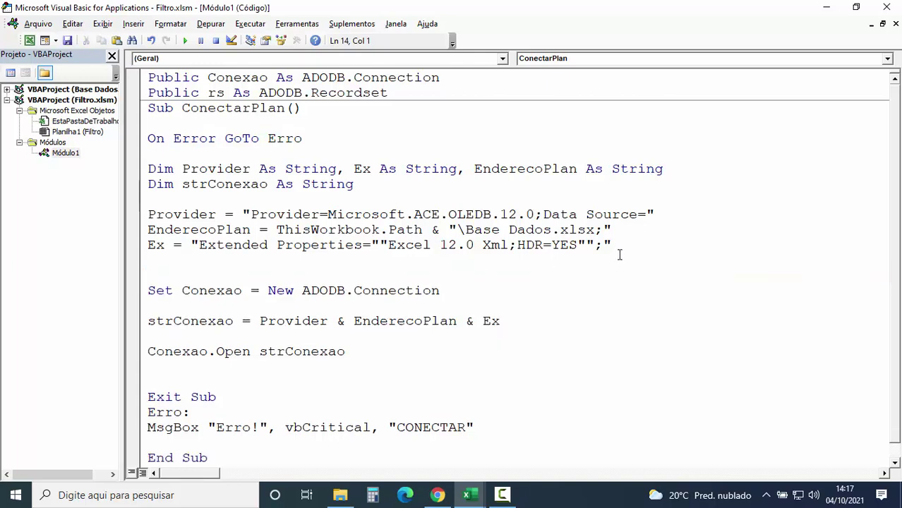
{"action": "left_click", "coordinate": [618, 246]}
{"action": "key", "text": "Delete"}
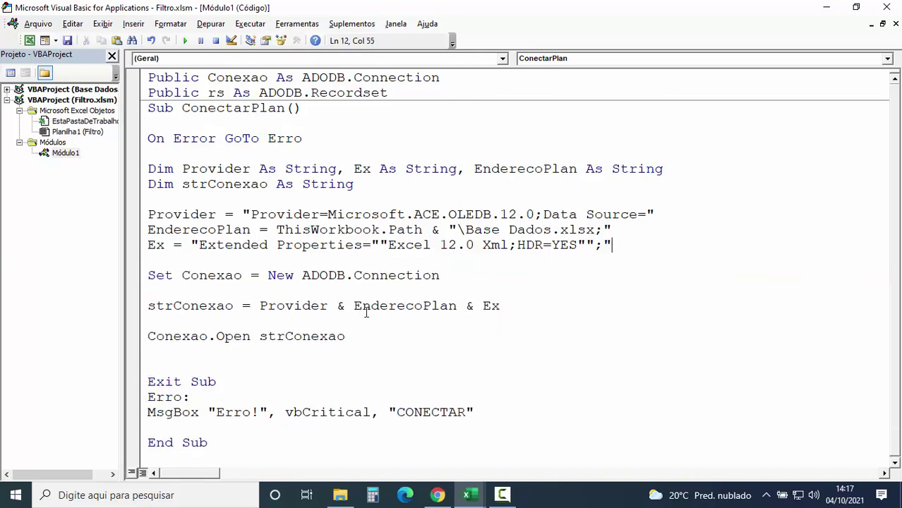
{"action": "left_click", "coordinate": [226, 438]}
{"action": "key", "text": "Return"}
{"action": "key", "text": "Return"}
{"action": "key", "text": "Return"}
{"action": "key", "text": "Return"}
{"action": "key", "text": "Return"}
{"action": "key", "text": "Return"}
{"action": "key", "text": "Return"}
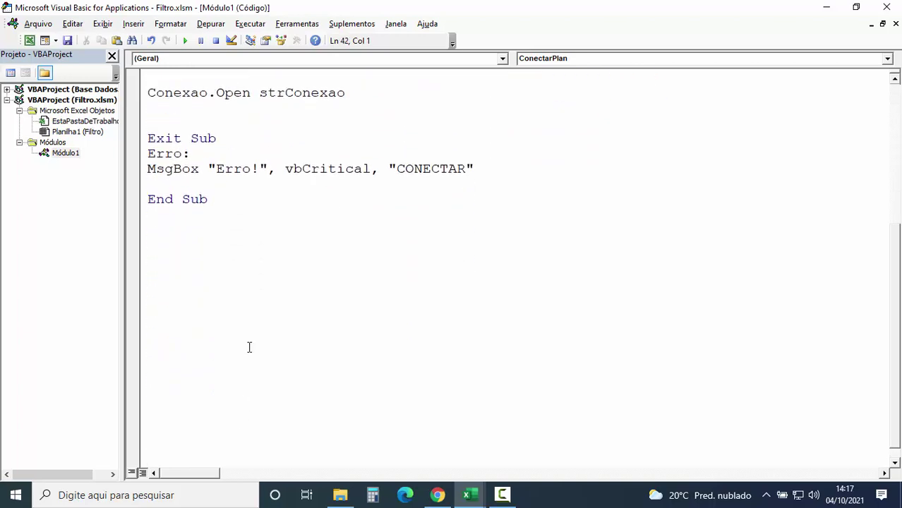
- Declare Sub DesconectarPlan below ConectarPlan's End Sub and remove the blank line above it
{"action": "left_click", "coordinate": [173, 236]}
{"action": "type", "text": "Su"}
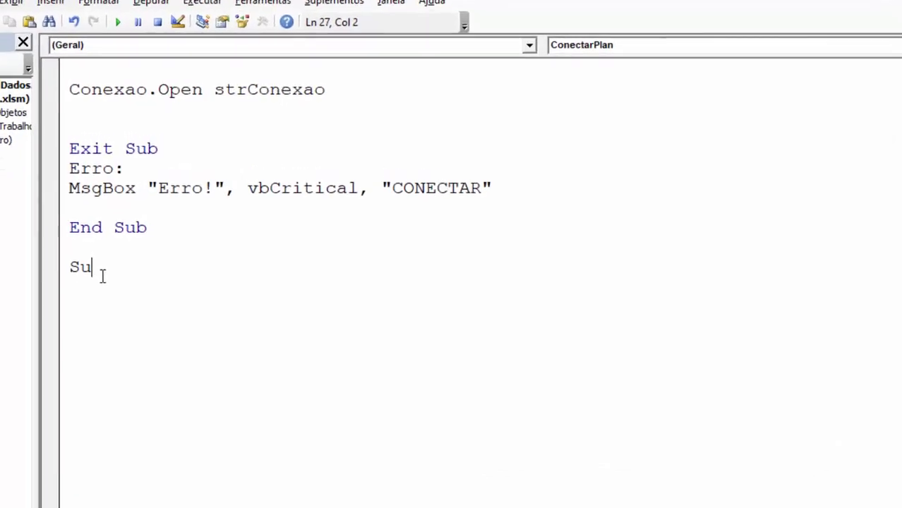
{"action": "type", "text": "b Desco"}
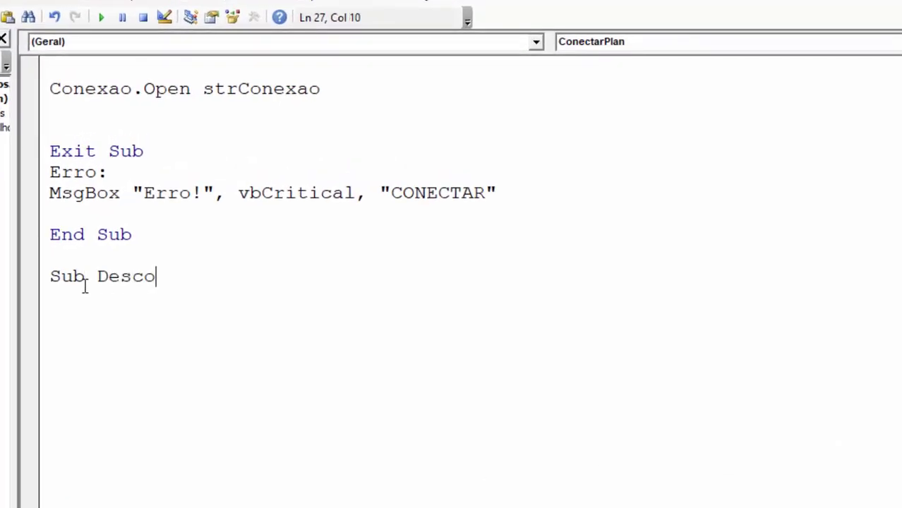
{"action": "type", "text": "nectar"}
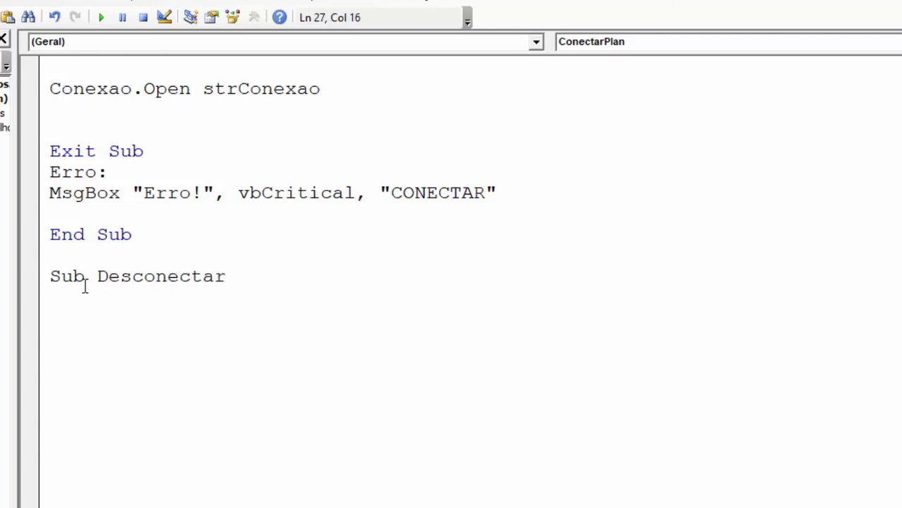
{"action": "type", "text": "Plan"}
{"action": "key", "text": "Return"}
{"action": "key", "text": "Return"}
{"action": "key", "text": "Return"}
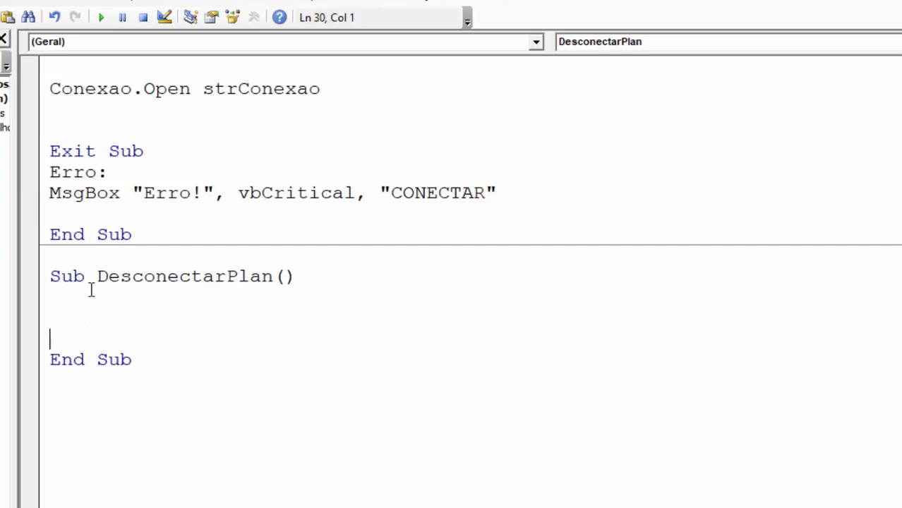
{"action": "left_click", "coordinate": [67, 257]}
{"action": "key", "text": "Delete"}
{"action": "left_click", "coordinate": [80, 299]}
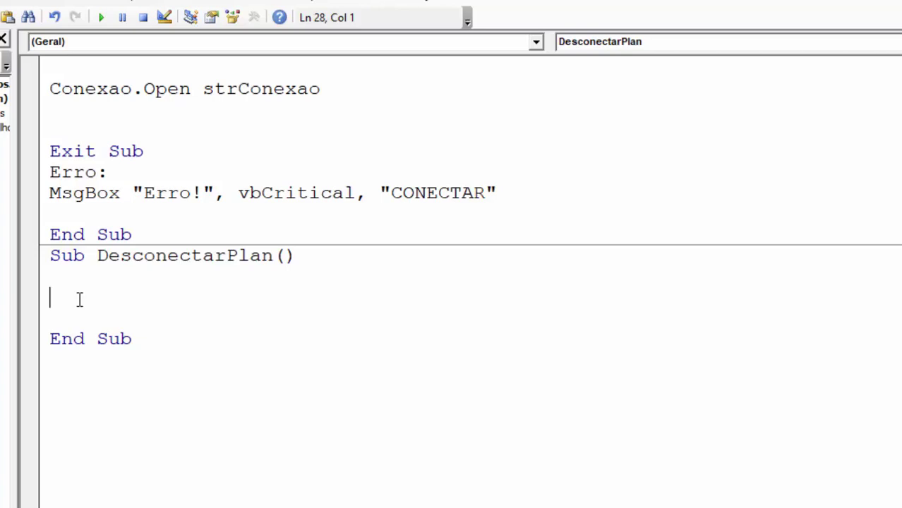
- Begin DesconectarPlan with the condition If Not Conexao Is Nothing Then
{"action": "type", "text": "IF N"}
{"action": "type", "text": "OT"}
{"action": "left_click", "coordinate": [193, 347]}
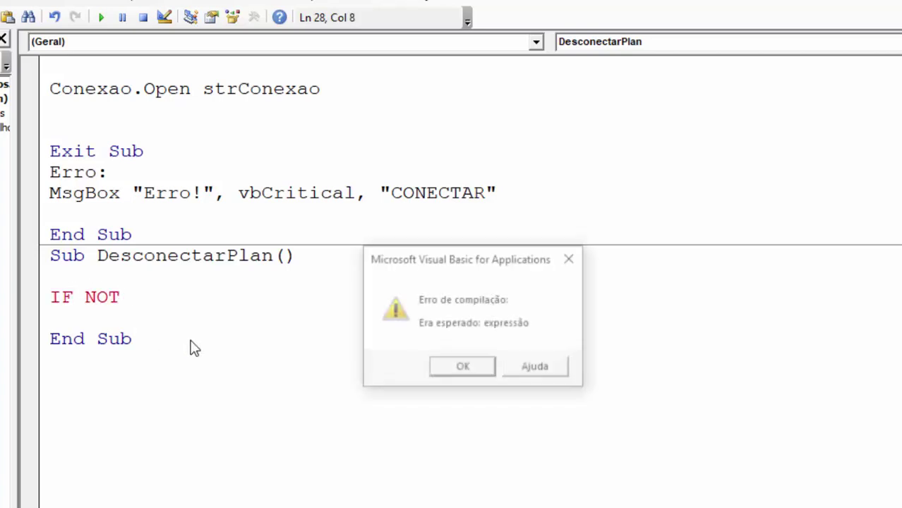
{"action": "key", "text": "Return"}
{"action": "left_click", "coordinate": [131, 89]}
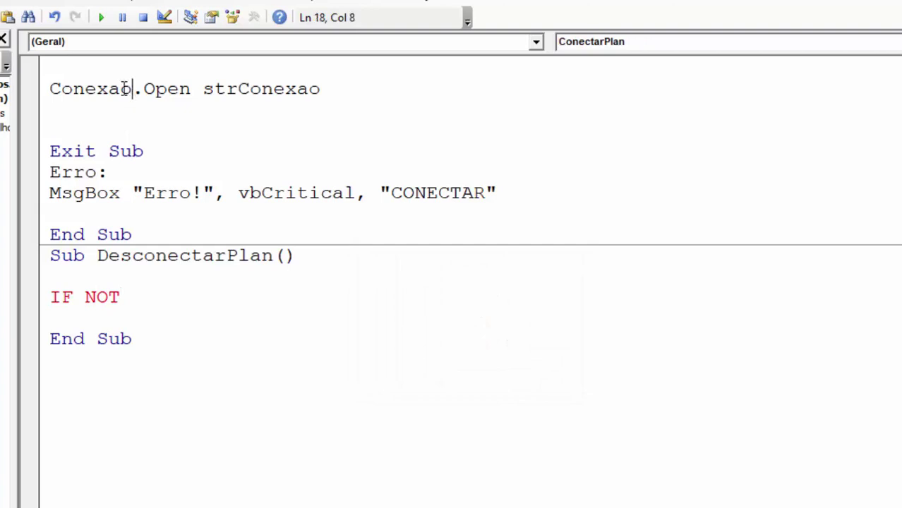
{"action": "key", "text": "shift+Home"}
{"action": "key", "text": "ctrl+c"}
{"action": "left_click", "coordinate": [170, 294]}
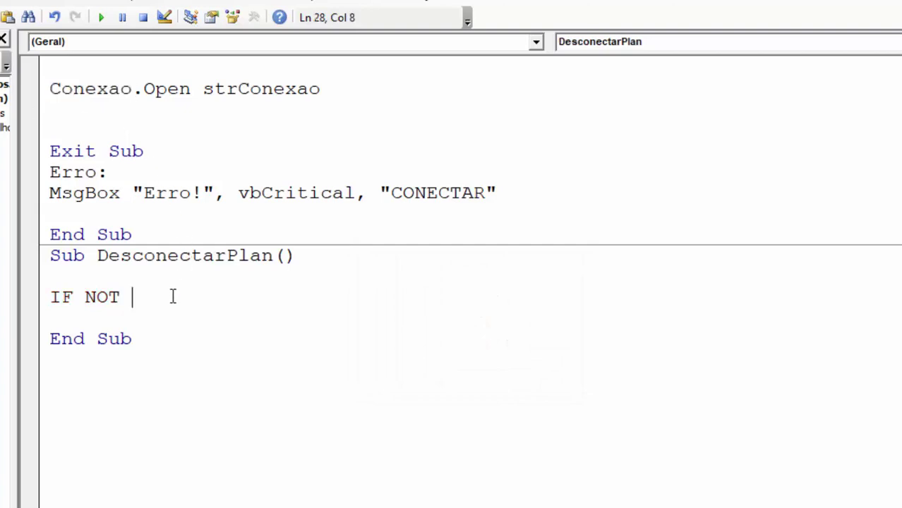
{"action": "key", "text": "ctrl+v"}
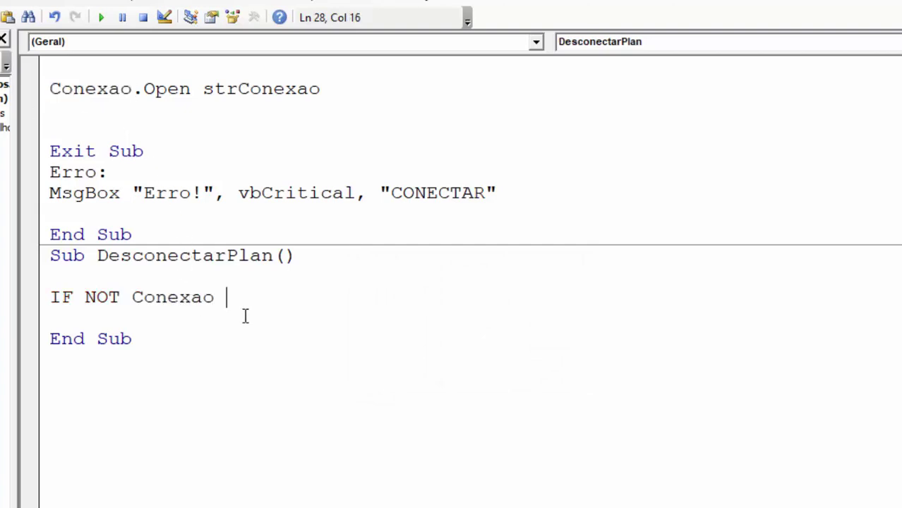
{"action": "type", "text": "IS NOTHING"}
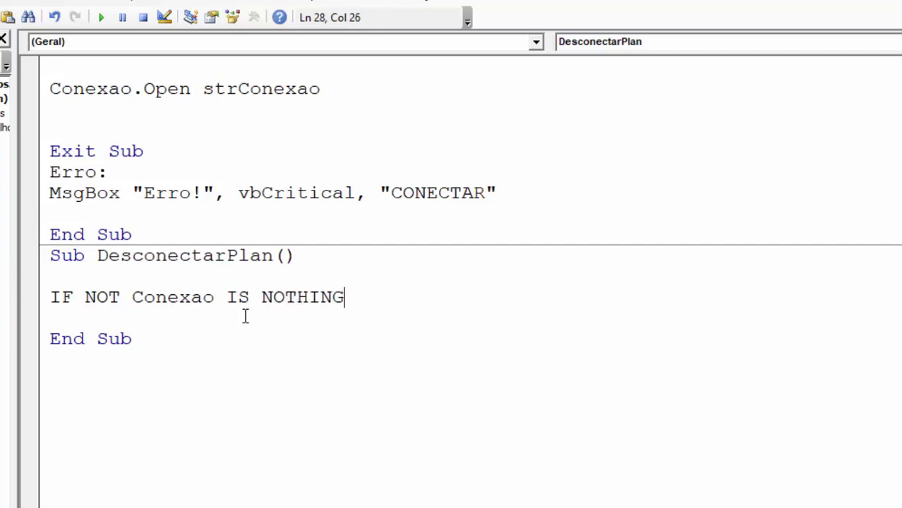
{"action": "key", "text": "Return"}
{"action": "key", "text": "Return"}
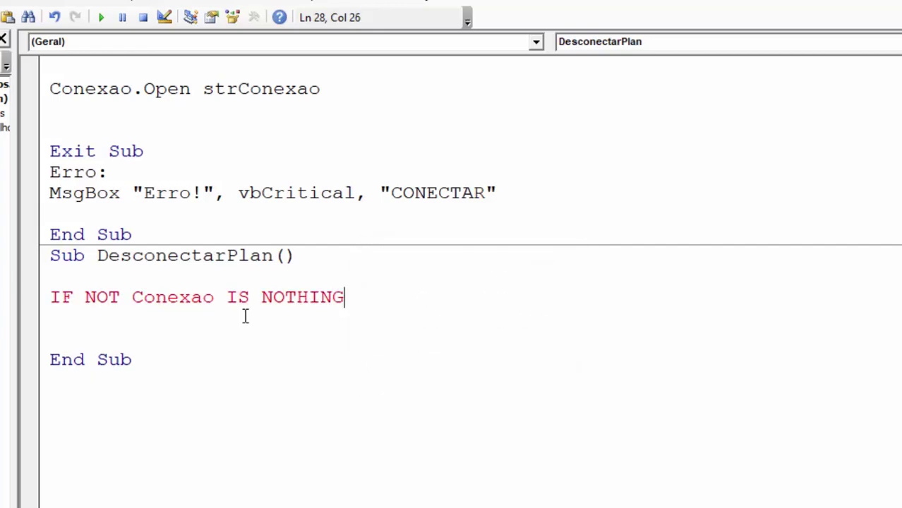
{"action": "type", "text": " THEN"}
{"action": "key", "text": "Return"}
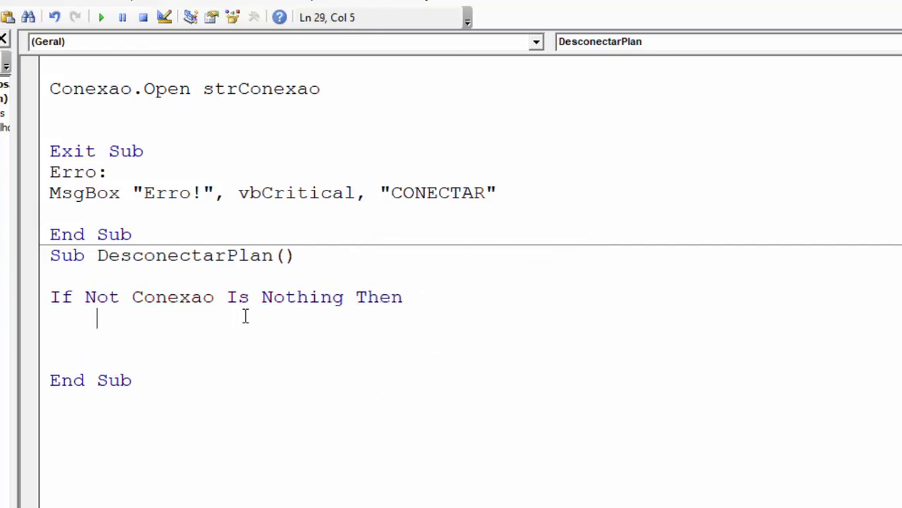
- Inside the If block, add Conexao.Close and Set Conexao = Nothing, ending with End If
{"action": "type", "text": "Conexao"}
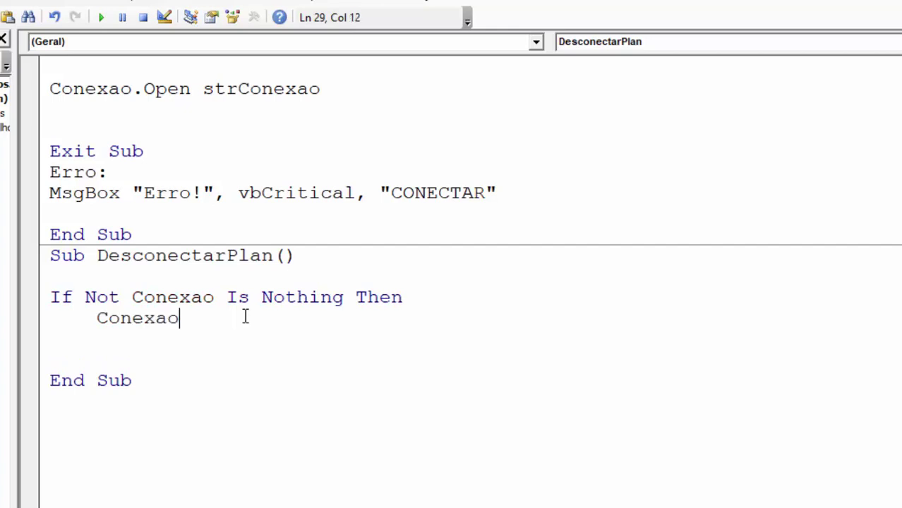
{"action": "type", "text": ".CLOSE"}
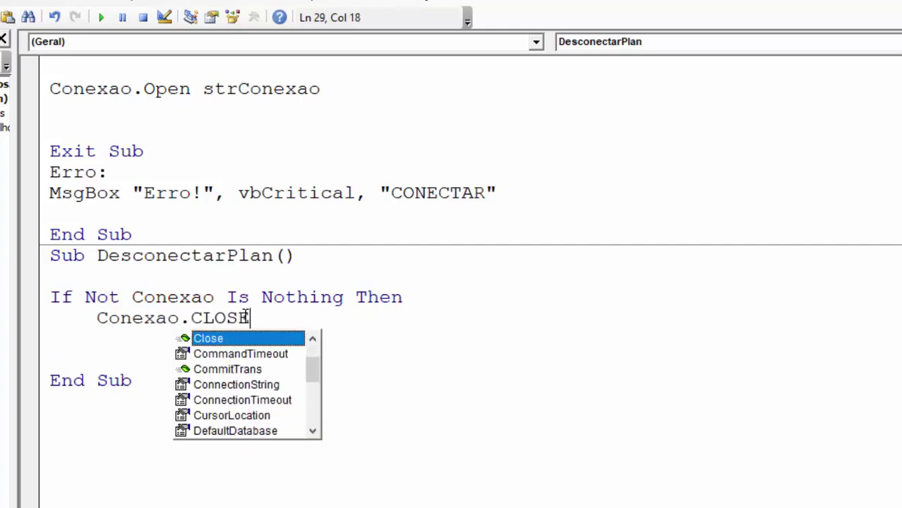
{"action": "key", "text": "Tab"}
{"action": "key", "text": "Return"}
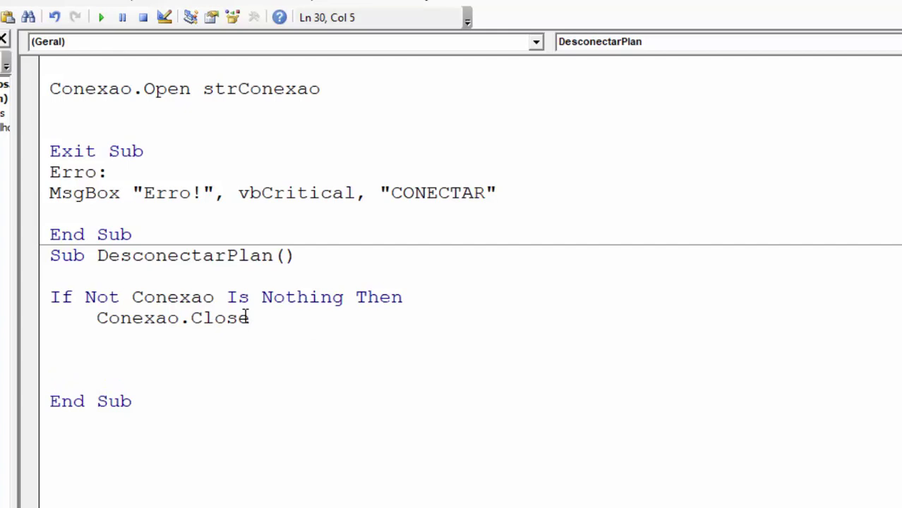
{"action": "type", "text": "SET "}
{"action": "type", "text": "Conexao"}
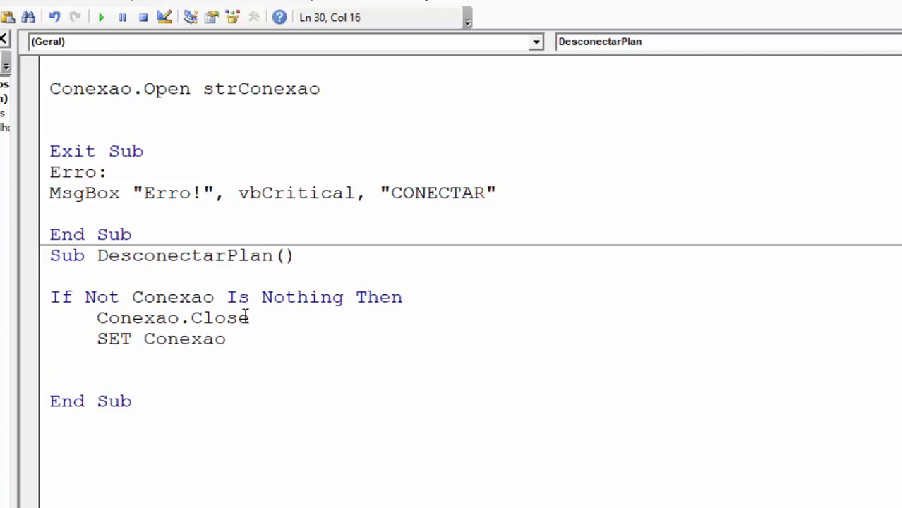
{"action": "type", "text": "= NOTHING"}
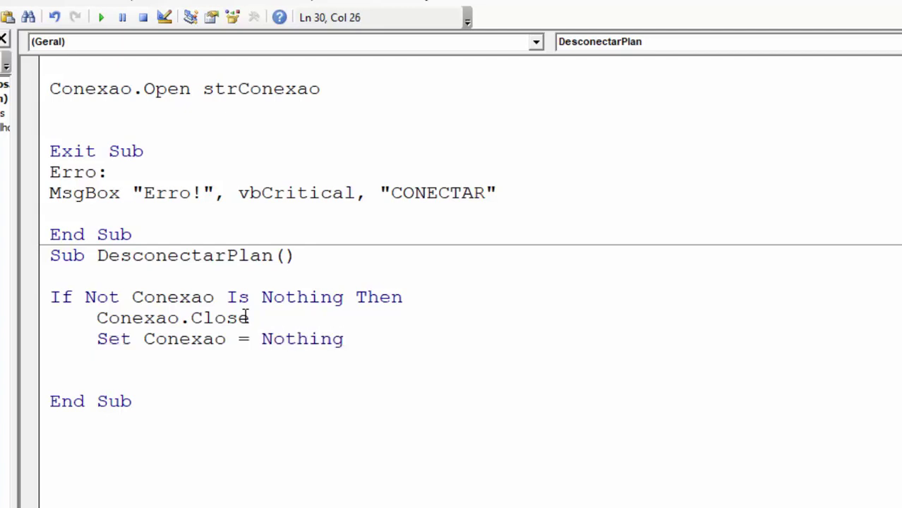
{"action": "key", "text": "Return"}
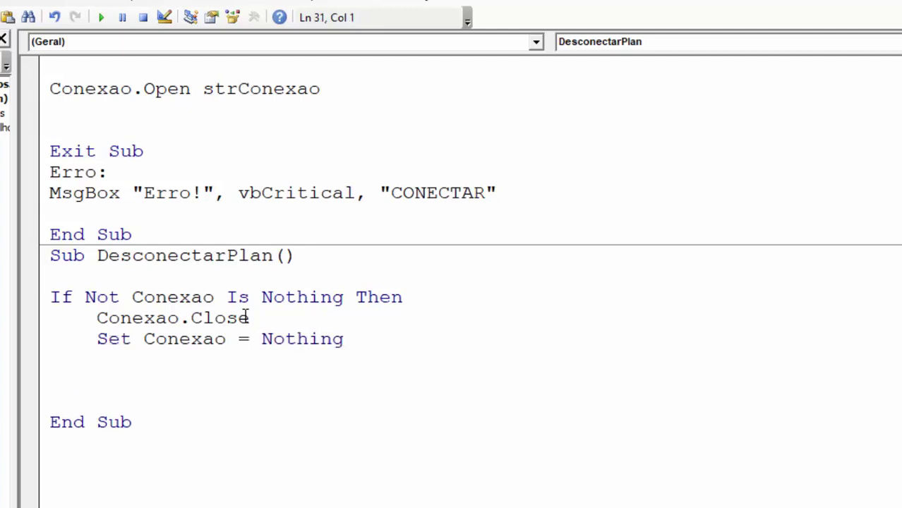
{"action": "type", "text": "END IF"}
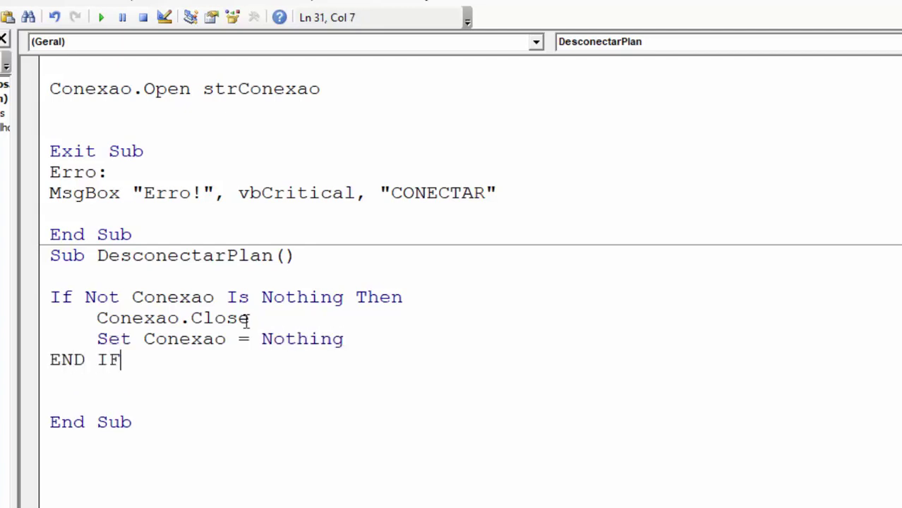
{"action": "left_click", "coordinate": [87, 399]}
{"action": "left_click", "coordinate": [146, 364]}
{"action": "key", "text": "Delete"}
- Step through DesconectarPlan line by line with F8 to test it
{"action": "left_click", "coordinate": [110, 297]}
{"action": "key", "text": "shift+Up"}
{"action": "left_click", "coordinate": [104, 316]}
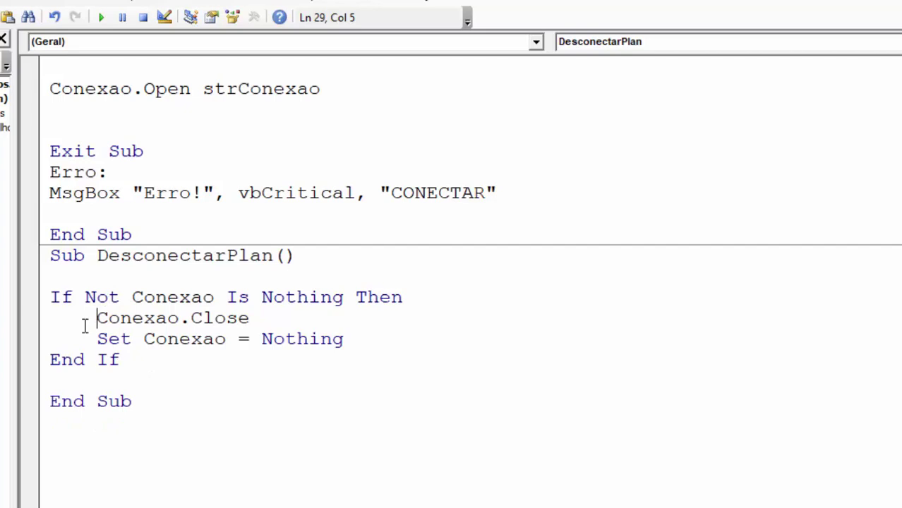
{"action": "key", "text": "F8"}
{"action": "key", "text": "F8"}
{"action": "key", "text": "F8"}
{"action": "key", "text": "F8"}
{"action": "key", "text": "F8"}
{"action": "scroll", "coordinate": [209, 346], "scroll_direction": "up", "scroll_amount": 4}
{"action": "scroll", "coordinate": [211, 349], "scroll_direction": "up", "scroll_amount": 1}
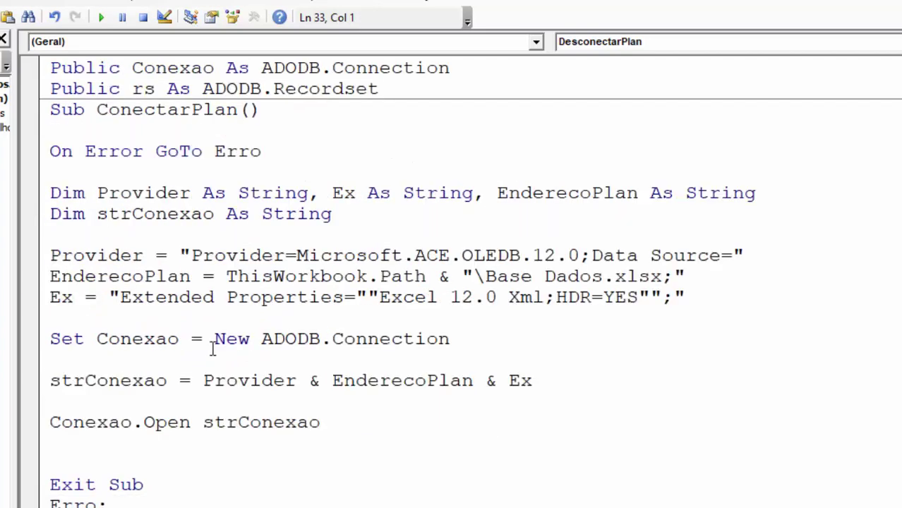
{"action": "scroll", "coordinate": [263, 264], "scroll_direction": "down", "scroll_amount": 4}
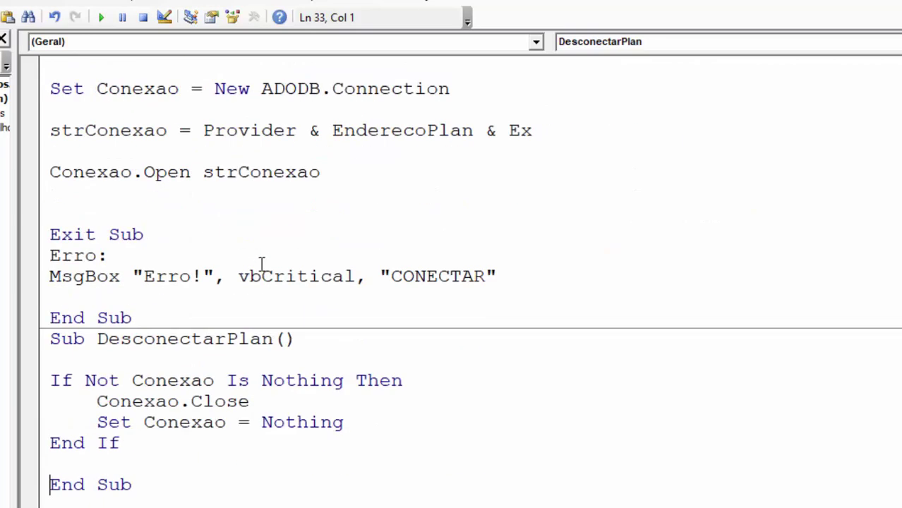
{"action": "scroll", "coordinate": [233, 416], "scroll_direction": "up", "scroll_amount": 1}
{"action": "left_click", "coordinate": [344, 241]}
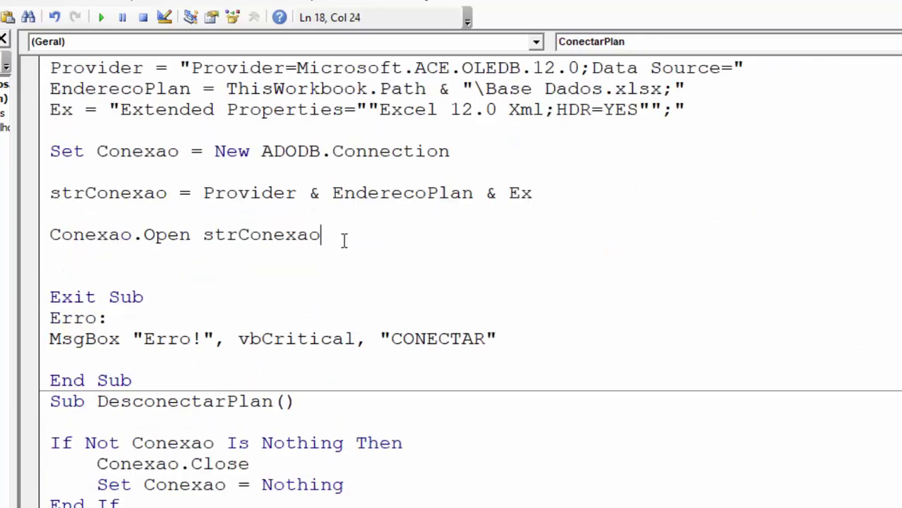
{"action": "scroll", "coordinate": [305, 328], "scroll_direction": "down", "scroll_amount": 1}
{"action": "scroll", "coordinate": [274, 328], "scroll_direction": "down", "scroll_amount": 2}
{"action": "scroll", "coordinate": [267, 364], "scroll_direction": "down", "scroll_amount": 3}
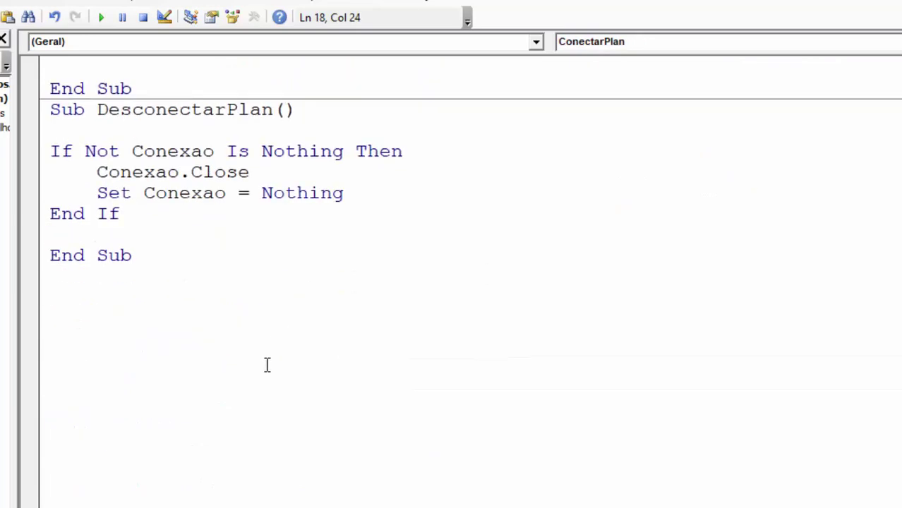
{"action": "left_click", "coordinate": [95, 300]}
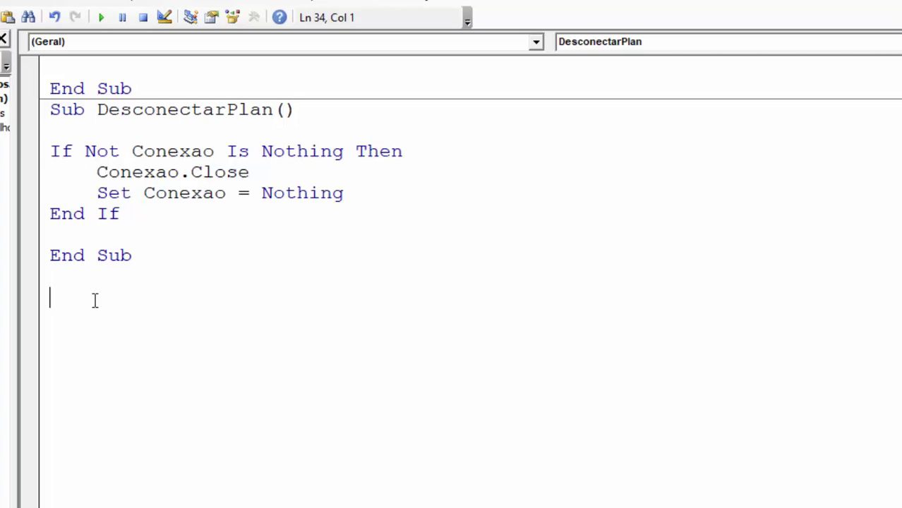
- Create Sub Filtro_Texto_OutraPlan and reuse the On Error GoTo Erro line inside it
{"action": "type", "text": "Sub "}
{"action": "type", "text": "Filtro"}
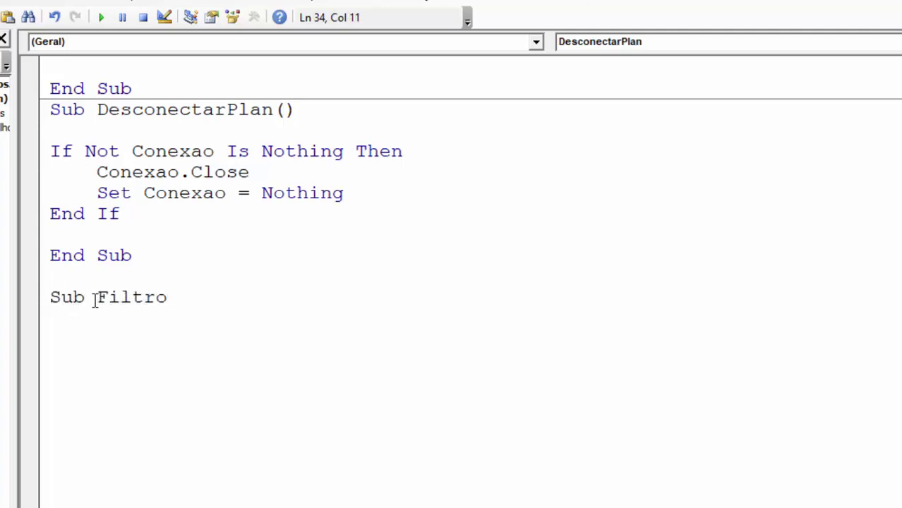
{"action": "type", "text": "_"}
{"action": "type", "text": "Te"}
{"action": "type", "text": "xto"}
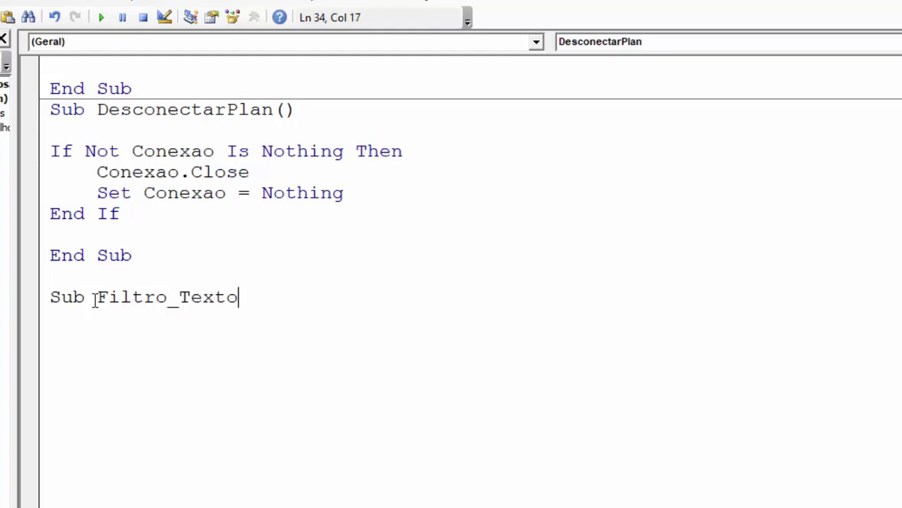
{"action": "type", "text": "_"}
{"action": "type", "text": "Outra"}
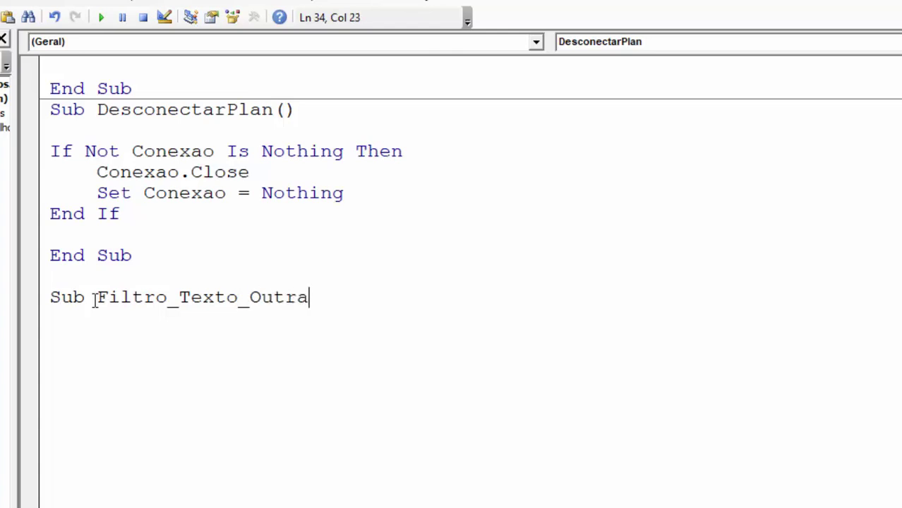
{"action": "type", "text": "Plan"}
{"action": "key", "text": "Return"}
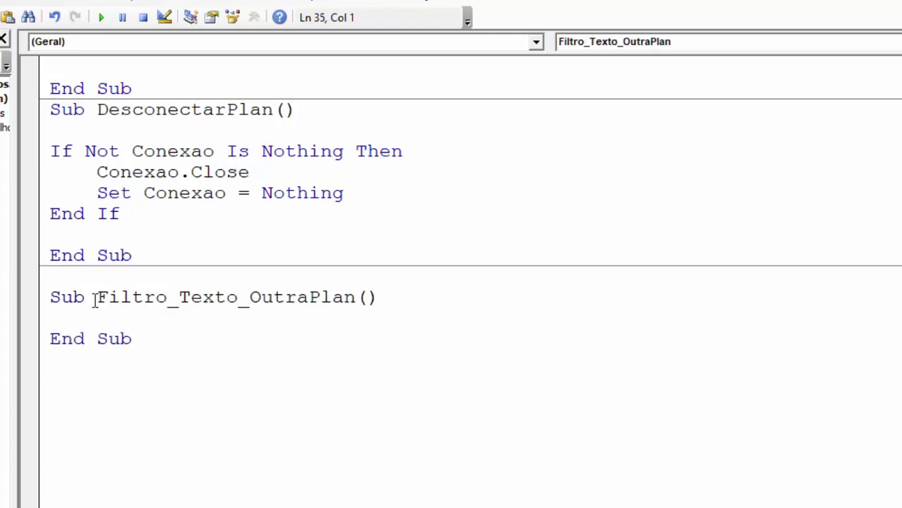
{"action": "key", "text": "Return"}
{"action": "key", "text": "Return"}
{"action": "key", "text": "Return"}
{"action": "scroll", "coordinate": [91, 298], "scroll_direction": "up", "scroll_amount": 1}
{"action": "scroll", "coordinate": [106, 297], "scroll_direction": "up", "scroll_amount": 1}
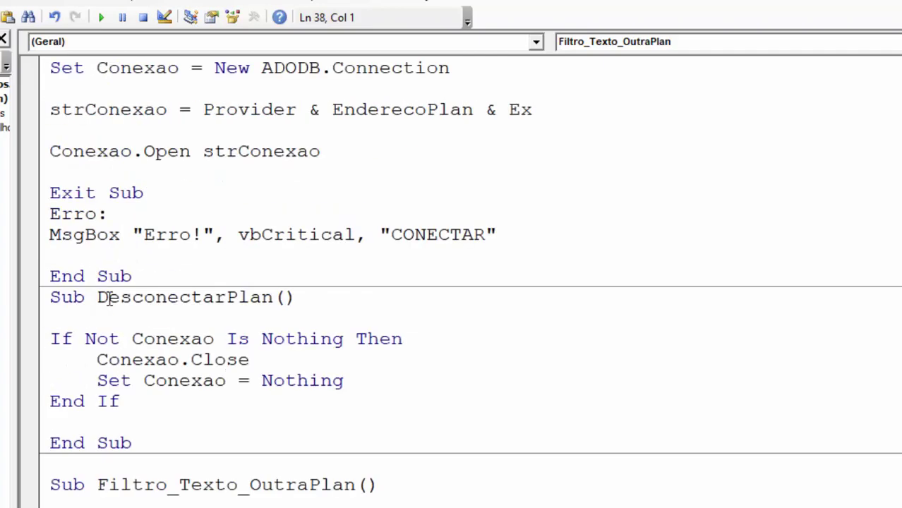
{"action": "scroll", "coordinate": [284, 246], "scroll_direction": "up", "scroll_amount": 1}
{"action": "scroll", "coordinate": [285, 245], "scroll_direction": "up", "scroll_amount": 3}
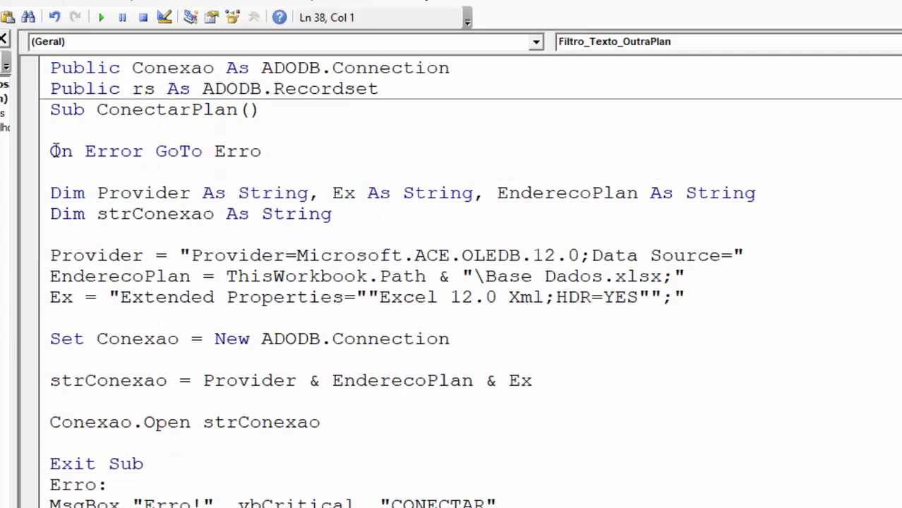
{"action": "left_click_drag", "start_coordinate": [49, 151], "coordinate": [337, 163]}
{"action": "key", "text": "ctrl+c"}
{"action": "scroll", "coordinate": [308, 212], "scroll_direction": "down", "scroll_amount": 10}
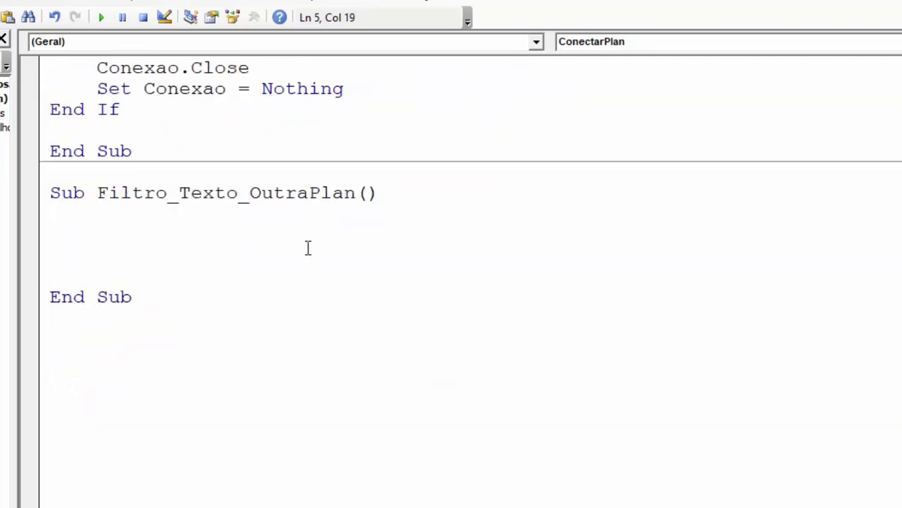
{"action": "left_click", "coordinate": [76, 231]}
{"action": "key", "text": "ctrl+v"}
- Copy the Exit Sub, Erro label and MsgBox lines into it, changing CONECTAR to FILTRO
{"action": "scroll", "coordinate": [201, 247], "scroll_direction": "up", "scroll_amount": 3}
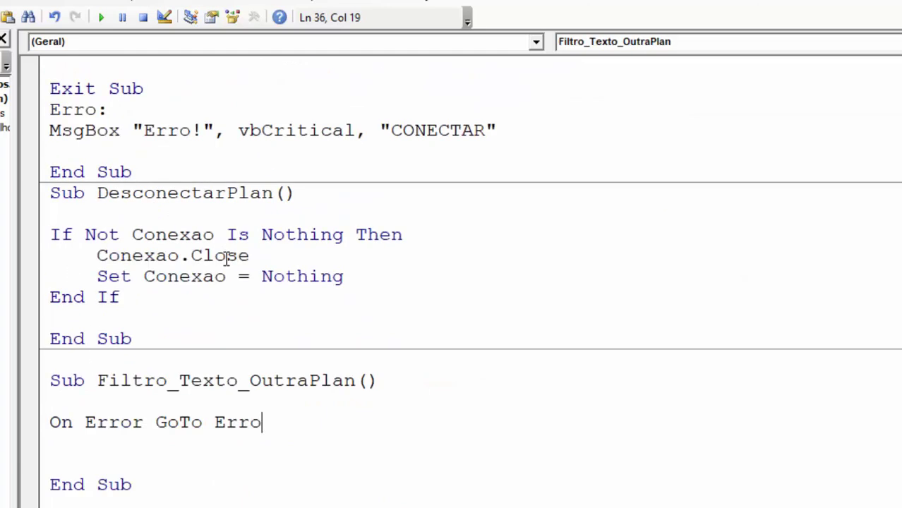
{"action": "scroll", "coordinate": [95, 266], "scroll_direction": "up", "scroll_amount": 3}
{"action": "left_click_drag", "start_coordinate": [51, 276], "coordinate": [521, 324]}
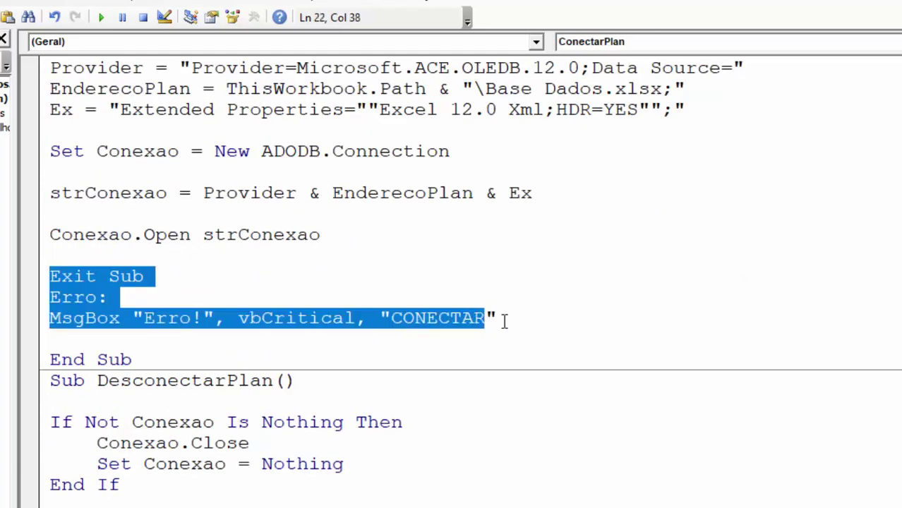
{"action": "key", "text": "ctrl+c"}
{"action": "scroll", "coordinate": [480, 324], "scroll_direction": "down", "scroll_amount": 4}
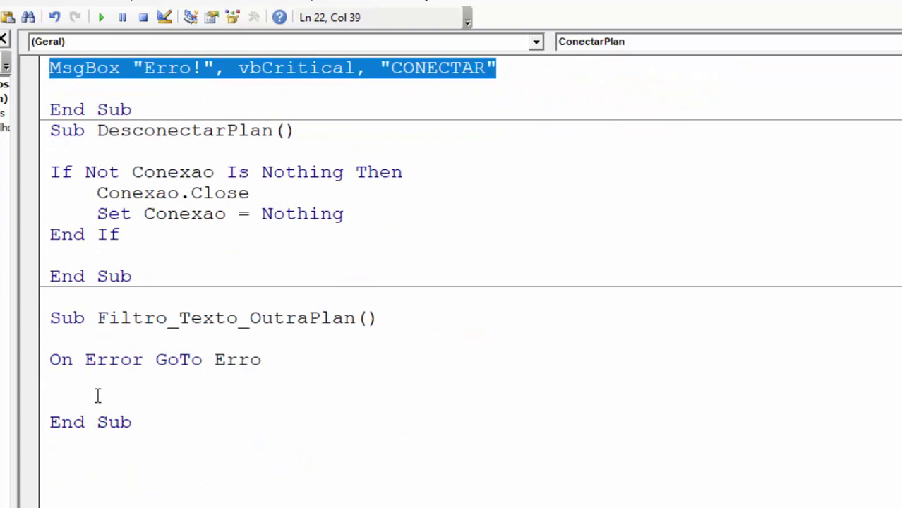
{"action": "left_click", "coordinate": [70, 392]}
{"action": "key", "text": "ctrl+v"}
{"action": "key", "text": "Return"}
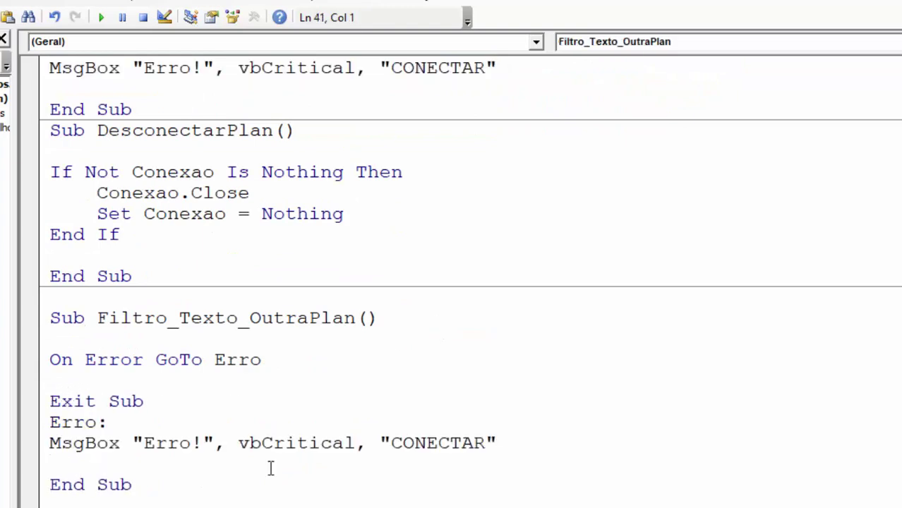
{"action": "double_click", "coordinate": [471, 441]}
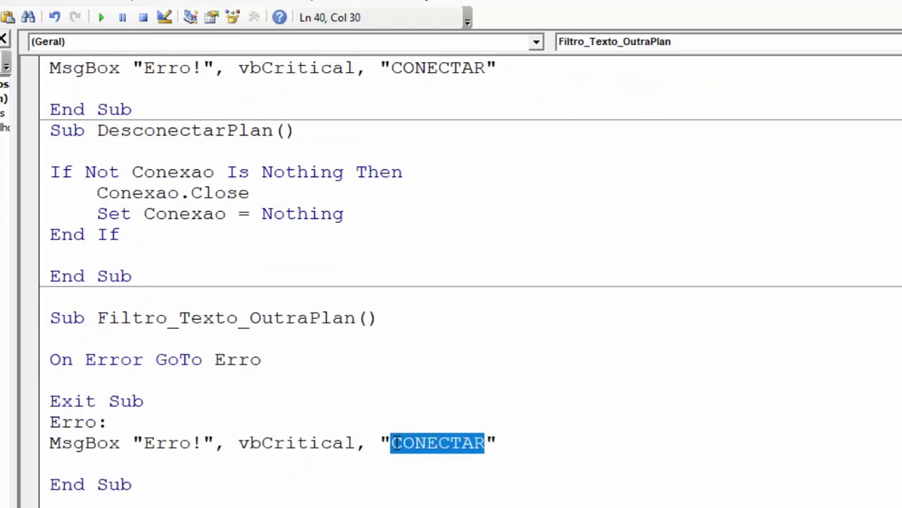
{"action": "type", "text": "FI"}
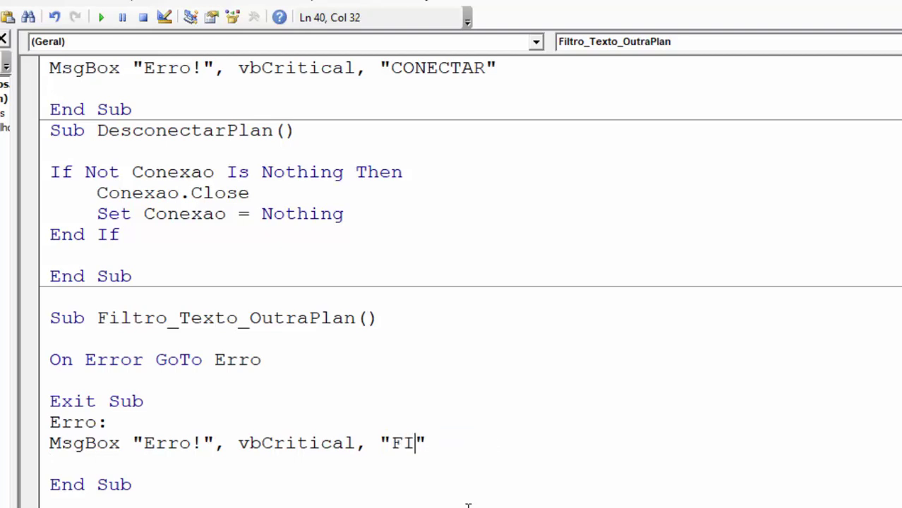
{"action": "type", "text": "LTRO"}
- Comment out On Error GoTo Erro with an apostrophe and tidy the surrounding blank lines
{"action": "left_click", "coordinate": [234, 422]}
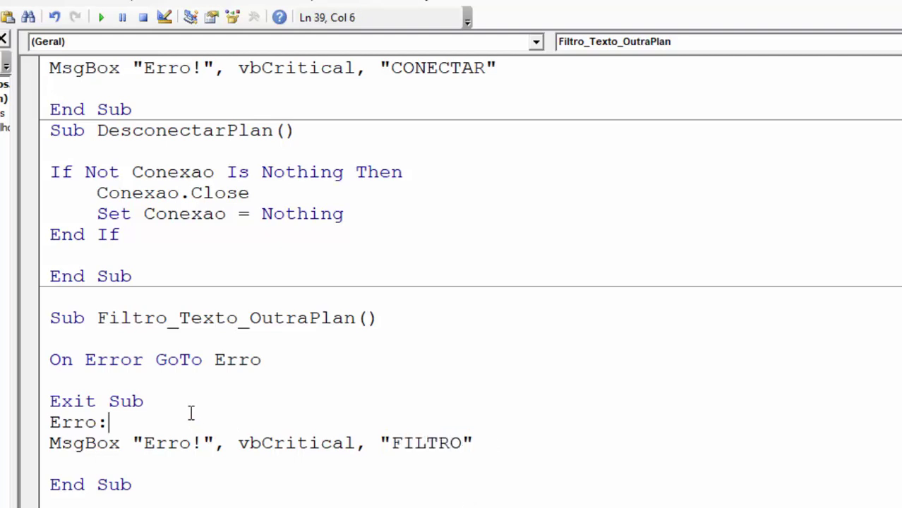
{"action": "left_click", "coordinate": [54, 360]}
{"action": "type", "text": "'"}
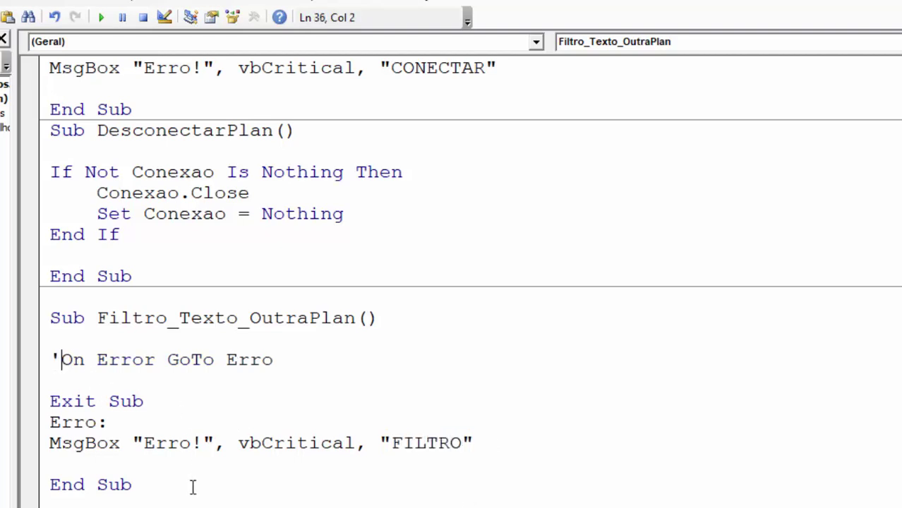
{"action": "left_click", "coordinate": [191, 485]}
{"action": "left_click", "coordinate": [84, 317]}
{"action": "left_click", "coordinate": [85, 296]}
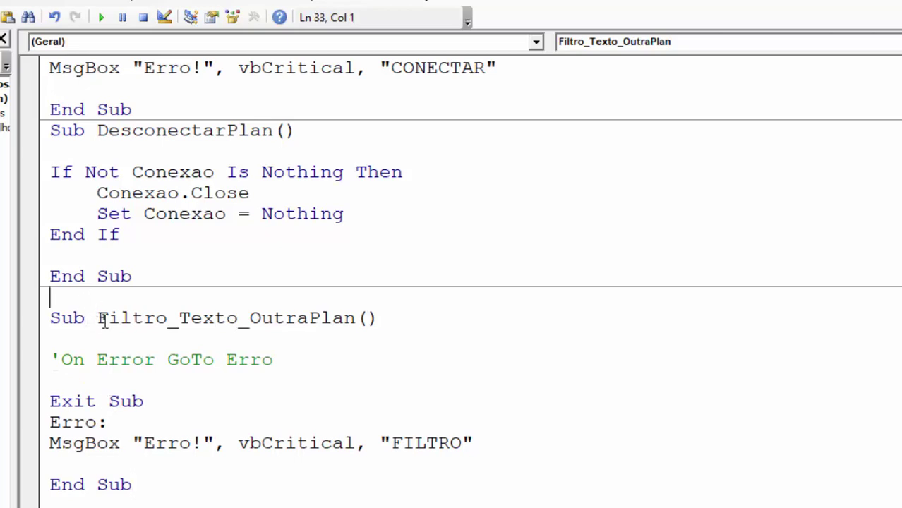
{"action": "key", "text": "Delete"}
{"action": "left_click", "coordinate": [92, 359]}
{"action": "key", "text": "Return"}
{"action": "scroll", "coordinate": [182, 457], "scroll_direction": "down", "scroll_amount": 3}
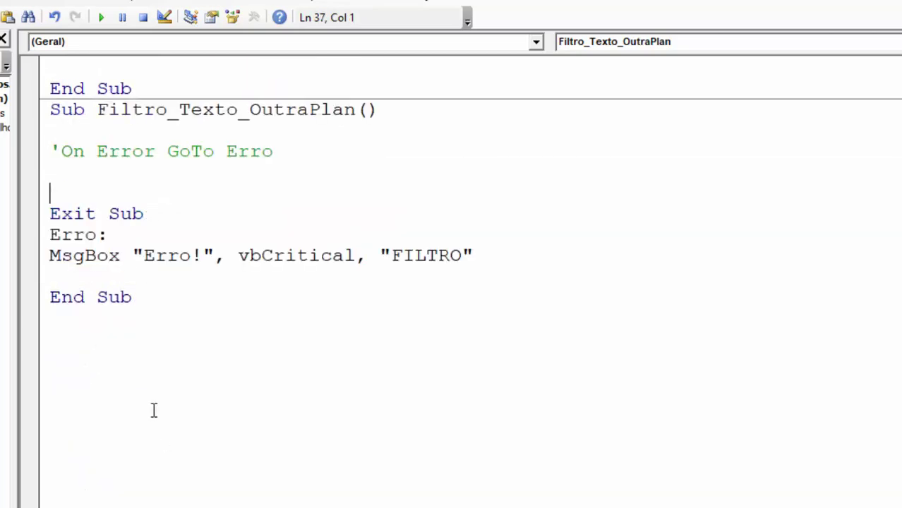
- Add a Dim line declaring SQL As String and Criterio1 As String
{"action": "key", "text": "Return"}
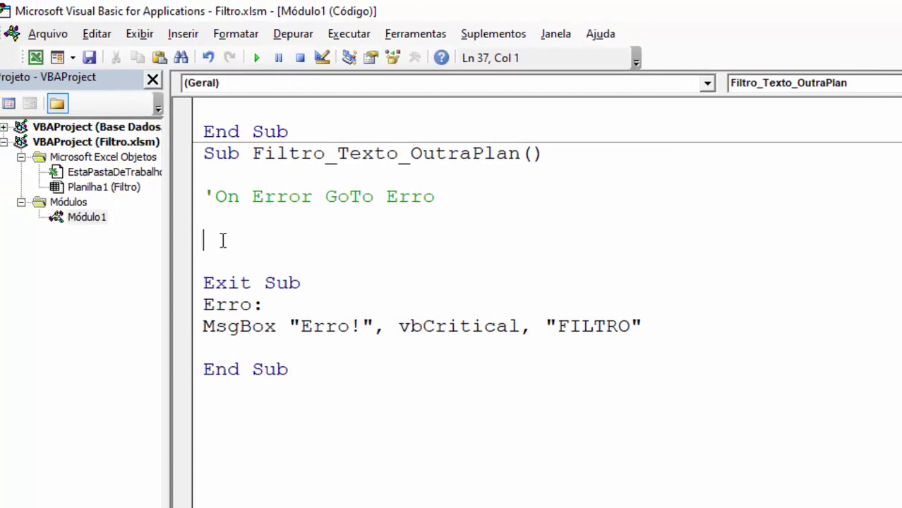
{"action": "type", "text": "Dim "}
{"action": "type", "text": "SQL AS"}
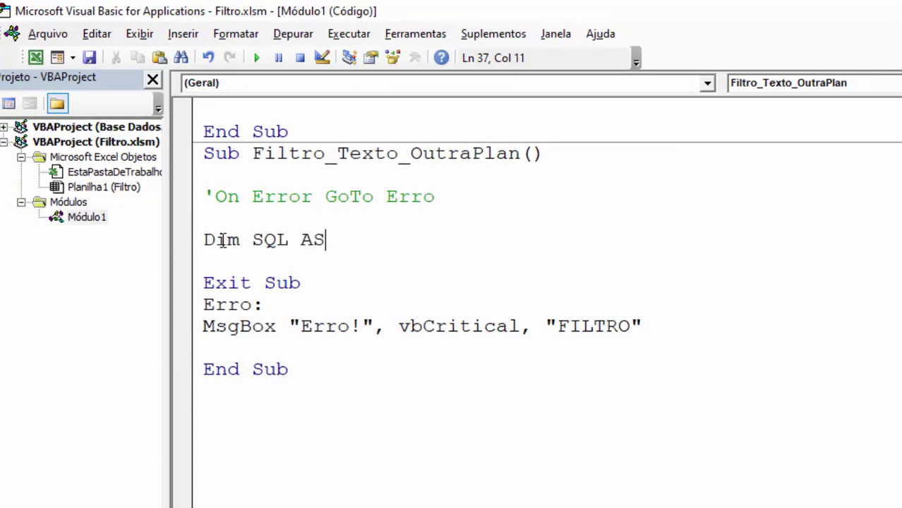
{"action": "type", "text": " STRI"}
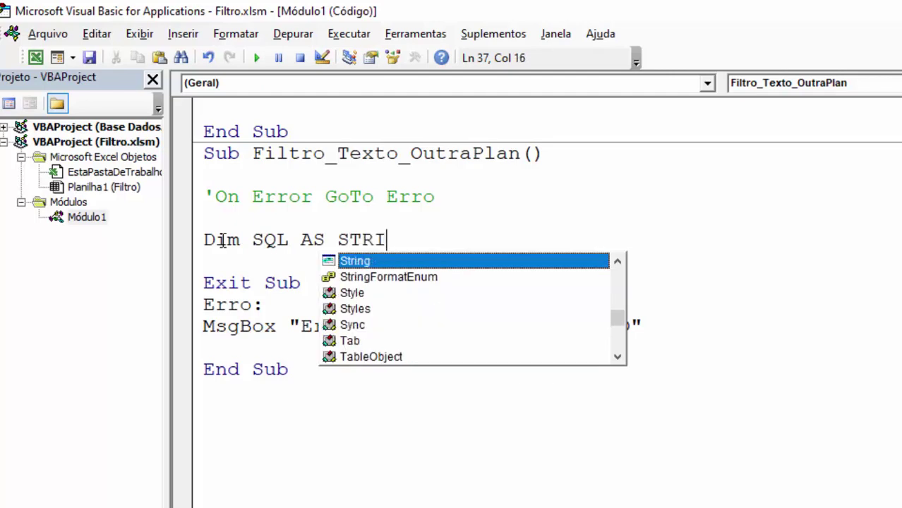
{"action": "key", "text": "Tab"}
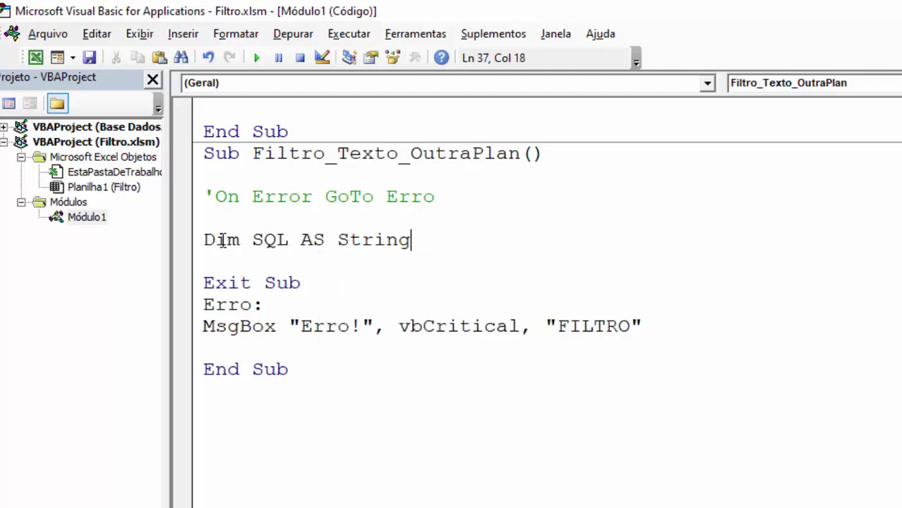
{"action": "type", "text": ", Crit"}
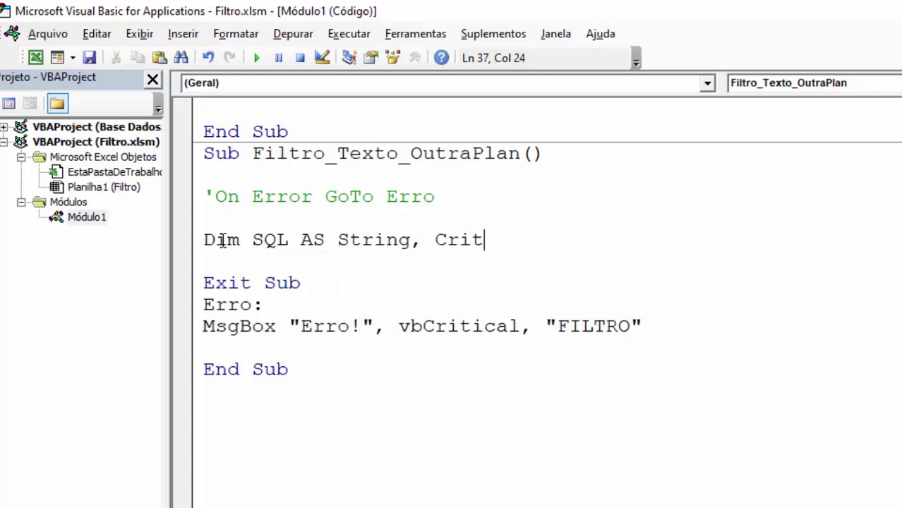
{"action": "type", "text": "erio1"}
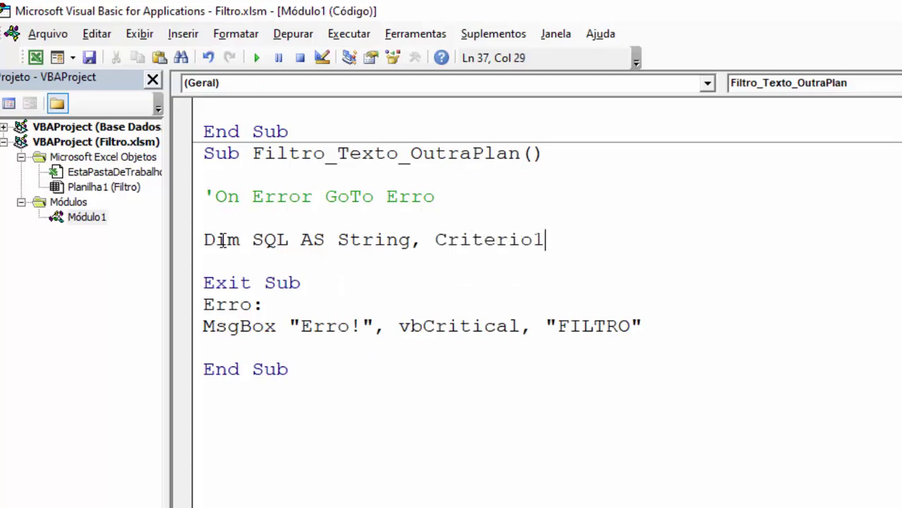
{"action": "type", "text": " as str"}
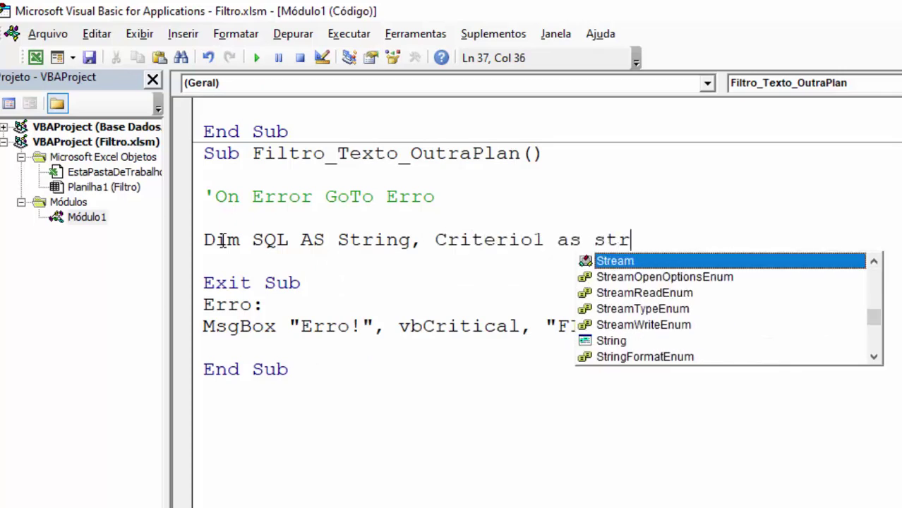
{"action": "type", "text": "in"}
{"action": "key", "text": "Tab"}
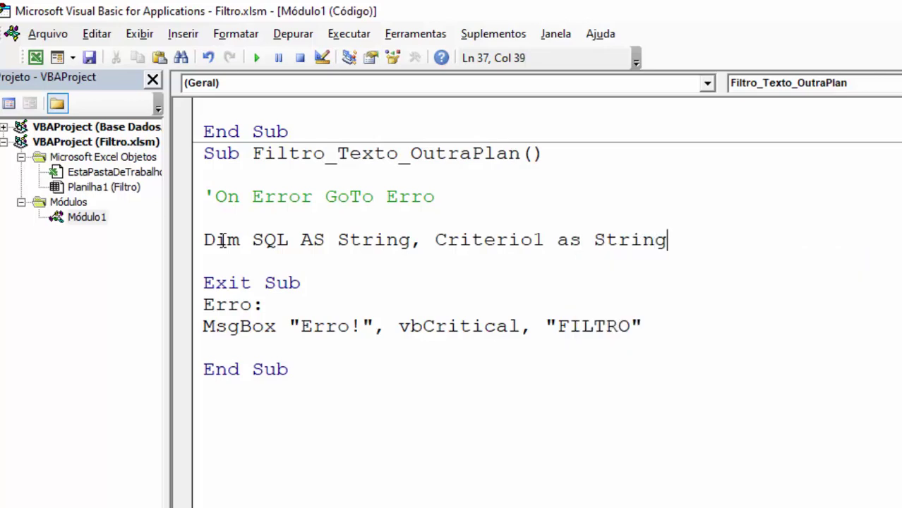
{"action": "left_click", "coordinate": [268, 285]}
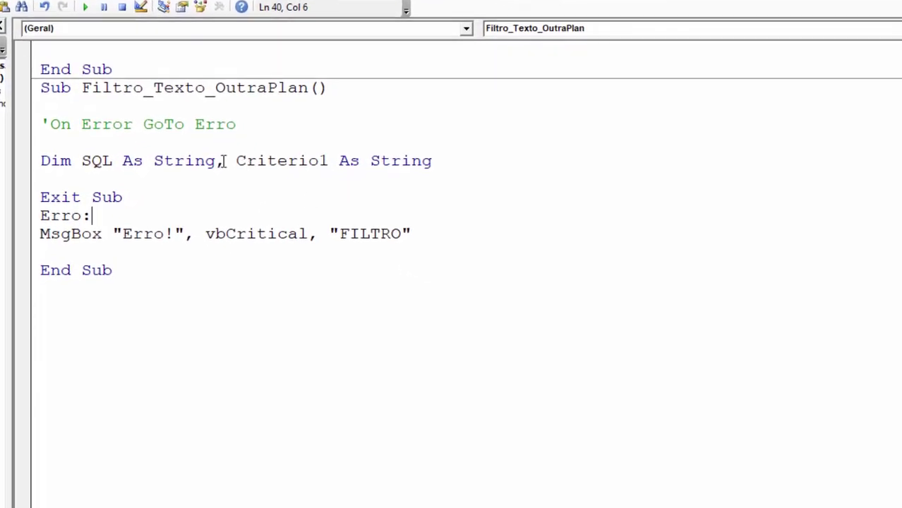
- Extend the Dim line with Criterio2 As String and Criterio3 As String
{"action": "left_click_drag", "start_coordinate": [236, 161], "coordinate": [438, 161]}
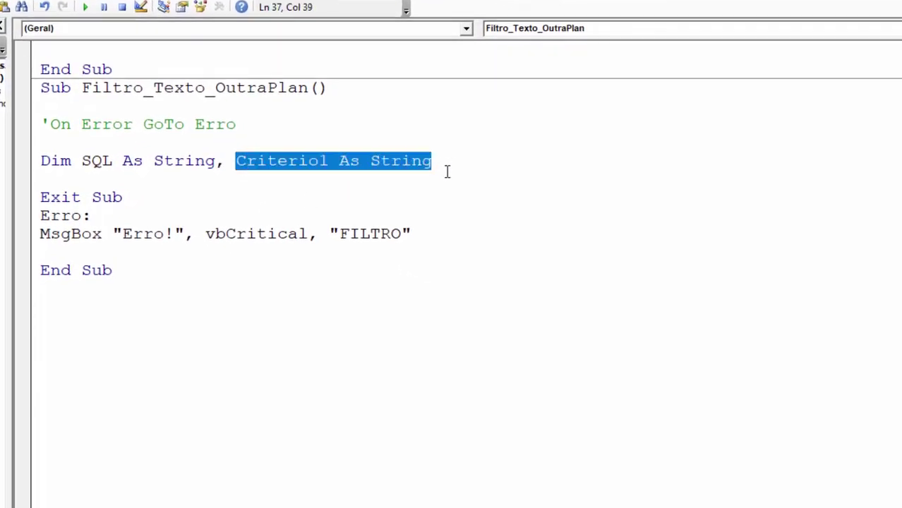
{"action": "left_click", "coordinate": [447, 165]}
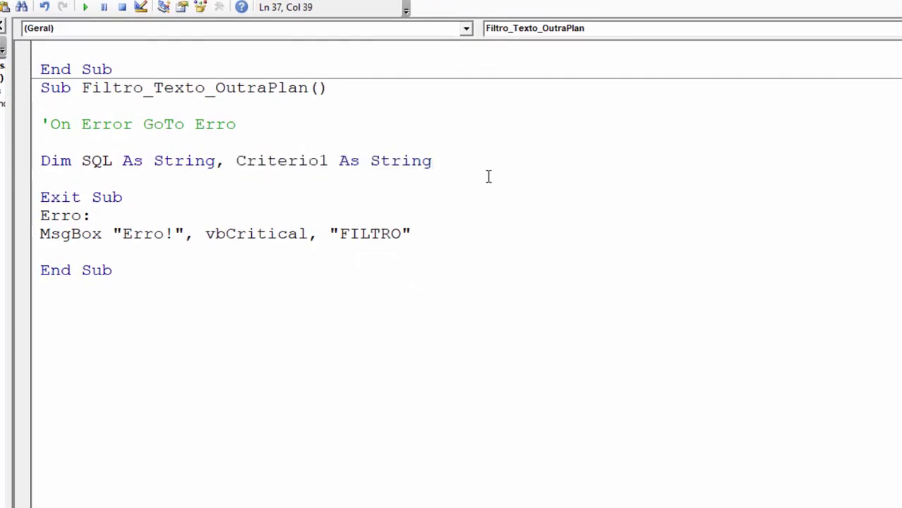
{"action": "type", "text": ","}
{"action": "key", "text": "ctrl+v"}
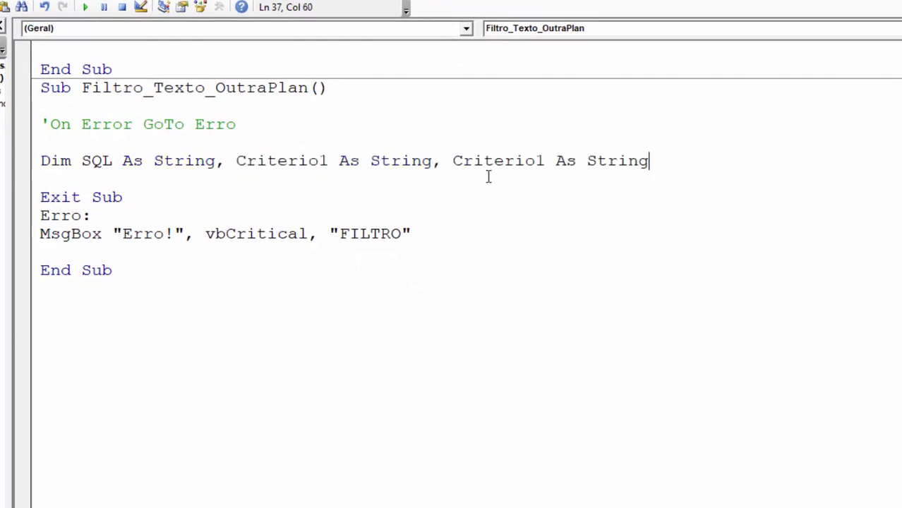
{"action": "left_click", "coordinate": [547, 161]}
{"action": "key", "text": "BackSpace"}
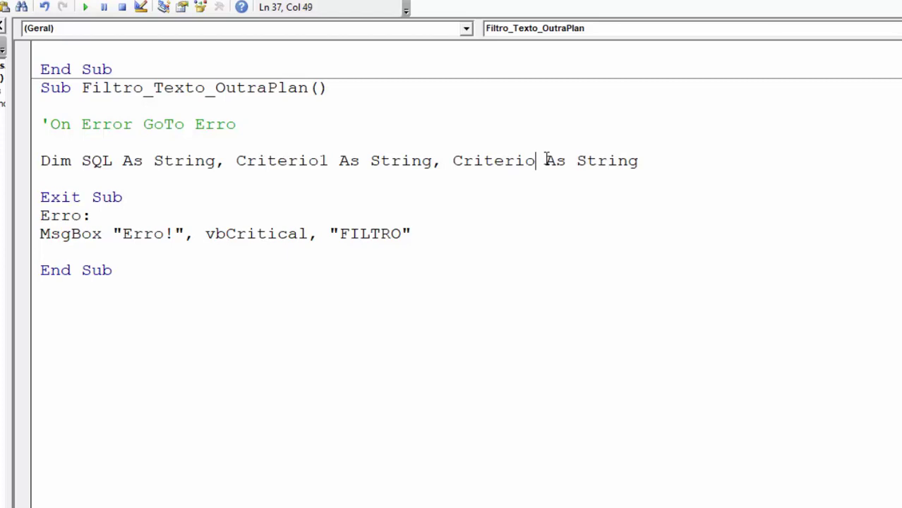
{"action": "type", "text": "2"}
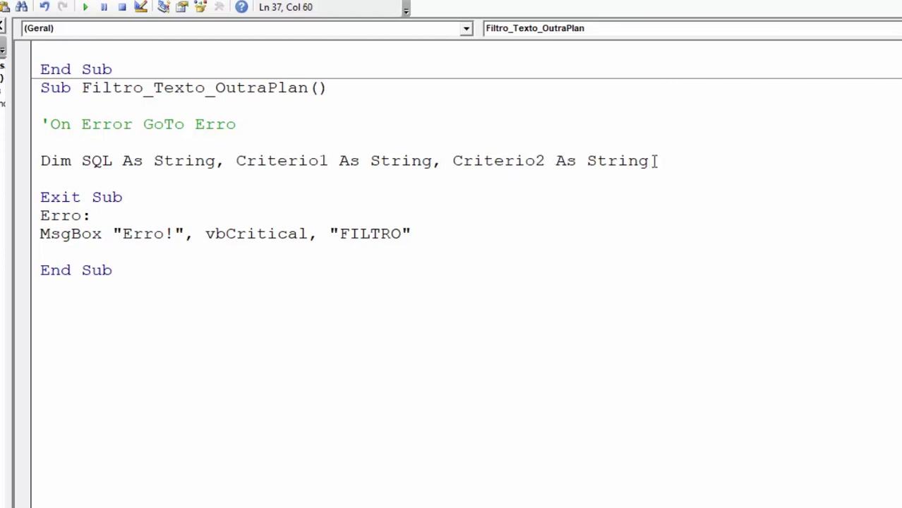
{"action": "key", "text": "ctrl+v"}
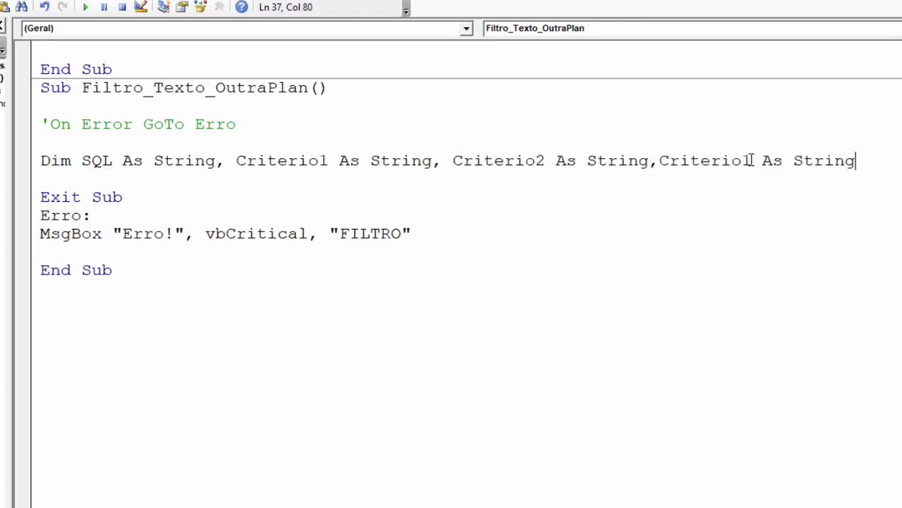
{"action": "left_click", "coordinate": [752, 161]}
{"action": "key", "text": "BackSpace"}
{"action": "type", "text": "3"}
- Add blank lines below the declarations and start a new line with Criterio1
{"action": "left_click_drag", "start_coordinate": [60, 167], "coordinate": [66, 175]}
{"action": "left_click", "coordinate": [70, 179]}
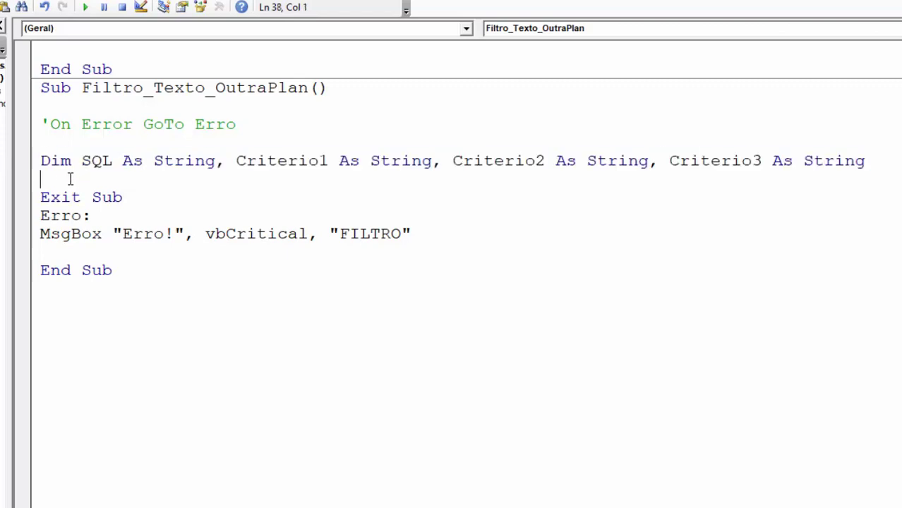
{"action": "key", "text": "Return"}
{"action": "key", "text": "Return"}
{"action": "key", "text": "Return"}
{"action": "key", "text": "Up"}
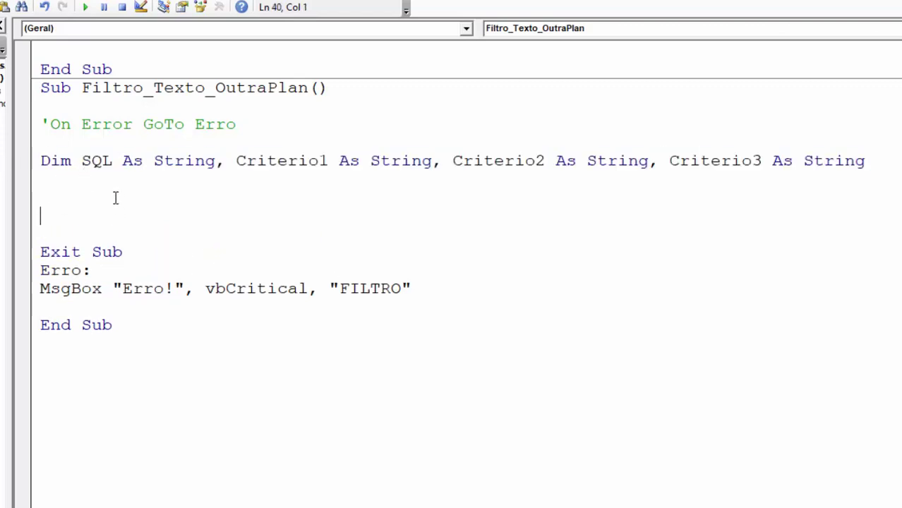
{"action": "left_click_drag", "start_coordinate": [328, 161], "coordinate": [236, 161]}
{"action": "key", "text": "ctrl+c"}
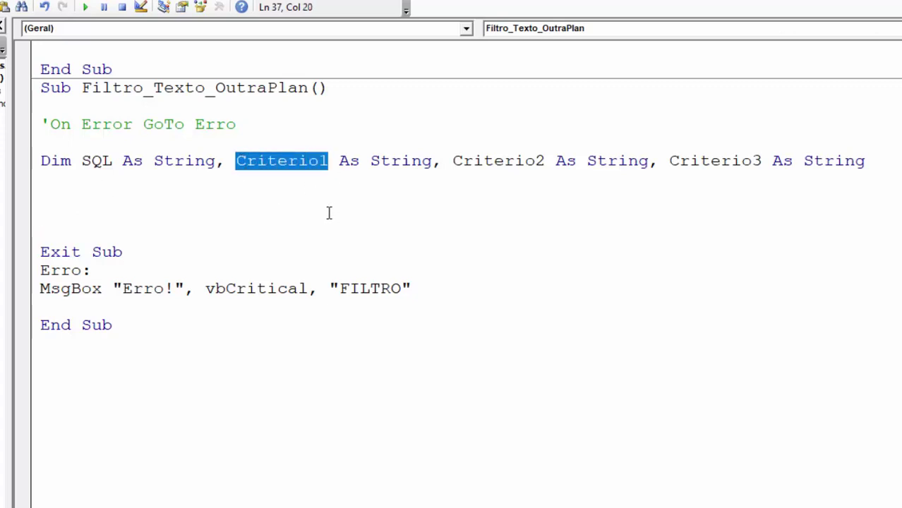
{"action": "left_click", "coordinate": [60, 204]}
{"action": "key", "text": "ctrl+v"}
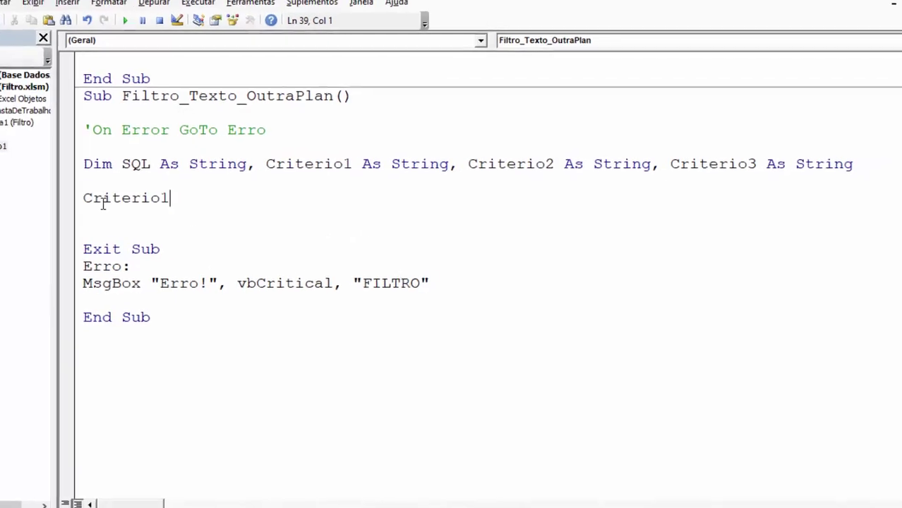
{"action": "key", "text": "Down"}
{"action": "key", "text": "Down"}
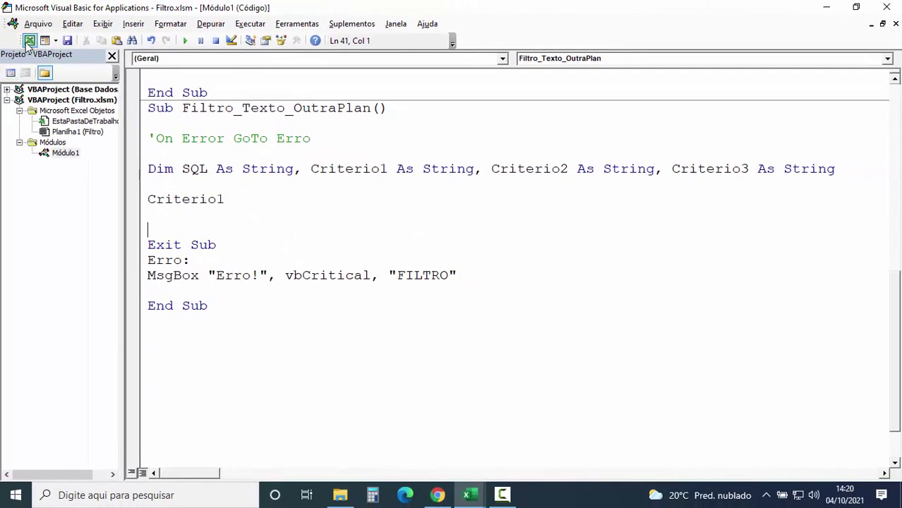
{"action": "left_click", "coordinate": [29, 40]}
- Inspect criteria cells B2 (LINHA), C2 (MARCA) and D2 (PRODUTO), then reopen the VBA editor
{"action": "left_click", "coordinate": [106, 158]}
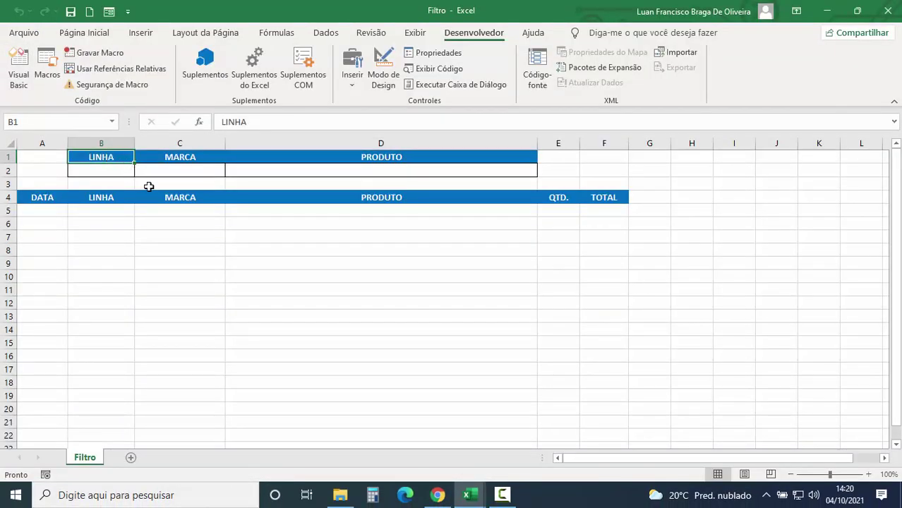
{"action": "left_click", "coordinate": [111, 172]}
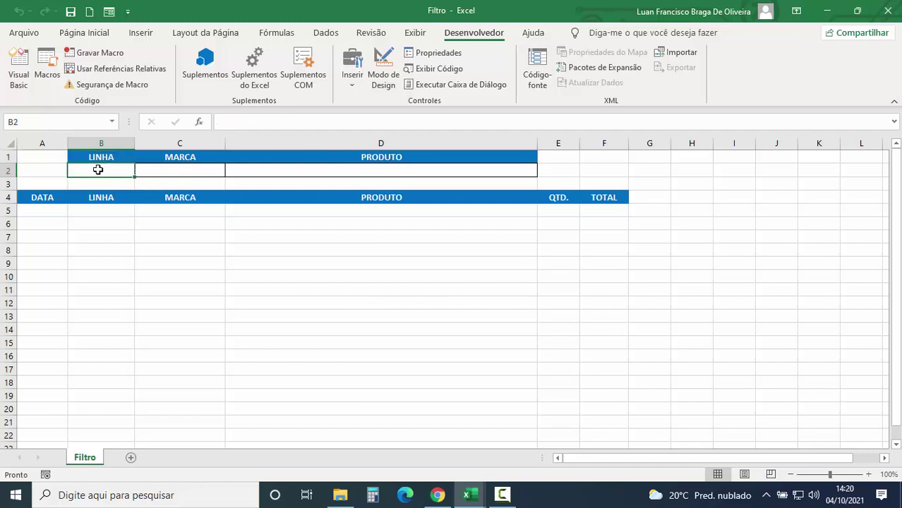
{"action": "left_click", "coordinate": [188, 171]}
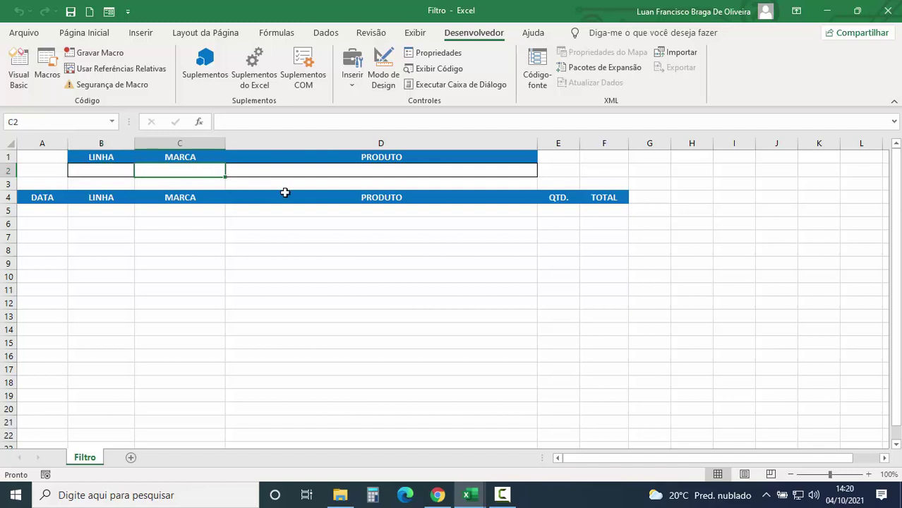
{"action": "left_click", "coordinate": [388, 170]}
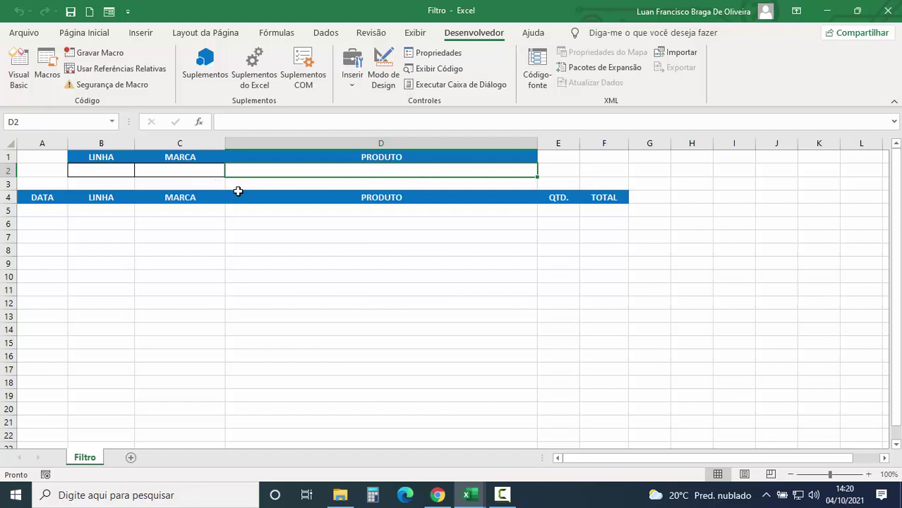
{"action": "left_click", "coordinate": [115, 170]}
{"action": "left_click", "coordinate": [19, 77]}
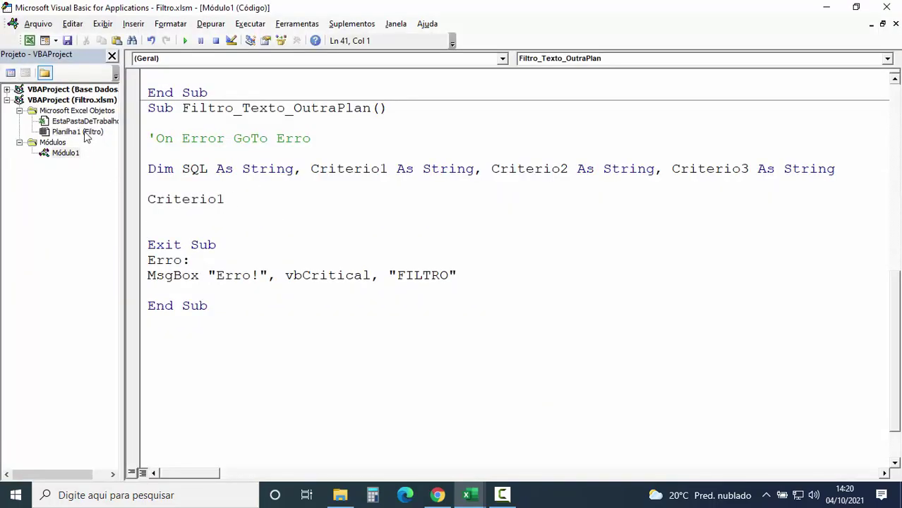
- Complete the line Criterio1 = Planilha1.Range("B2").Value
{"action": "left_click", "coordinate": [83, 132]}
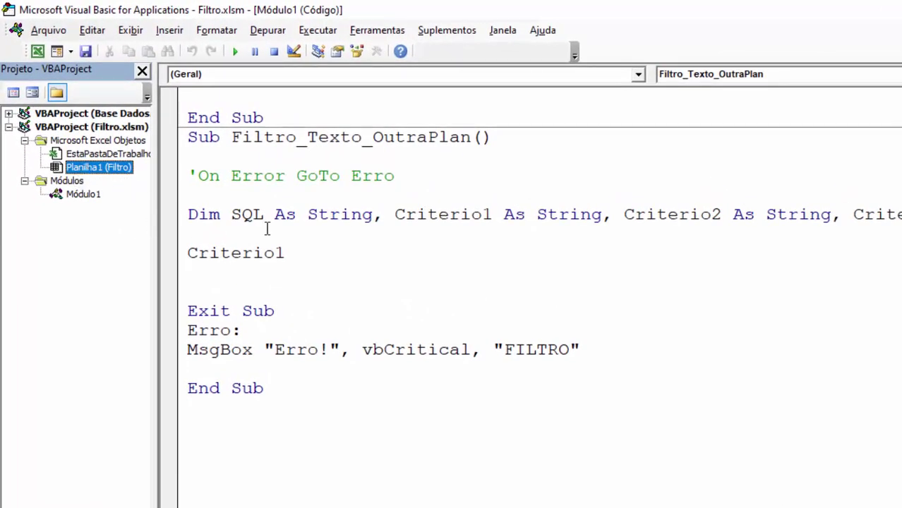
{"action": "left_click", "coordinate": [328, 252]}
{"action": "type", "text": "="}
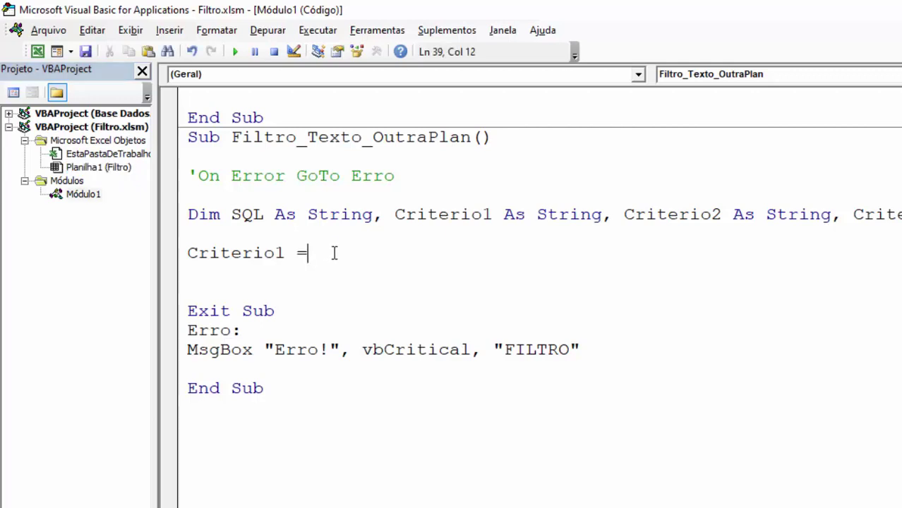
{"action": "type", "text": " PLANILHA"}
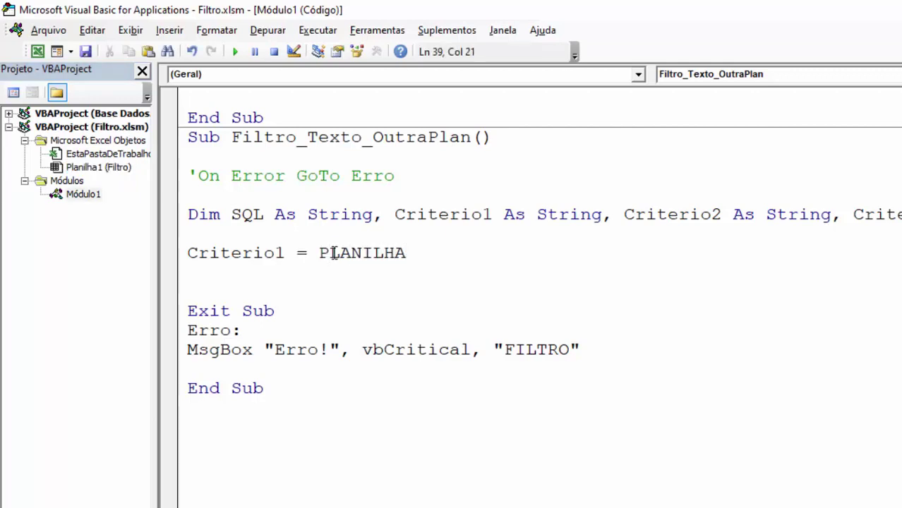
{"action": "type", "text": "1.RA"}
{"action": "key", "text": "Tab"}
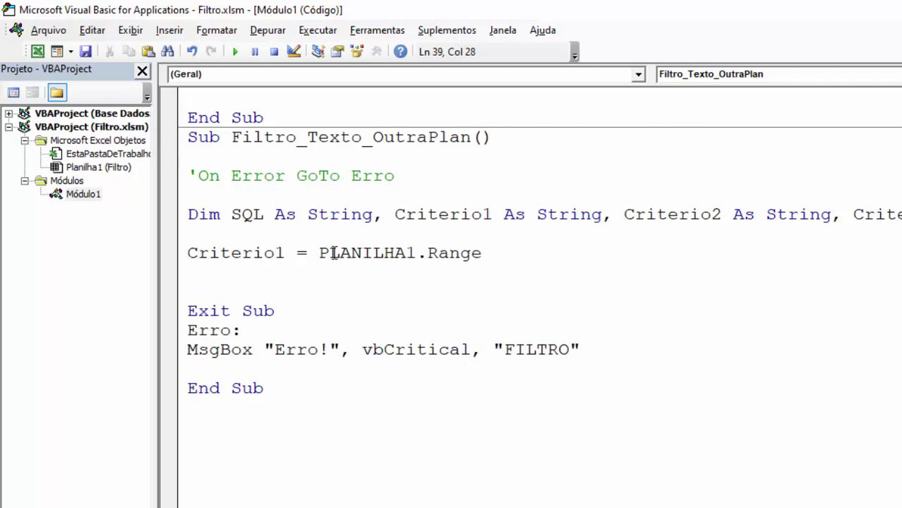
{"action": "type", "text": "().VA"}
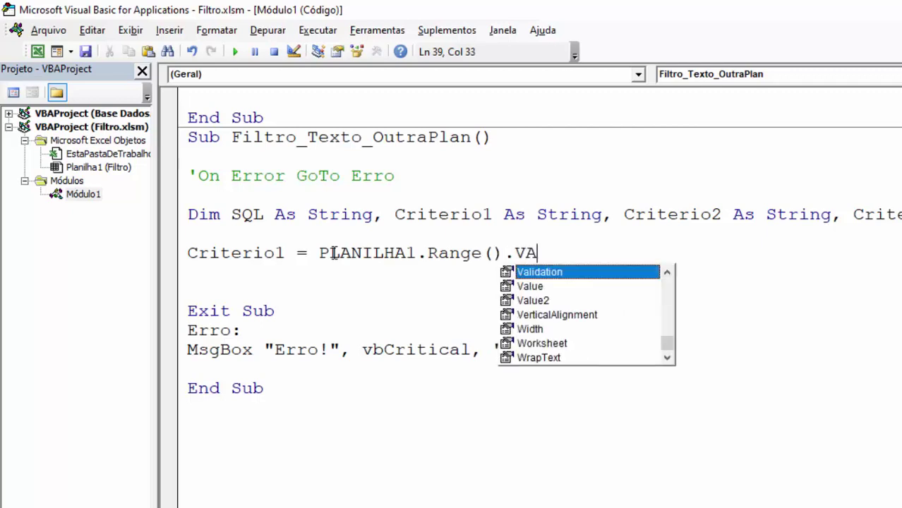
{"action": "type", "text": "LUE"}
{"action": "key", "text": "Tab"}
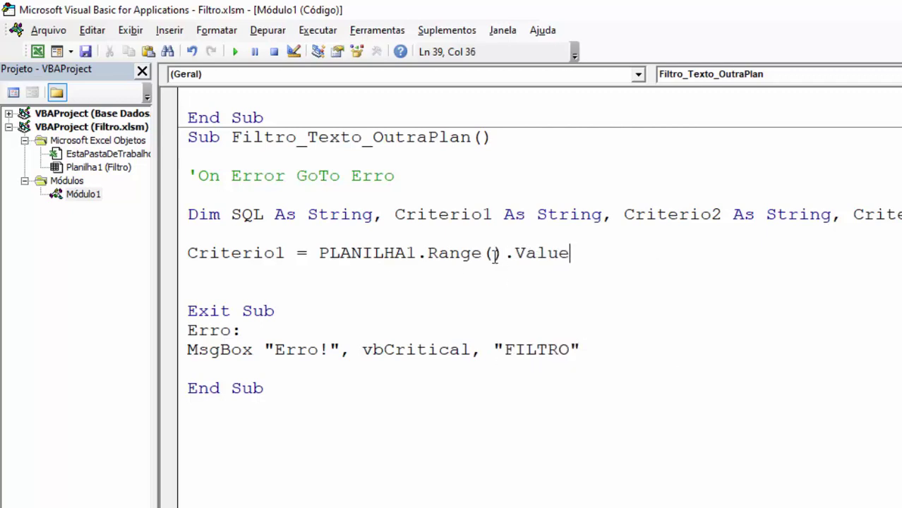
{"action": "left_click", "coordinate": [493, 254]}
{"action": "type", "text": "\"\""}
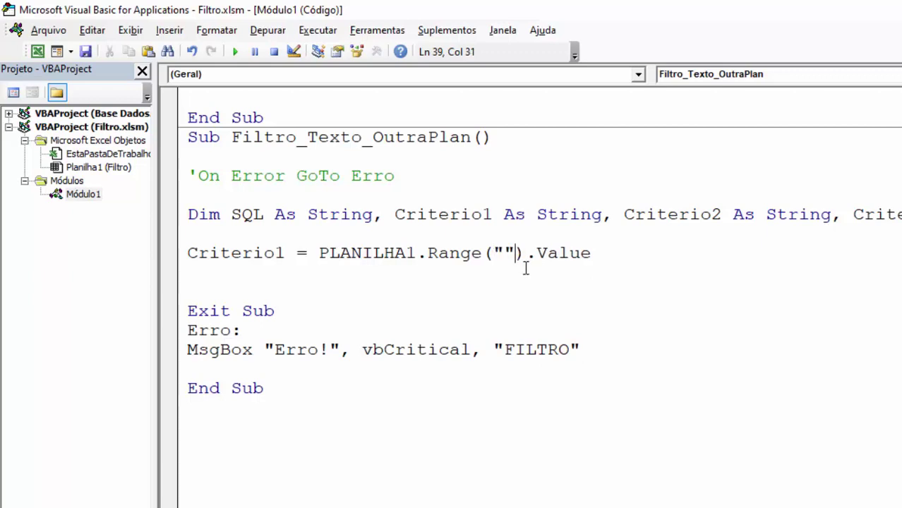
{"action": "left_click", "coordinate": [505, 252]}
{"action": "type", "text": "B"}
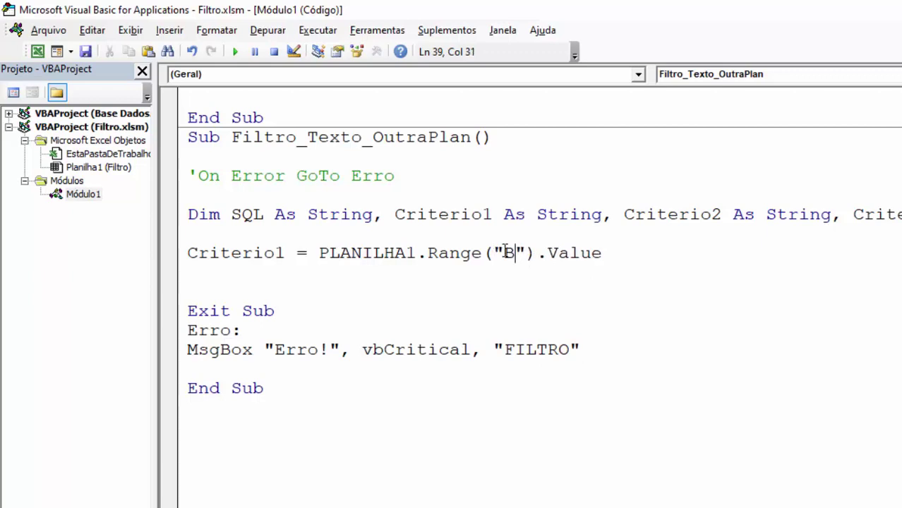
{"action": "type", "text": "2"}
{"action": "left_click", "coordinate": [465, 281]}
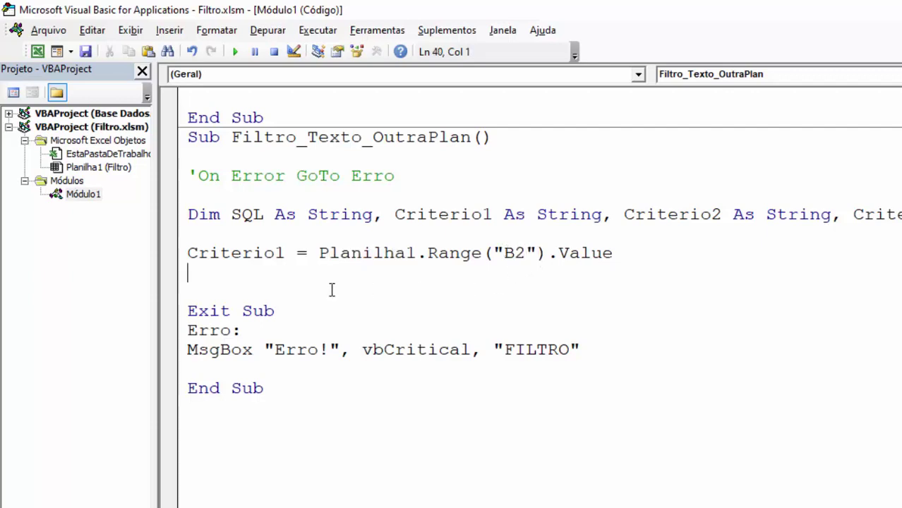
- Duplicate it as Criterio2 = Planilha1.Range("C2").Value
{"action": "left_click_drag", "start_coordinate": [188, 253], "coordinate": [644, 259]}
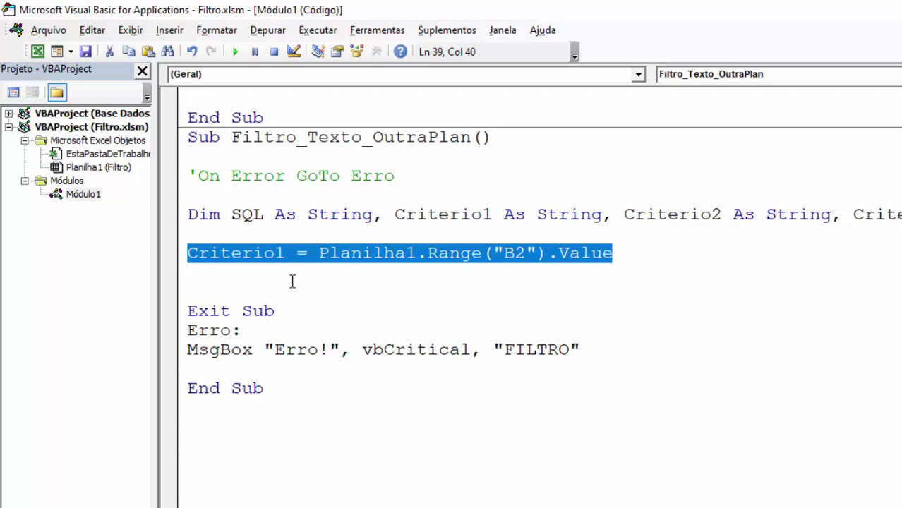
{"action": "left_click", "coordinate": [203, 275]}
{"action": "type", "text": "Criterio1 = Planilha1.Range(\"B2\").Value"}
{"action": "left_click_drag", "start_coordinate": [275, 272], "coordinate": [285, 272]}
{"action": "key", "text": "ctrl+c"}
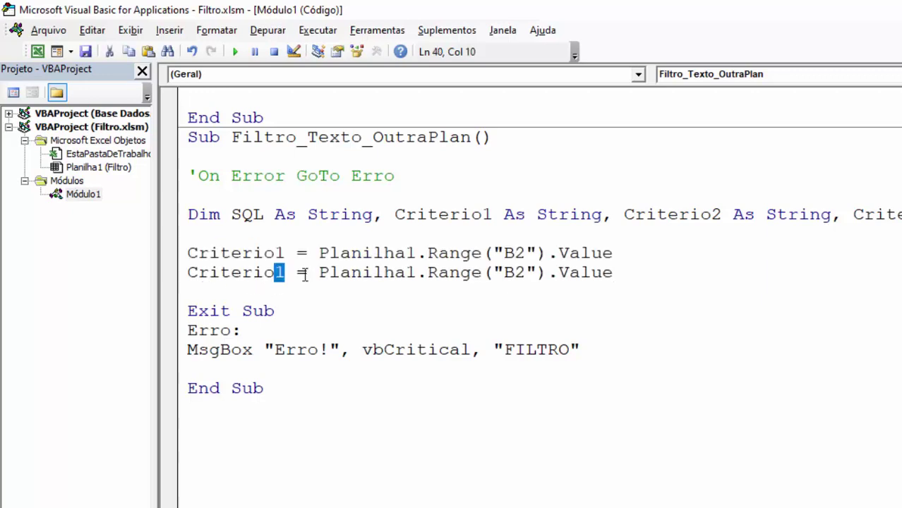
{"action": "type", "text": "2"}
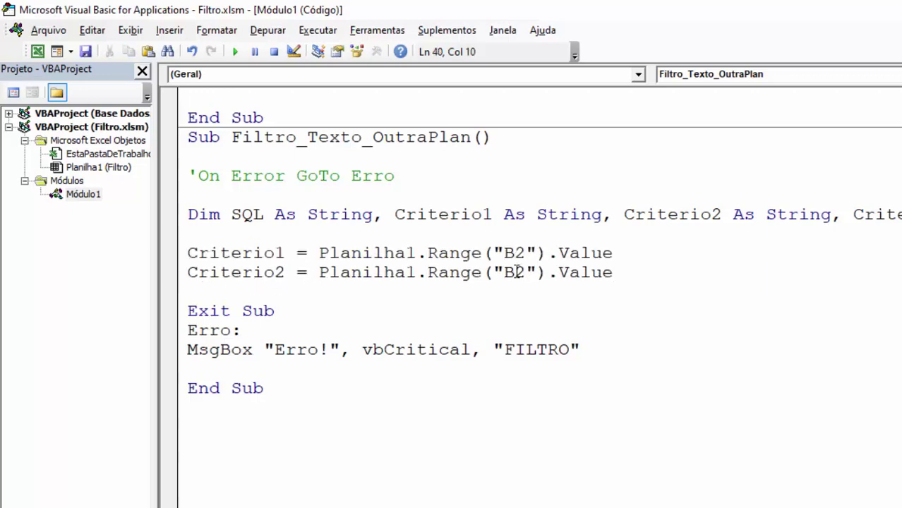
{"action": "left_click", "coordinate": [515, 273]}
{"action": "key", "text": "BackSpace"}
{"action": "type", "text": "C"}
- Add Criterio3 = Planilha1.Range("D2").Value below, followed by a blank line
{"action": "left_click", "coordinate": [231, 292]}
{"action": "type", "text": "Criterio1 = Planilha1.Range(\"B2\").Value"}
{"action": "key", "text": "Return"}
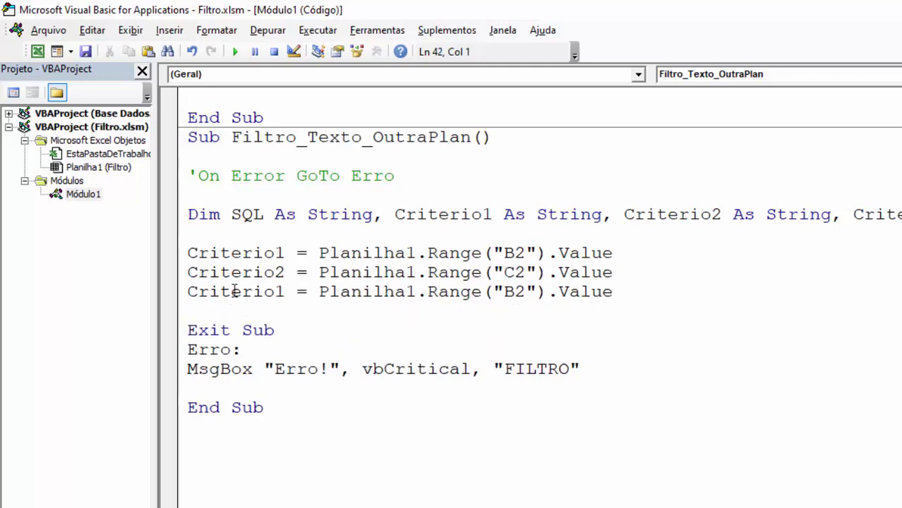
{"action": "left_click", "coordinate": [285, 292]}
{"action": "key", "text": "BackSpace"}
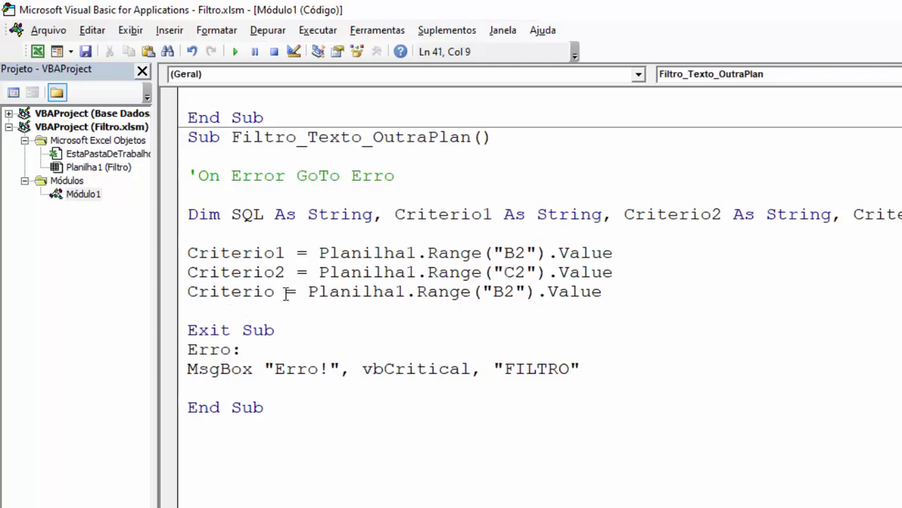
{"action": "type", "text": "3"}
{"action": "left_click", "coordinate": [515, 291]}
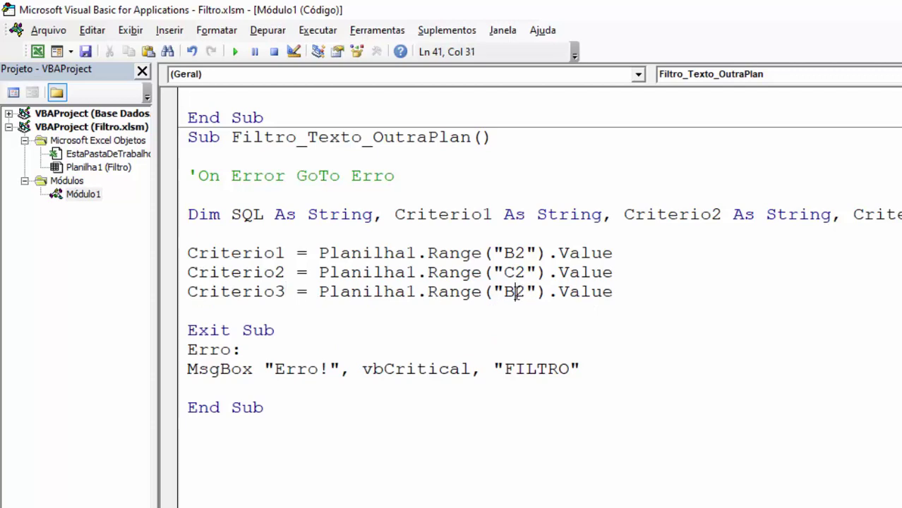
{"action": "key", "text": "BackSpace"}
{"action": "type", "text": "D"}
{"action": "left_click", "coordinate": [637, 289]}
{"action": "key", "text": "Return"}
{"action": "key", "text": "Return"}
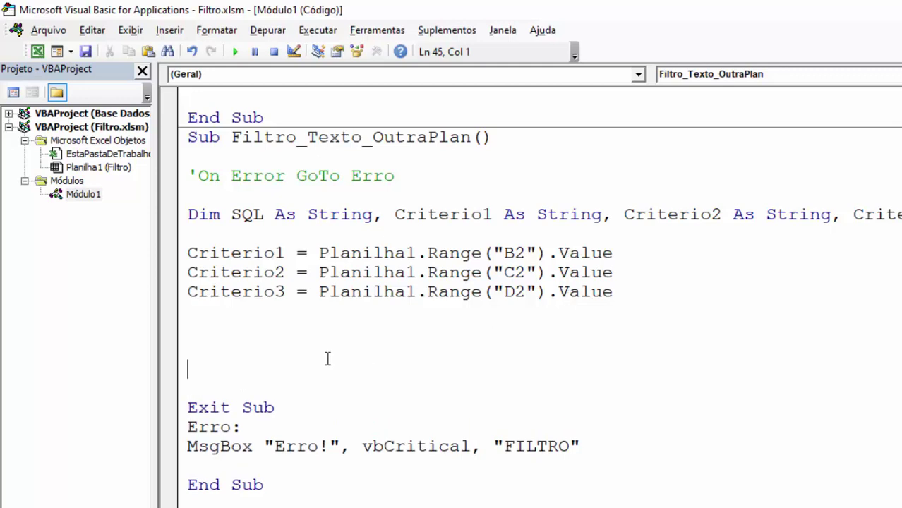
- Write the If condition Criterio1 = Empty And Criterio2 = Empty by copying and renumbering
{"action": "scroll", "coordinate": [311, 353], "scroll_direction": "down", "scroll_amount": 1}
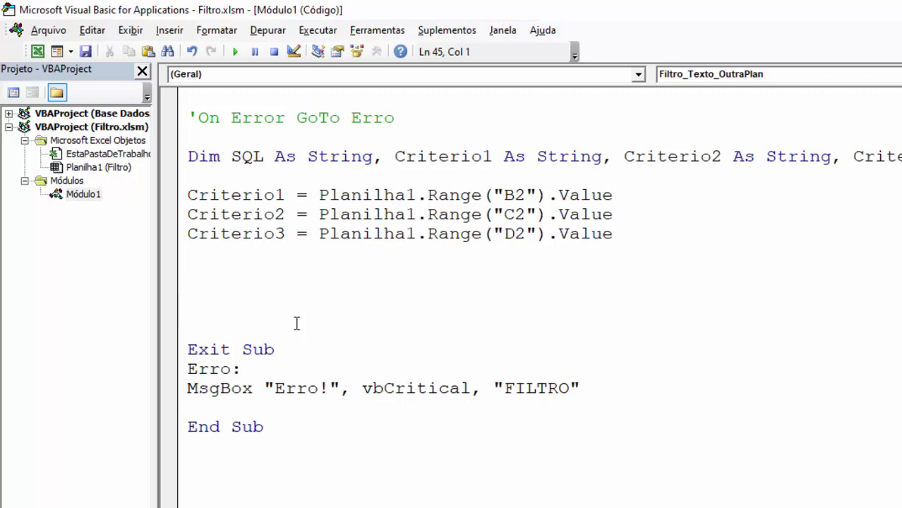
{"action": "left_click_drag", "start_coordinate": [285, 195], "coordinate": [178, 195]}
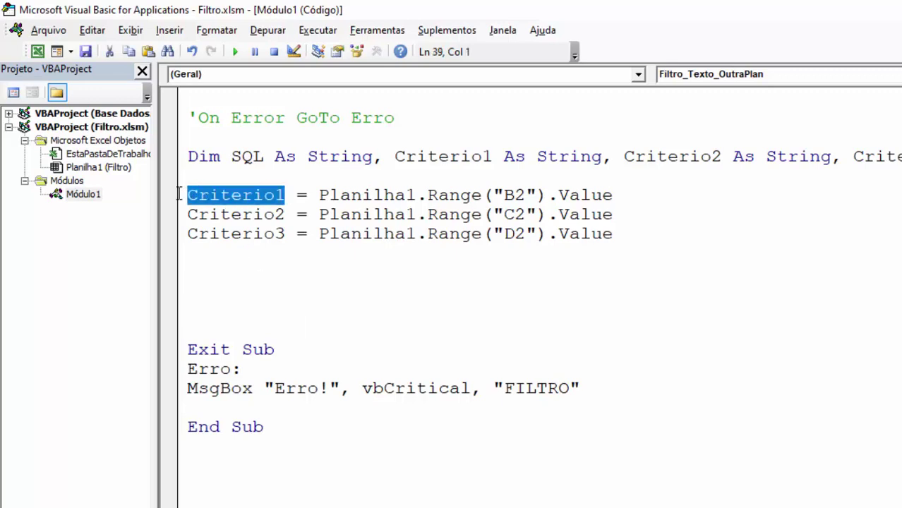
{"action": "left_click", "coordinate": [218, 281]}
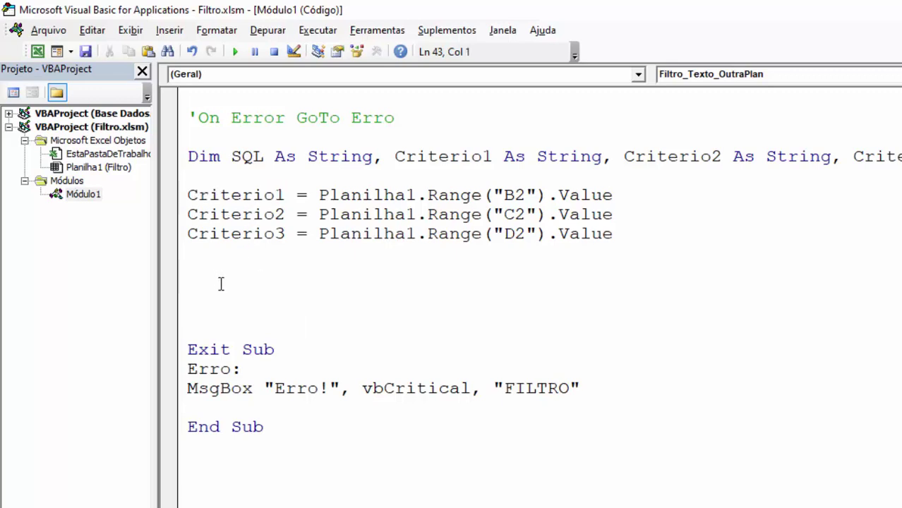
{"action": "type", "text": "IF"}
{"action": "key", "text": "ctrl+v"}
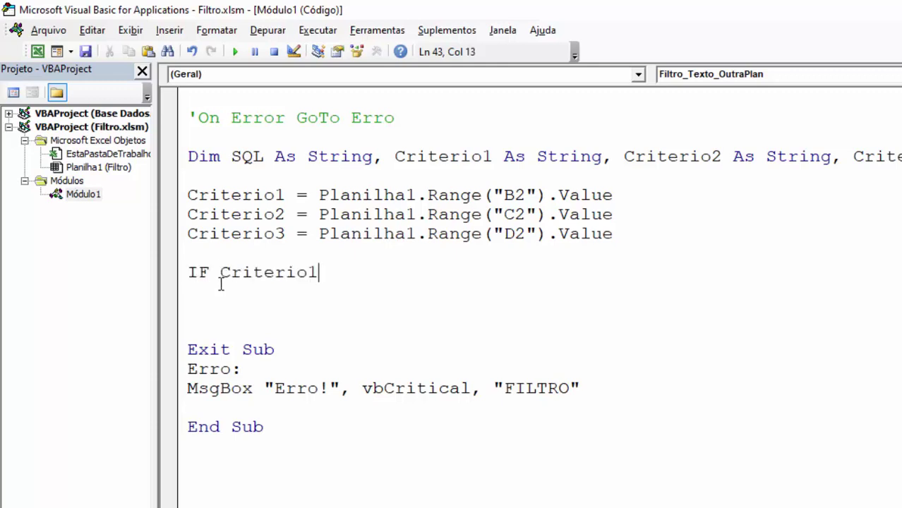
{"action": "type", "text": "= EMPTY "}
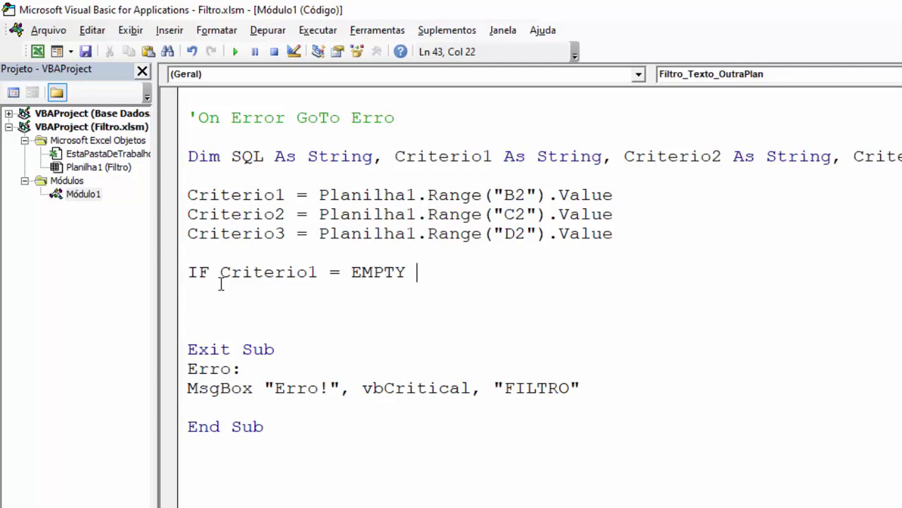
{"action": "type", "text": "AND"}
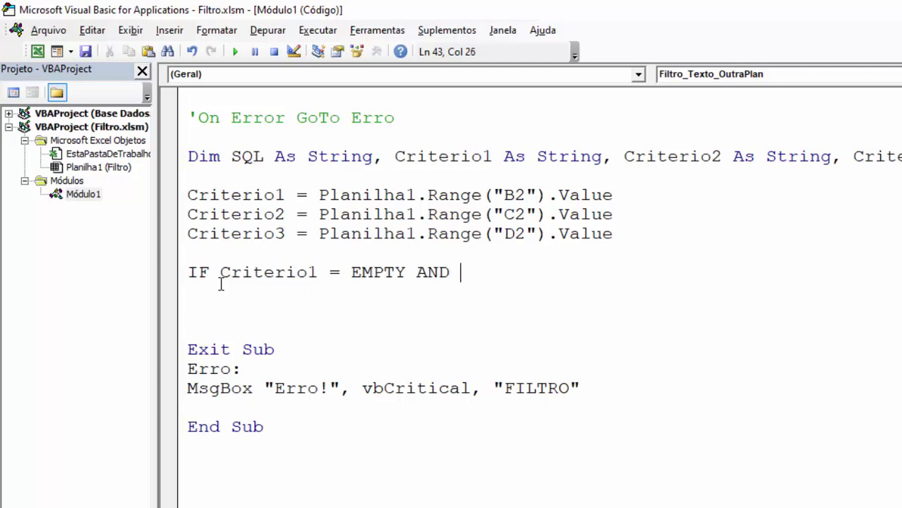
{"action": "left_click", "coordinate": [299, 272]}
{"action": "left_click", "coordinate": [218, 272]}
{"action": "left_click_drag", "start_coordinate": [218, 272], "coordinate": [406, 272]}
{"action": "key", "text": "ctrl+c"}
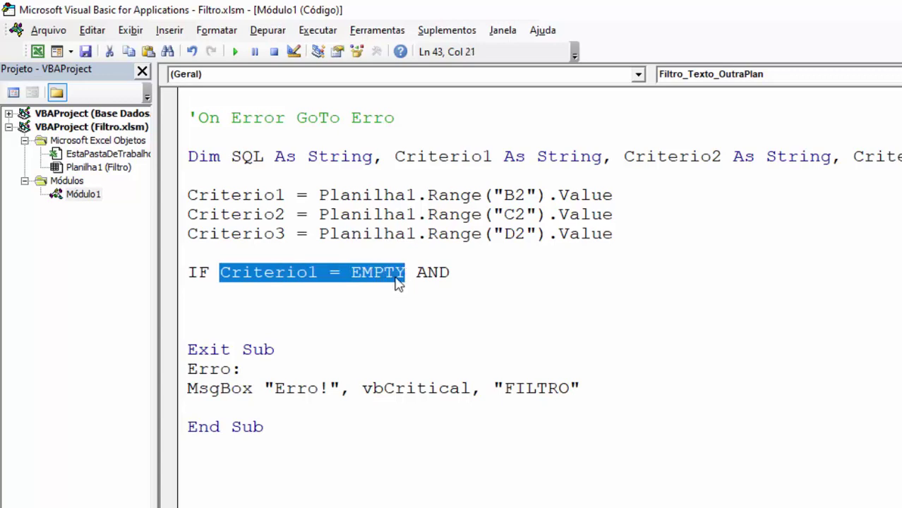
{"action": "left_click", "coordinate": [499, 276]}
{"action": "key", "text": "ctrl+v"}
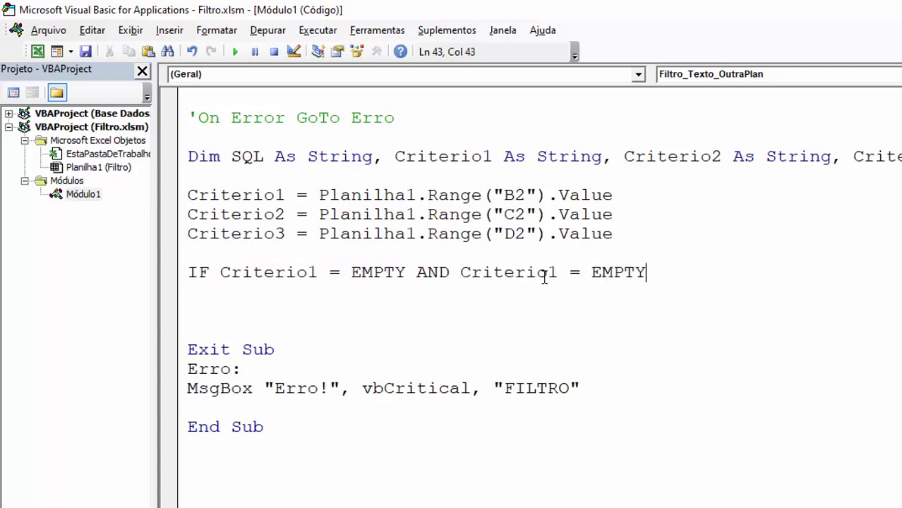
{"action": "left_click", "coordinate": [559, 271]}
{"action": "key", "text": "BackSpace"}
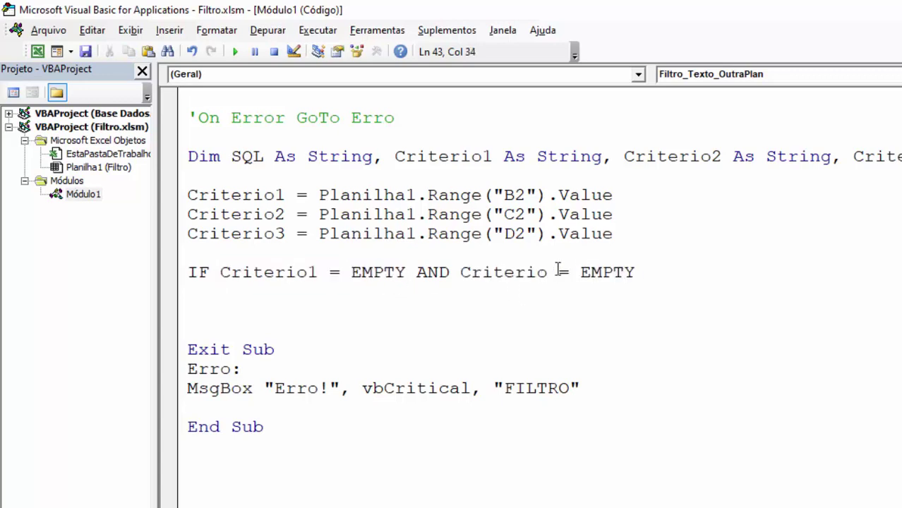
{"action": "type", "text": "2"}
- Dismiss the compile error and append And Criterio3 = Empty to the condition
{"action": "left_click", "coordinate": [666, 261]}
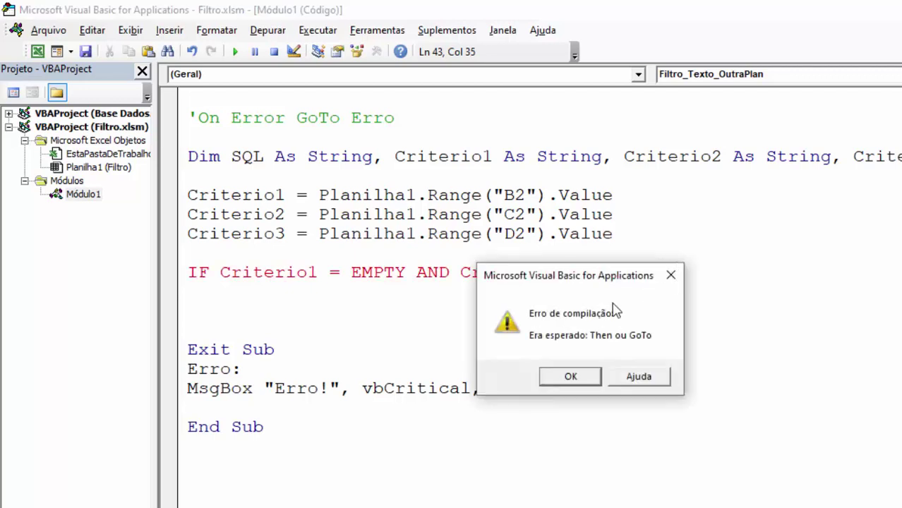
{"action": "left_click", "coordinate": [570, 375]}
{"action": "type", "text": "AN"}
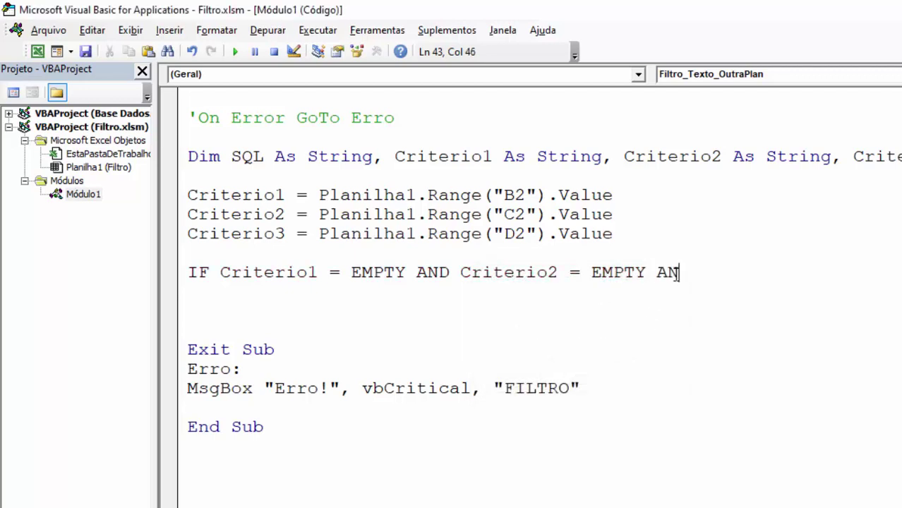
{"action": "type", "text": "D Criterio1 = EMPTY"}
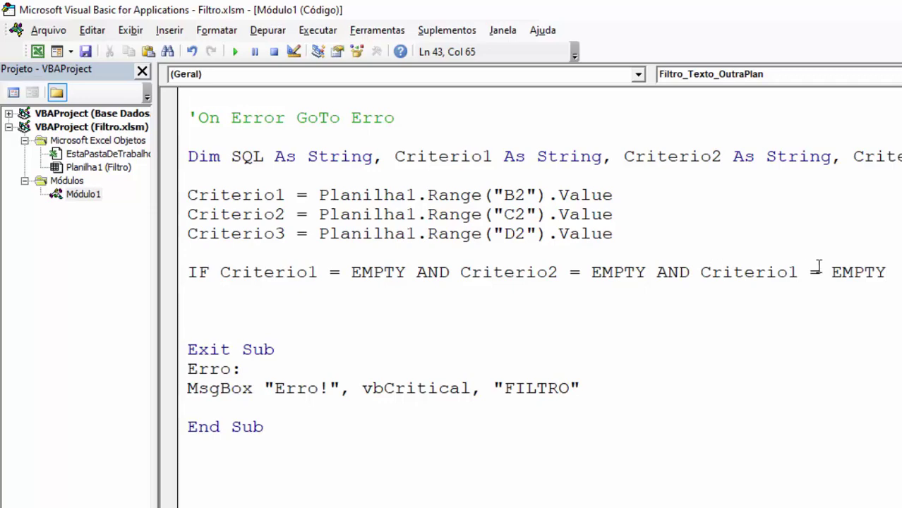
{"action": "left_click", "coordinate": [799, 272]}
{"action": "key", "text": "BackSpace"}
{"action": "type", "text": "3"}
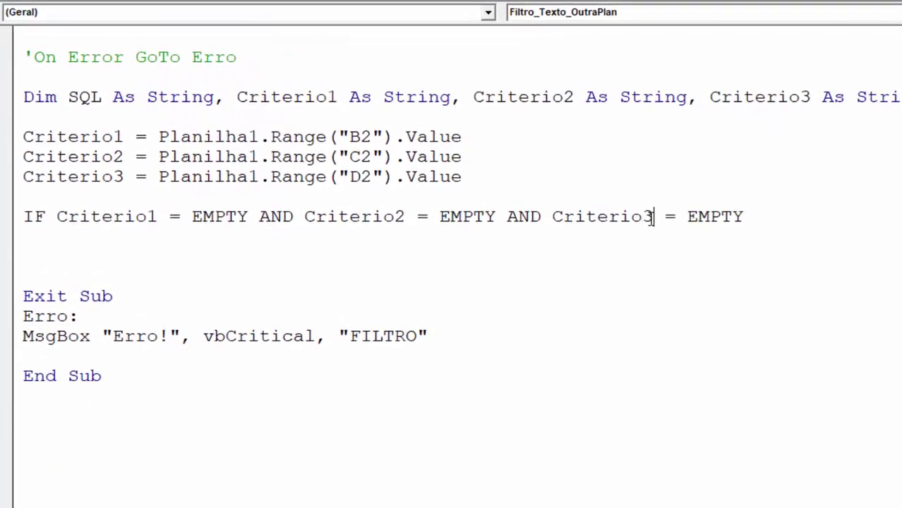
- Finish the block with Then, Exit Sub and End If
{"action": "left_click", "coordinate": [779, 213]}
{"action": "type", "text": "THEN"}
{"action": "key", "text": "Return"}
{"action": "key", "text": "Return"}
{"action": "type", "text": "EX"}
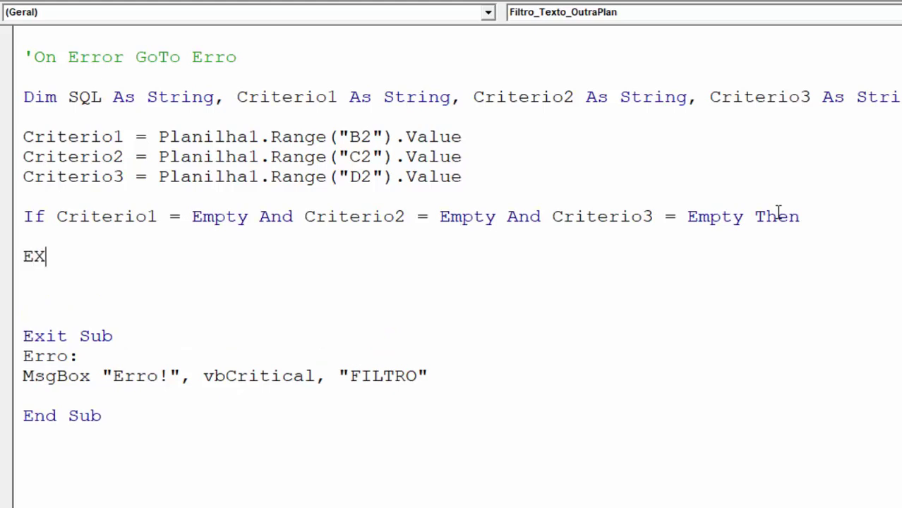
{"action": "type", "text": "IT SUB"}
{"action": "key", "text": "Return"}
{"action": "type", "text": "END "}
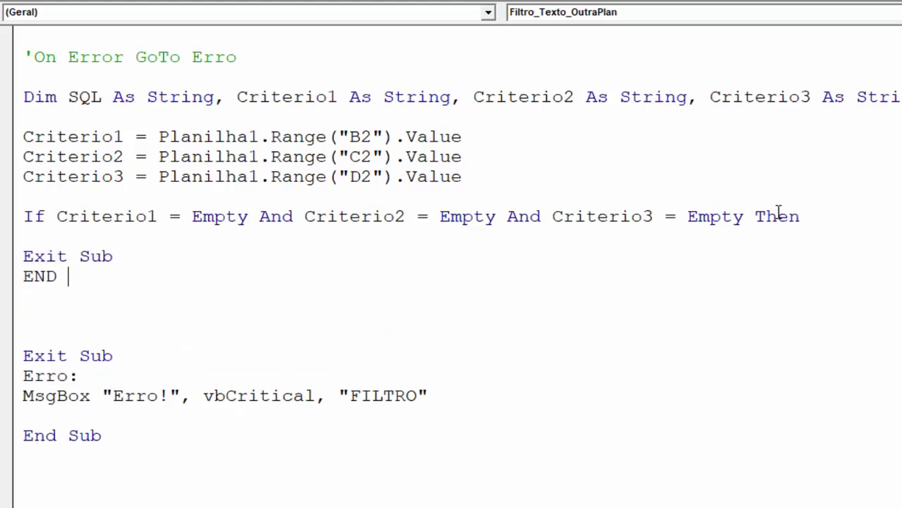
{"action": "type", "text": "IF"}
{"action": "left_click", "coordinate": [74, 307]}
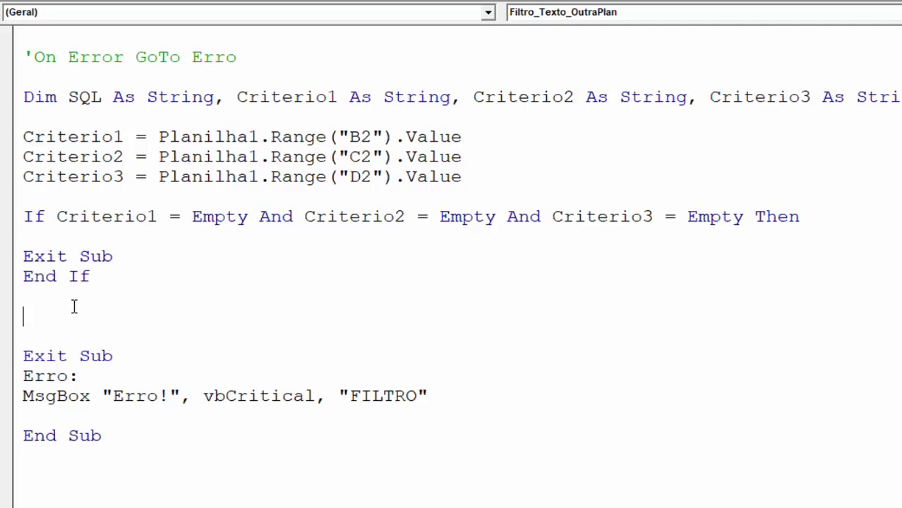
{"action": "left_click", "coordinate": [57, 240]}
- In Excel's Filtro sheet, check the results range from cell A5 across to F5
{"action": "key", "text": "alt+F11"}
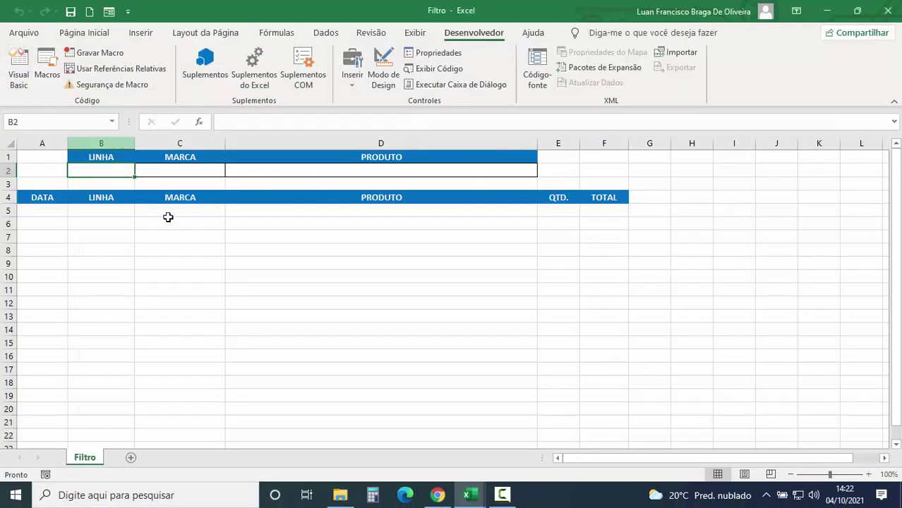
{"action": "left_click", "coordinate": [49, 209]}
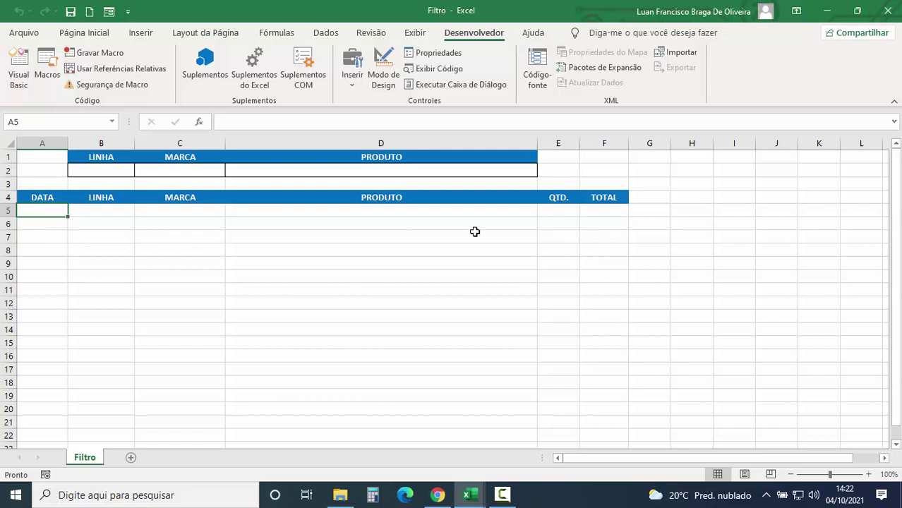
{"action": "left_click", "coordinate": [605, 210]}
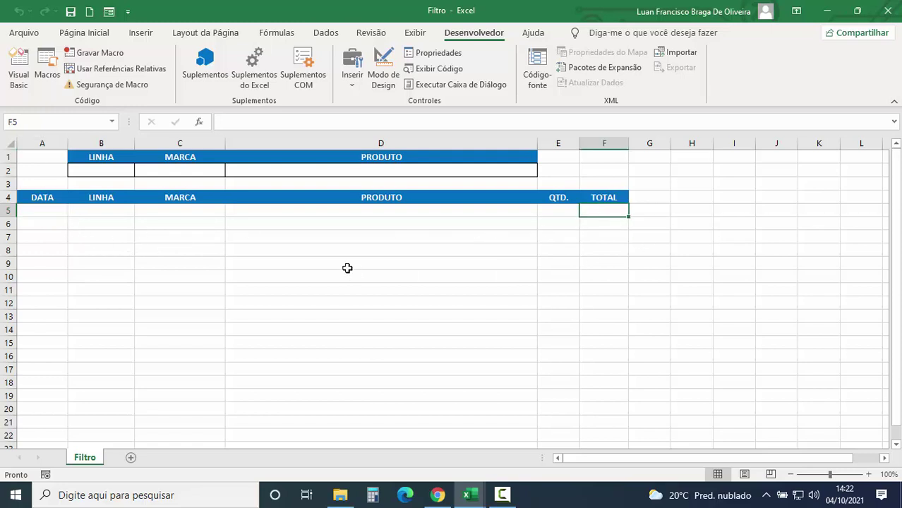
- Inside the If block, type Planilha1.Range("A5:F100000")
{"action": "left_click", "coordinate": [18, 78]}
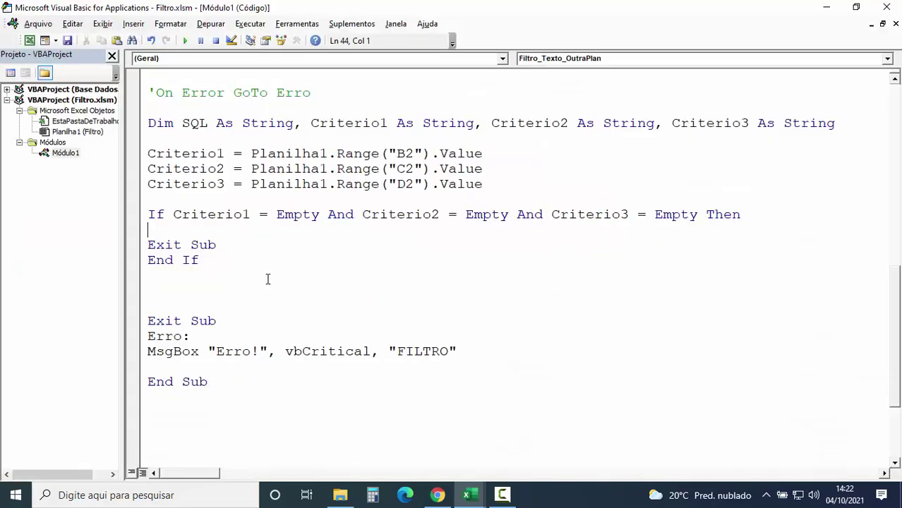
{"action": "type", "text": "PLA"}
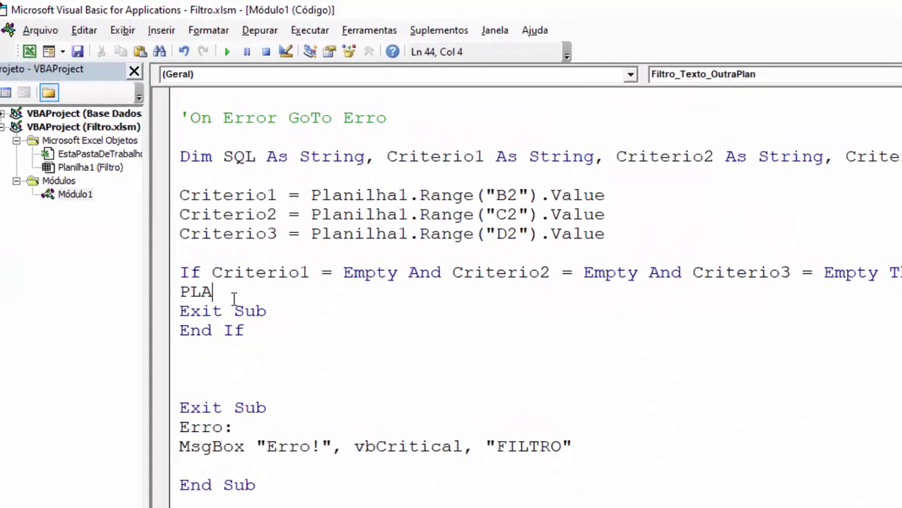
{"action": "type", "text": "NILHA1"}
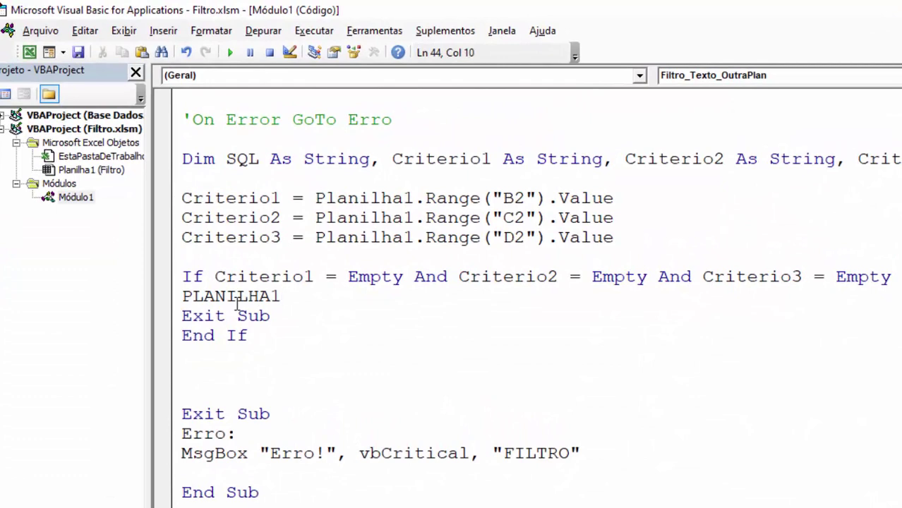
{"action": "type", "text": ".RA"}
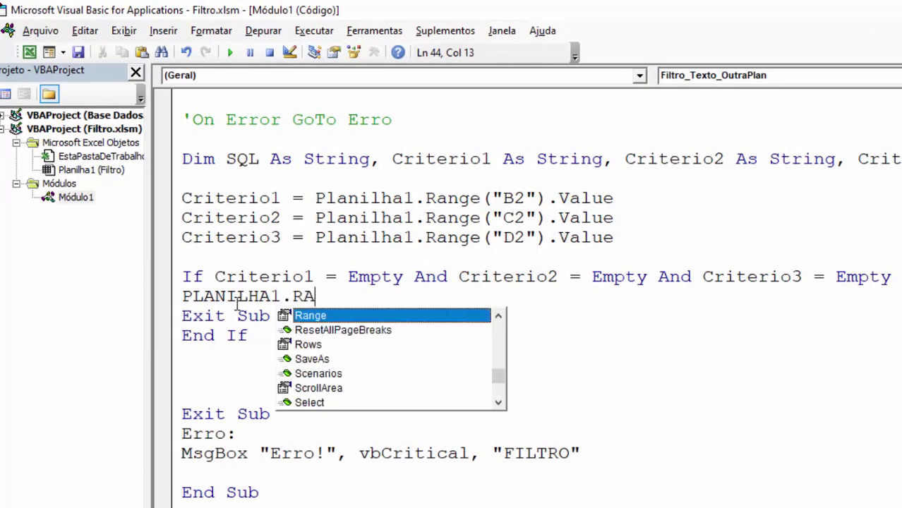
{"action": "key", "text": "Tab"}
{"action": "type", "text": "()"}
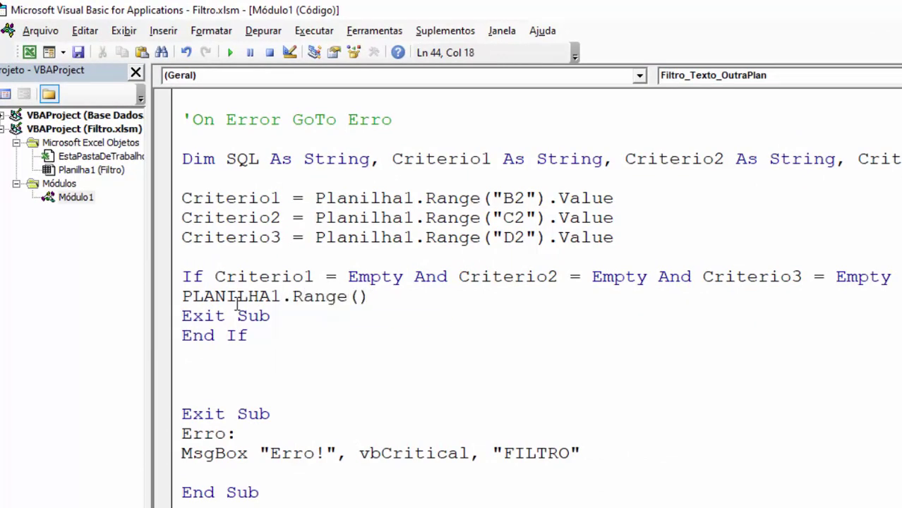
{"action": "left_click", "coordinate": [358, 297]}
{"action": "type", "text": "\"\""}
{"action": "left_click", "coordinate": [371, 296]}
{"action": "type", "text": "A5:"}
{"action": "type", "text": "A"}
{"action": "key", "text": "BackSpace"}
{"action": "type", "text": "F10"}
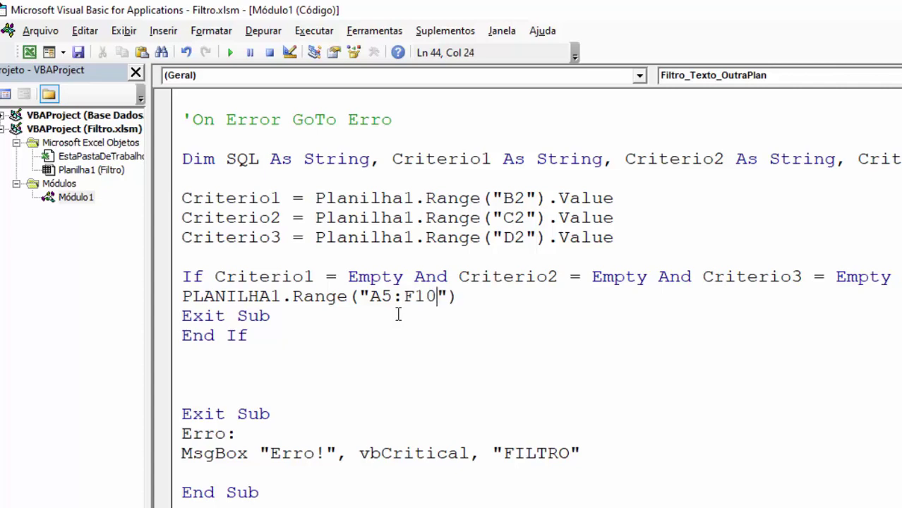
{"action": "type", "text": "0"}
{"action": "type", "text": "000"}
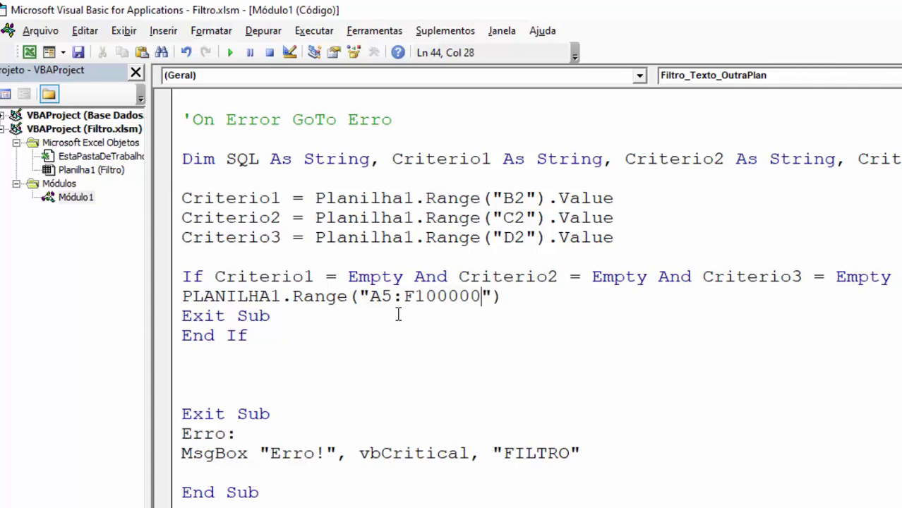
- Append .ClearContents to the Planilha1 range line
{"action": "left_click", "coordinate": [512, 297]}
{"action": "type", "text": ".CEL"}
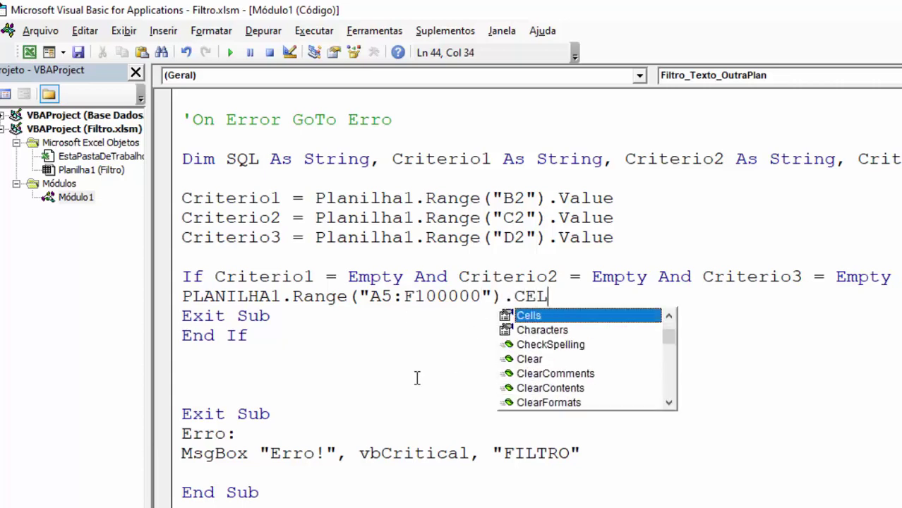
{"action": "key", "text": "BackSpace"}
{"action": "key", "text": "BackSpace"}
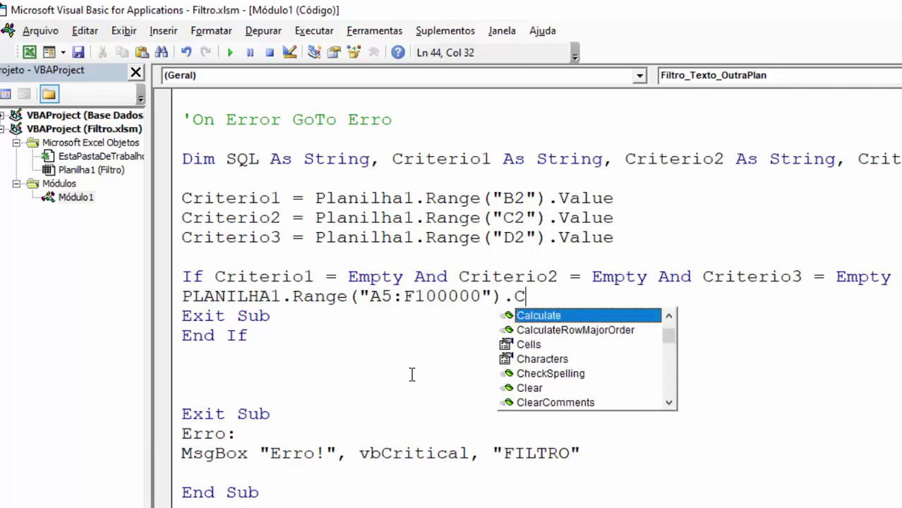
{"action": "type", "text": "LEA"}
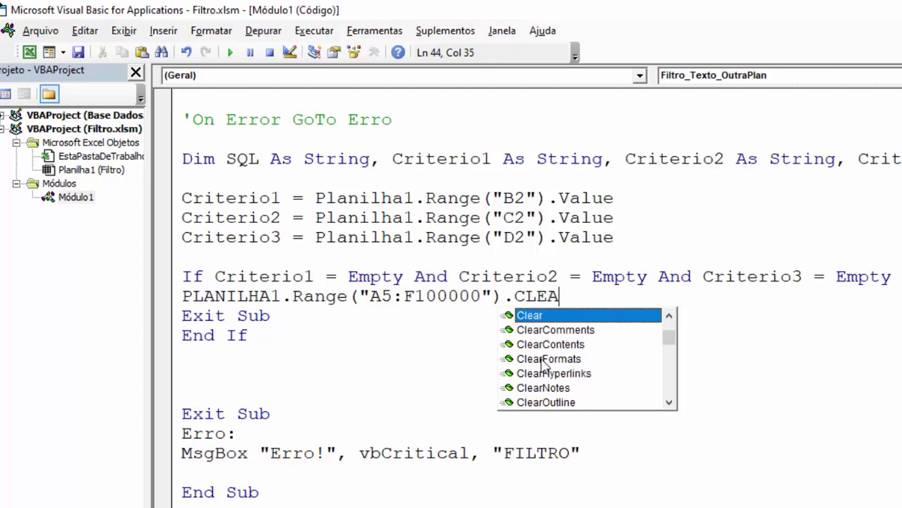
{"action": "double_click", "coordinate": [543, 346]}
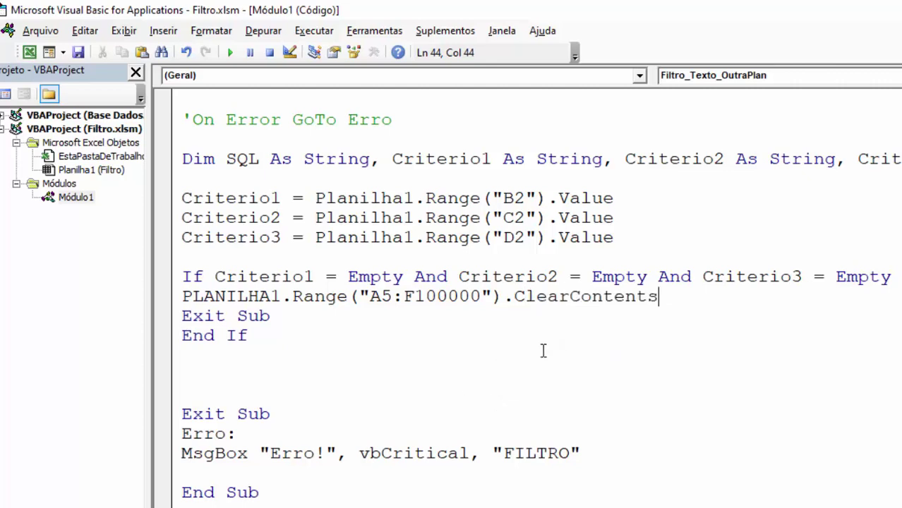
{"action": "left_click", "coordinate": [508, 374]}
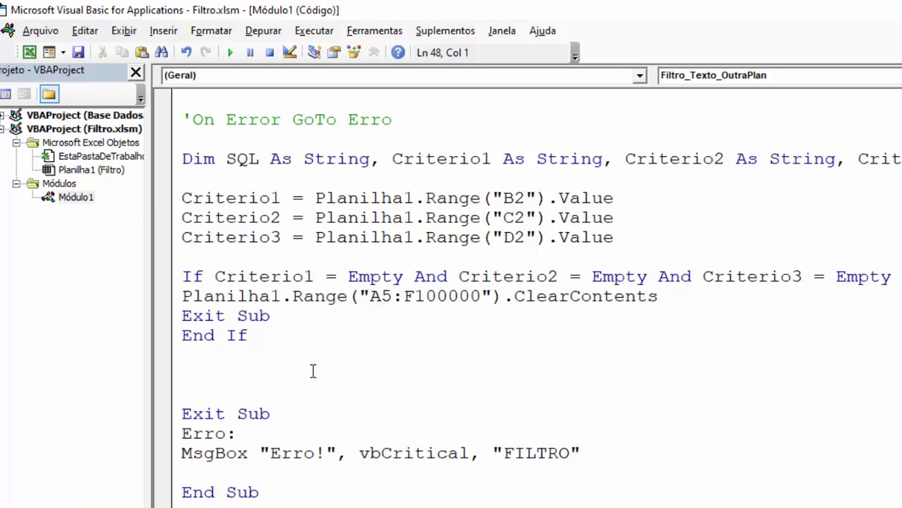
- Indent the ClearContents and Exit Sub lines inside the If block
{"action": "scroll", "coordinate": [317, 378], "scroll_direction": "up", "scroll_amount": 1}
{"action": "scroll", "coordinate": [324, 378], "scroll_direction": "down", "scroll_amount": 1}
{"action": "left_click_drag", "start_coordinate": [182, 297], "coordinate": [294, 311]}
{"action": "key", "text": "Tab"}
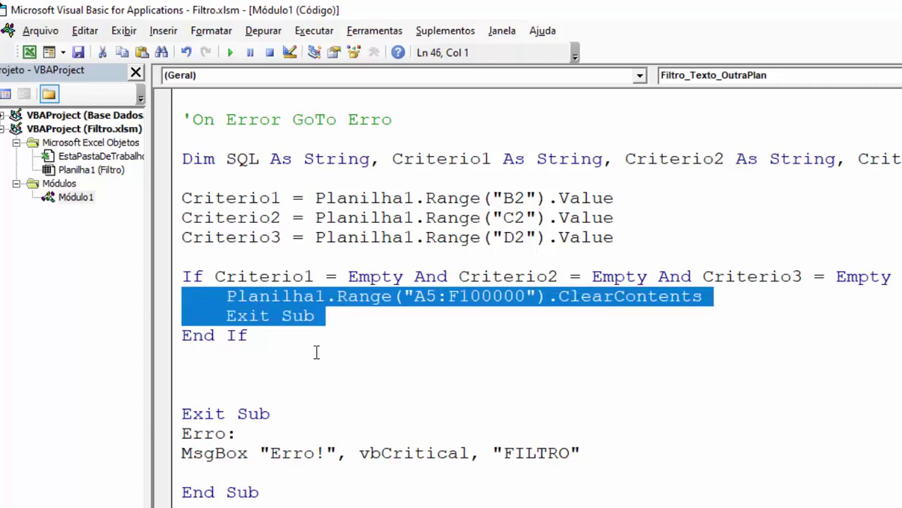
{"action": "left_click", "coordinate": [244, 382]}
{"action": "scroll", "coordinate": [255, 367], "scroll_direction": "down", "scroll_amount": 3}
{"action": "scroll", "coordinate": [254, 367], "scroll_direction": "up", "scroll_amount": 3}
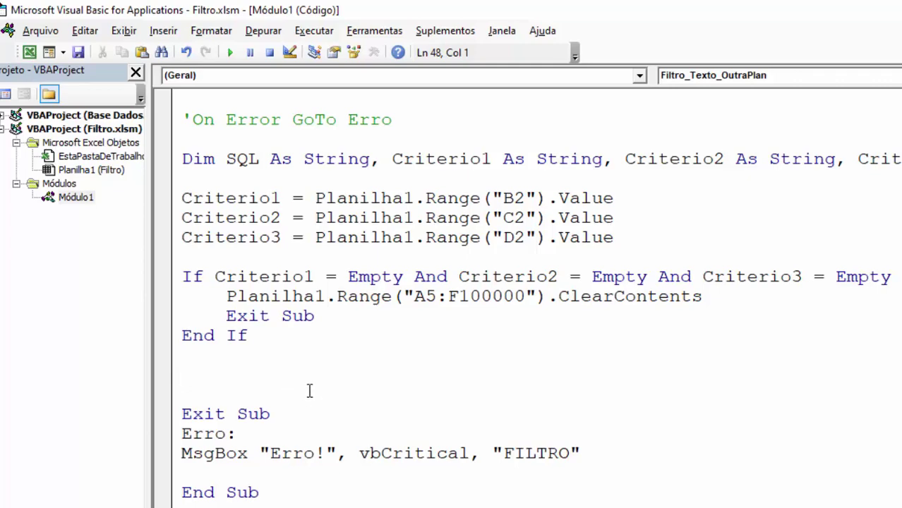
- After checking the rs declaration, add Set rs = New ADODB.Recordset below End If
{"action": "scroll", "coordinate": [344, 395], "scroll_direction": "up", "scroll_amount": 7}
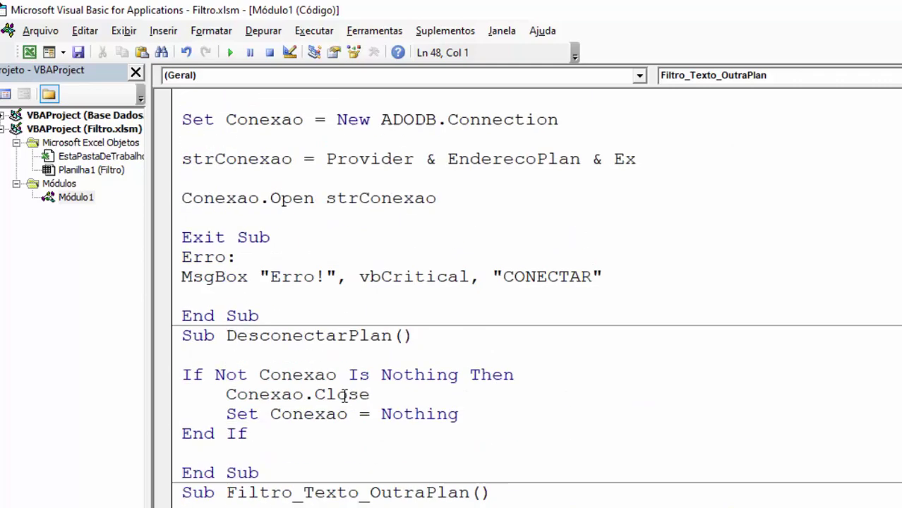
{"action": "scroll", "coordinate": [344, 395], "scroll_direction": "up", "scroll_amount": 4}
{"action": "left_click", "coordinate": [281, 120]}
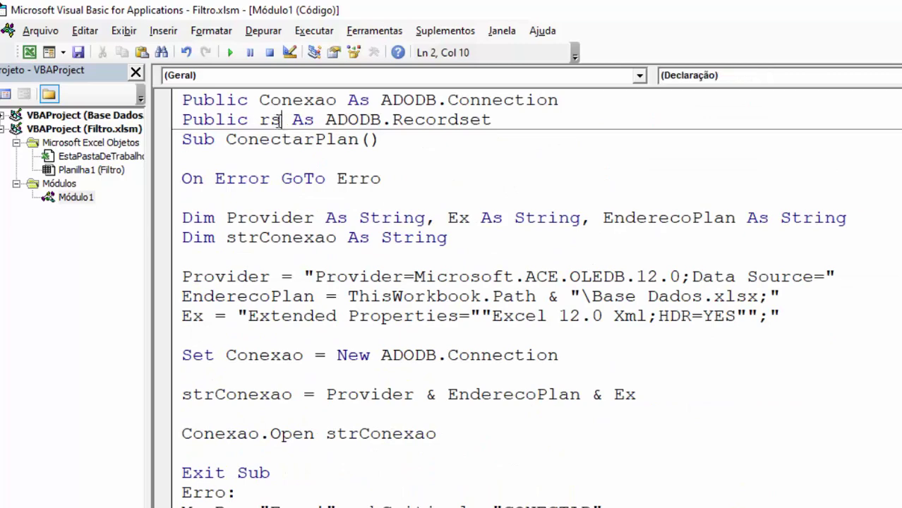
{"action": "double_click", "coordinate": [274, 120]}
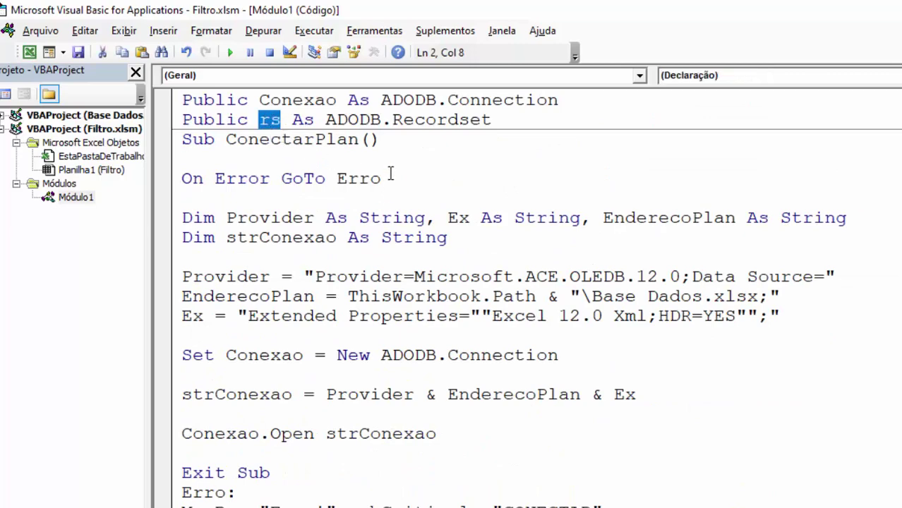
{"action": "scroll", "coordinate": [448, 246], "scroll_direction": "down", "scroll_amount": 2}
{"action": "scroll", "coordinate": [449, 245], "scroll_direction": "down", "scroll_amount": 7}
{"action": "scroll", "coordinate": [449, 246], "scroll_direction": "down", "scroll_amount": 3}
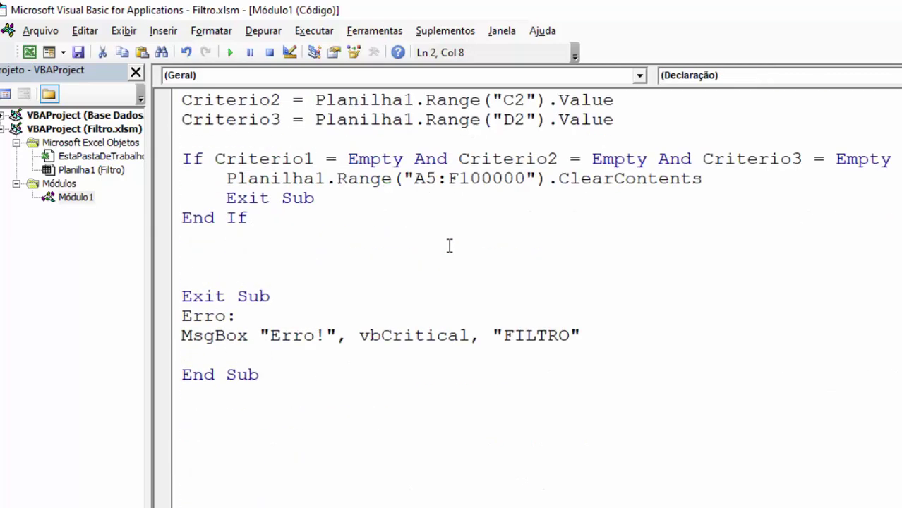
{"action": "left_click", "coordinate": [230, 255]}
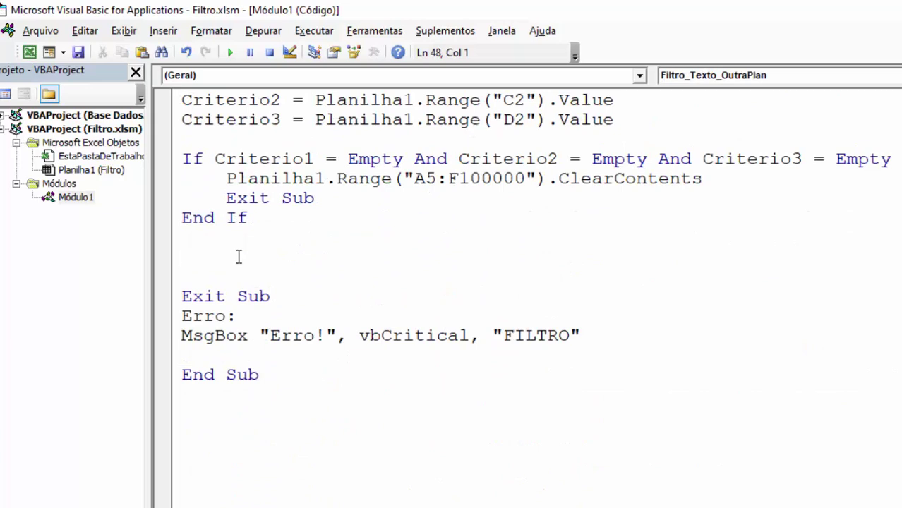
{"action": "type", "text": "SET rs"}
{"action": "type", "text": " = NEW"}
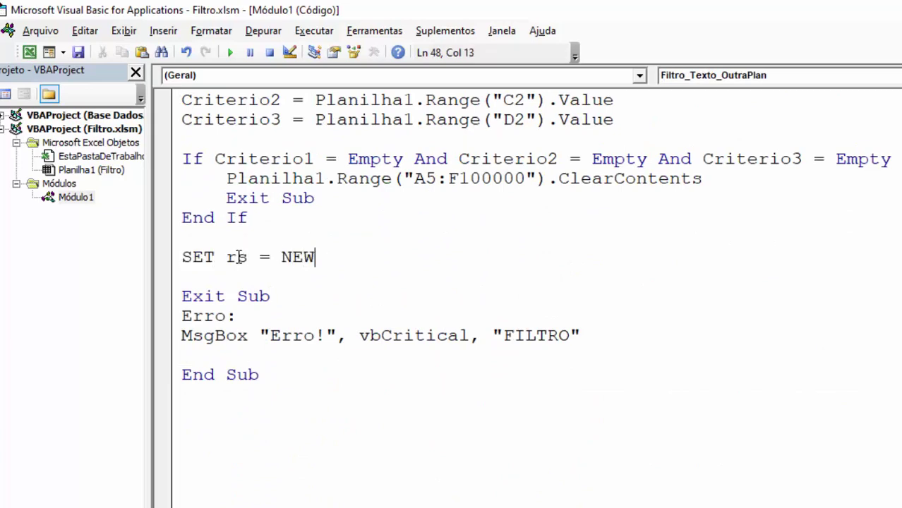
{"action": "type", "text": " ADO"}
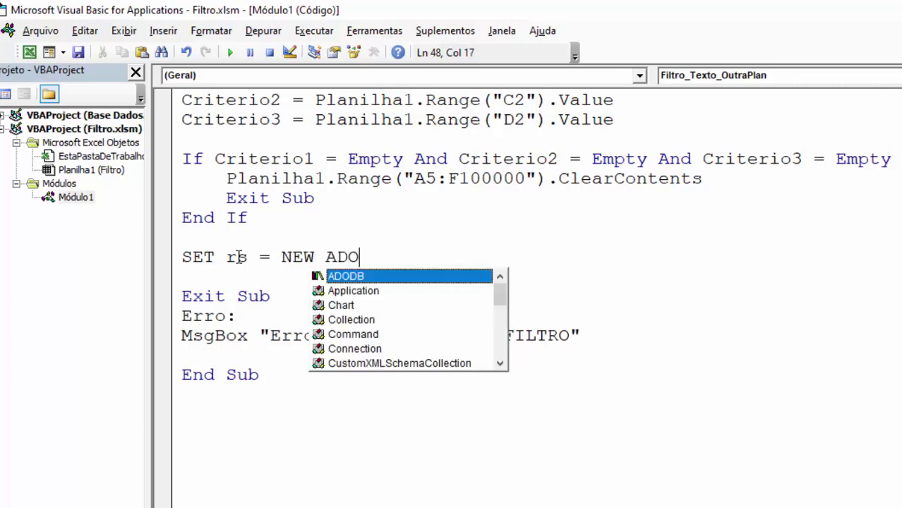
{"action": "key", "text": "Tab"}
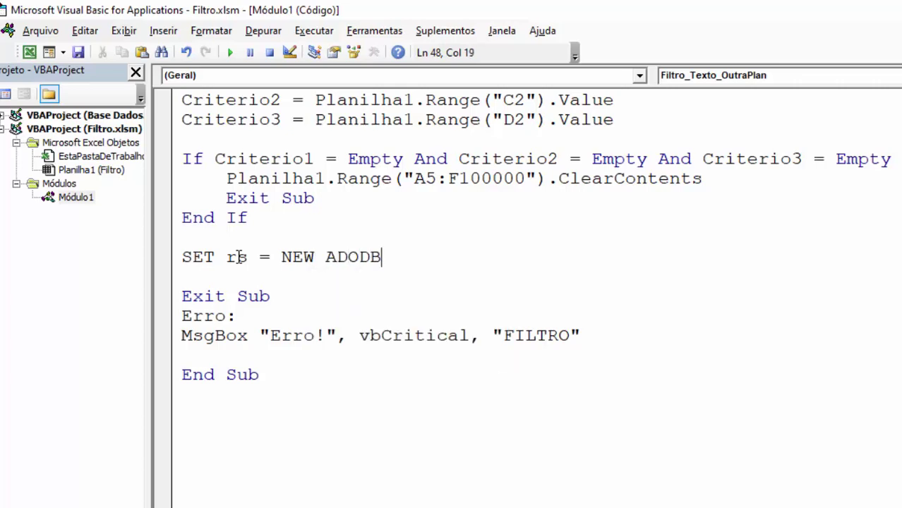
{"action": "type", "text": ".RECO"}
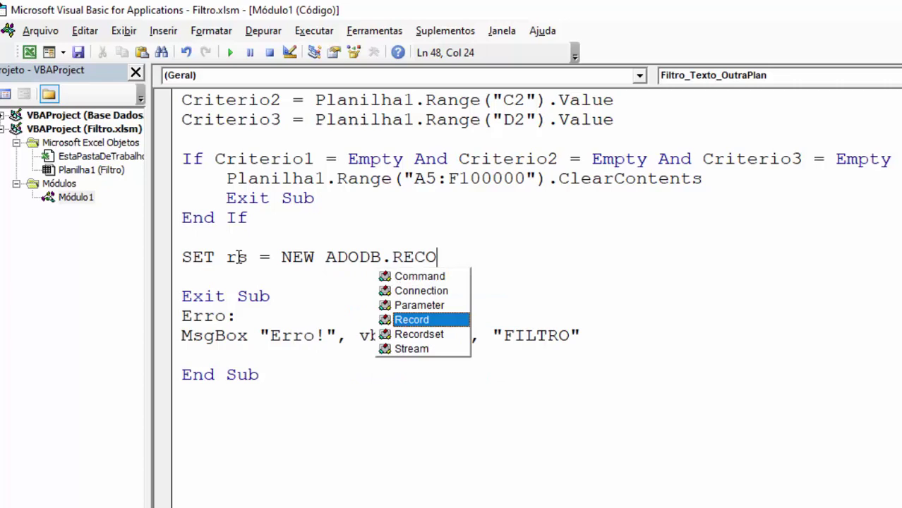
{"action": "double_click", "coordinate": [430, 334]}
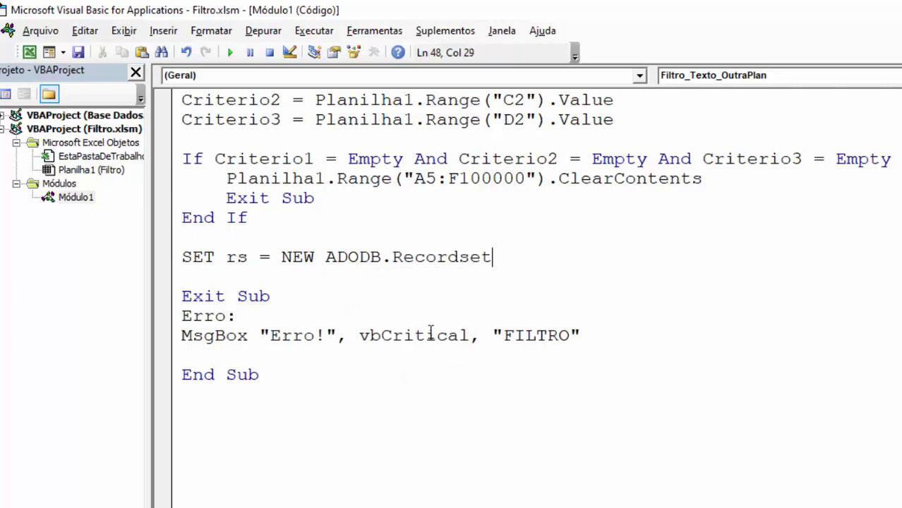
{"action": "key", "text": "Return"}
{"action": "key", "text": "Return"}
{"action": "key", "text": "Return"}
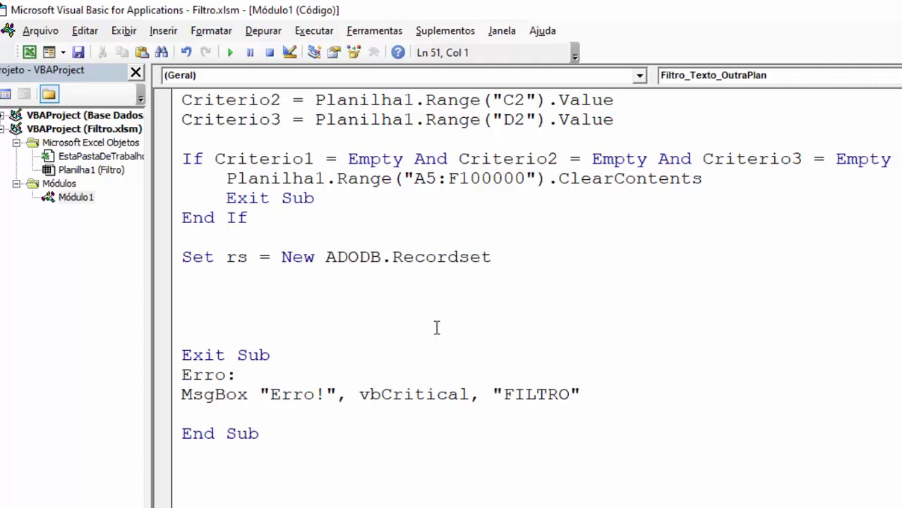
- Call Módulo1.ConectarPlan on the line below the recordset creation
{"action": "left_click", "coordinate": [200, 290]}
{"action": "scroll", "coordinate": [262, 290], "scroll_direction": "up", "scroll_amount": 4}
{"action": "scroll", "coordinate": [262, 291], "scroll_direction": "up", "scroll_amount": 7}
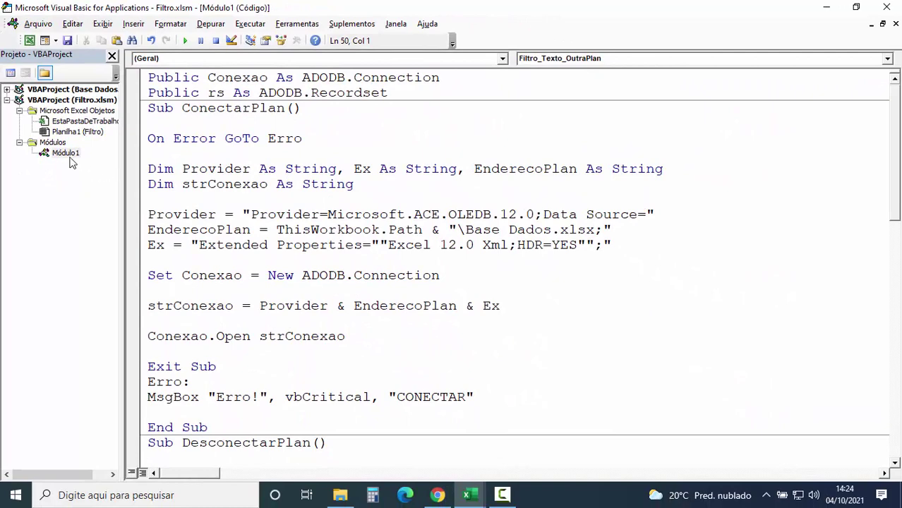
{"action": "scroll", "coordinate": [319, 205], "scroll_direction": "down", "scroll_amount": 5}
{"action": "scroll", "coordinate": [352, 224], "scroll_direction": "down", "scroll_amount": 5}
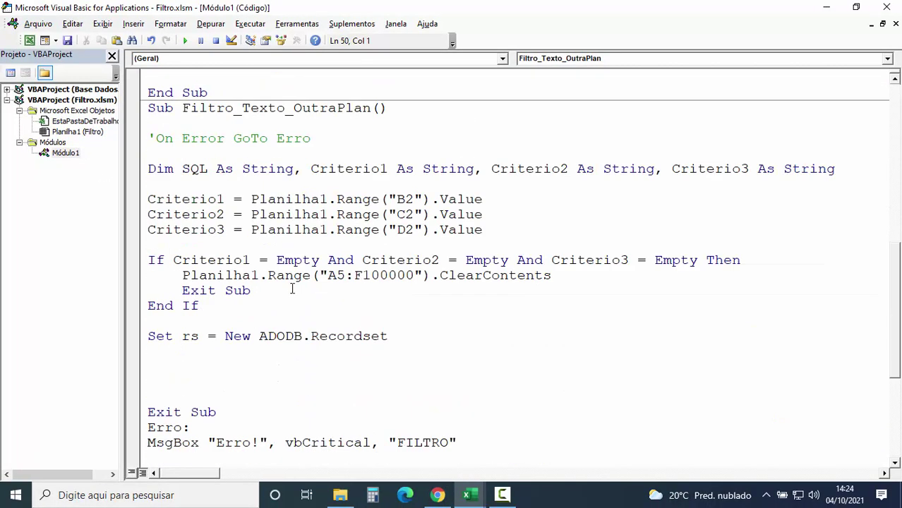
{"action": "type", "text": "Módulo1"}
{"action": "type", "text": "."}
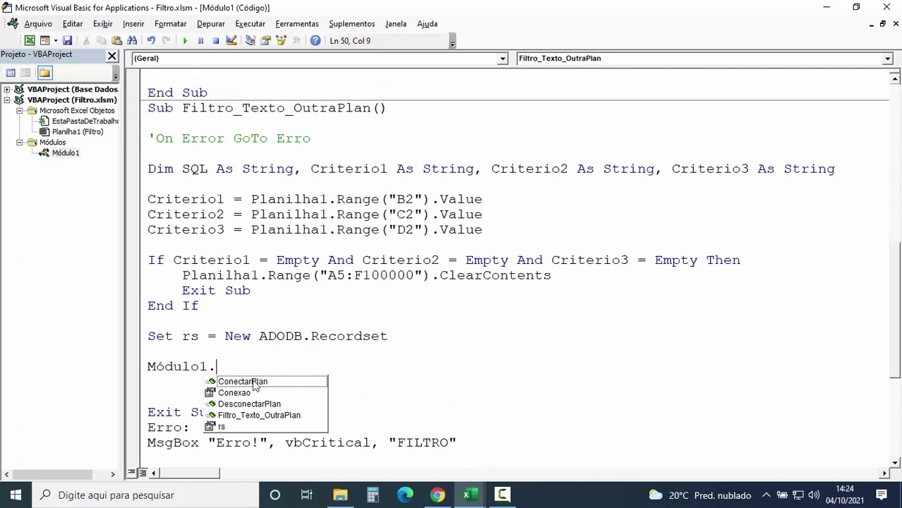
{"action": "double_click", "coordinate": [250, 381]}
{"action": "key", "text": "Return"}
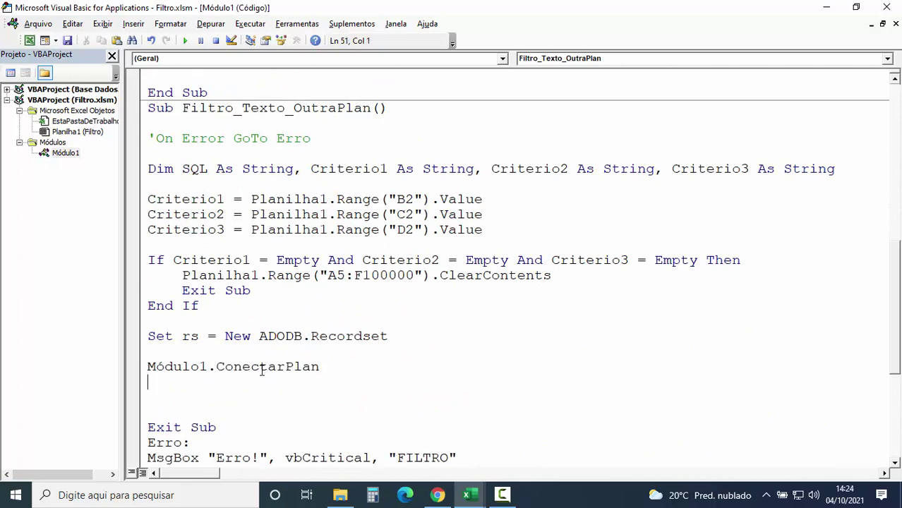
{"action": "key", "text": "Return"}
{"action": "key", "text": "Return"}
{"action": "key", "text": "Return"}
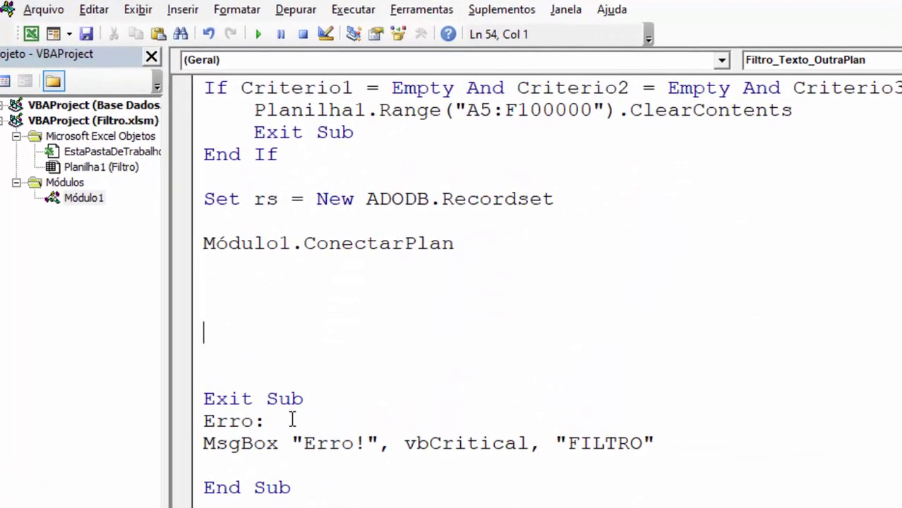
- Call Módulo1.DesconectarPlan a few lines below, removing an extra blank line
{"action": "type", "text": "Módu"}
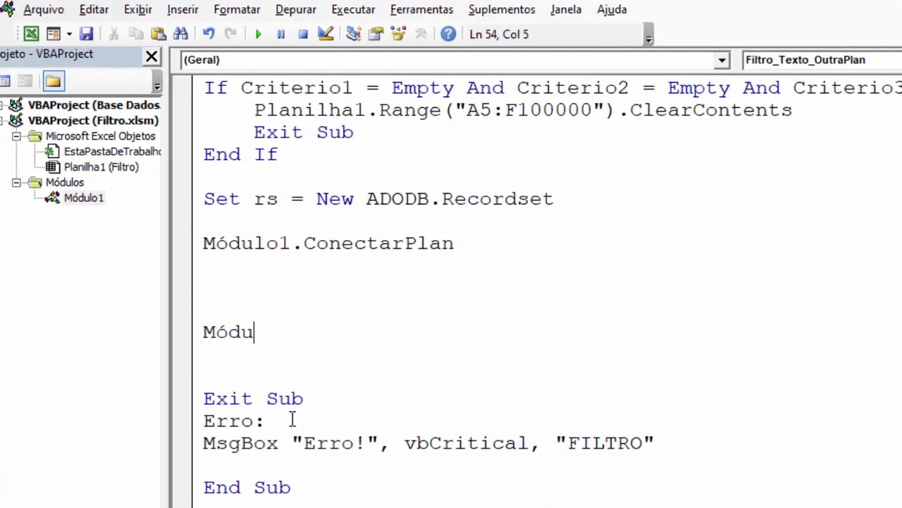
{"action": "type", "text": "lo1."}
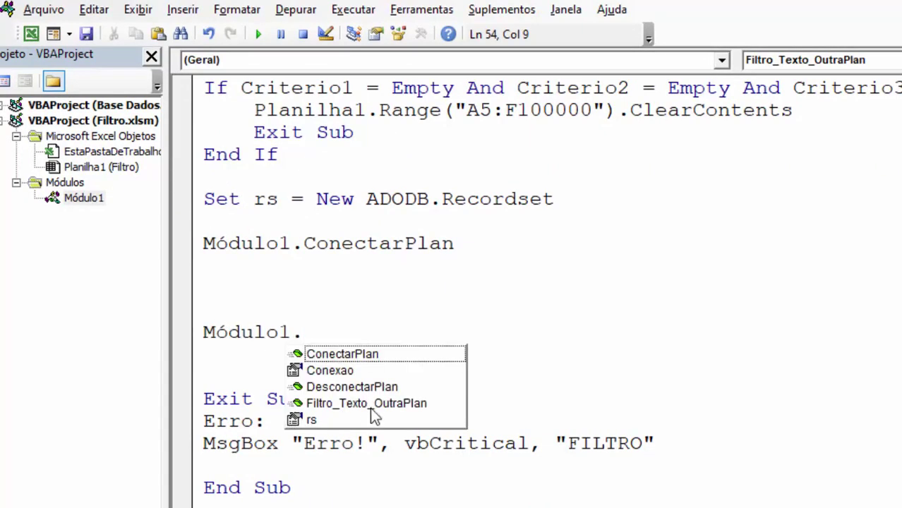
{"action": "double_click", "coordinate": [350, 387]}
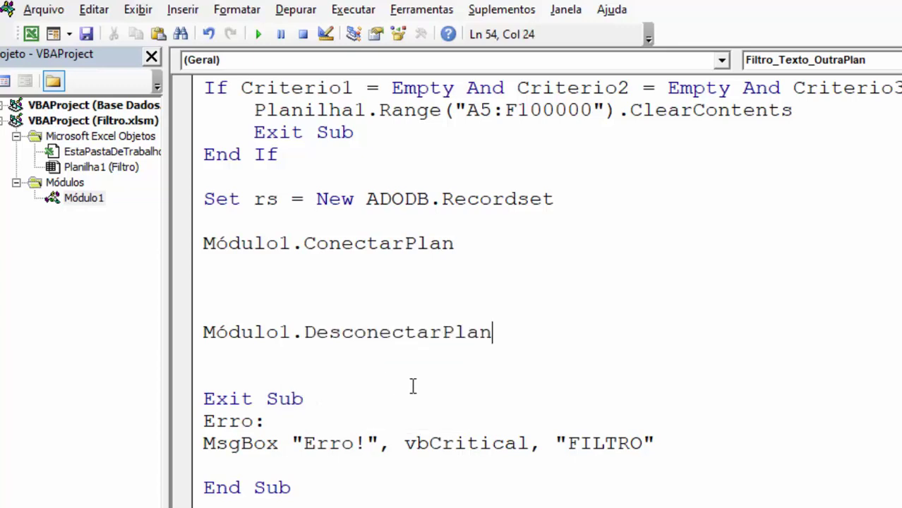
{"action": "key", "text": "Delete"}
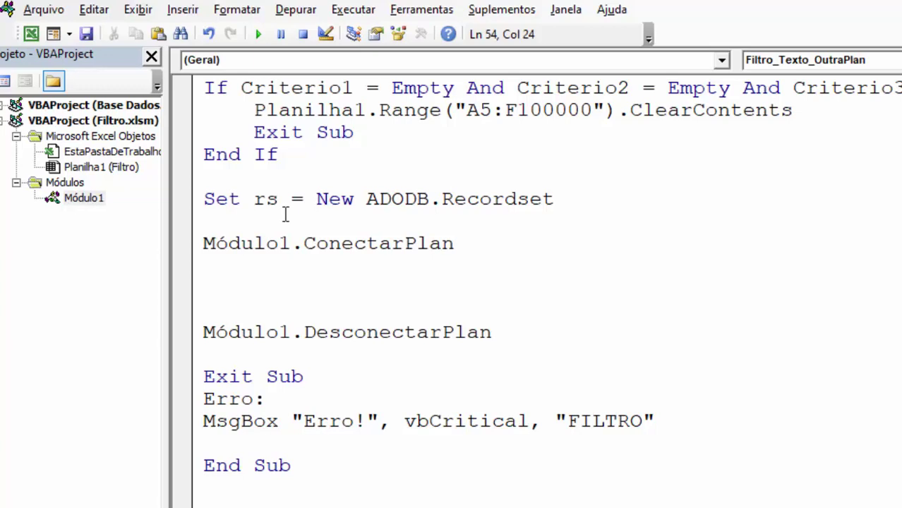
- Above DesconectarPlan, start the block If Not rs Is Nothing Then
{"action": "left_click", "coordinate": [255, 267]}
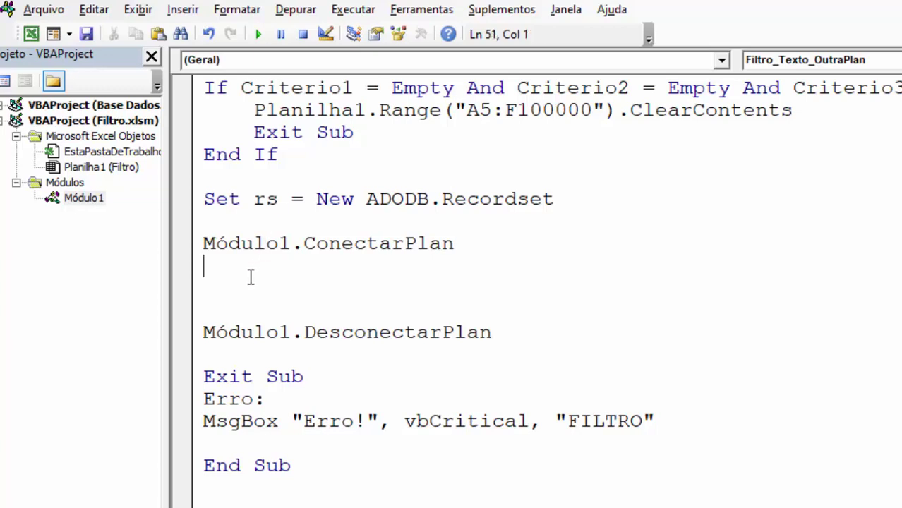
{"action": "left_click", "coordinate": [280, 200]}
{"action": "left_click_drag", "start_coordinate": [280, 200], "coordinate": [253, 201]}
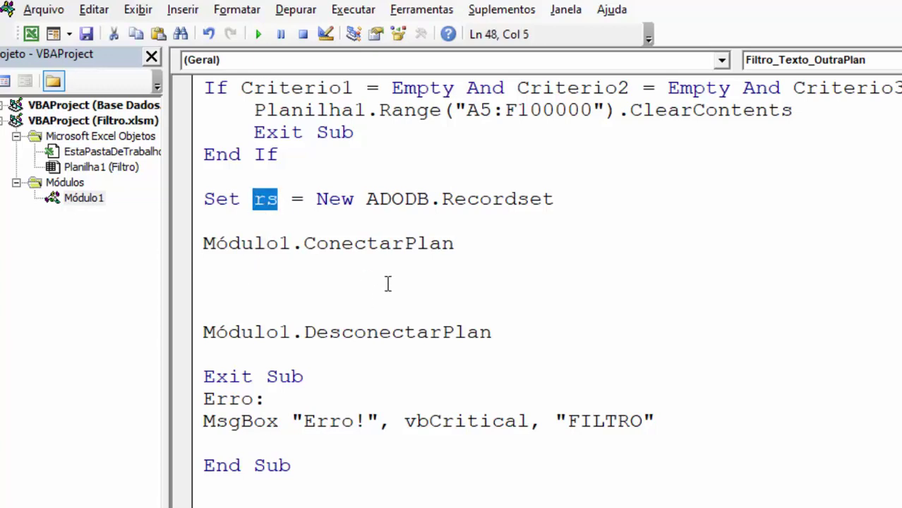
{"action": "left_click", "coordinate": [233, 291]}
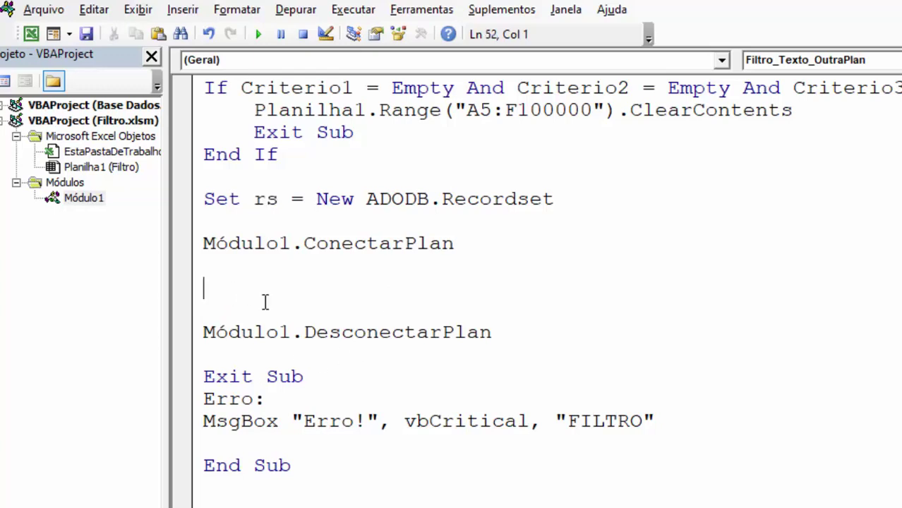
{"action": "type", "text": "IF "}
{"action": "type", "text": "NOT rs"}
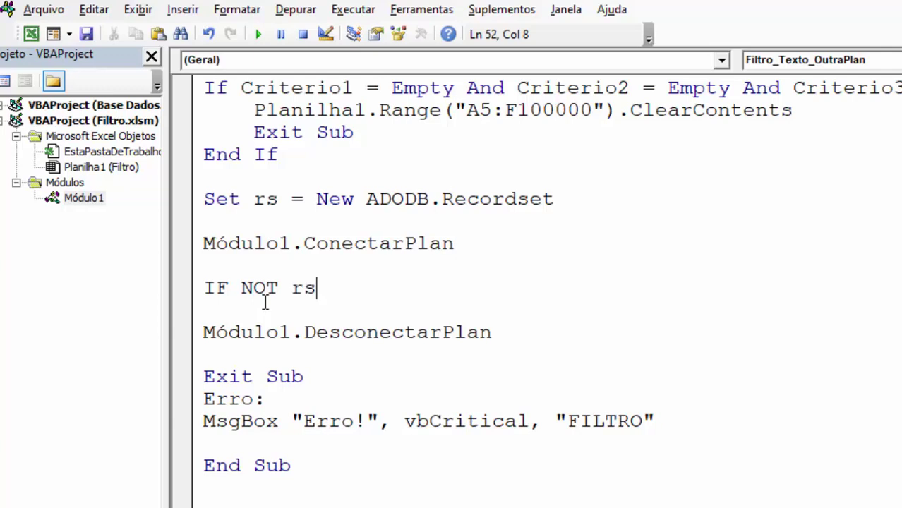
{"action": "type", "text": " IS NO"}
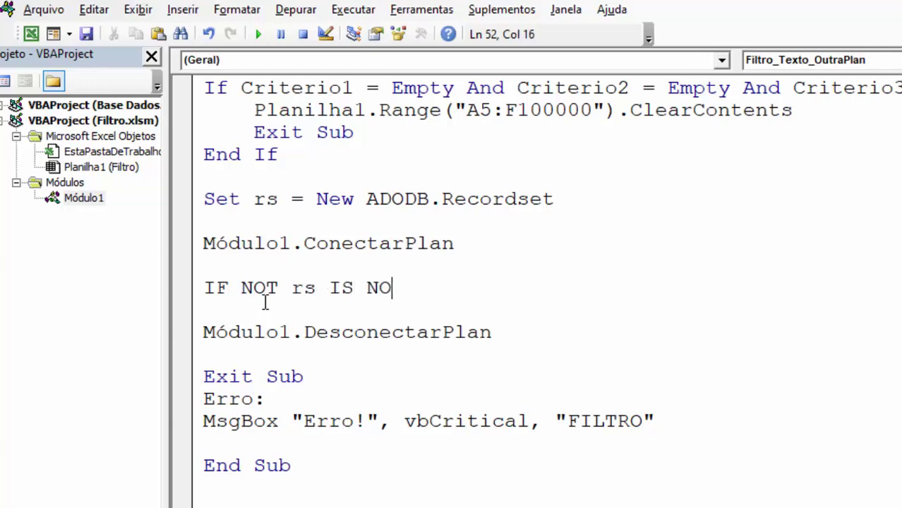
{"action": "type", "text": "THING T"}
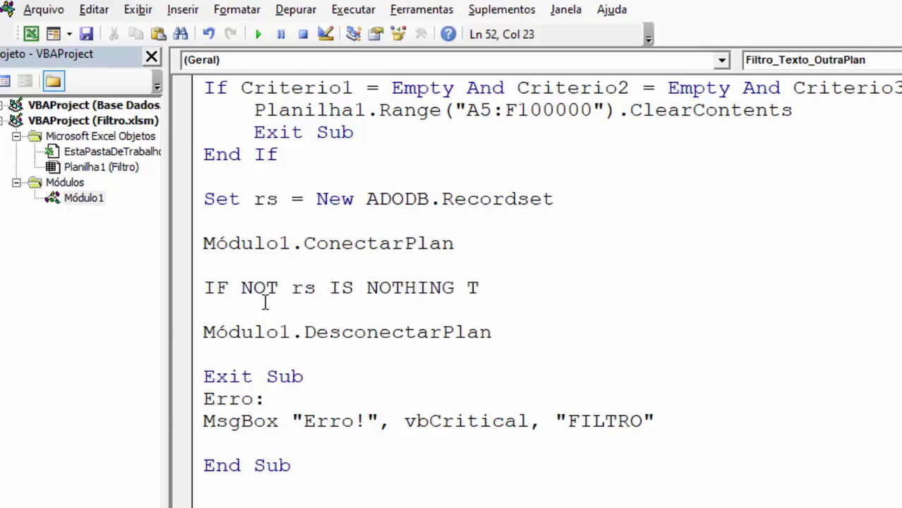
{"action": "type", "text": "hen"}
{"action": "key", "text": "Return"}
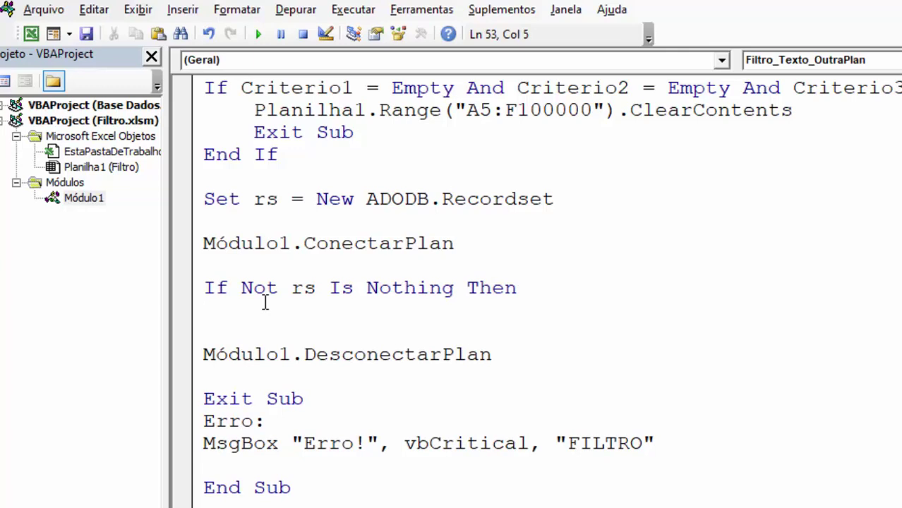
- Fill the block with rs.Close and Set rs = Nothing, closing with End If
{"action": "type", "text": "rs"}
{"action": "type", "text": ".CLOSE"}
{"action": "key", "text": "Tab"}
{"action": "key", "text": "Return"}
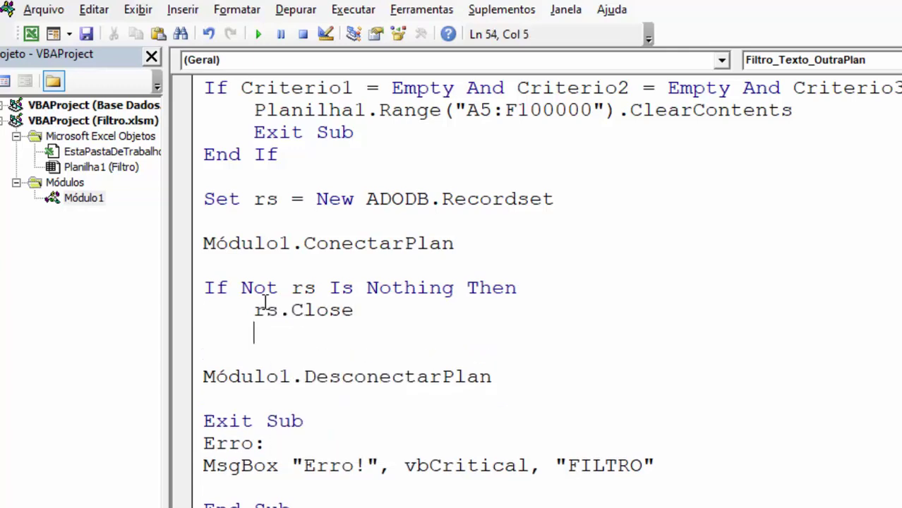
{"action": "type", "text": "SET "}
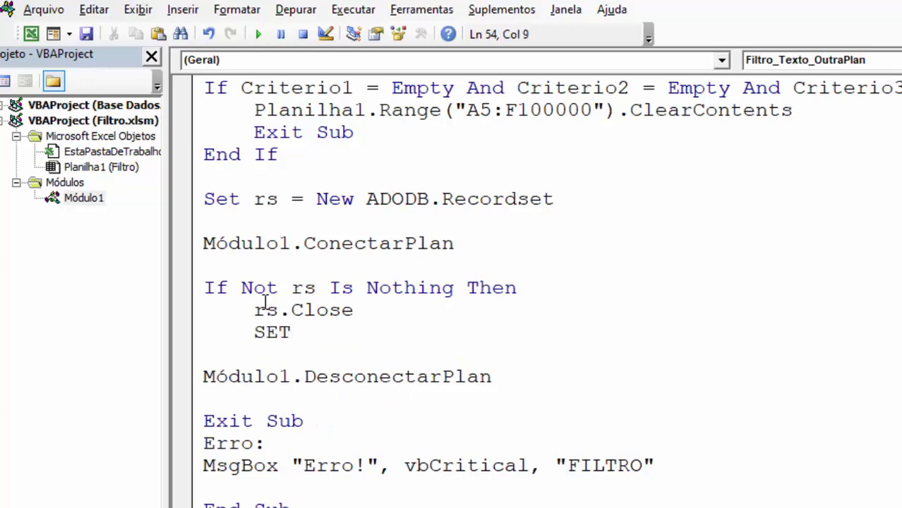
{"action": "type", "text": "rs = NOTH"}
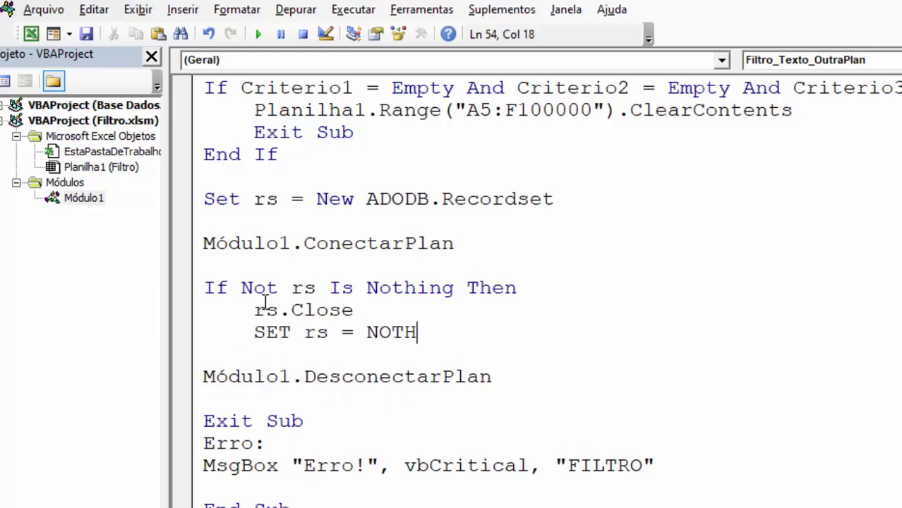
{"action": "type", "text": "ING"}
{"action": "key", "text": "Return"}
{"action": "key", "text": "BackSpace"}
{"action": "type", "text": "E"}
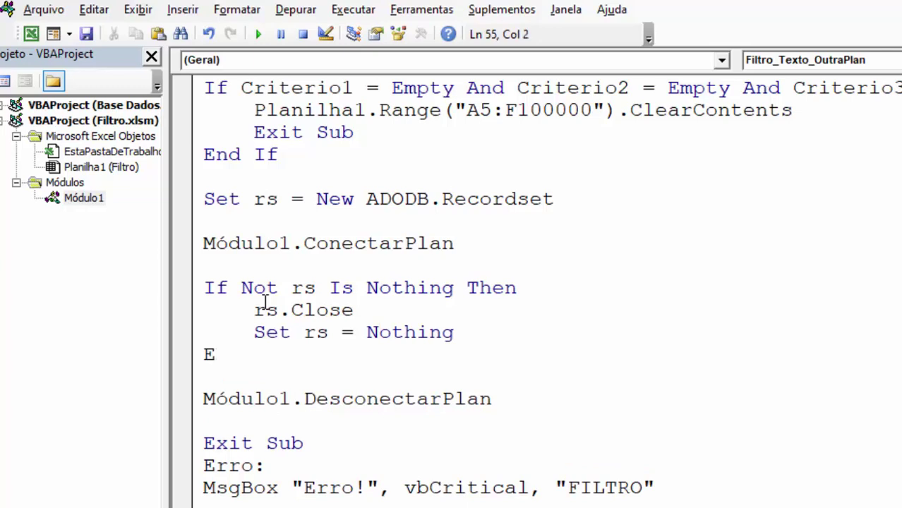
{"action": "type", "text": "ND IF"}
{"action": "left_click", "coordinate": [409, 427]}
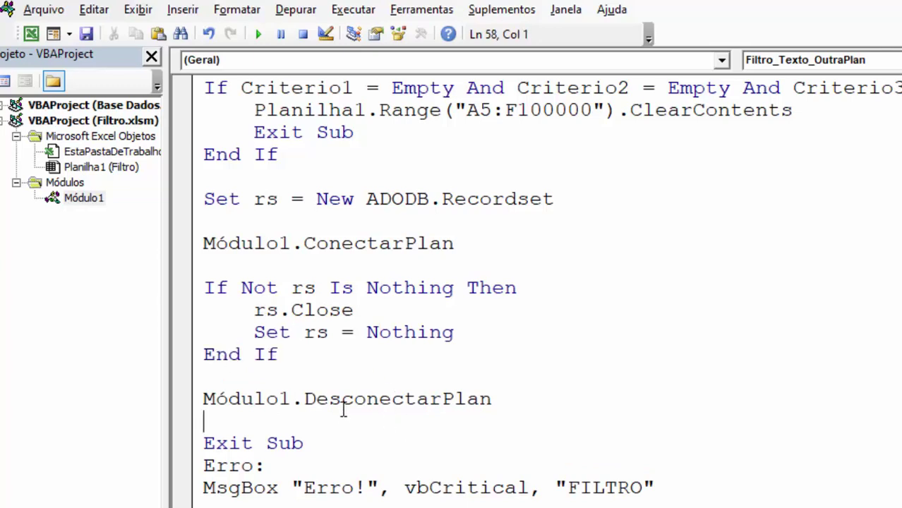
{"action": "left_click", "coordinate": [222, 270]}
{"action": "key", "text": "Return"}
{"action": "key", "text": "Return"}
{"action": "key", "text": "Return"}
{"action": "key", "text": "Return"}
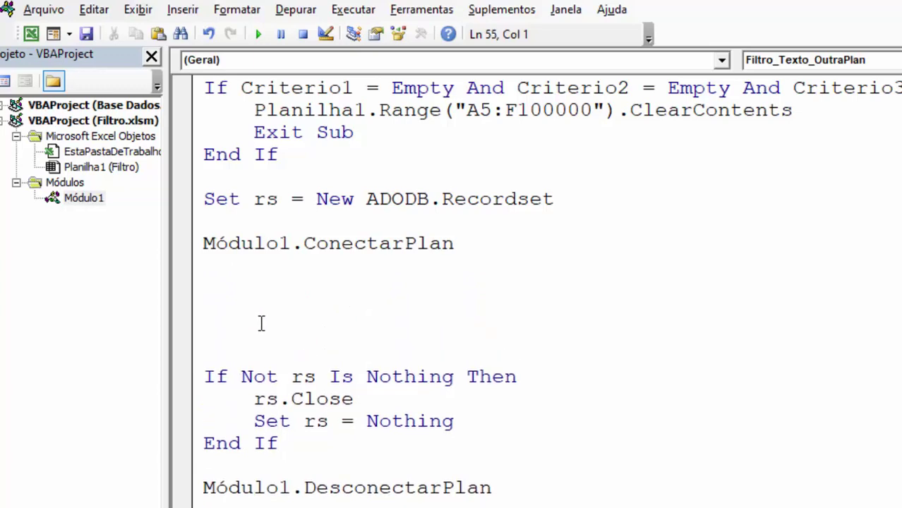
- Add SQL = "SELECT * FROM []" on the line after Módulo1.ConectarPlan
{"action": "scroll", "coordinate": [421, 282], "scroll_direction": "up", "scroll_amount": 2}
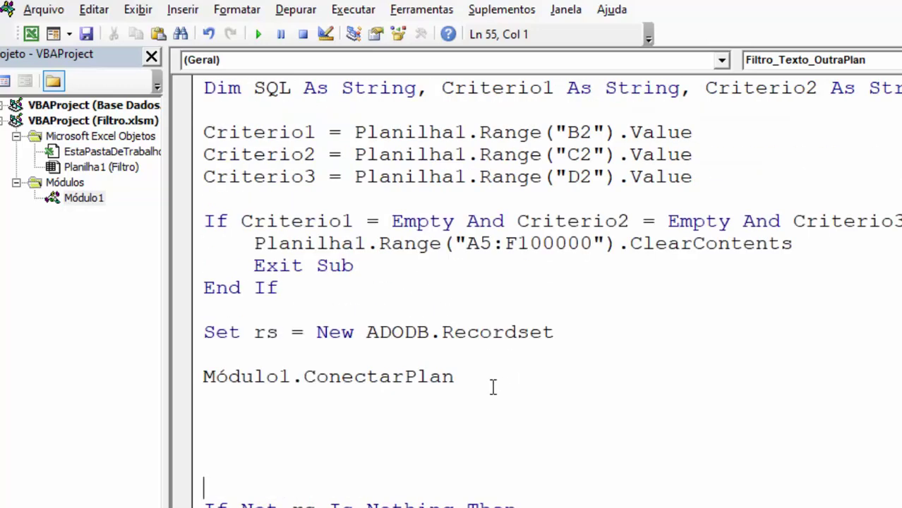
{"action": "scroll", "coordinate": [491, 387], "scroll_direction": "up", "scroll_amount": 2}
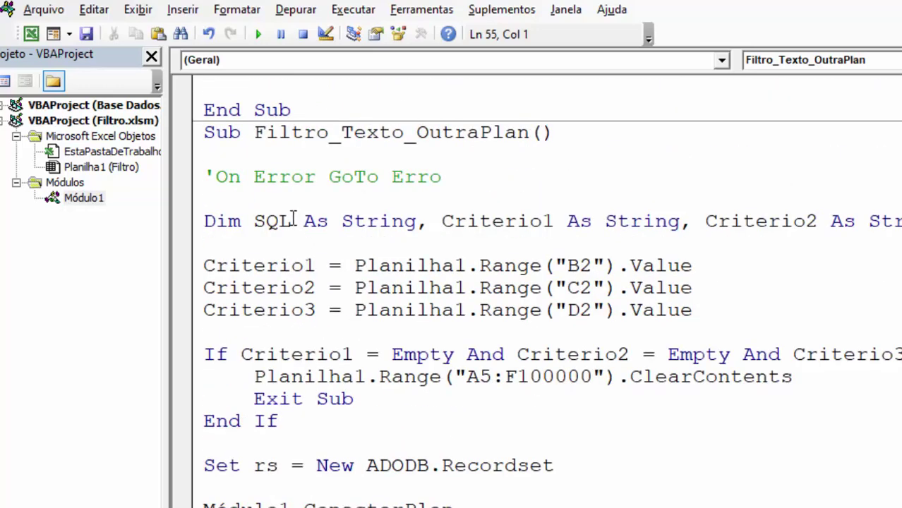
{"action": "left_click_drag", "start_coordinate": [290, 221], "coordinate": [254, 220]}
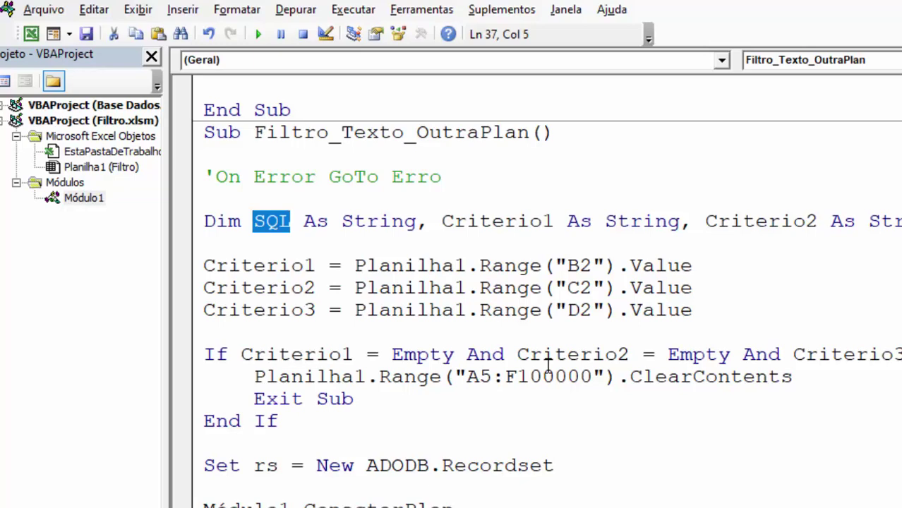
{"action": "scroll", "coordinate": [545, 409], "scroll_direction": "down", "scroll_amount": 4}
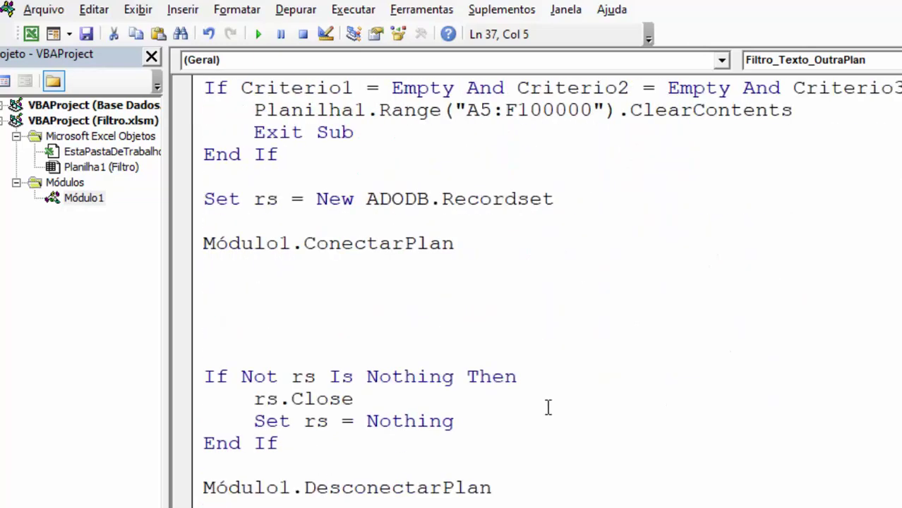
{"action": "left_click", "coordinate": [282, 314]}
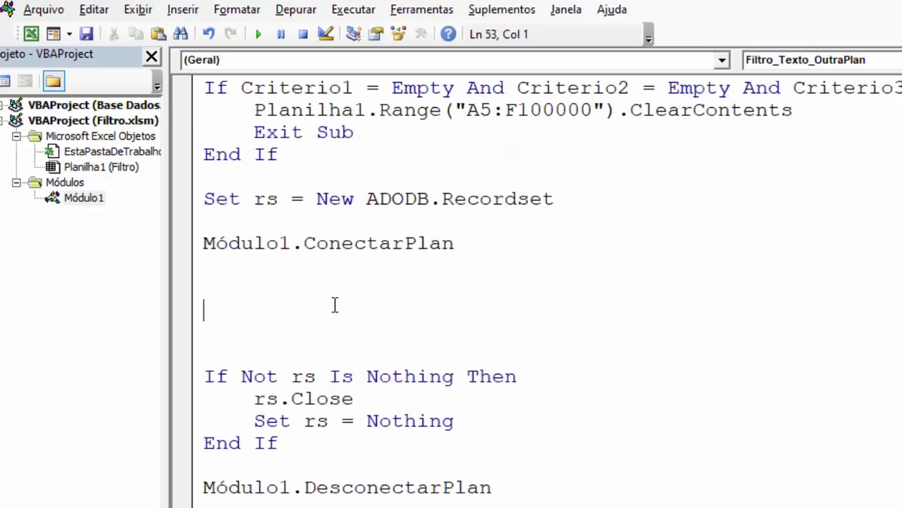
{"action": "type", "text": "SQL"}
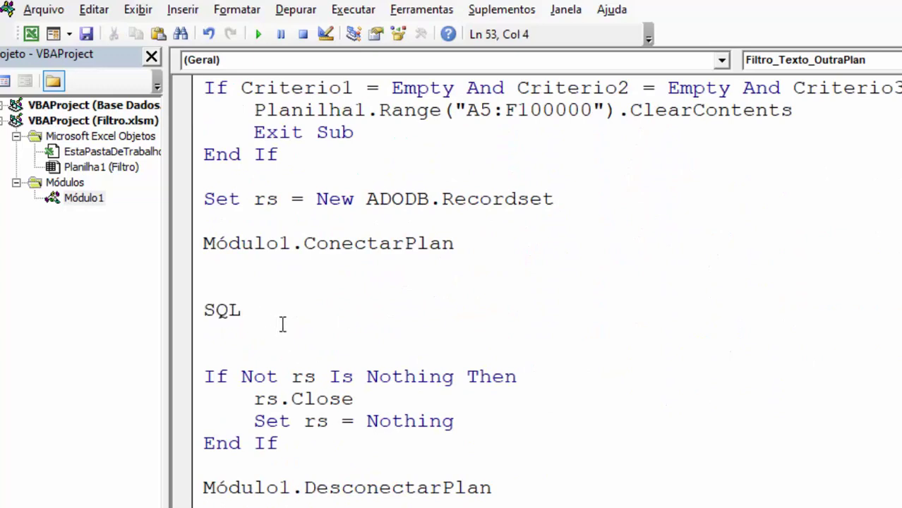
{"action": "type", "text": " = "}
{"action": "type", "text": "\"\""}
{"action": "left_click", "coordinate": [292, 308]}
{"action": "type", "text": "SELECT"}
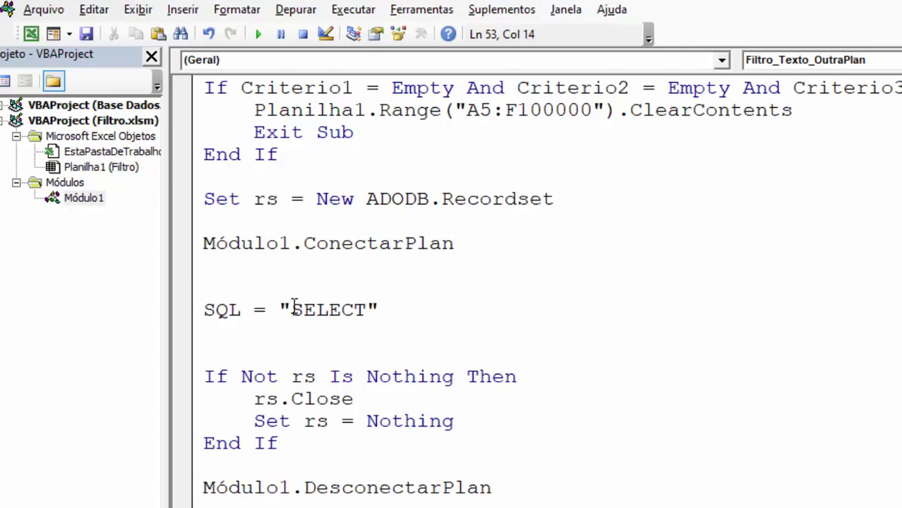
{"action": "type", "text": " *"}
{"action": "type", "text": " F"}
{"action": "type", "text": "ROM"}
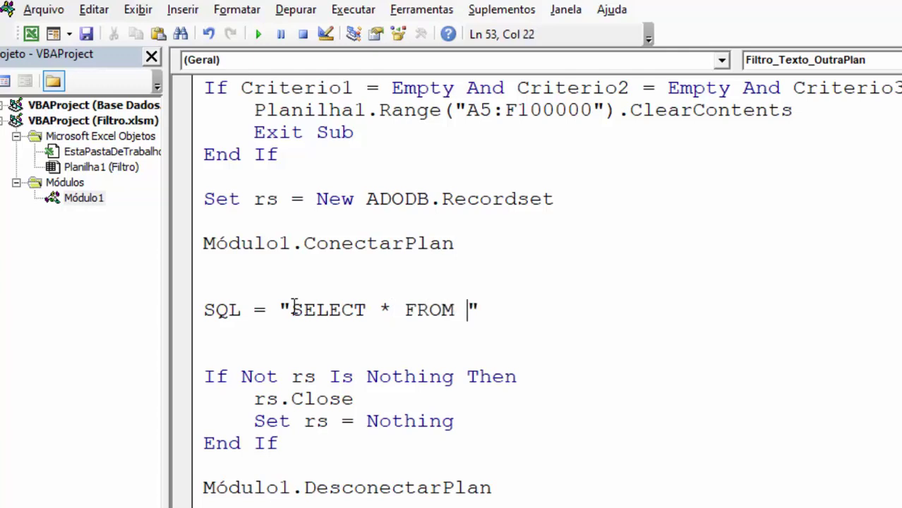
{"action": "type", "text": " []"}
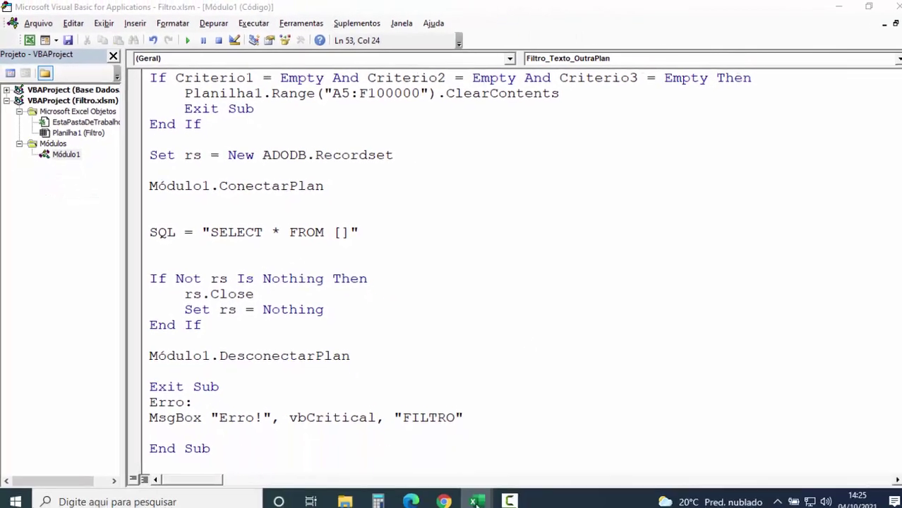
{"action": "mouse_move", "coordinate": [466, 494]}
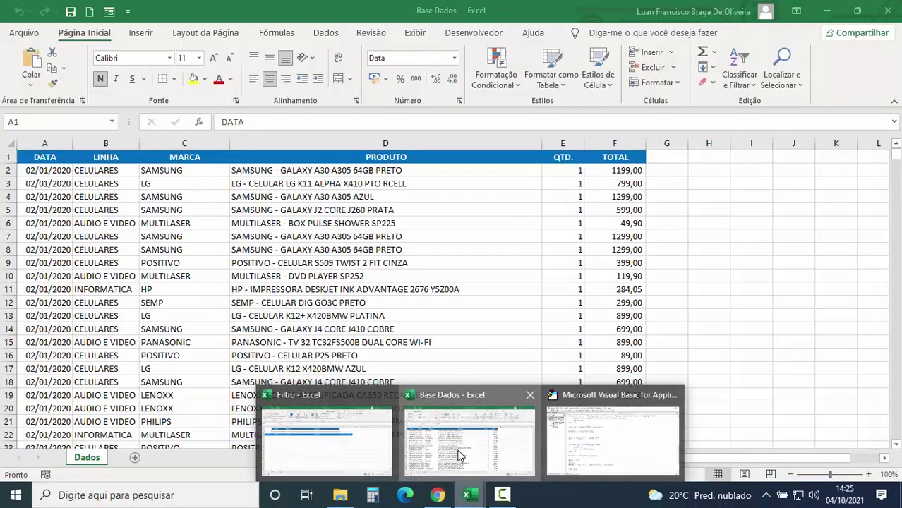
{"action": "left_click", "coordinate": [458, 455]}
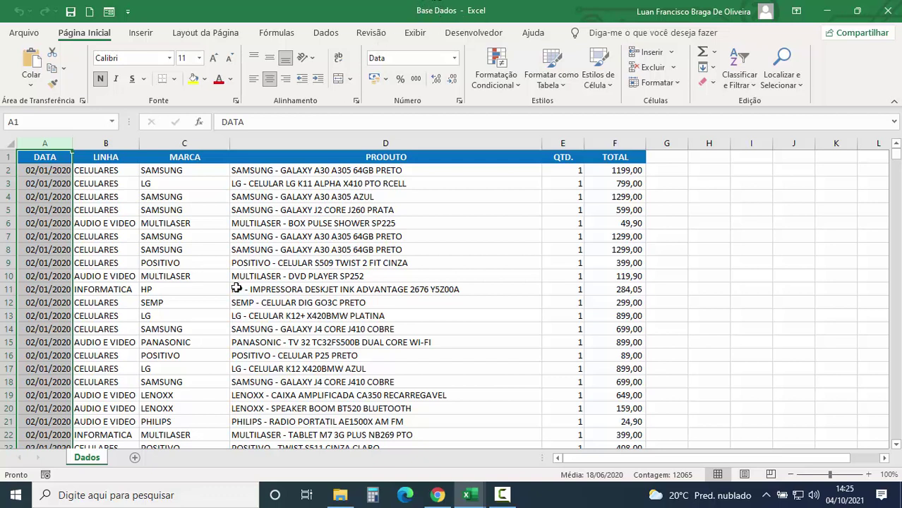
{"action": "left_click", "coordinate": [149, 303]}
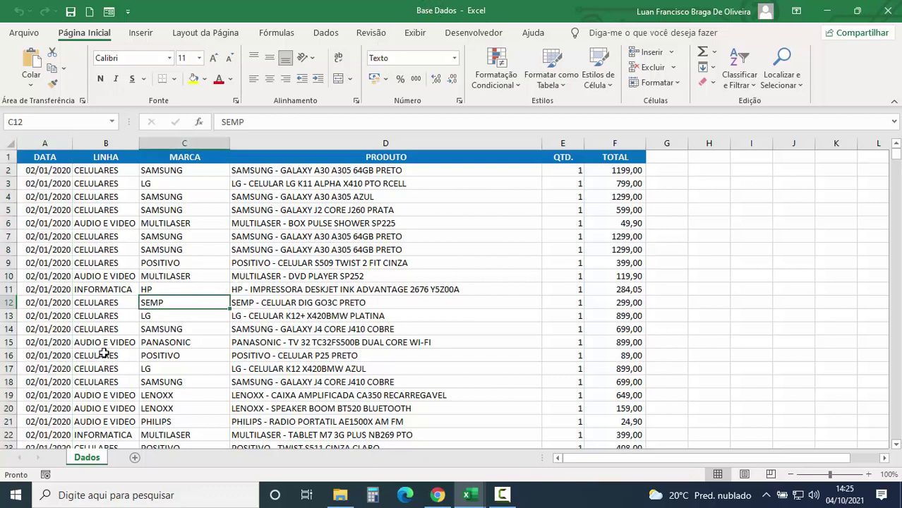
{"action": "right_click", "coordinate": [85, 458]}
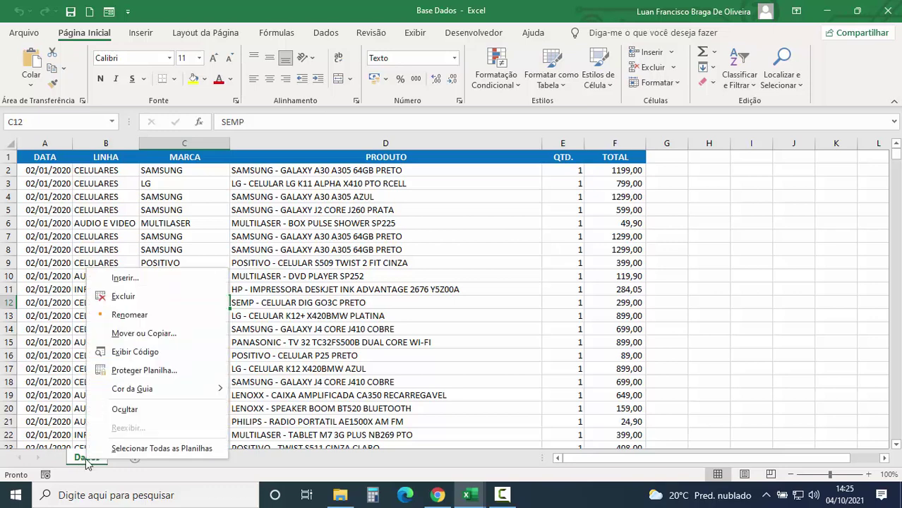
{"action": "left_click", "coordinate": [137, 315]}
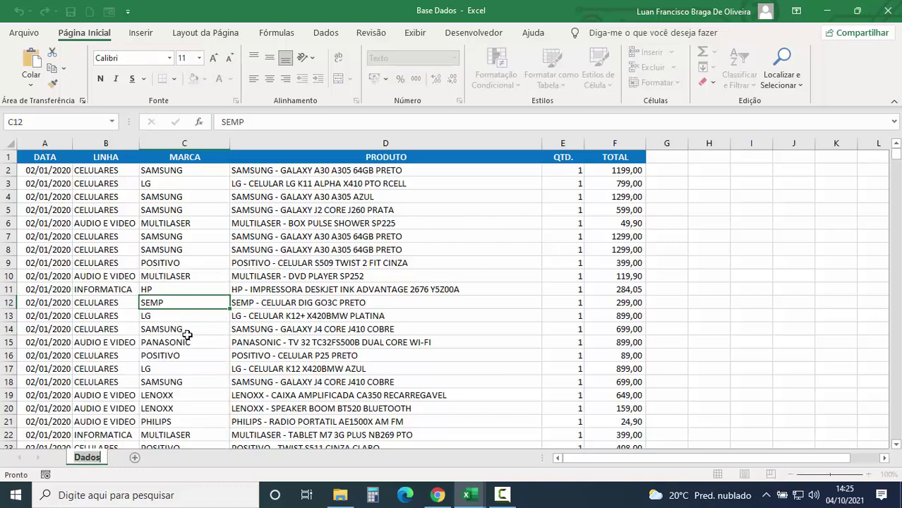
{"action": "left_click", "coordinate": [121, 319]}
{"action": "mouse_move", "coordinate": [460, 488]}
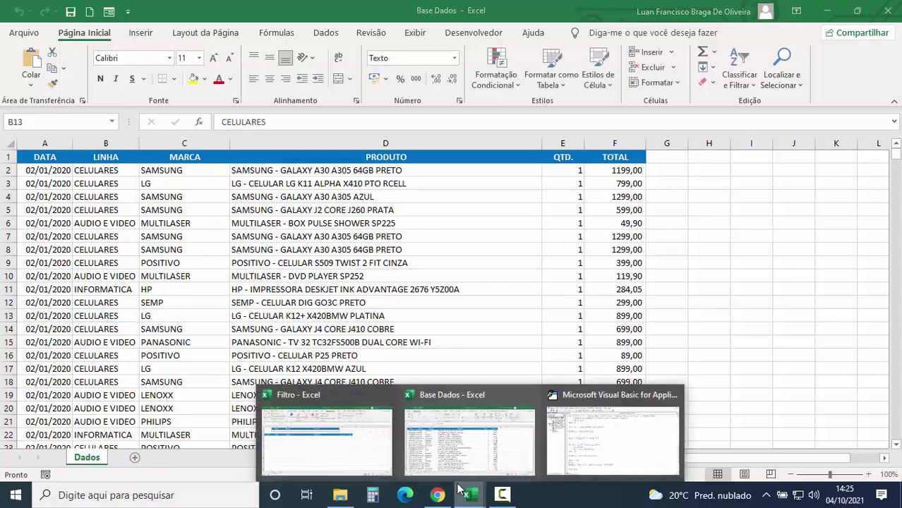
{"action": "left_click", "coordinate": [578, 459]}
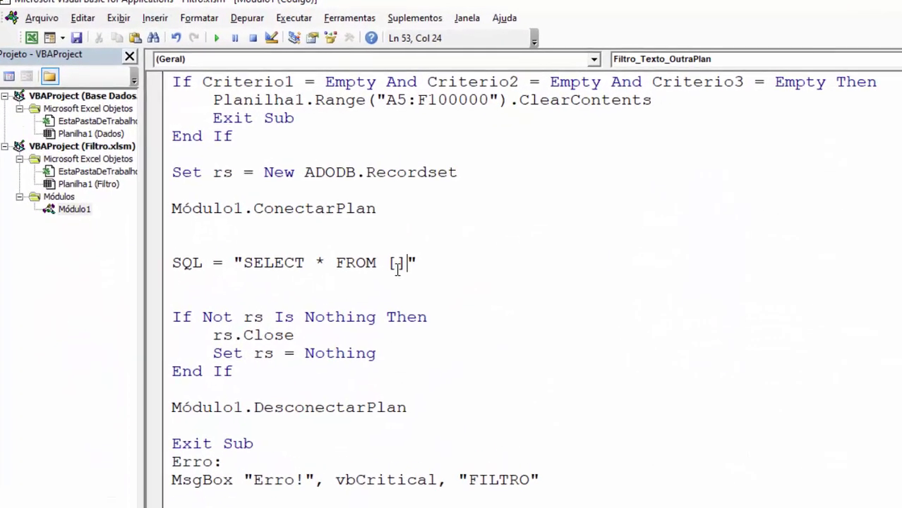
- Put Dados$ inside the query's brackets and insert blank lines below
{"action": "left_click", "coordinate": [396, 265]}
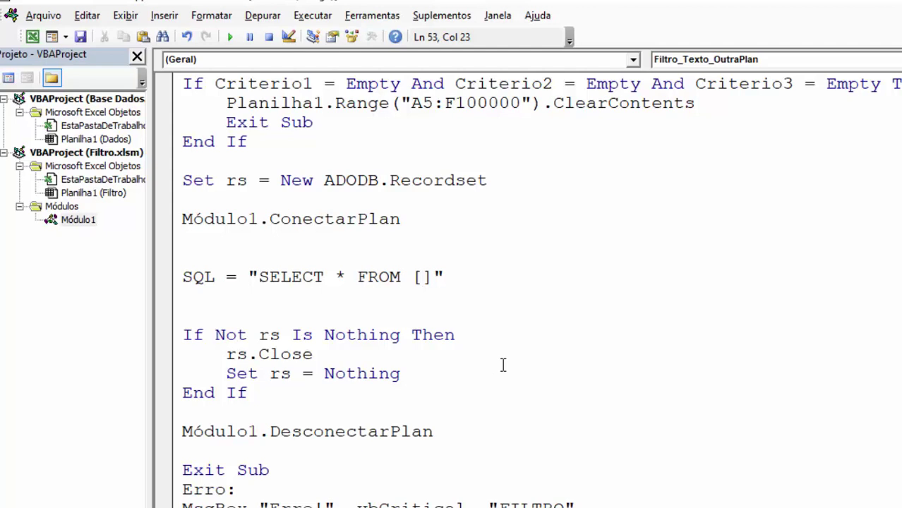
{"action": "type", "text": "Dados"}
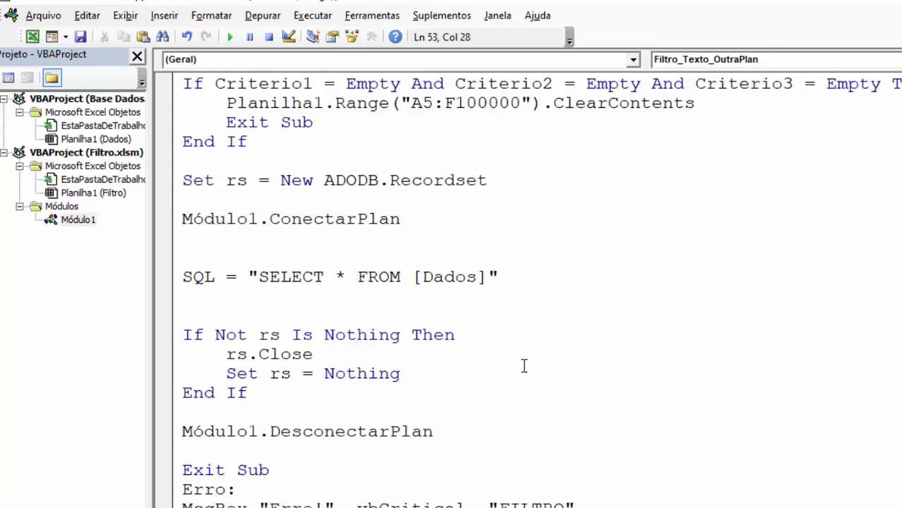
{"action": "type", "text": "$"}
{"action": "left_click", "coordinate": [211, 295]}
{"action": "key", "text": "Return"}
{"action": "key", "text": "Return"}
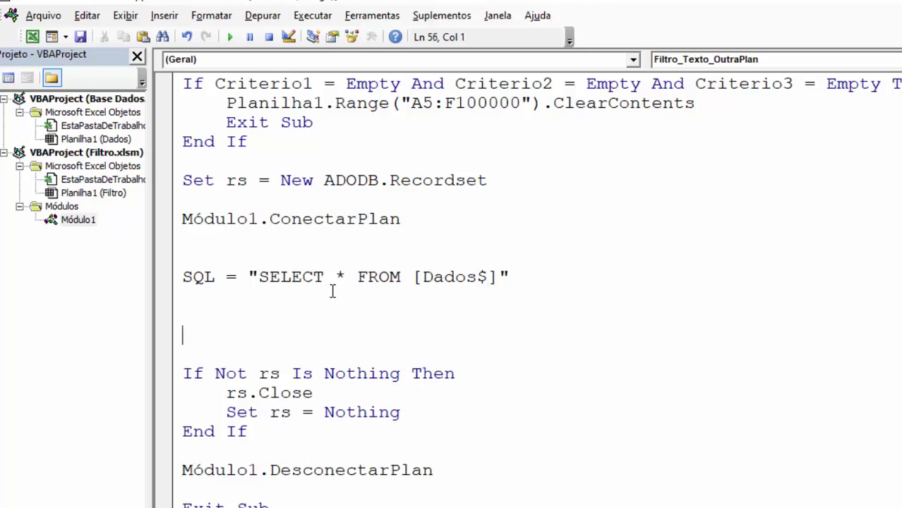
{"action": "left_click", "coordinate": [205, 302]}
- Add the line SQL = SQL & "WHERE " below the query
{"action": "double_click", "coordinate": [219, 278]}
{"action": "key", "text": "ctrl+c"}
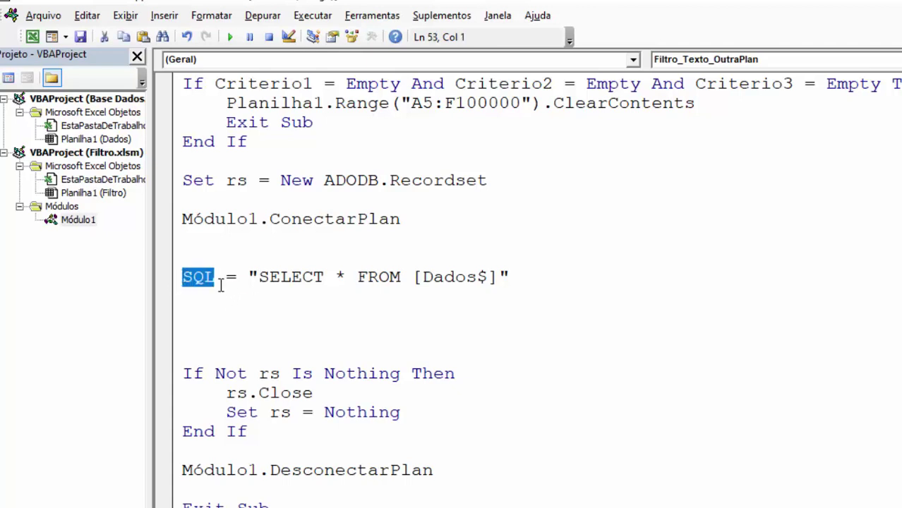
{"action": "left_click", "coordinate": [190, 296]}
{"action": "key", "text": "ctrl+v"}
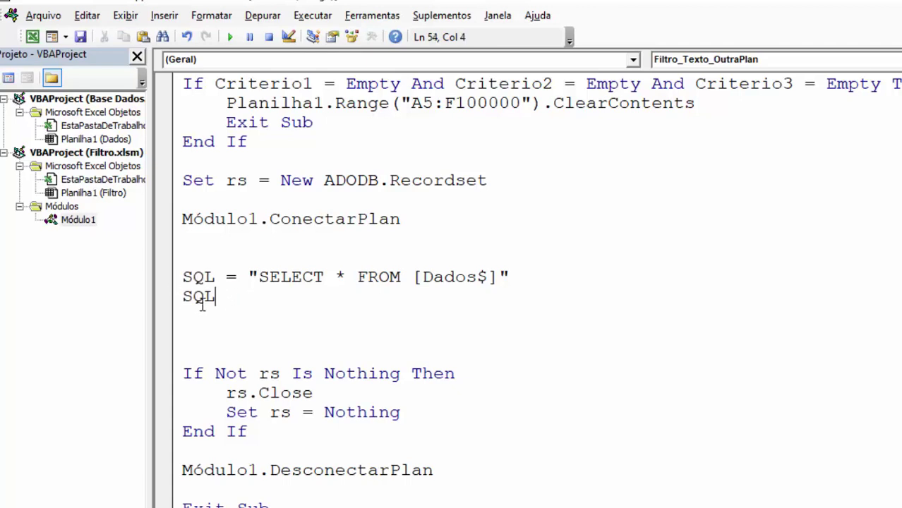
{"action": "type", "text": " ="}
{"action": "key", "text": "ctrl+v"}
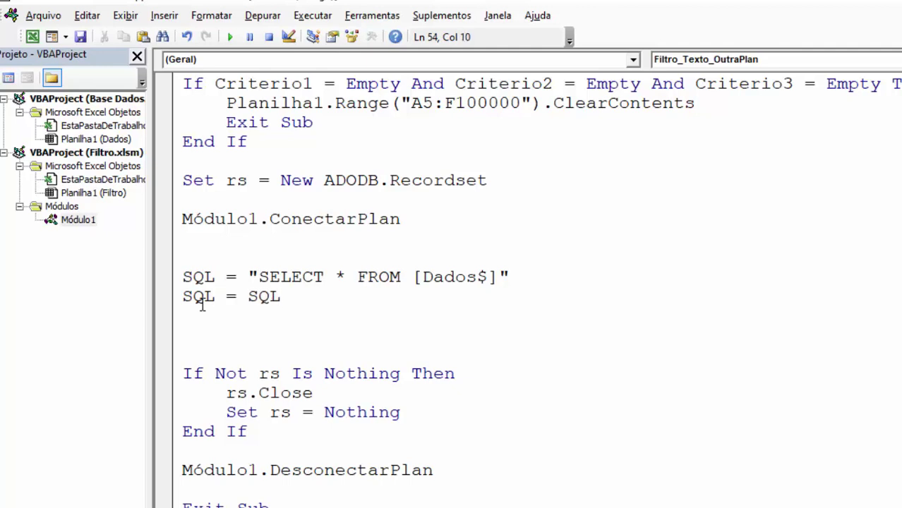
{"action": "type", "text": "&"}
{"action": "type", "text": " \"\""}
{"action": "left_click", "coordinate": [326, 296]}
{"action": "type", "text": "WH"}
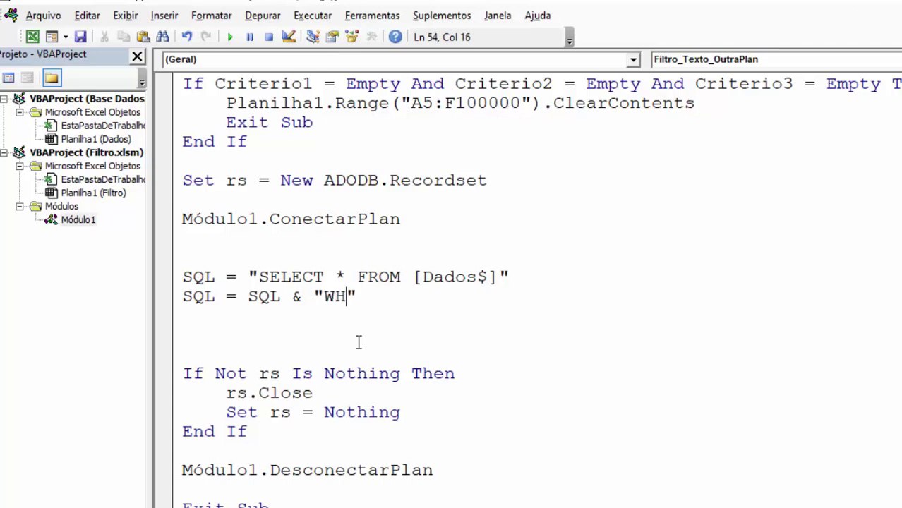
{"action": "type", "text": "ERE"}
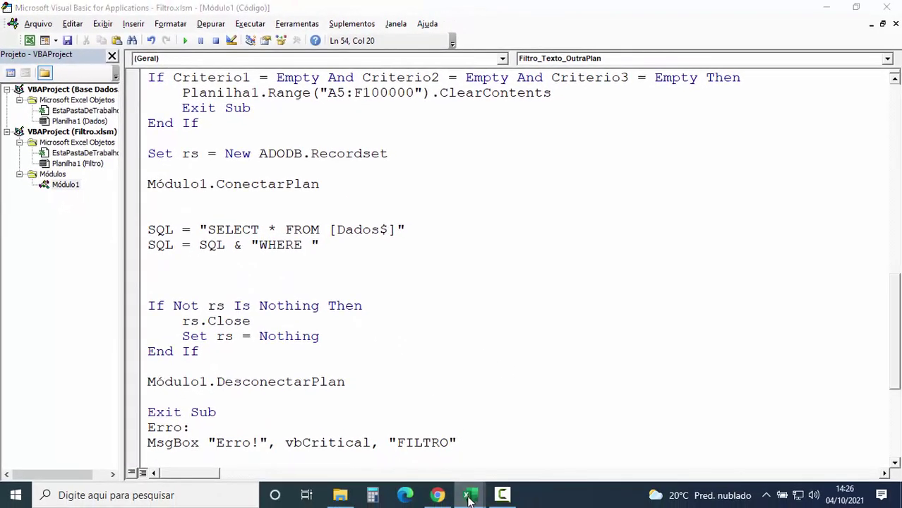
{"action": "mouse_move", "coordinate": [469, 498]}
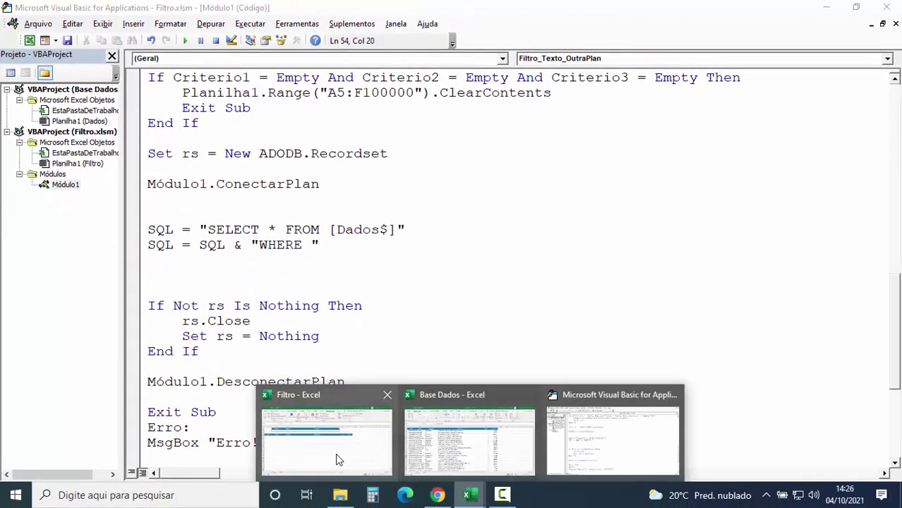
{"action": "left_click", "coordinate": [335, 453]}
- Review the LINHA and MARCA headers on the Base Dados sheet, then return to the VBA editor
{"action": "left_click", "coordinate": [109, 169]}
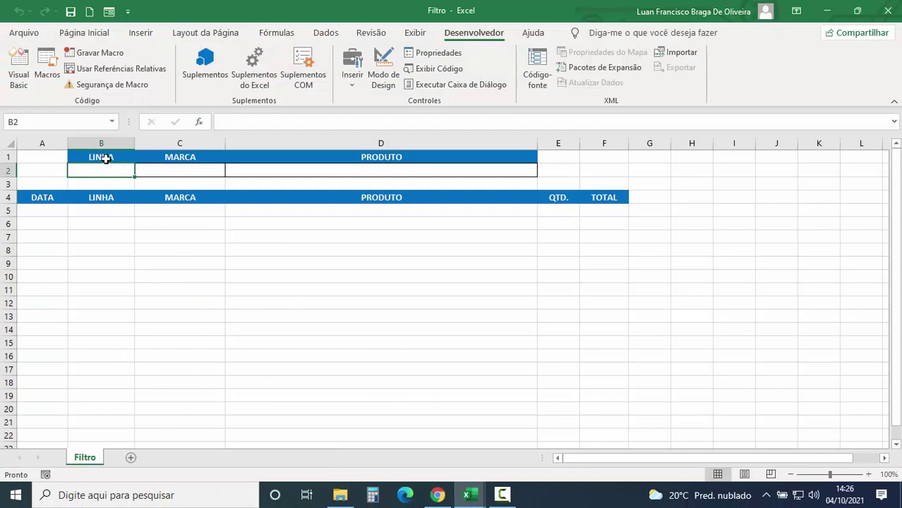
{"action": "mouse_move", "coordinate": [465, 499]}
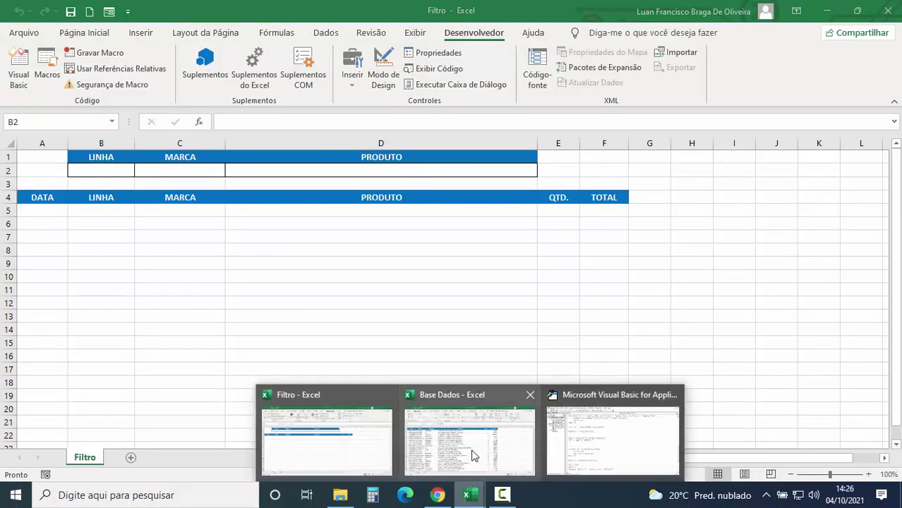
{"action": "left_click", "coordinate": [473, 453]}
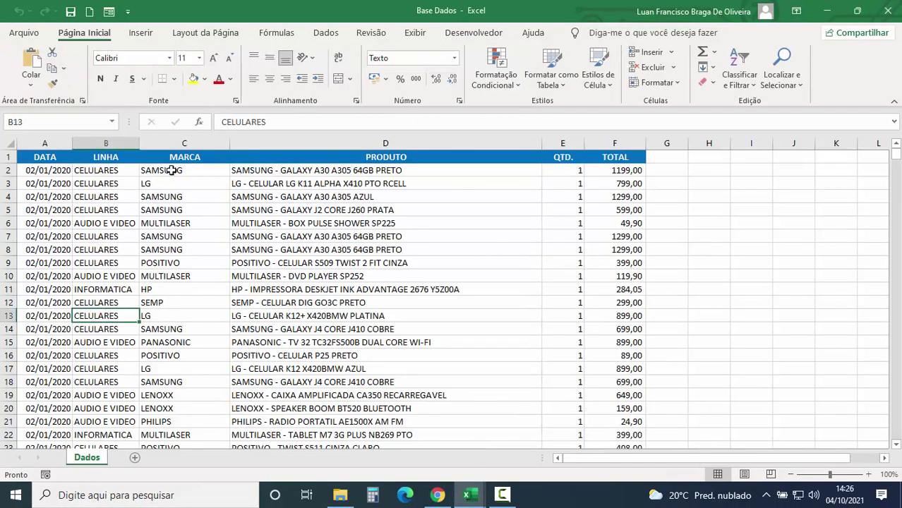
{"action": "left_click", "coordinate": [106, 157]}
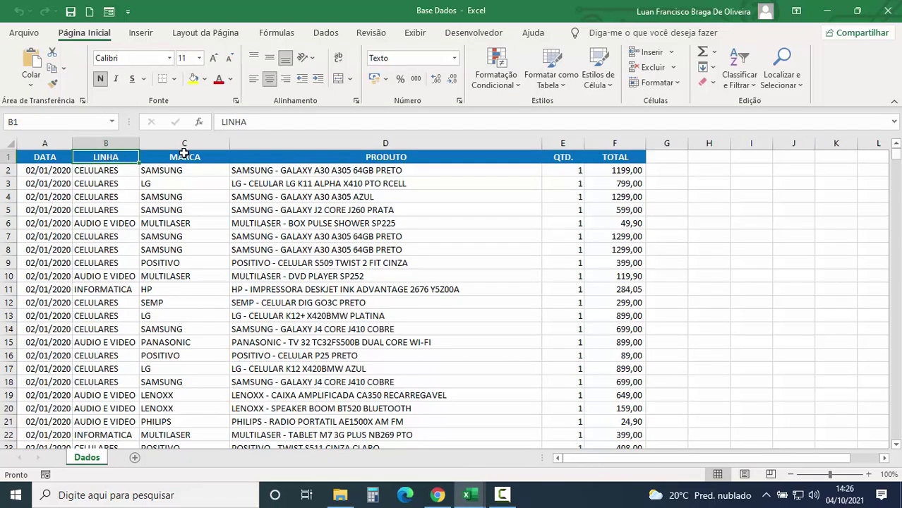
{"action": "left_click_drag", "start_coordinate": [261, 121], "coordinate": [220, 121]}
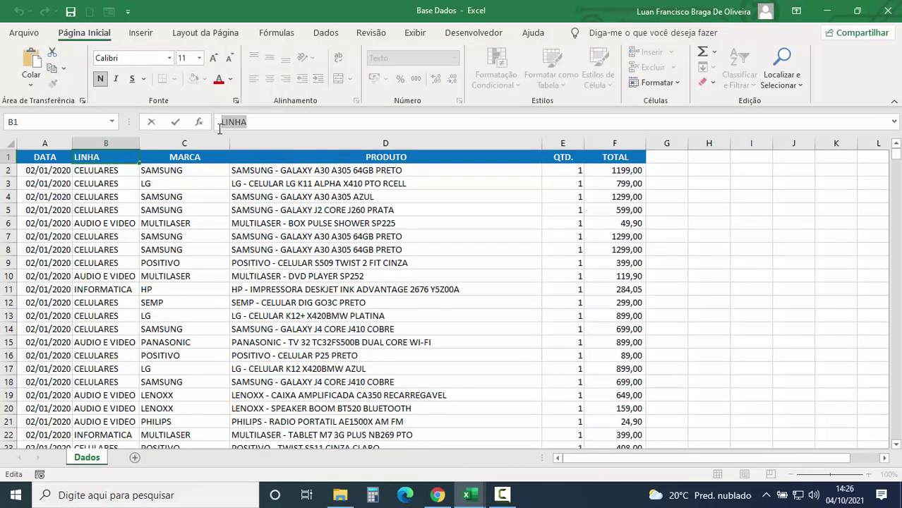
{"action": "key", "text": "Tab"}
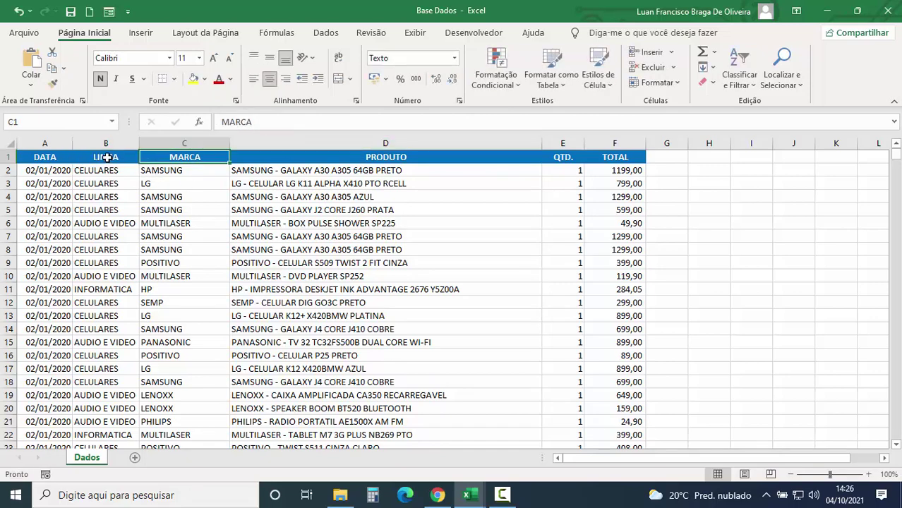
{"action": "left_click", "coordinate": [104, 155]}
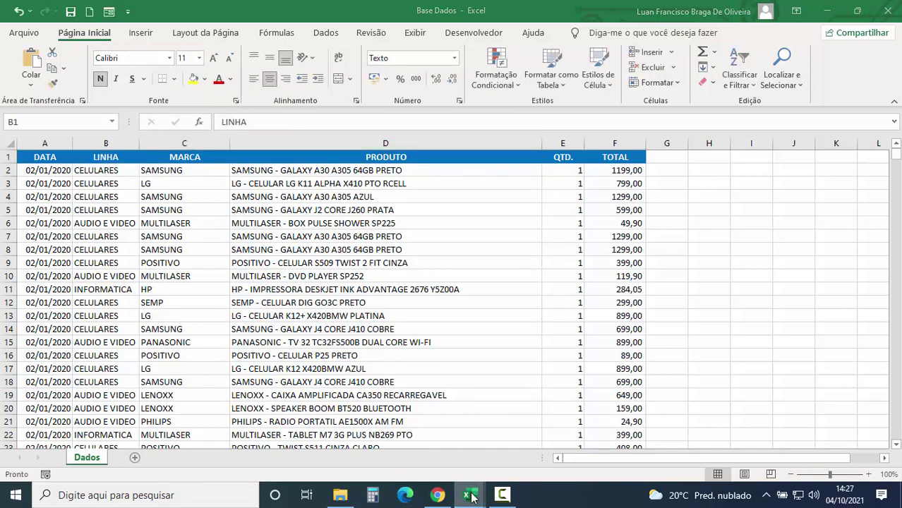
{"action": "mouse_move", "coordinate": [476, 496]}
{"action": "left_click", "coordinate": [567, 436]}
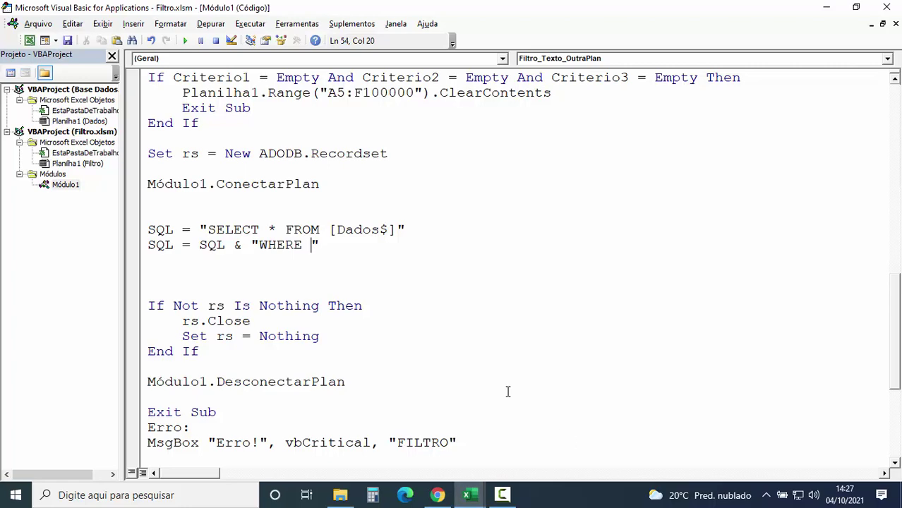
- Write the LINHA Like '%" & "%' pattern into the WHERE condition line
{"action": "type", "text": "LINHA "}
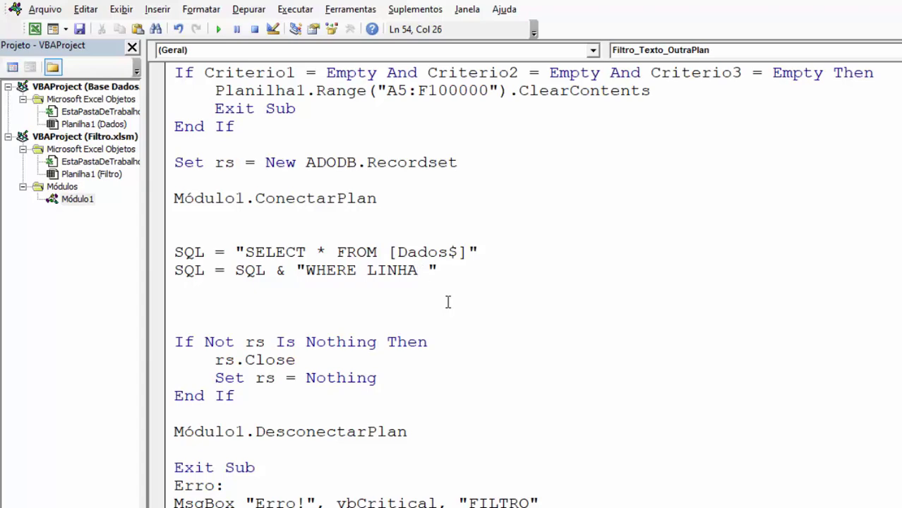
{"action": "type", "text": "Like"}
{"action": "type", "text": " ''"}
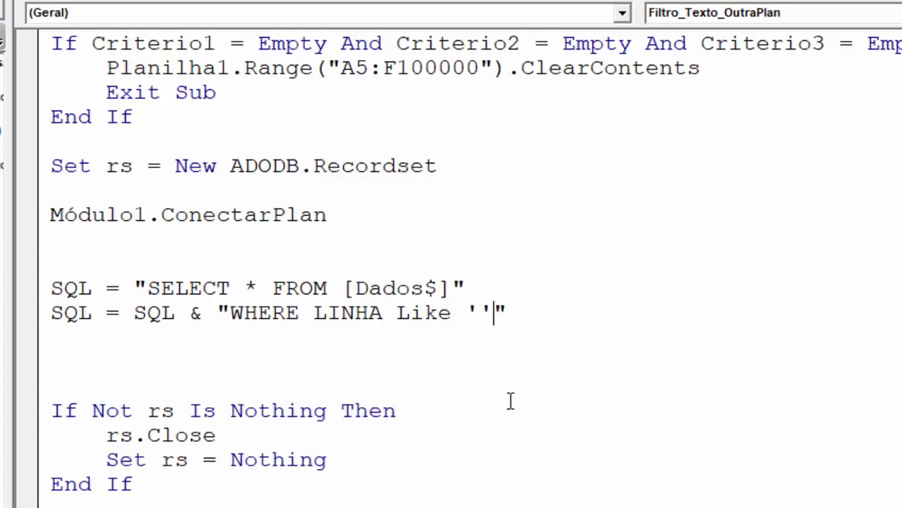
{"action": "left_click", "coordinate": [482, 314]}
{"action": "type", "text": "%%"}
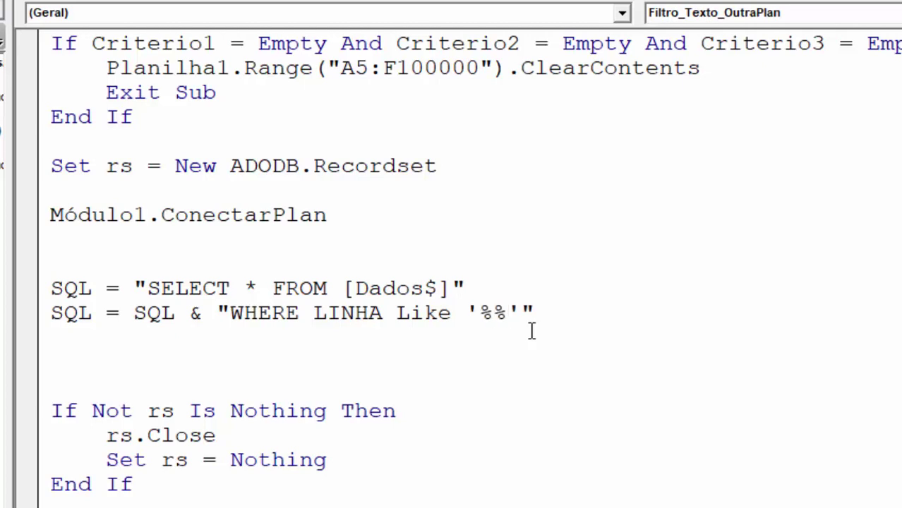
{"action": "left_click", "coordinate": [493, 314]}
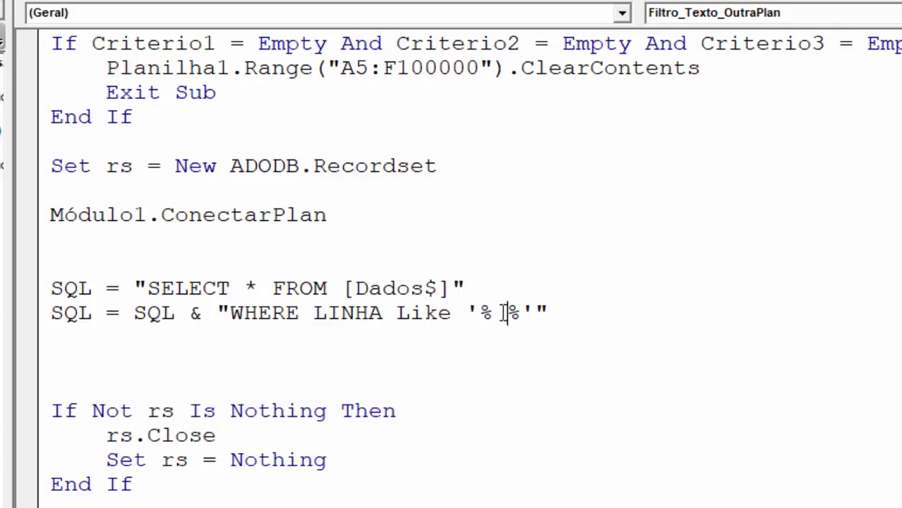
{"action": "key", "text": "BackSpace"}
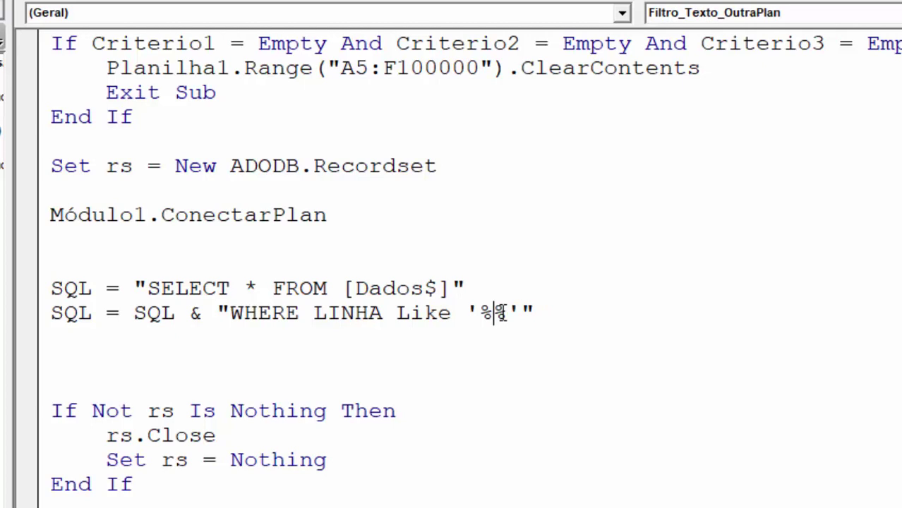
{"action": "type", "text": "\"\""}
{"action": "left_click", "coordinate": [508, 311]}
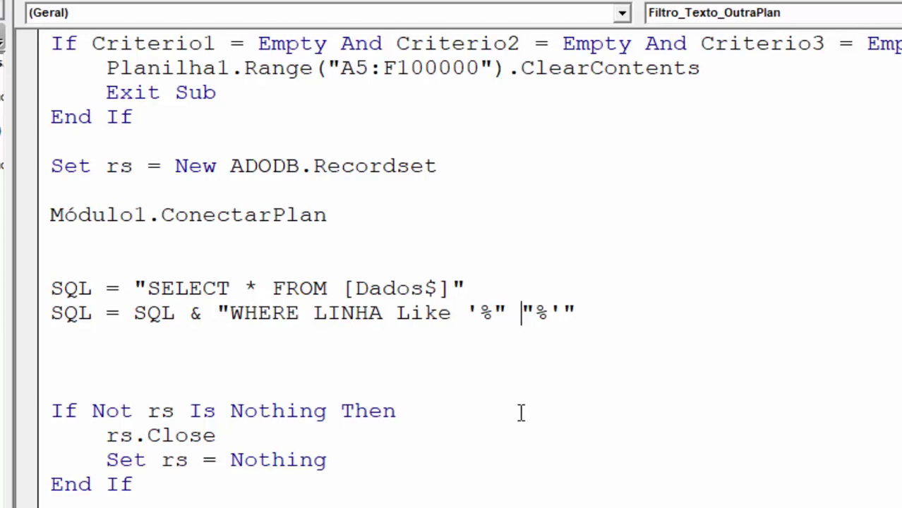
{"action": "type", "text": "&"}
- Insert Criterio1 so the condition reads LINHA Like '%" & Criterio1 & "%'
{"action": "scroll", "coordinate": [277, 272], "scroll_direction": "up", "scroll_amount": 1}
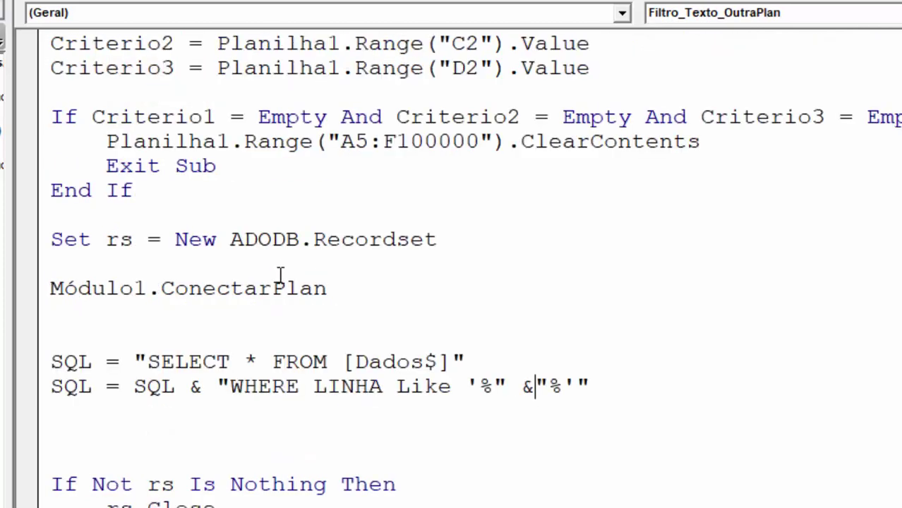
{"action": "scroll", "coordinate": [280, 276], "scroll_direction": "up", "scroll_amount": 2}
{"action": "left_click_drag", "start_coordinate": [175, 165], "coordinate": [51, 165]}
{"action": "key", "text": "ctrl+c"}
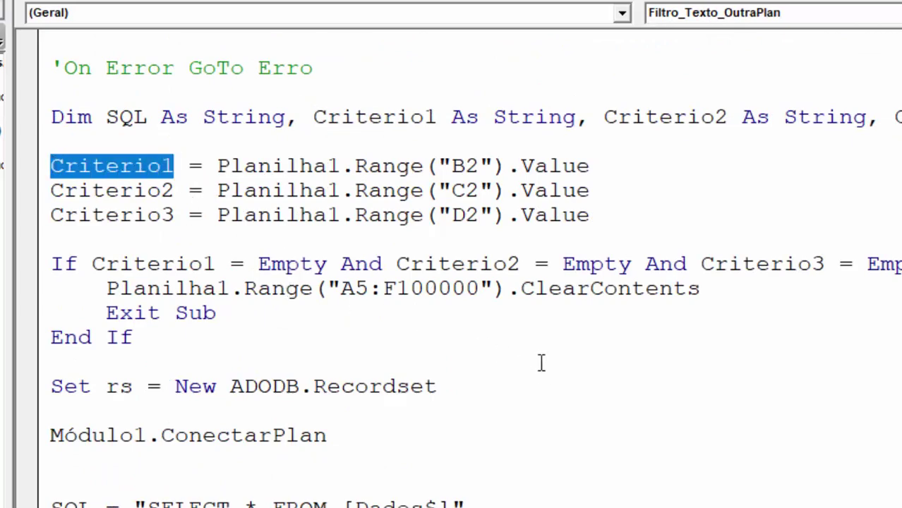
{"action": "scroll", "coordinate": [624, 433], "scroll_direction": "down", "scroll_amount": 2}
{"action": "left_click", "coordinate": [543, 385]}
{"action": "key", "text": "Left"}
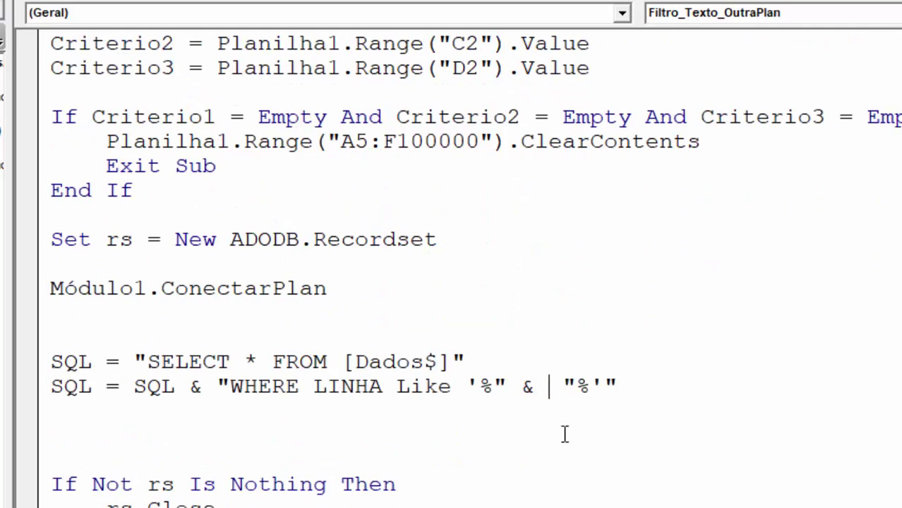
{"action": "key", "text": "ctrl+v"}
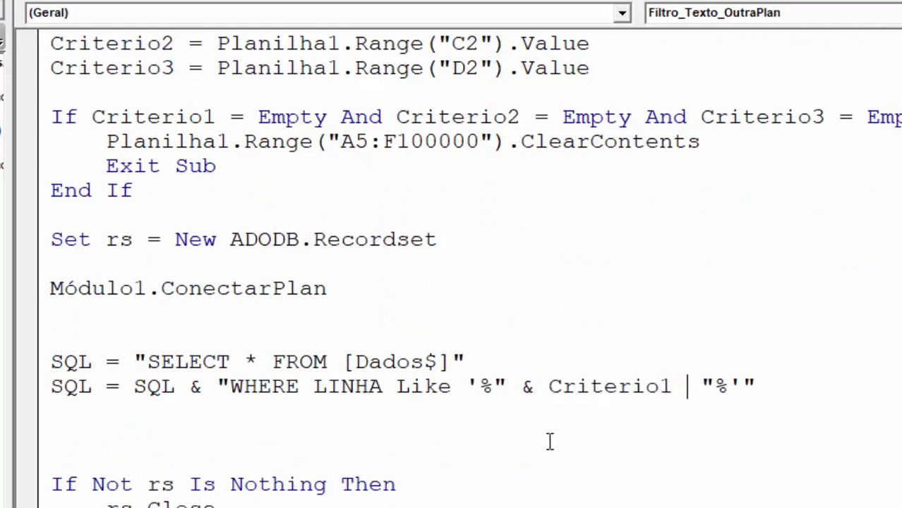
{"action": "type", "text": "&"}
{"action": "left_click", "coordinate": [526, 482]}
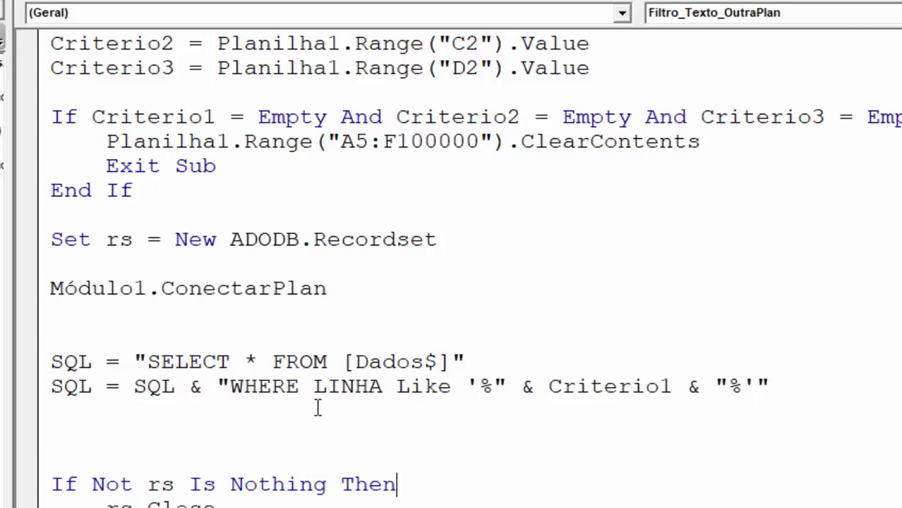
{"action": "left_click", "coordinate": [602, 389]}
{"action": "left_click", "coordinate": [368, 392]}
- Start a new SQL = SQL & line beginning with "AND "
{"action": "scroll", "coordinate": [315, 428], "scroll_direction": "down", "scroll_amount": 2}
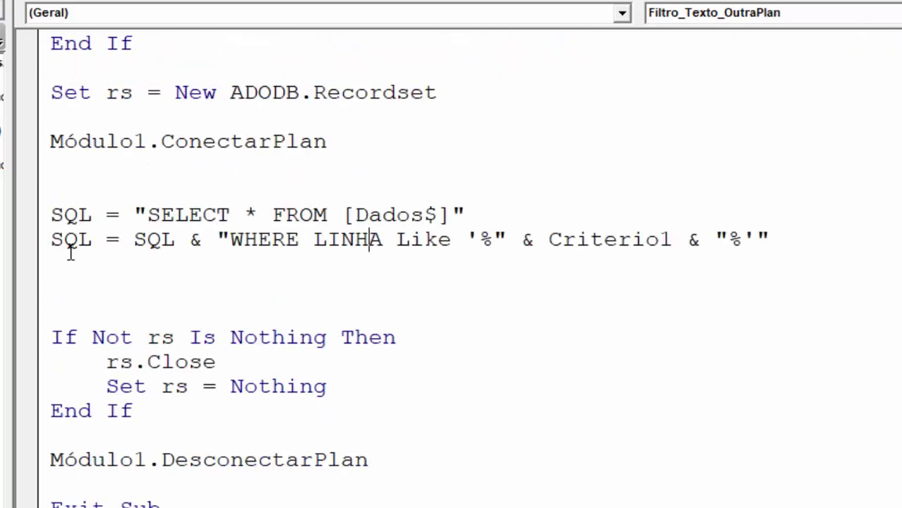
{"action": "left_click", "coordinate": [52, 240]}
{"action": "left_click_drag", "start_coordinate": [51, 240], "coordinate": [203, 240]}
{"action": "key", "text": "ctrl+c"}
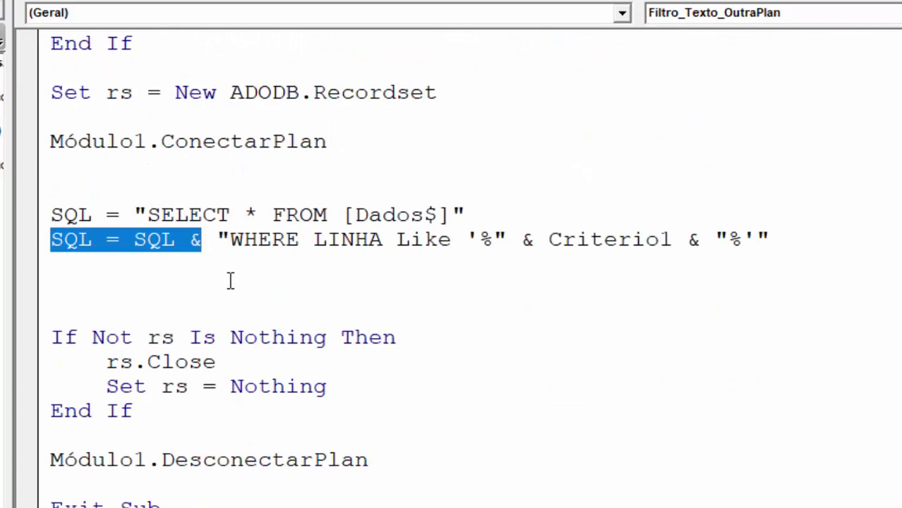
{"action": "left_click", "coordinate": [50, 264]}
{"action": "key", "text": "ctrl+v"}
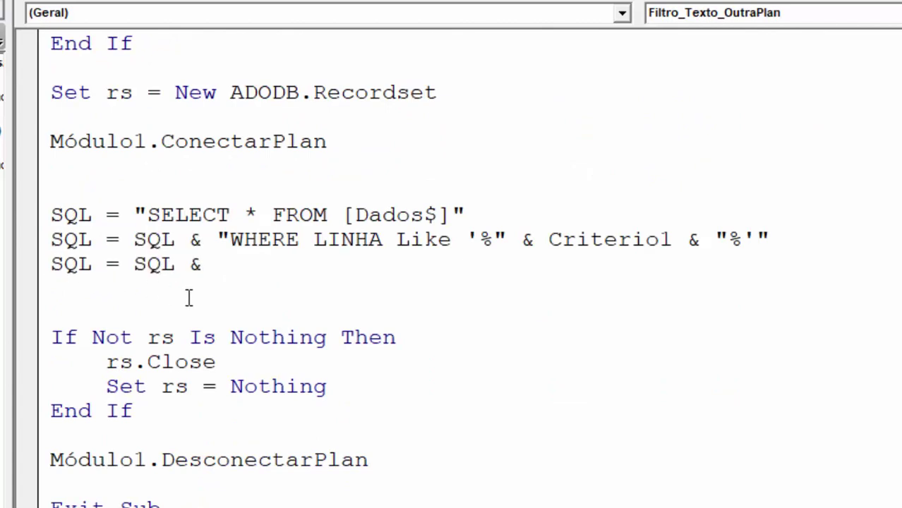
{"action": "type", "text": "\"\""}
{"action": "type", "text": "AND"}
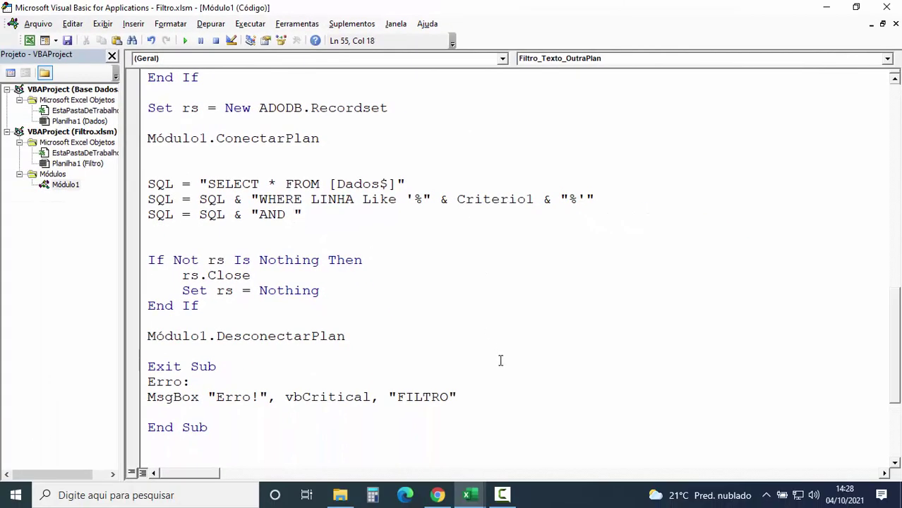
- Check the MARCA criterion cell C2 in Filtro and the MARCA header C1 in Base Dados
{"action": "mouse_move", "coordinate": [466, 495]}
{"action": "left_click", "coordinate": [345, 447]}
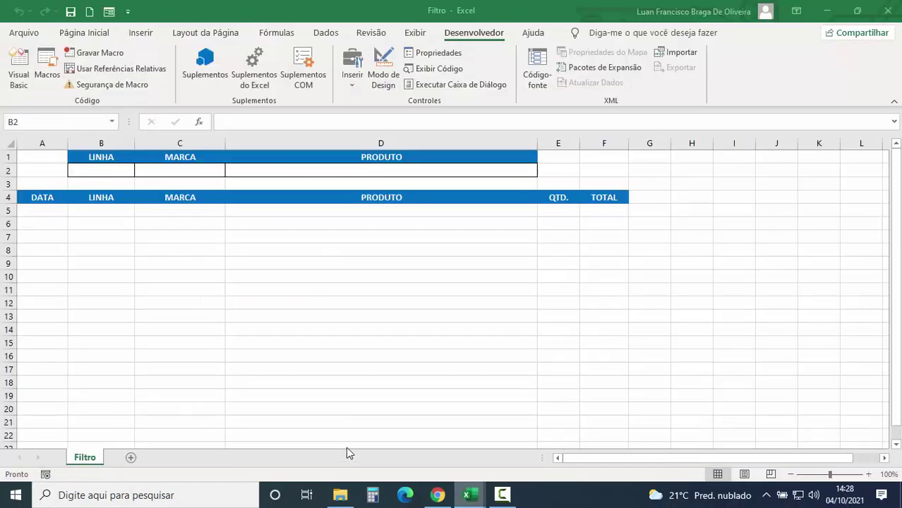
{"action": "left_click", "coordinate": [184, 164]}
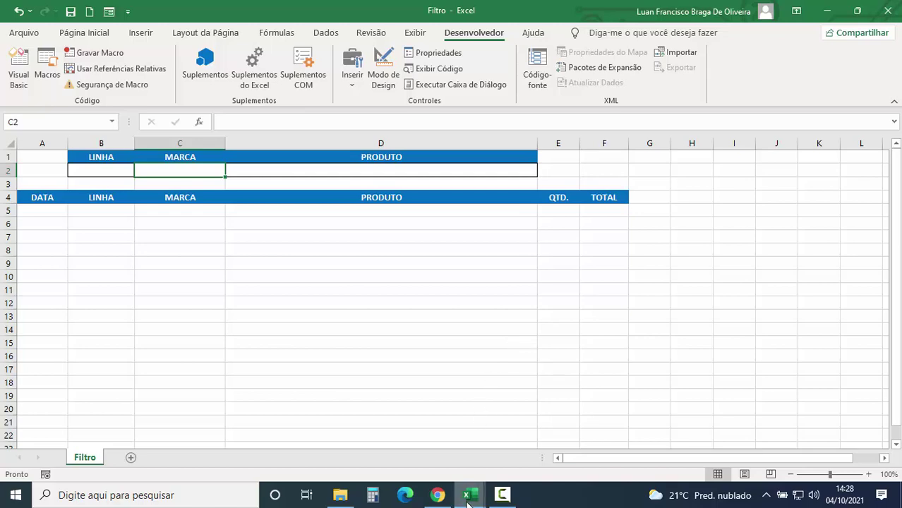
{"action": "mouse_move", "coordinate": [467, 495]}
{"action": "left_click", "coordinate": [488, 455]}
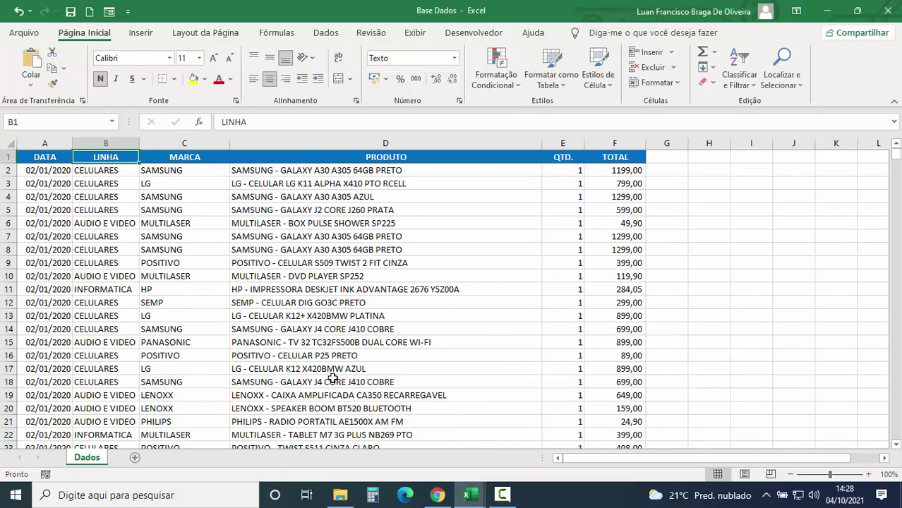
{"action": "left_click", "coordinate": [187, 161]}
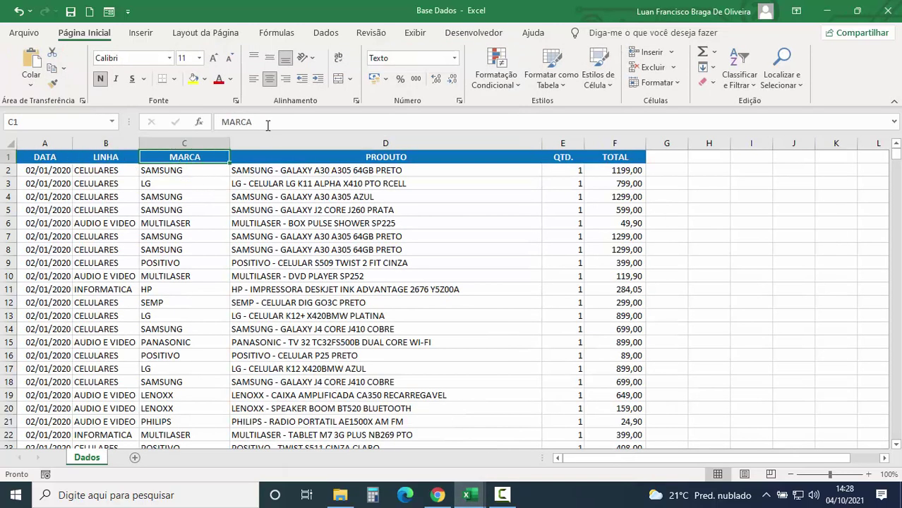
{"action": "double_click", "coordinate": [227, 122]}
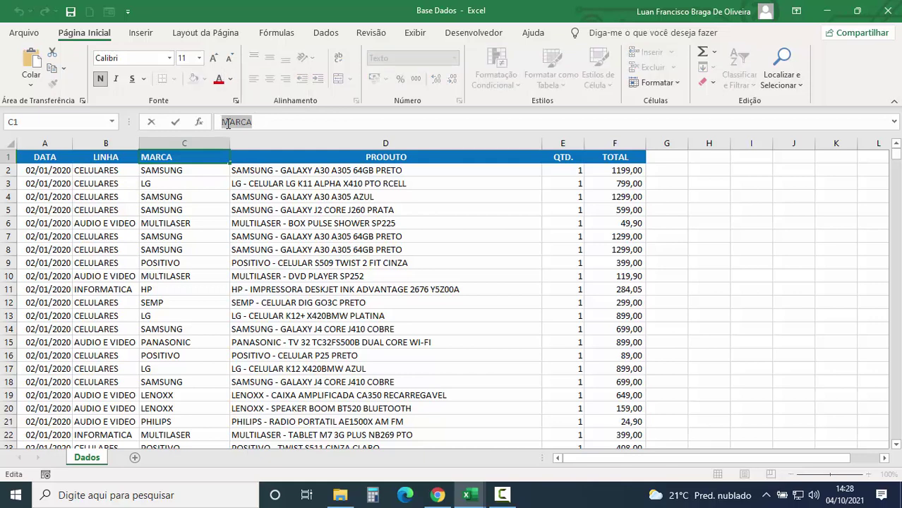
{"action": "key", "text": "Tab"}
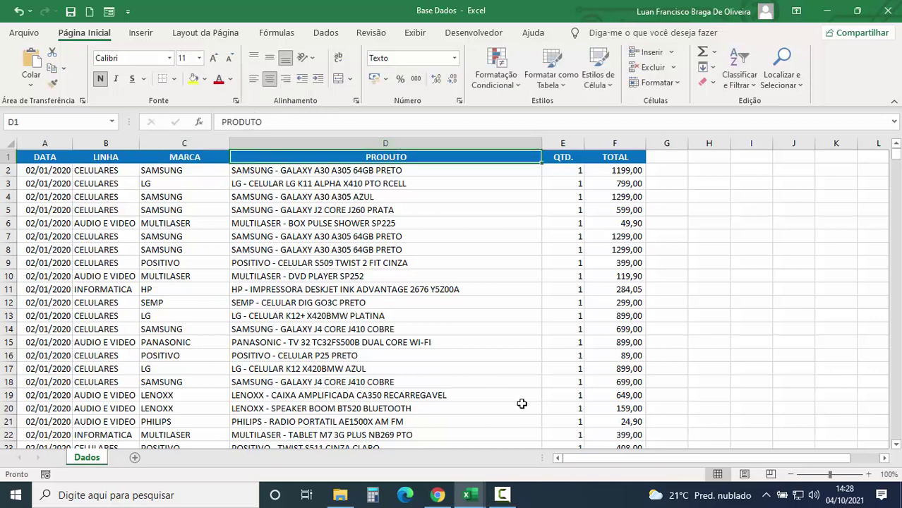
- Type the MARCA Like '%" & "%' pattern on the AND line in Módulo1
{"action": "mouse_move", "coordinate": [475, 493]}
{"action": "left_click", "coordinate": [584, 451]}
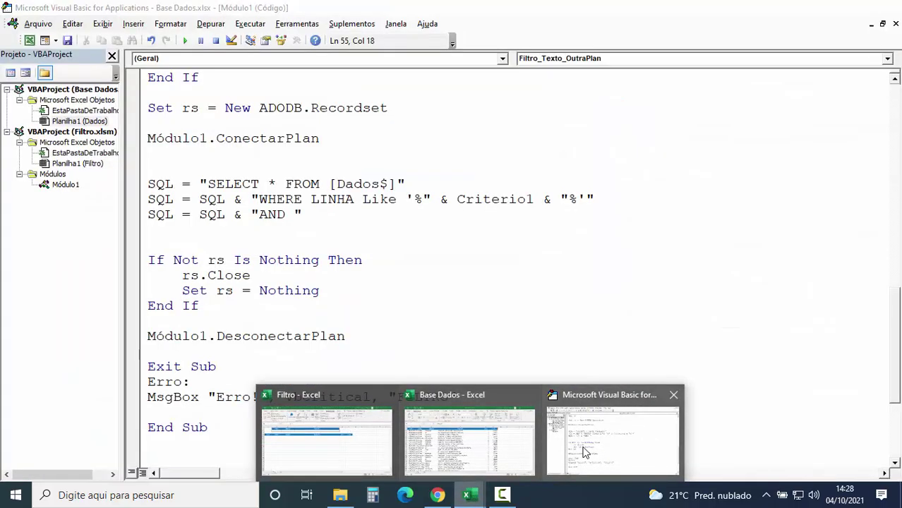
{"action": "type", "text": "MARCA"}
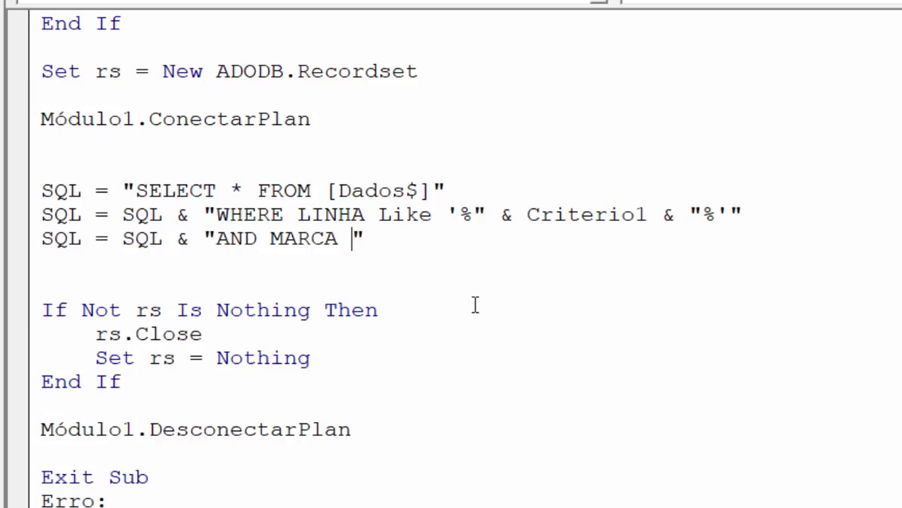
{"action": "type", "text": " Like"}
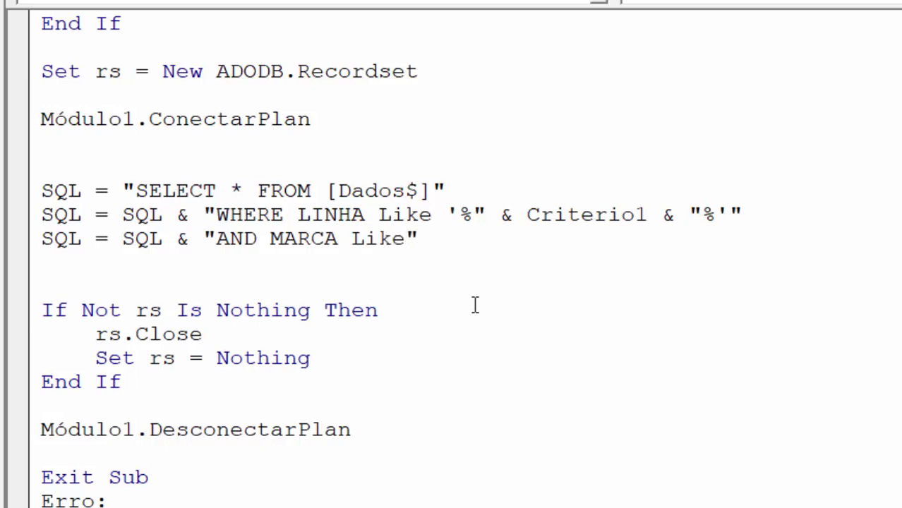
{"action": "type", "text": " ''"}
{"action": "left_click", "coordinate": [434, 238]}
{"action": "type", "text": "%%"}
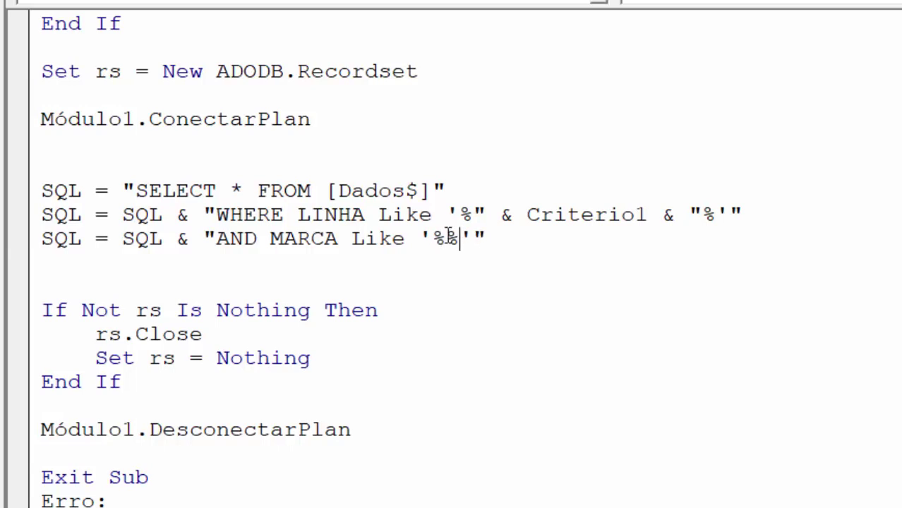
{"action": "left_click", "coordinate": [447, 239]}
{"action": "type", "text": "\"\""}
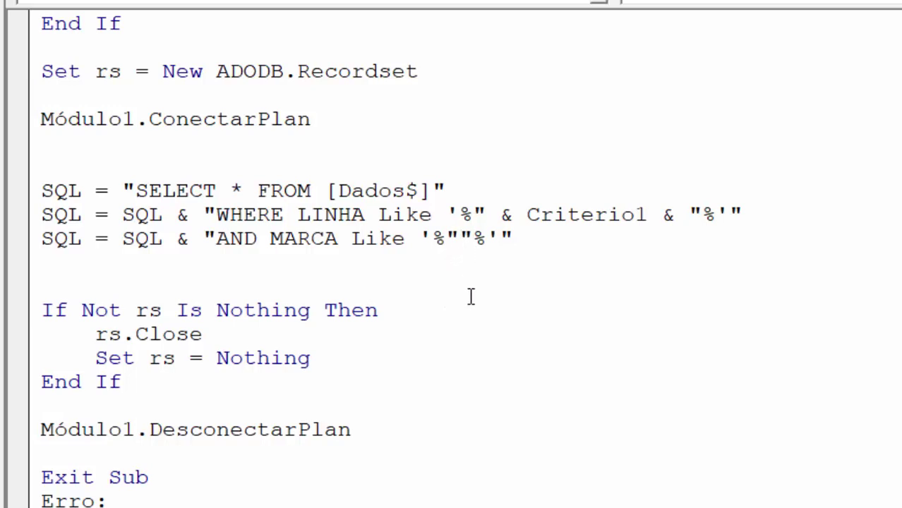
{"action": "type", "text": "&"}
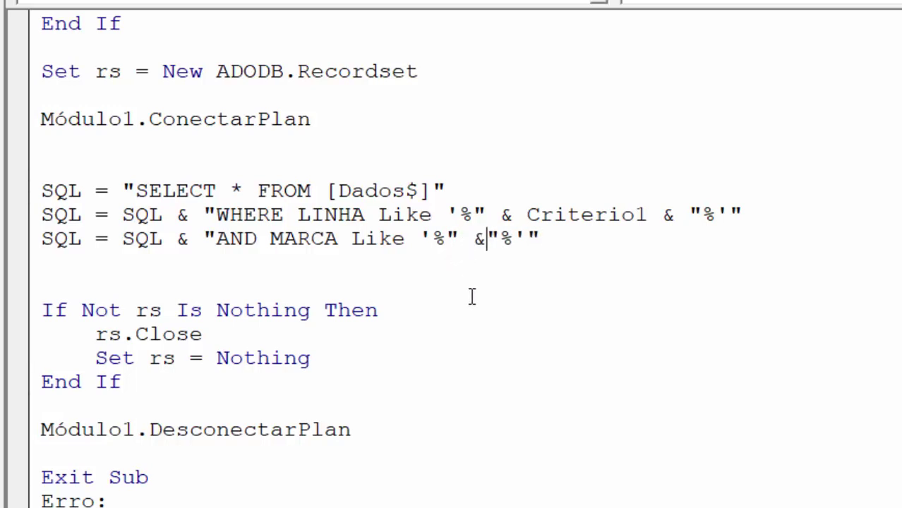
- Insert Criterio2 so the line reads AND MARCA Like '%" & Criterio2 & "%'
{"action": "scroll", "coordinate": [365, 228], "scroll_direction": "up", "scroll_amount": 4}
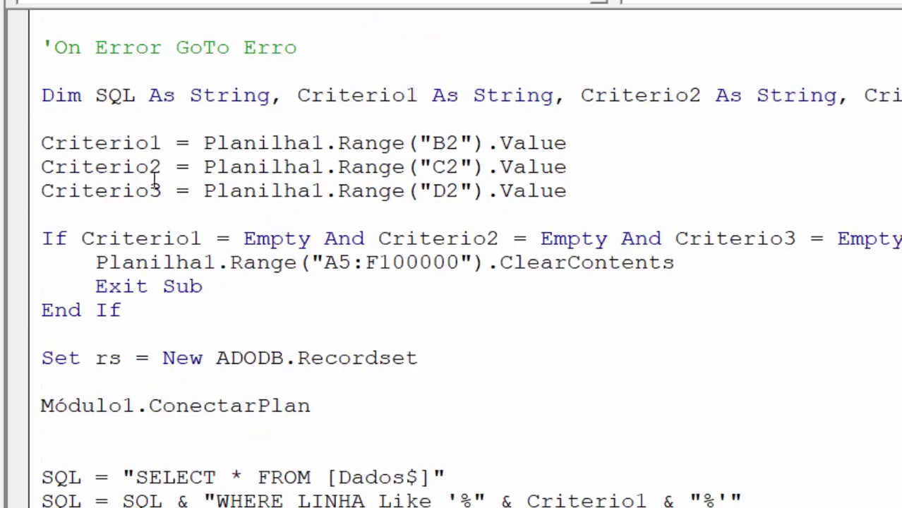
{"action": "left_click_drag", "start_coordinate": [162, 166], "coordinate": [36, 167]}
{"action": "key", "text": "ctrl+c"}
{"action": "scroll", "coordinate": [494, 303], "scroll_direction": "down", "scroll_amount": 3}
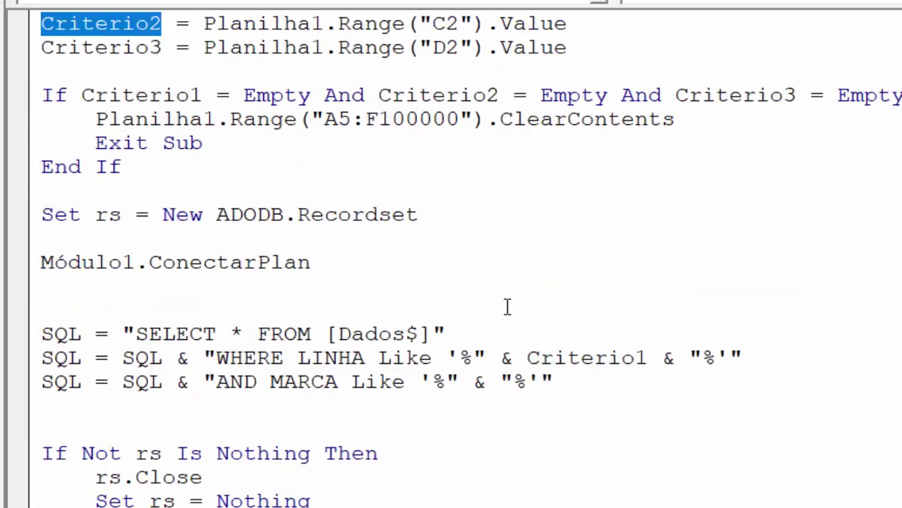
{"action": "left_click", "coordinate": [499, 312]}
{"action": "key", "text": "ctrl+v"}
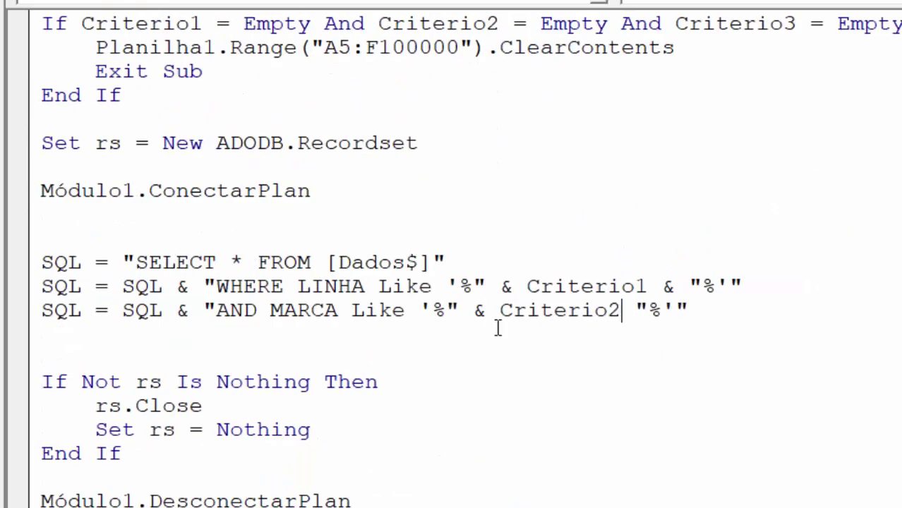
{"action": "type", "text": "&"}
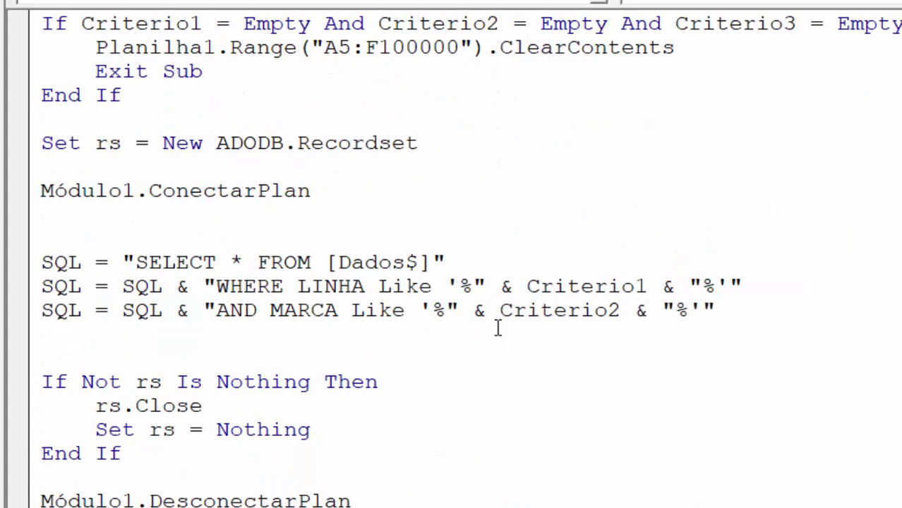
{"action": "left_click", "coordinate": [465, 363]}
- Duplicate the AND MARCA line below and select MARCA in the copy
{"action": "left_click_drag", "start_coordinate": [42, 310], "coordinate": [767, 315]}
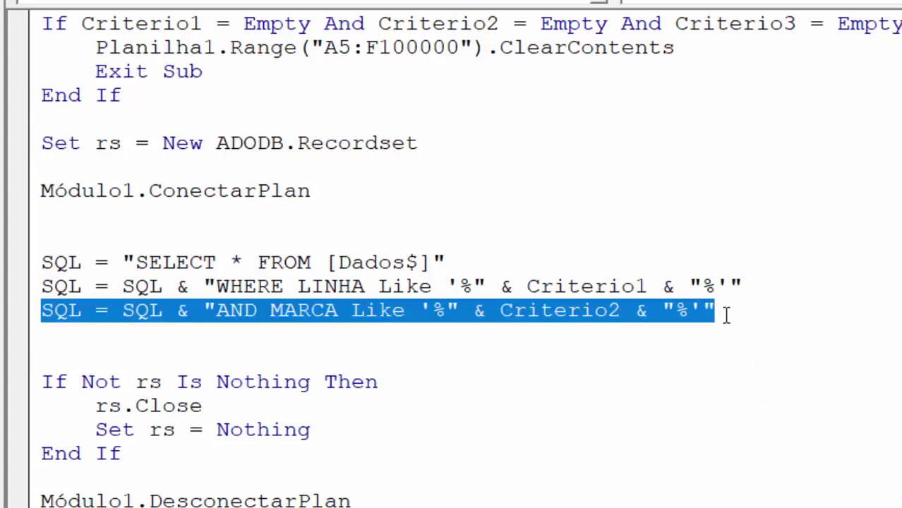
{"action": "key", "text": "ctrl+c"}
{"action": "left_click", "coordinate": [65, 333]}
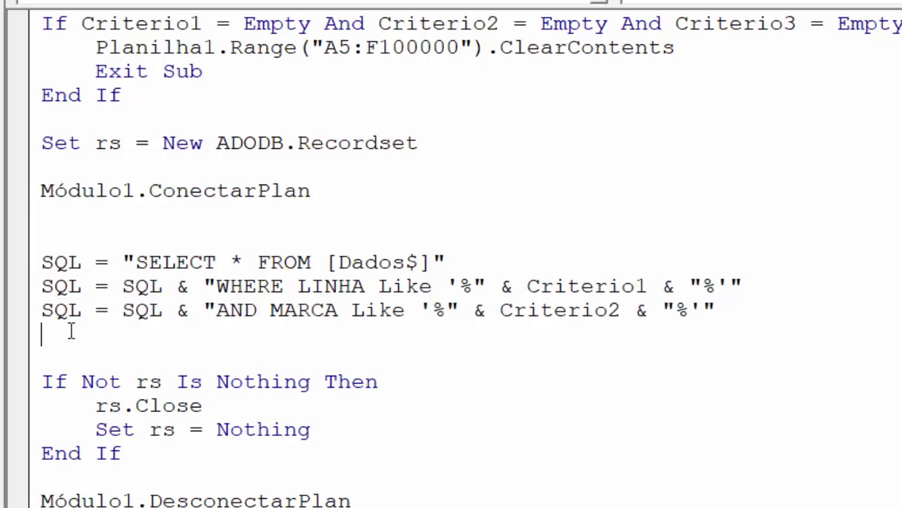
{"action": "key", "text": "ctrl+v"}
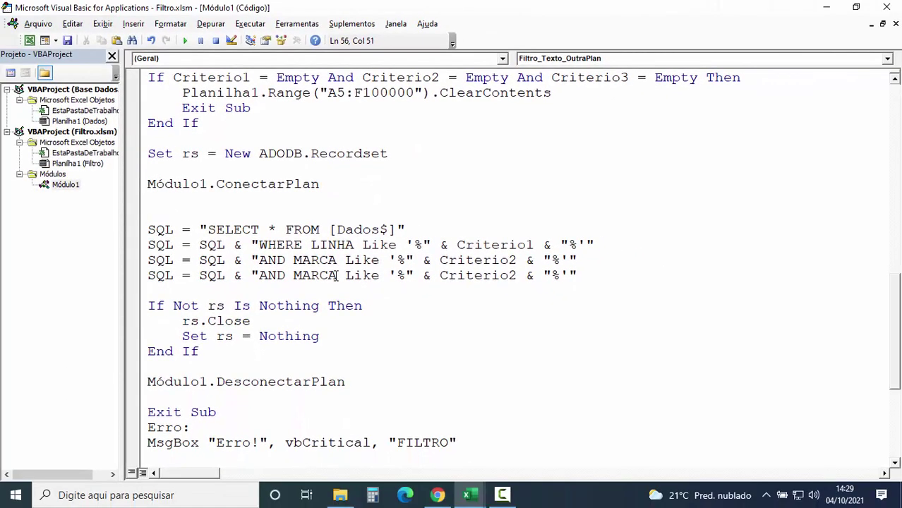
{"action": "double_click", "coordinate": [334, 275]}
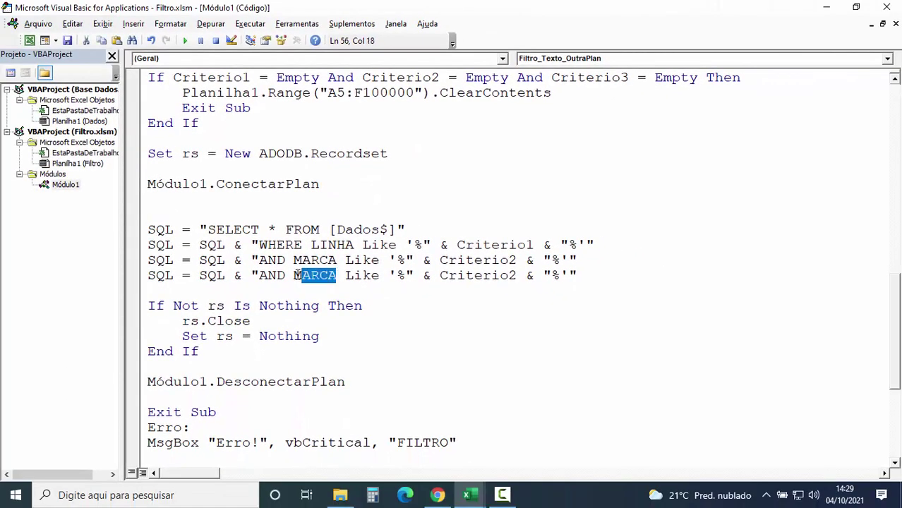
- Copy the PRODUTO header text from cell D1 in Base Dados, then return to VBA
{"action": "mouse_move", "coordinate": [477, 492]}
{"action": "left_click", "coordinate": [342, 444]}
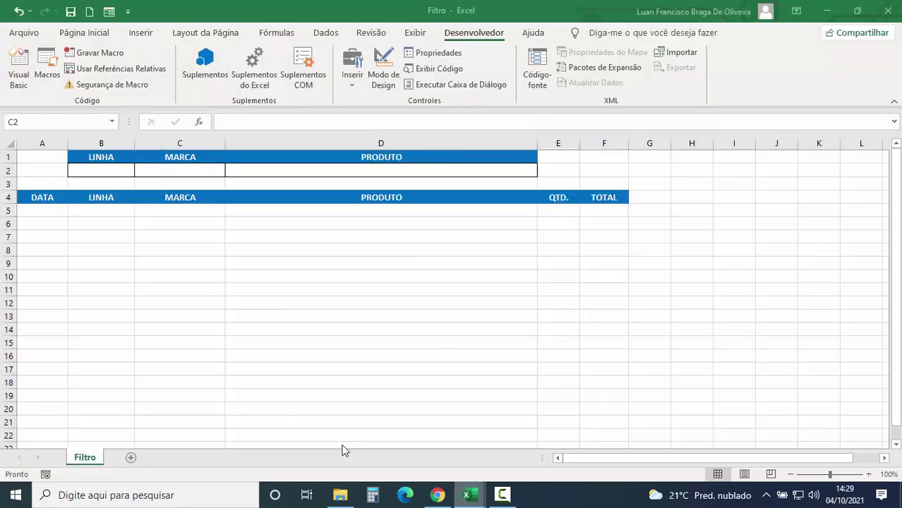
{"action": "left_click", "coordinate": [393, 158]}
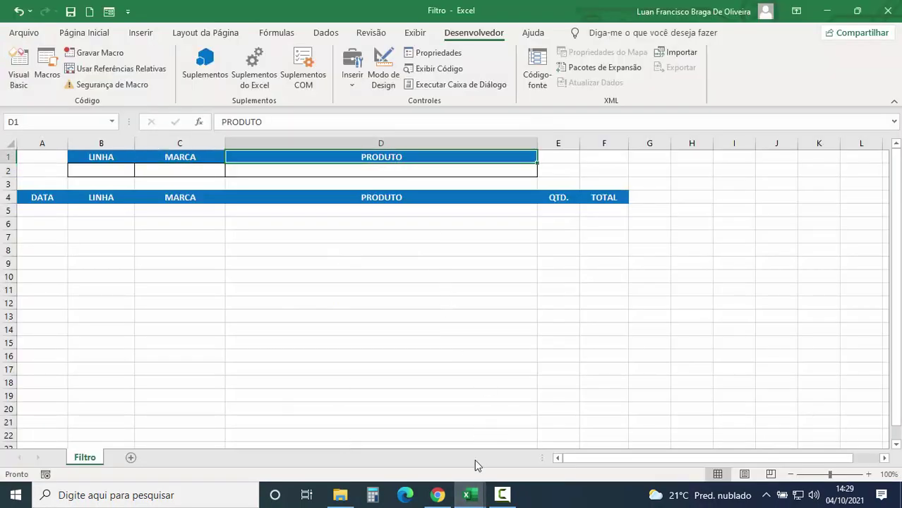
{"action": "left_click", "coordinate": [470, 494]}
{"action": "left_click", "coordinate": [496, 460]}
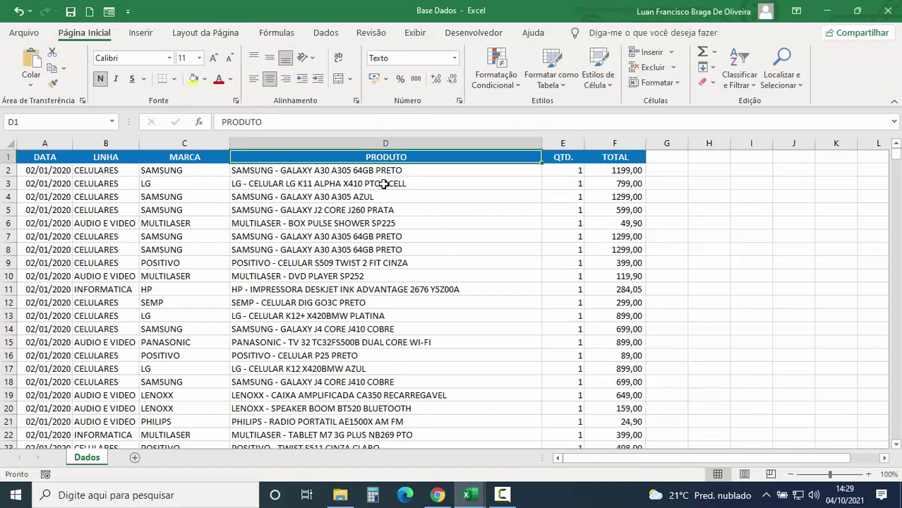
{"action": "double_click", "coordinate": [277, 124]}
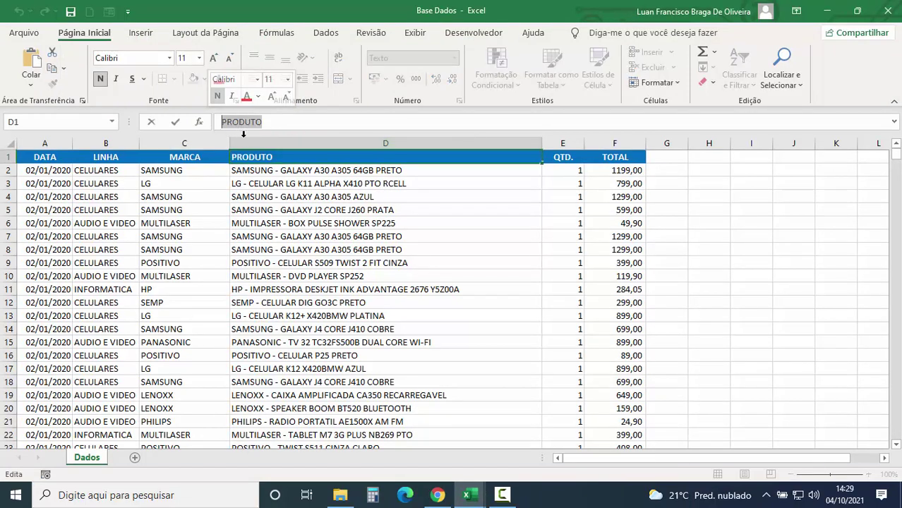
{"action": "key", "text": "Tab"}
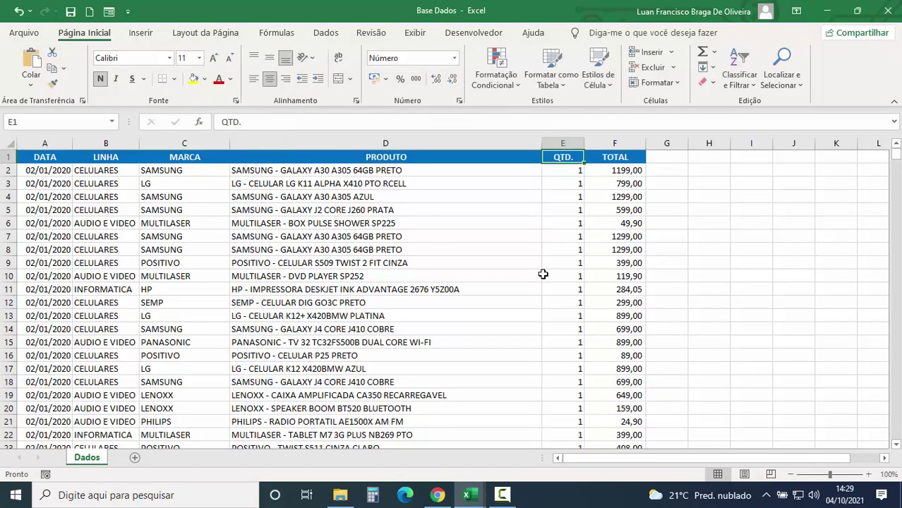
{"action": "mouse_move", "coordinate": [484, 490]}
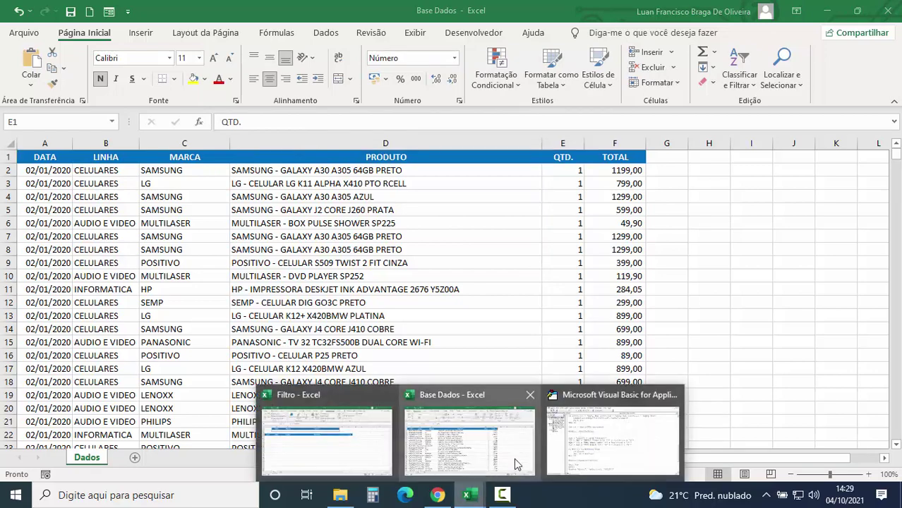
{"action": "left_click", "coordinate": [573, 458]}
- Change the copied line to AND PRODUTO Like '%" & Criterio3 & "%'
{"action": "key", "text": "ctrl+v"}
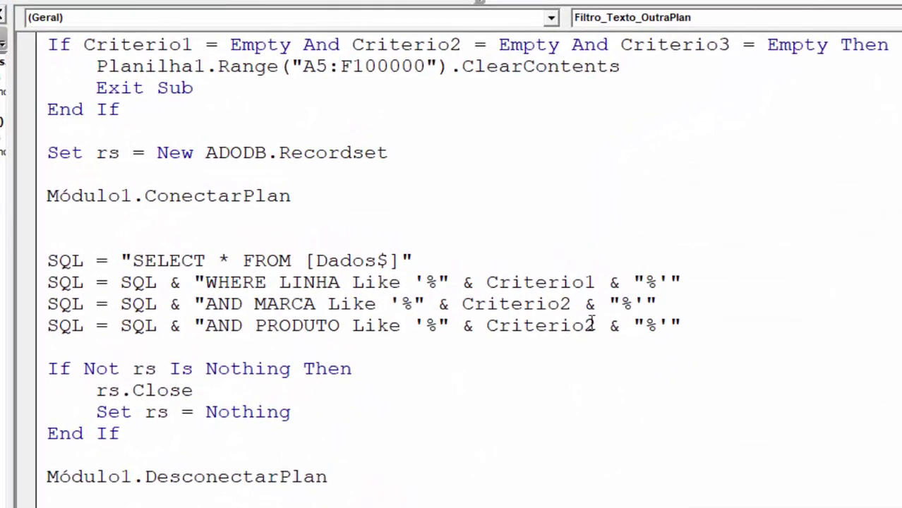
{"action": "left_click", "coordinate": [601, 329]}
{"action": "key", "text": "BackSpace"}
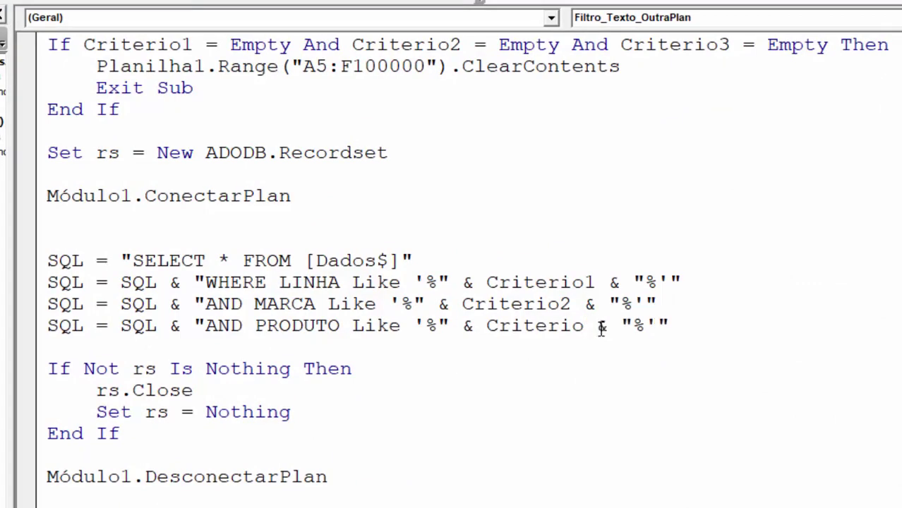
{"action": "type", "text": "3"}
{"action": "left_click", "coordinate": [542, 370]}
{"action": "scroll", "coordinate": [185, 243], "scroll_direction": "up", "scroll_amount": 5}
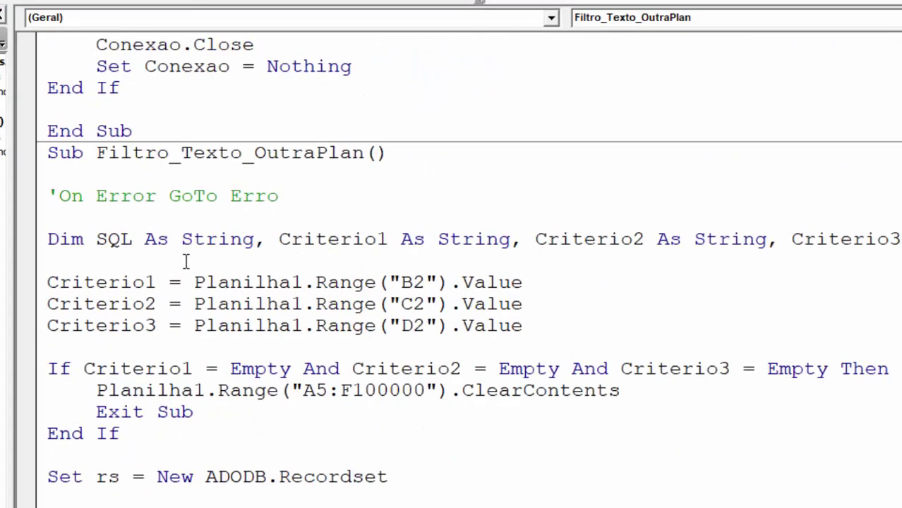
{"action": "left_click_drag", "start_coordinate": [156, 326], "coordinate": [144, 326]}
{"action": "left_click_drag", "start_coordinate": [84, 324], "coordinate": [46, 326]}
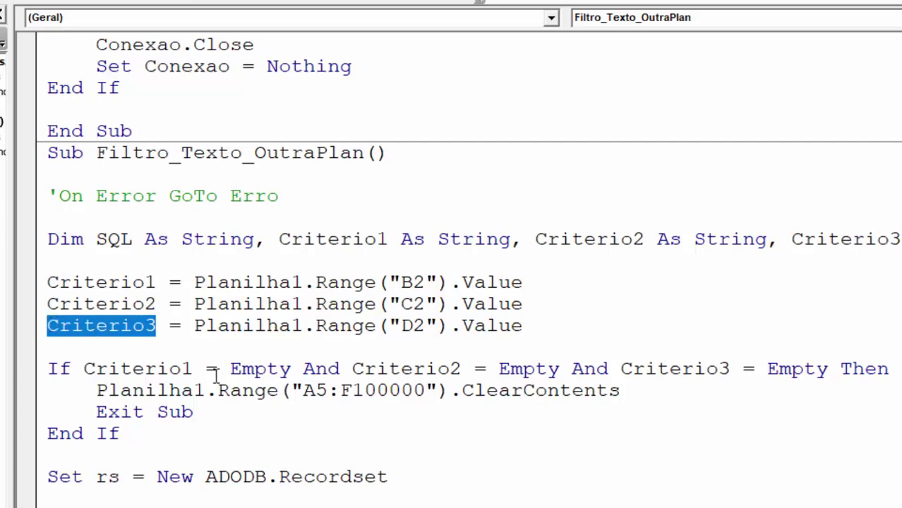
{"action": "scroll", "coordinate": [301, 395], "scroll_direction": "down", "scroll_amount": 2}
{"action": "scroll", "coordinate": [421, 410], "scroll_direction": "down", "scroll_amount": 3}
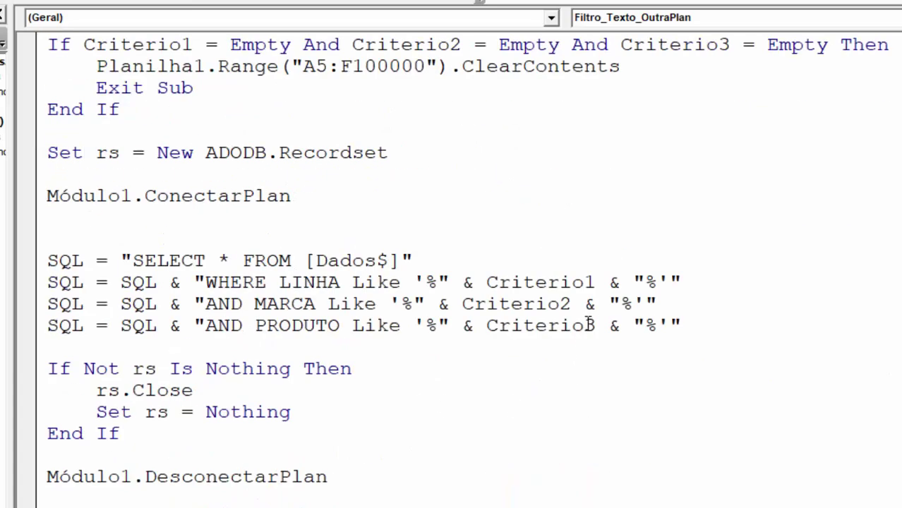
{"action": "left_click_drag", "start_coordinate": [596, 325], "coordinate": [486, 325]}
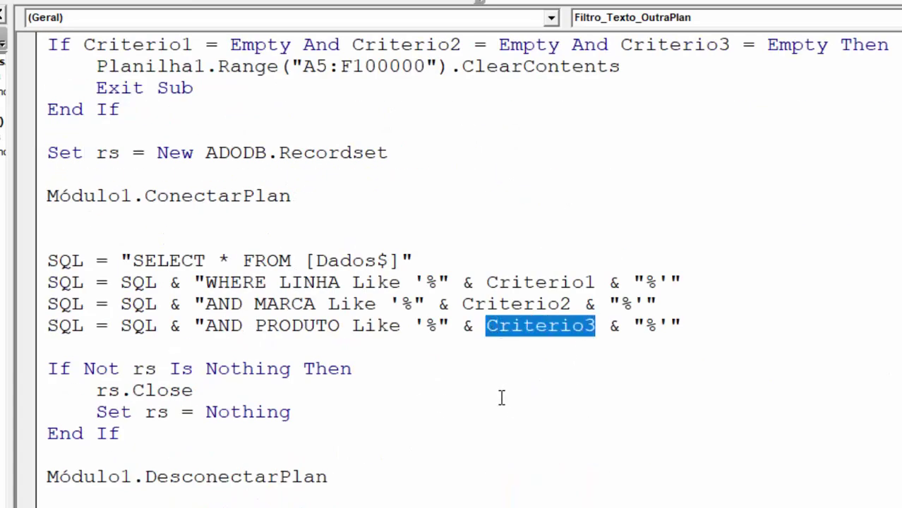
{"action": "key", "text": "Right"}
- Add a blank line after the SQL block and remove the extra one after ConectarPlan
{"action": "left_click", "coordinate": [77, 348]}
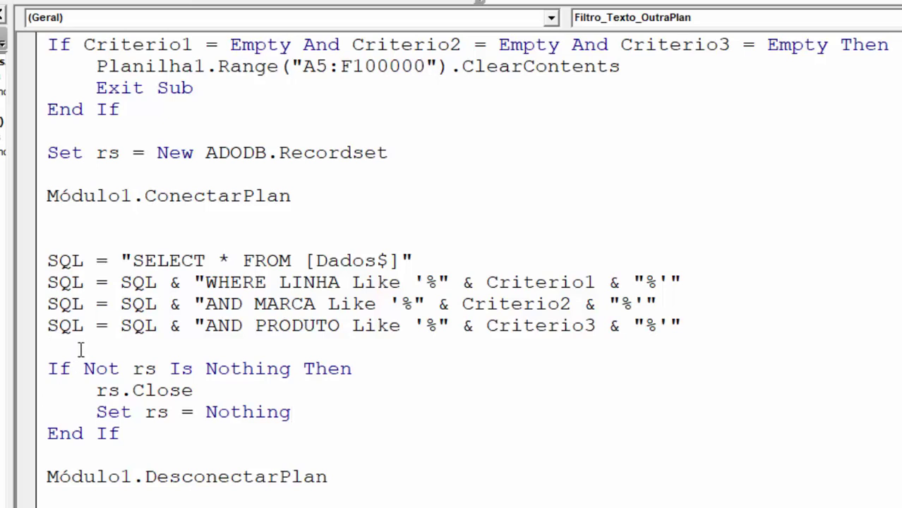
{"action": "key", "text": "Return"}
{"action": "key", "text": "Return"}
{"action": "left_click", "coordinate": [309, 198]}
{"action": "key", "text": "Delete"}
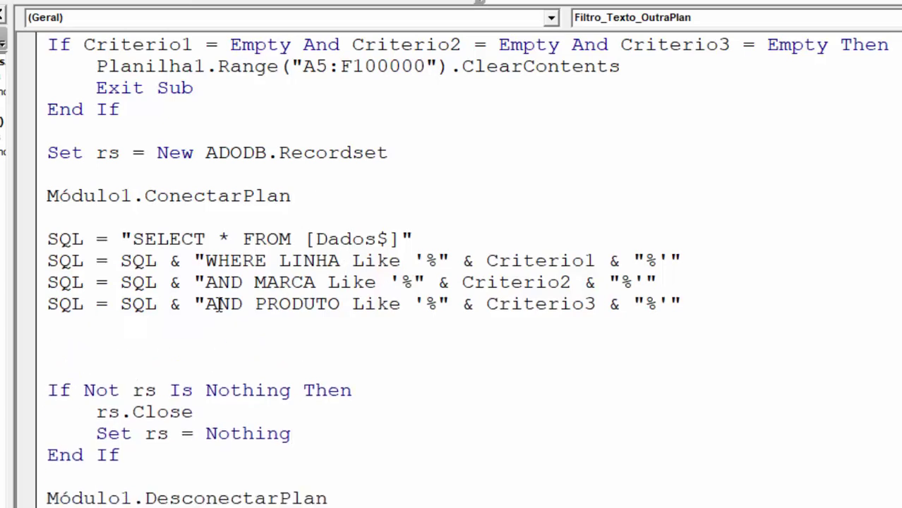
{"action": "left_click", "coordinate": [66, 347]}
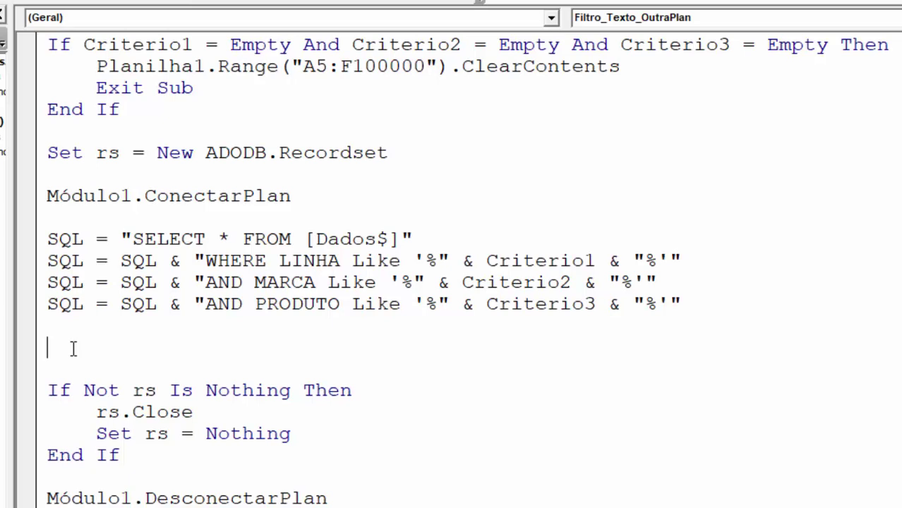
- Start the line rs.Open SQL, below the SQL query lines
{"action": "left_click_drag", "start_coordinate": [120, 152], "coordinate": [105, 156]}
{"action": "left_click", "coordinate": [98, 349]}
{"action": "type", "text": "rs"}
{"action": "type", "text": ".ope"}
{"action": "key", "text": "Tab"}
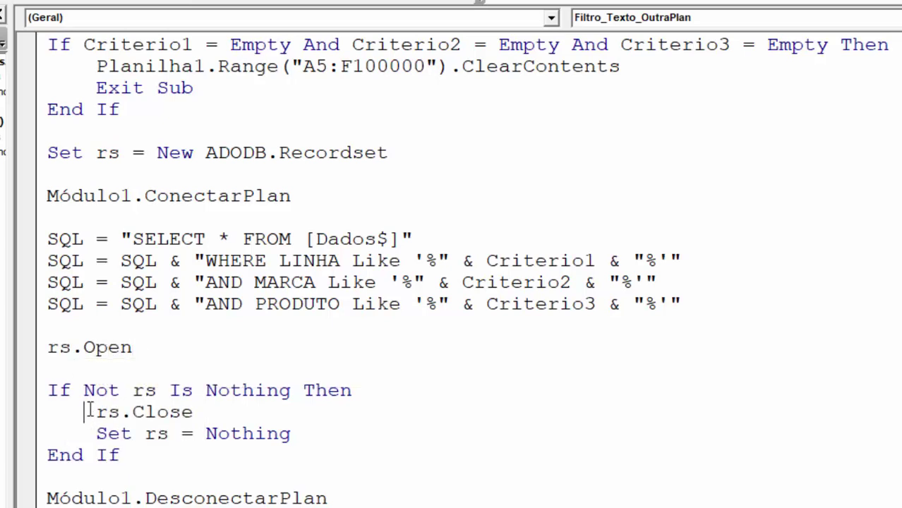
{"action": "double_click", "coordinate": [79, 304]}
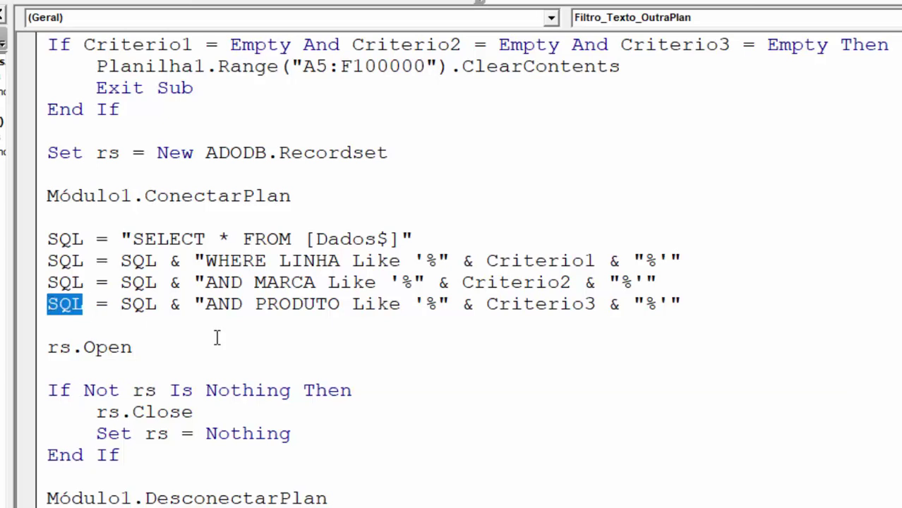
{"action": "left_click", "coordinate": [175, 352]}
{"action": "type", "text": "SQL"}
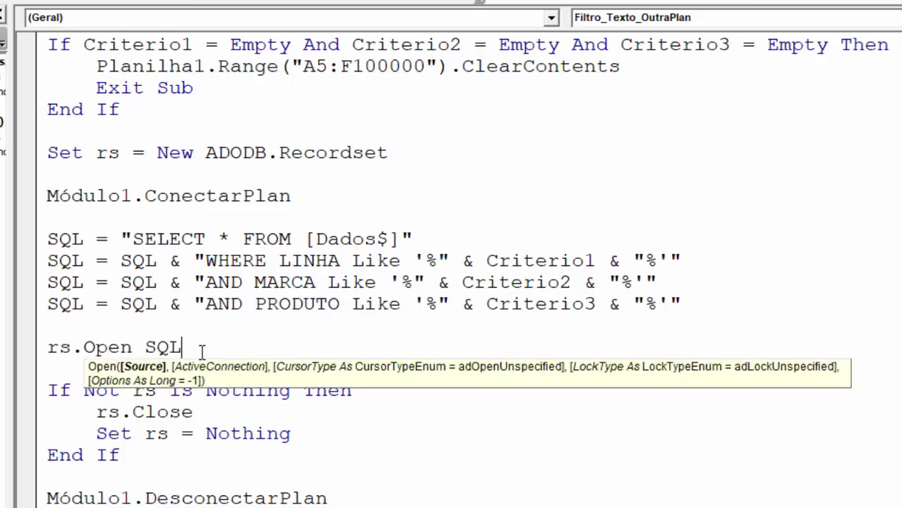
{"action": "type", "text": ","}
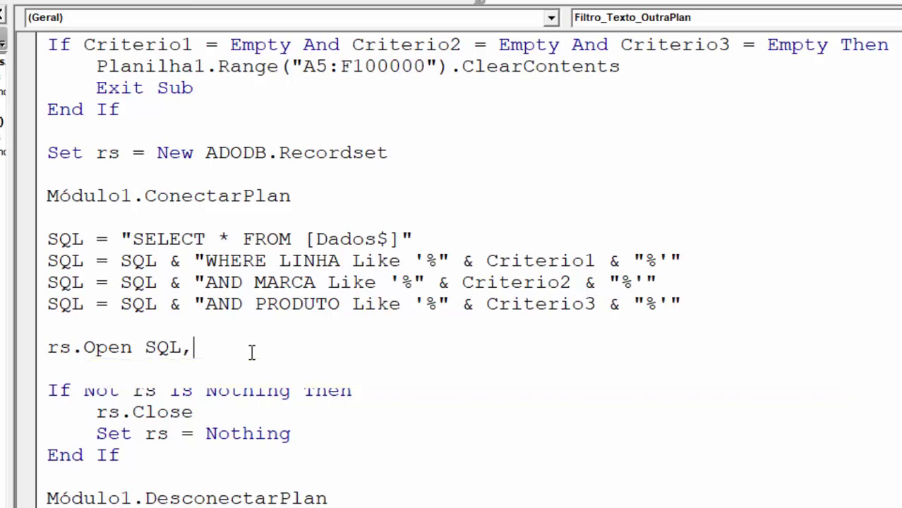
{"action": "key", "text": "Return"}
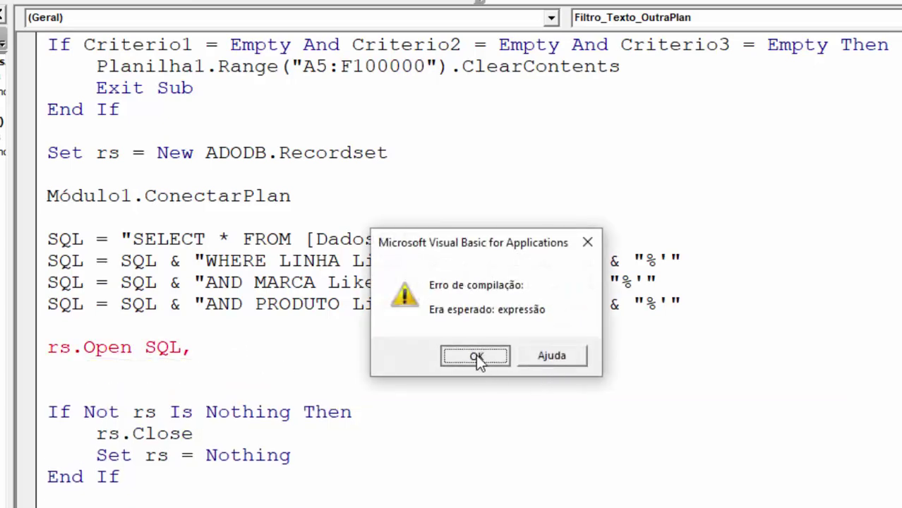
- Dismiss the compile error and add Conexao as the connection argument of rs.Open
{"action": "left_click", "coordinate": [475, 354]}
{"action": "scroll", "coordinate": [433, 352], "scroll_direction": "up", "scroll_amount": 15}
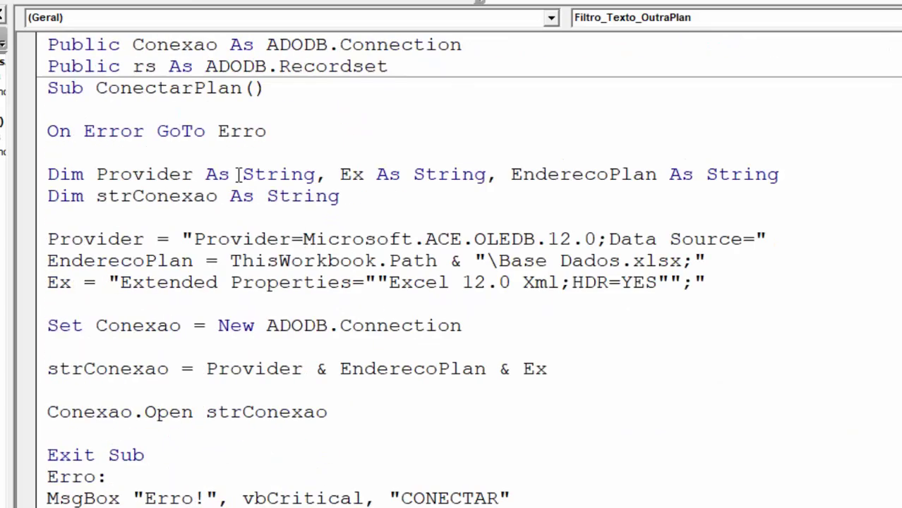
{"action": "left_click_drag", "start_coordinate": [217, 45], "coordinate": [133, 45]}
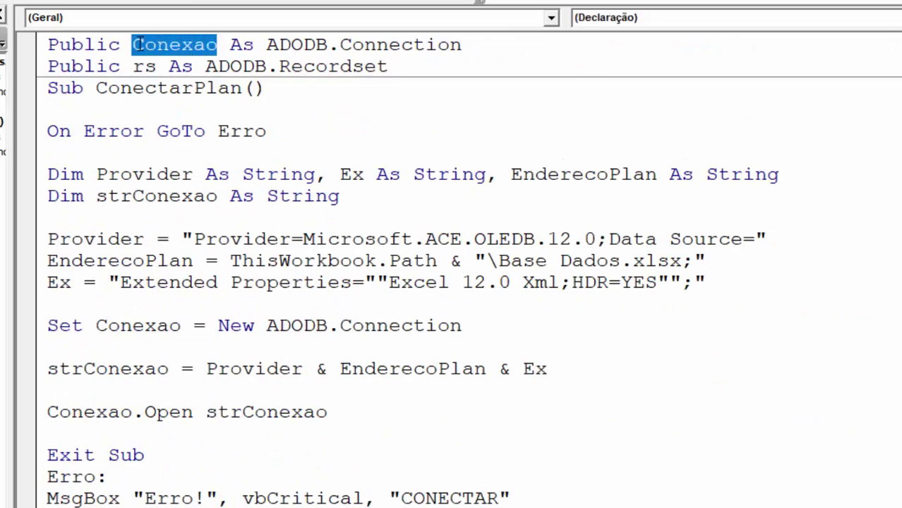
{"action": "scroll", "coordinate": [466, 261], "scroll_direction": "down", "scroll_amount": 6}
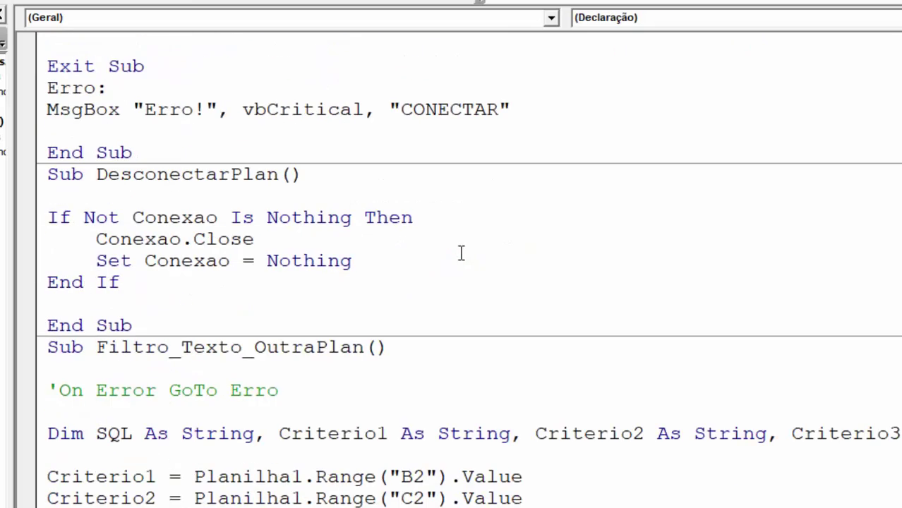
{"action": "scroll", "coordinate": [536, 265], "scroll_direction": "down", "scroll_amount": 5}
{"action": "scroll", "coordinate": [374, 462], "scroll_direction": "down", "scroll_amount": 3}
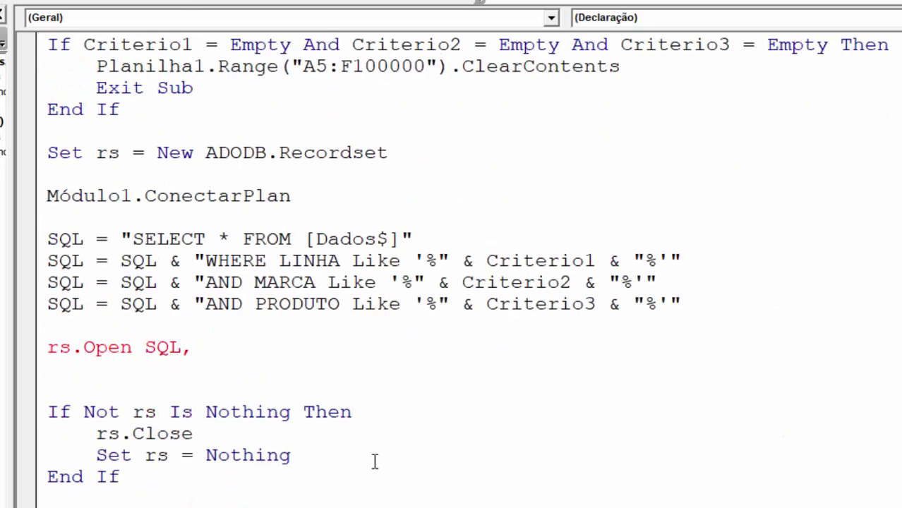
{"action": "left_click", "coordinate": [225, 344]}
{"action": "type", "text": "Conexao"}
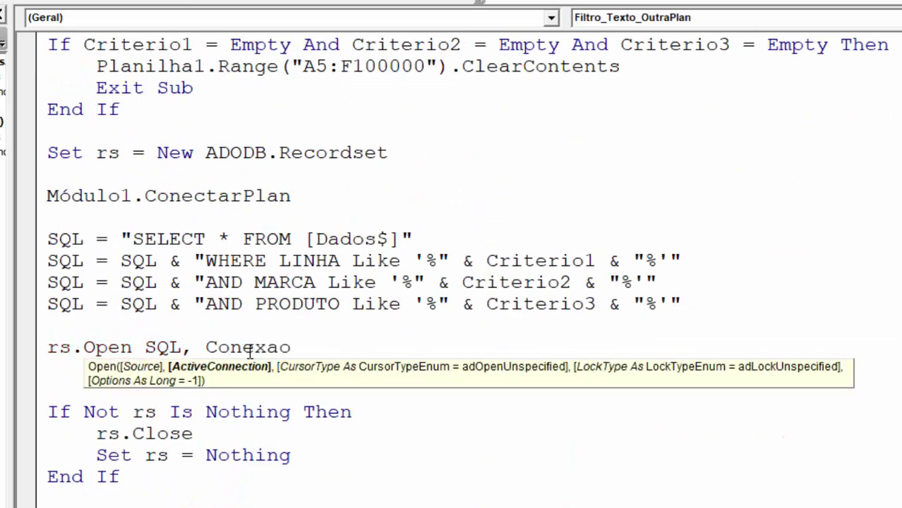
- Add the adOpenKeyset cursor type and adLockReadOnly lock type to the rs.Open call
{"action": "type", "text": ",ad"}
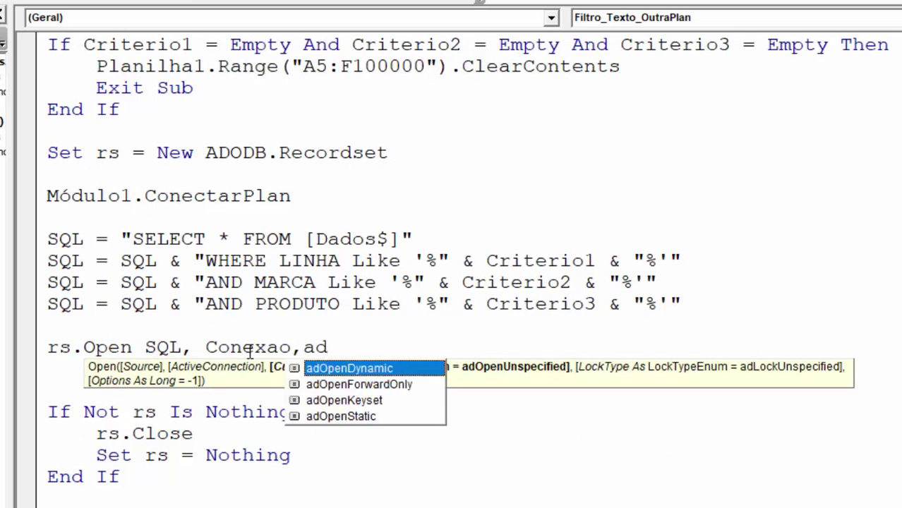
{"action": "double_click", "coordinate": [345, 401]}
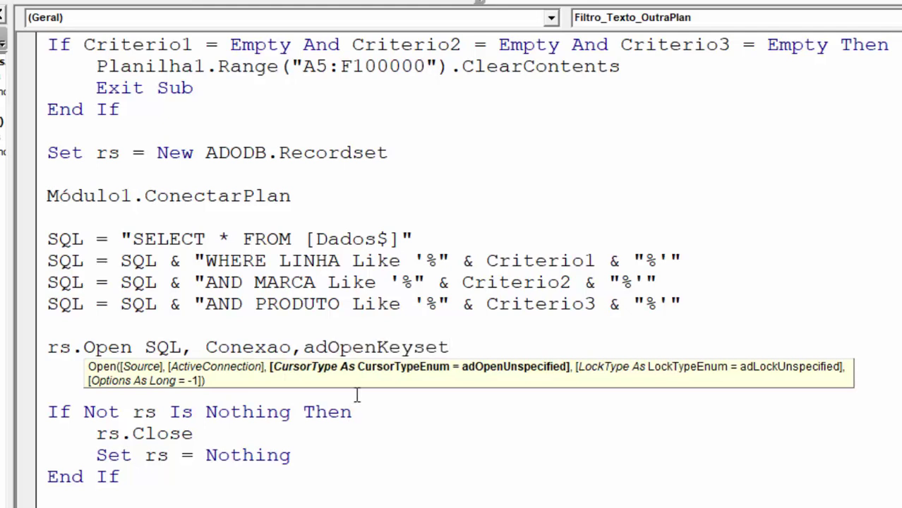
{"action": "type", "text": ","}
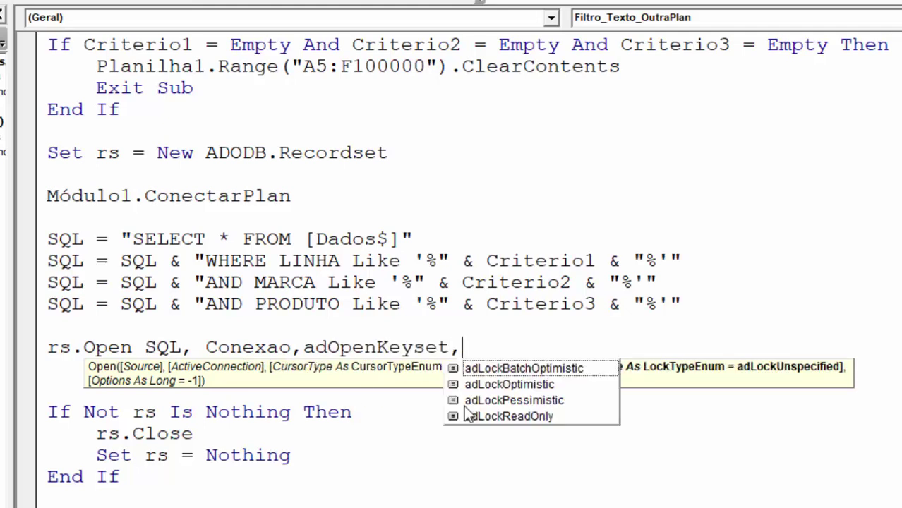
{"action": "double_click", "coordinate": [501, 416]}
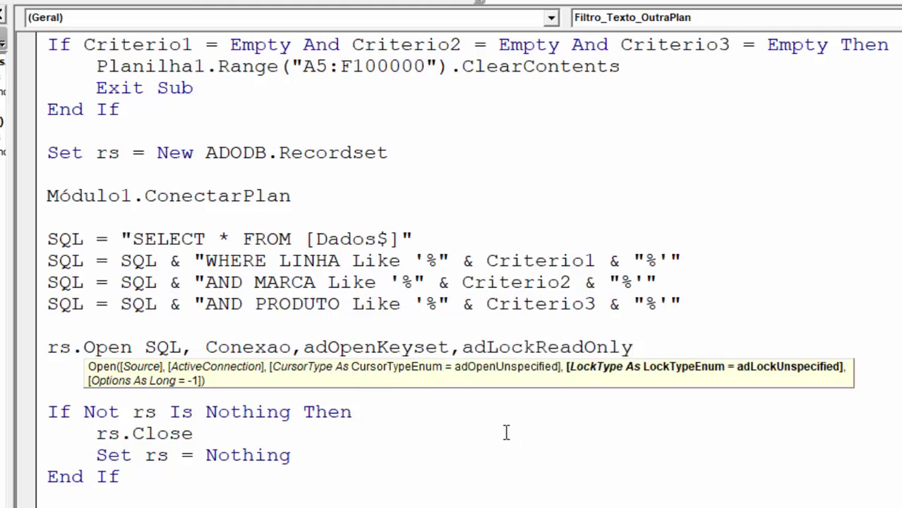
{"action": "left_click", "coordinate": [518, 458]}
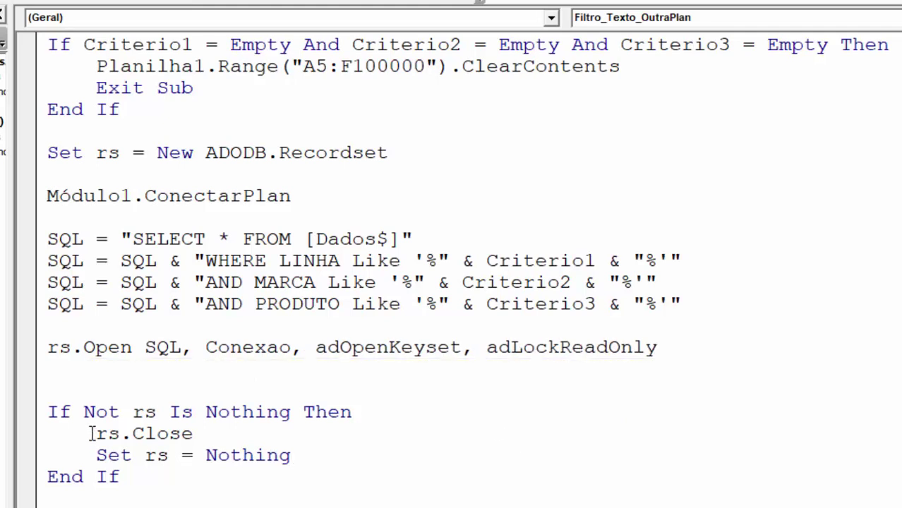
{"action": "left_click", "coordinate": [58, 383]}
- Write If rs.RecordCount = 0 Then on a new line below rs.Open
{"action": "key", "text": "Return"}
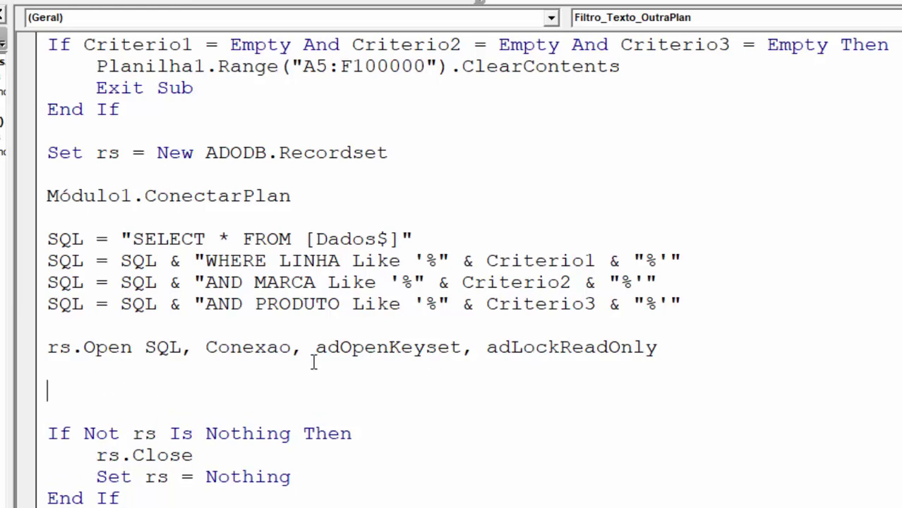
{"action": "left_click_drag", "start_coordinate": [148, 346], "coordinate": [172, 347]}
{"action": "left_click", "coordinate": [151, 394]}
{"action": "left_click_drag", "start_coordinate": [71, 346], "coordinate": [48, 346]}
{"action": "left_click", "coordinate": [71, 383]}
{"action": "type", "text": "IF rs"}
{"action": "type", "text": ".REC"}
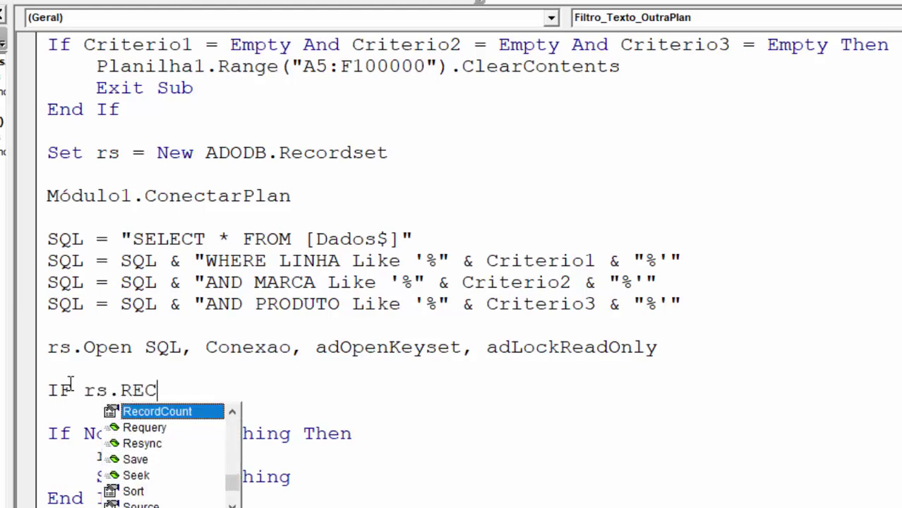
{"action": "key", "text": "Tab"}
{"action": "type", "text": "0"}
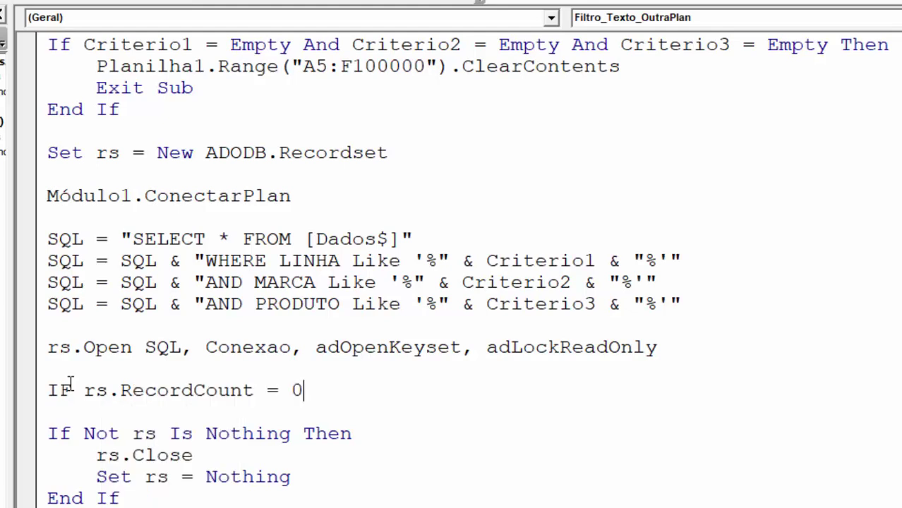
{"action": "type", "text": " THEN"}
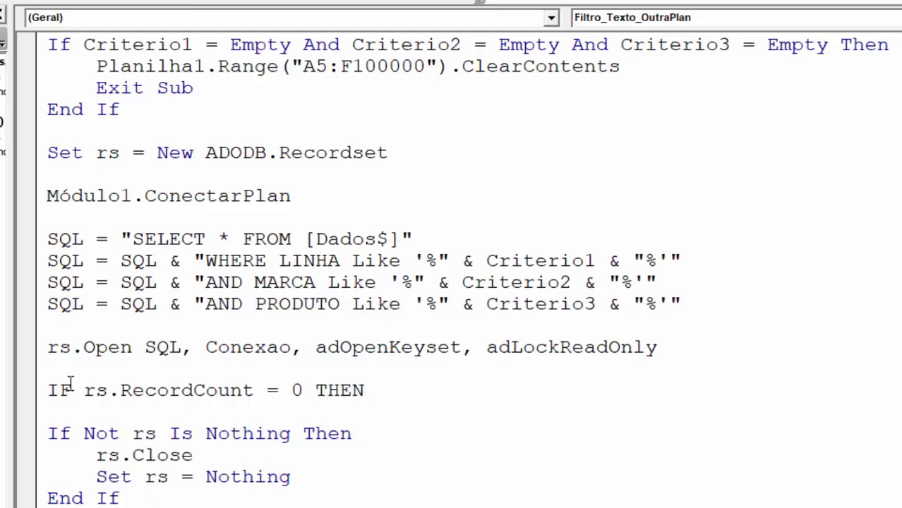
{"action": "key", "text": "Return"}
{"action": "key", "text": "Return"}
- Add the Else and End If lines, indenting the Else line
{"action": "type", "text": "ELSE"}
{"action": "key", "text": "Return"}
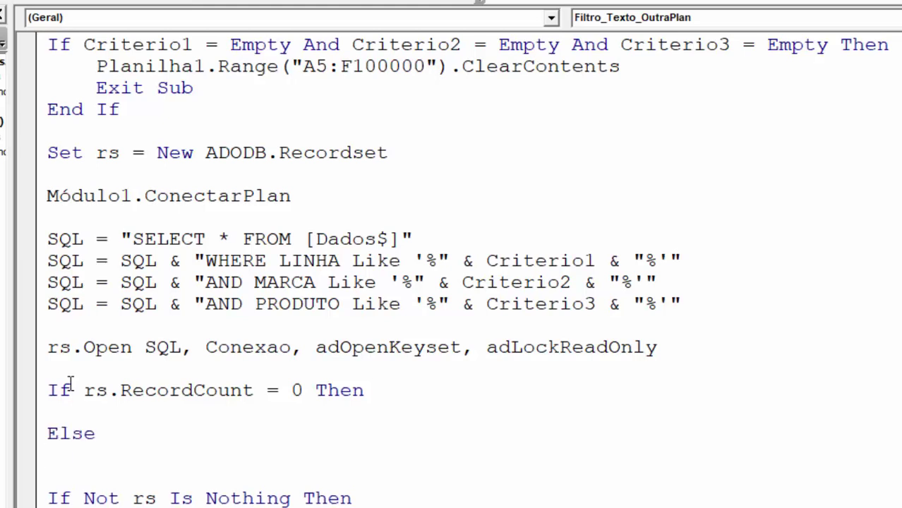
{"action": "key", "text": "Return"}
{"action": "type", "text": "END IF"}
{"action": "key", "text": "Return"}
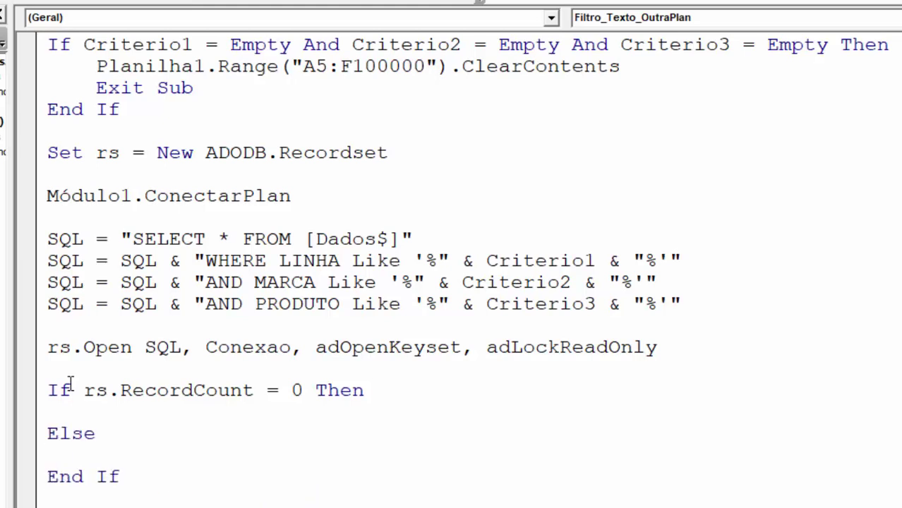
{"action": "left_click", "coordinate": [46, 434]}
{"action": "key", "text": "Tab"}
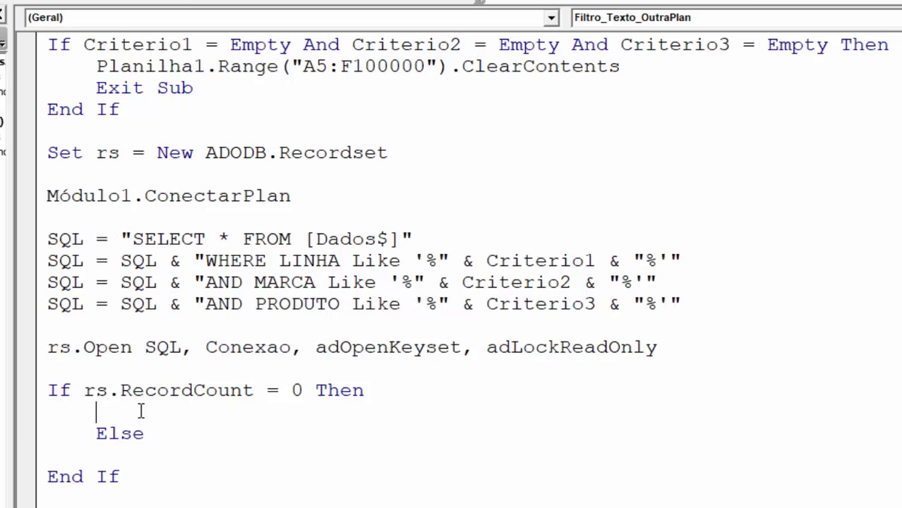
- Write MsgBox "Nenhum registro encontrado!" inside the If branch
{"action": "type", "text": "MS"}
{"action": "type", "text": "GBOX "}
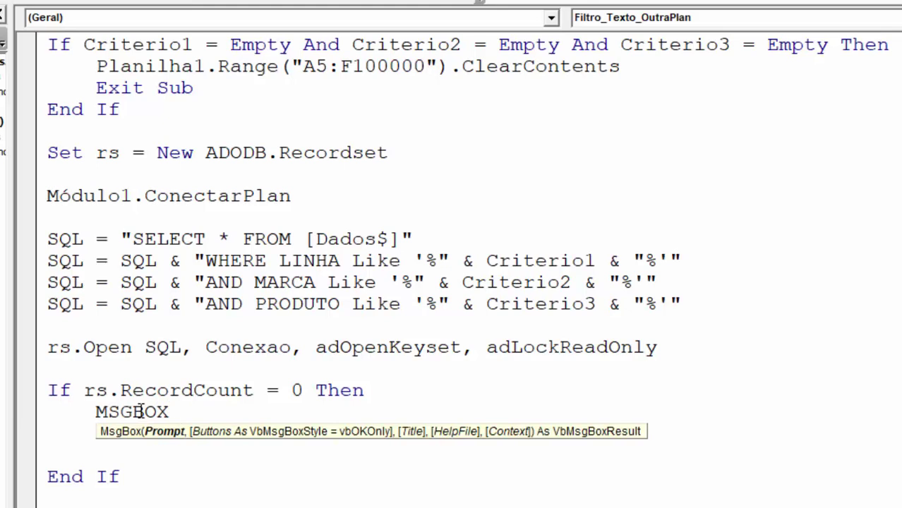
{"action": "type", "text": "\"\""}
{"action": "left_click", "coordinate": [195, 411]}
{"action": "type", "text": "Nenhum "}
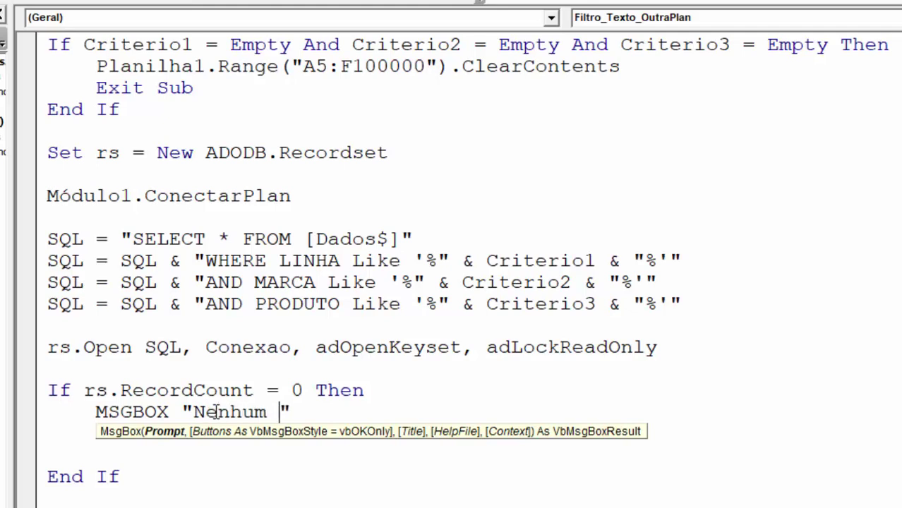
{"action": "type", "text": "registro"}
{"action": "type", "text": "en"}
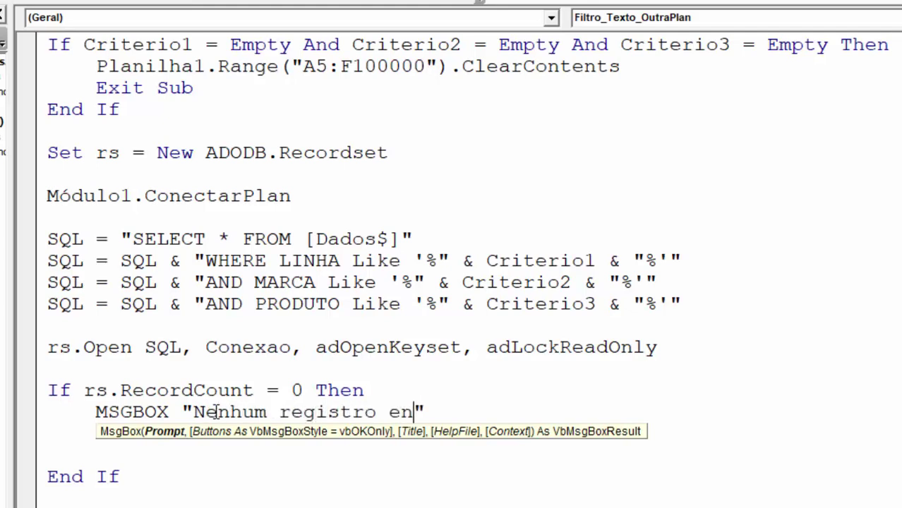
{"action": "type", "text": "contrado"}
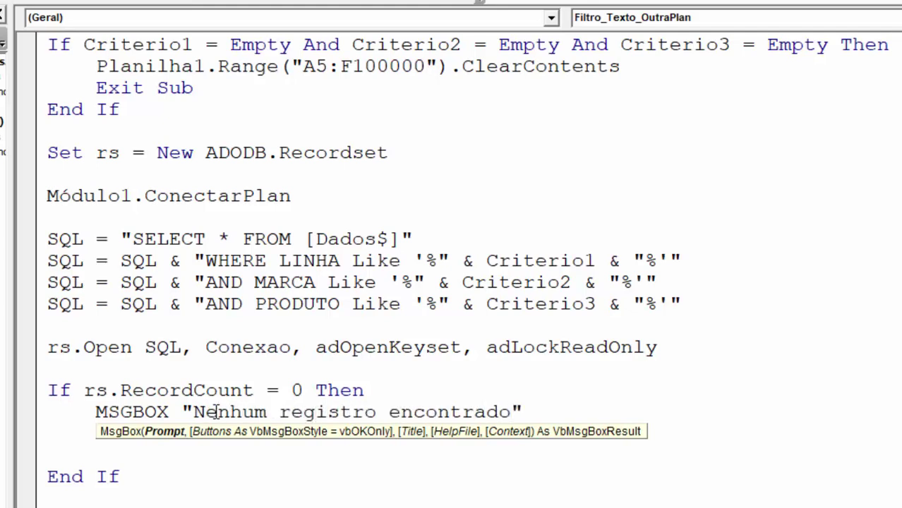
{"action": "type", "text": "!"}
- Give the message box the vbInformation icon and the title "FILTRO"
{"action": "scroll", "coordinate": [438, 372], "scroll_direction": "down", "scroll_amount": 1}
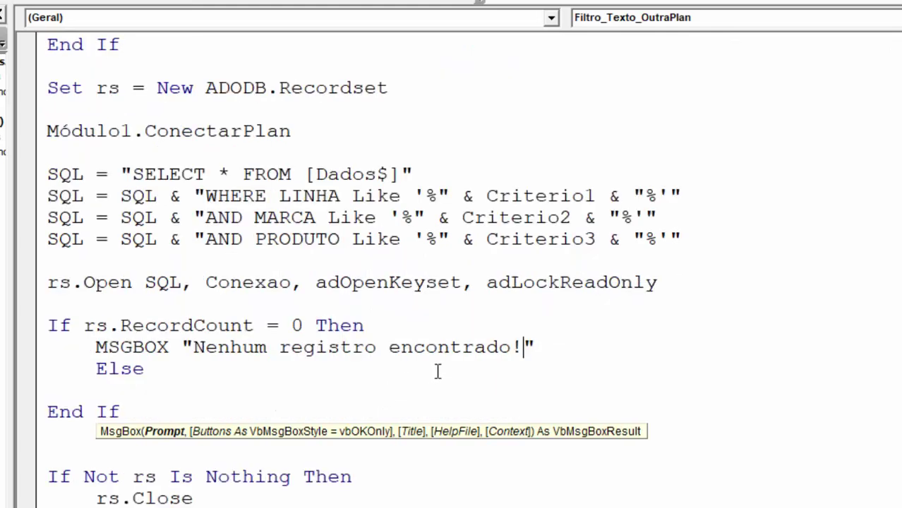
{"action": "left_click", "coordinate": [552, 348]}
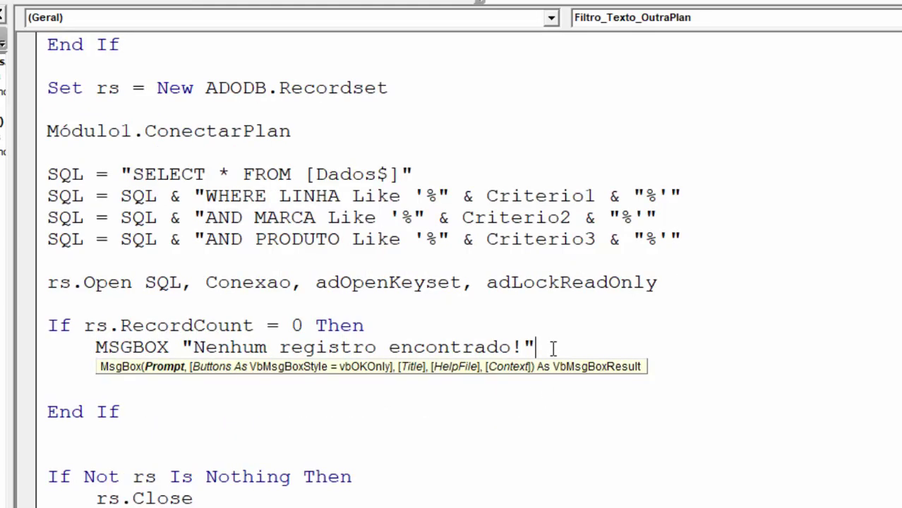
{"action": "type", "text": ", vbi"}
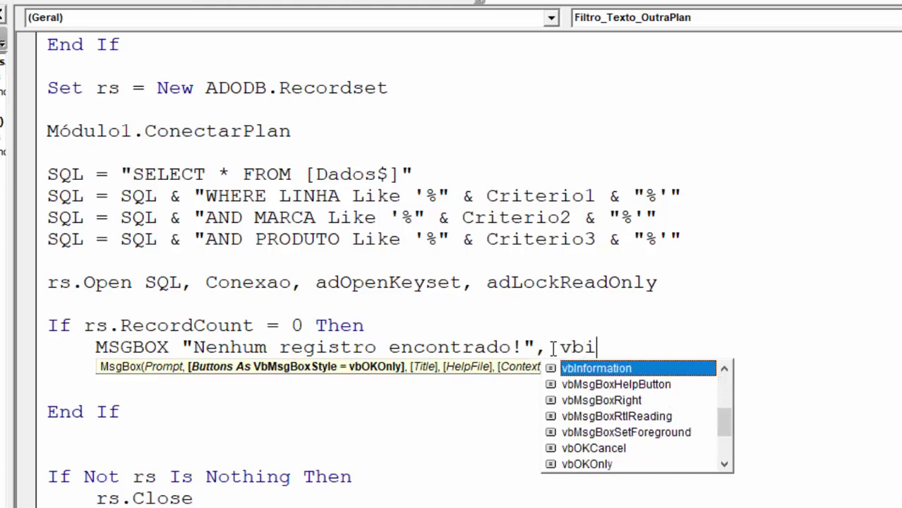
{"action": "key", "text": "Tab"}
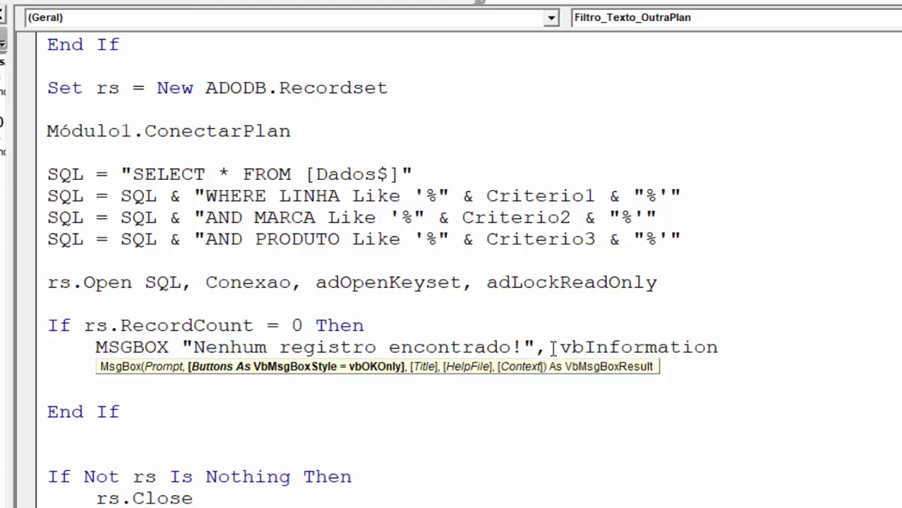
{"action": "type", "text": ","}
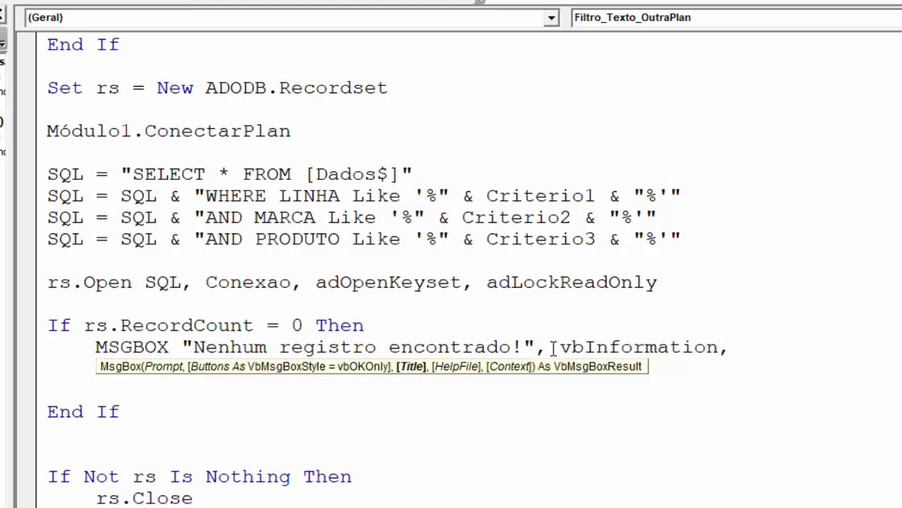
{"action": "type", "text": " \""}
{"action": "type", "text": "F"}
{"action": "type", "text": "LTRO"}
{"action": "key", "text": "BackSpace"}
{"action": "key", "text": "BackSpace"}
{"action": "key", "text": "BackSpace"}
{"action": "key", "text": "BackSpace"}
{"action": "type", "text": "ILTRO"}
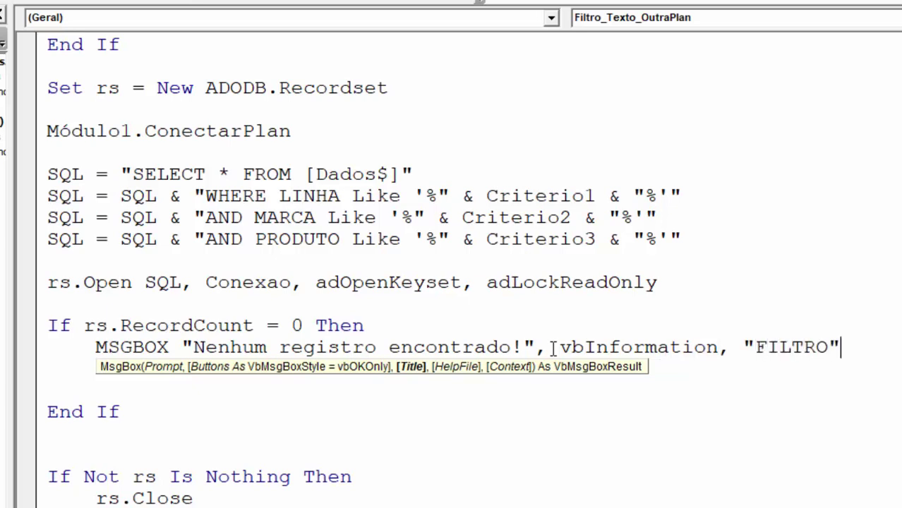
{"action": "key", "text": "Down"}
{"action": "type", "text": "Else"}
{"action": "left_click", "coordinate": [480, 455]}
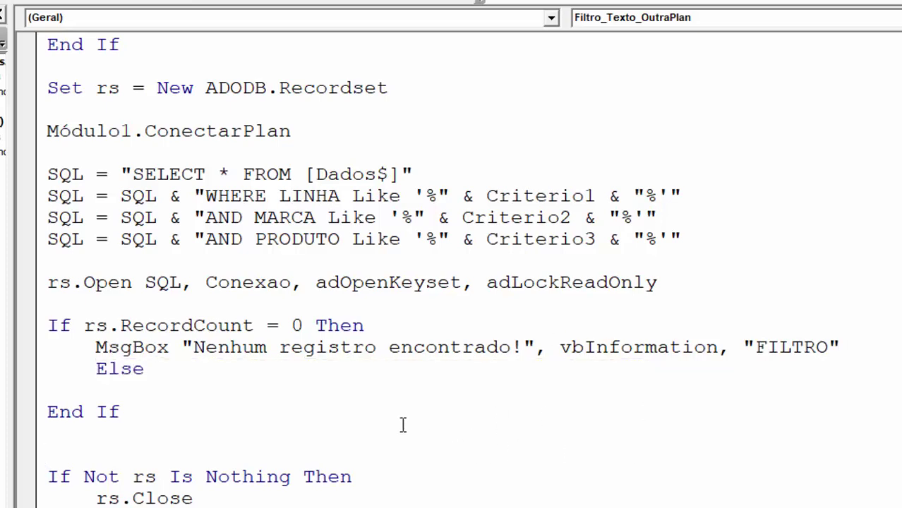
- Copy the Planilha1.Range("A5:F100000").ClearContents line into the If branch, indented above MsgBox
{"action": "scroll", "coordinate": [423, 447], "scroll_direction": "up", "scroll_amount": 4}
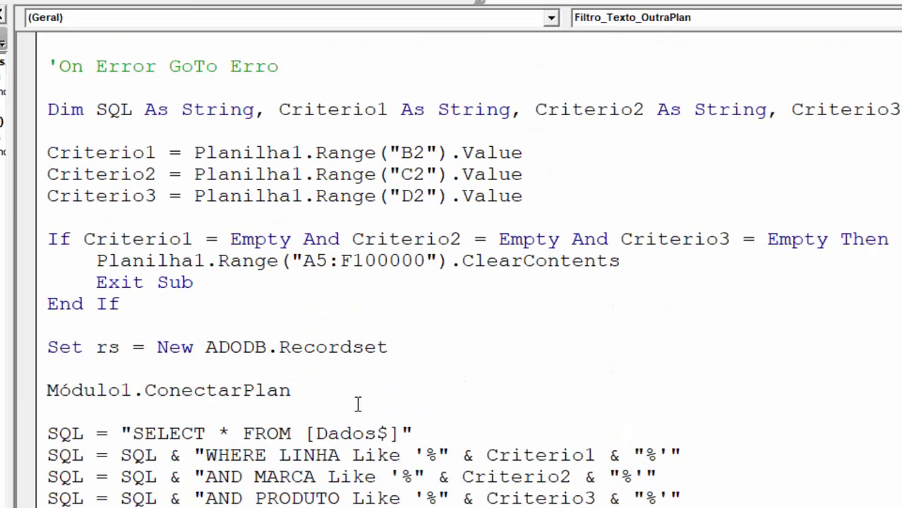
{"action": "left_click_drag", "start_coordinate": [97, 261], "coordinate": [621, 260]}
{"action": "key", "text": "ctrl+c"}
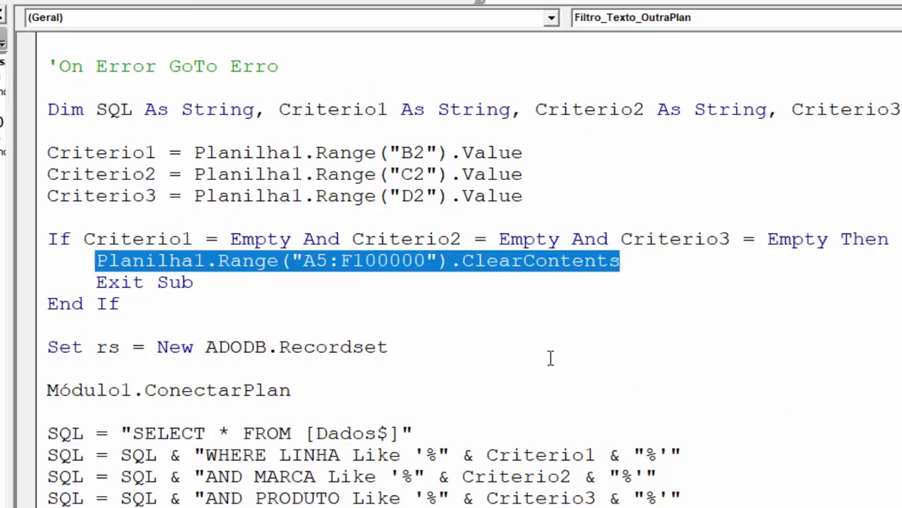
{"action": "scroll", "coordinate": [605, 351], "scroll_direction": "down", "scroll_amount": 1}
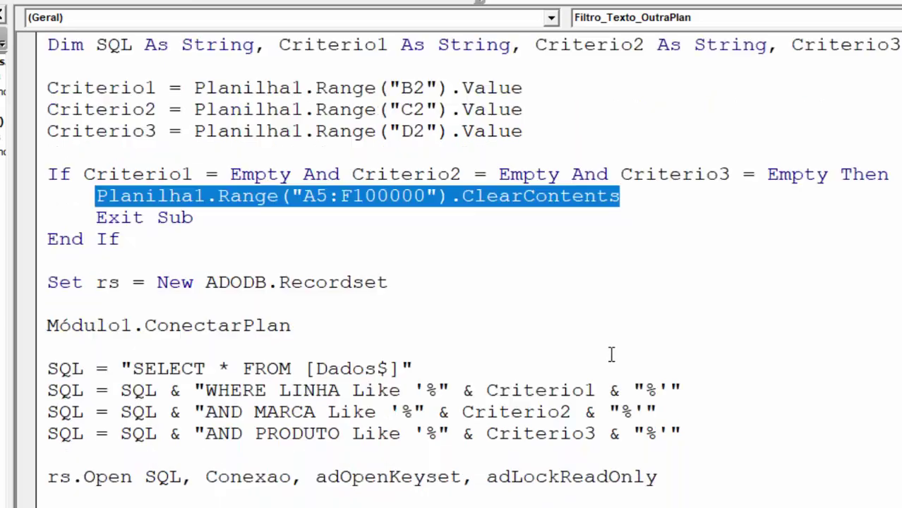
{"action": "scroll", "coordinate": [608, 354], "scroll_direction": "down", "scroll_amount": 4}
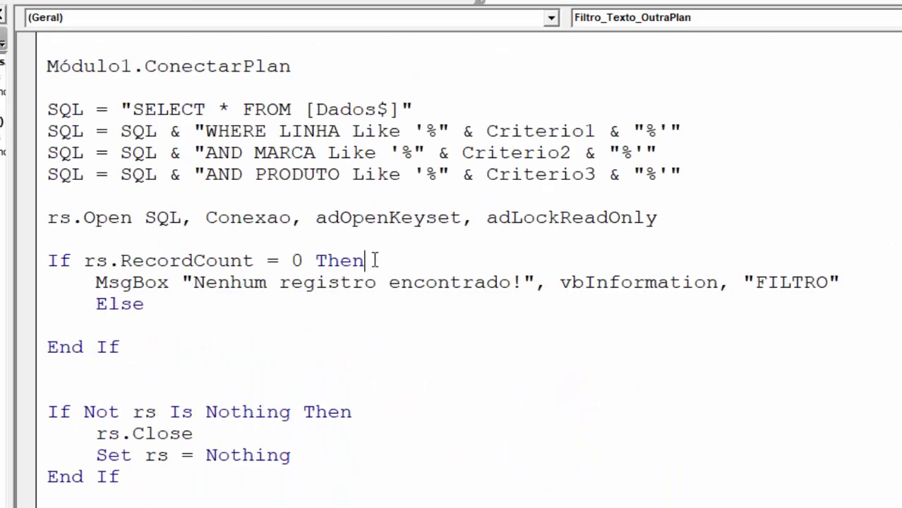
{"action": "key", "text": "Return"}
{"action": "type", "text": "Planilha1.Range(\"A5:F100000\").ClearContents     MsgBox \"Nenhum registro encontrado!\", vbInformation, \"FILTRO\""}
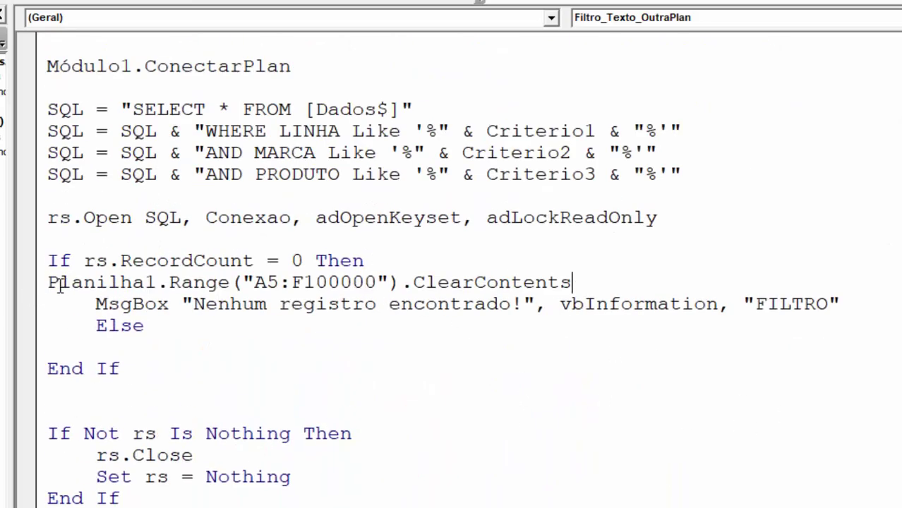
{"action": "left_click", "coordinate": [48, 282]}
{"action": "key", "text": "Tab"}
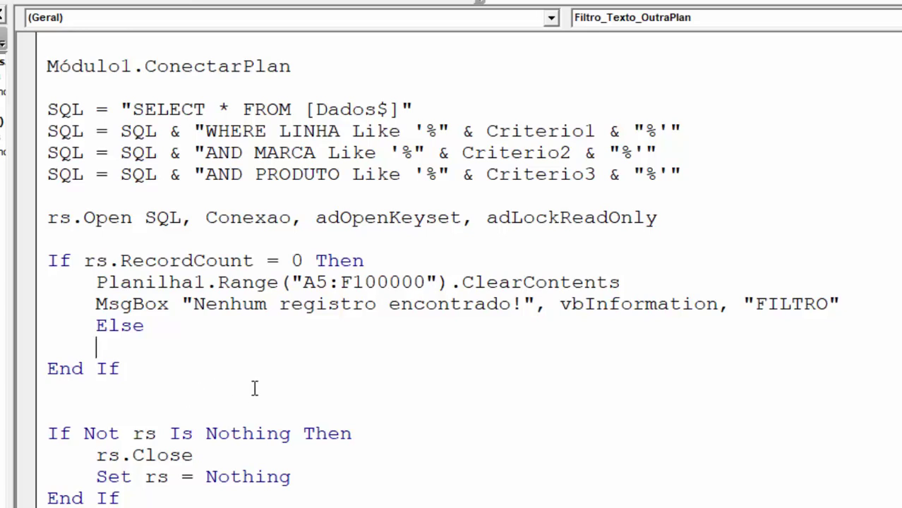
- Paste the ClearContents line after Else and start a Planilha1.Range("") line below it
{"action": "key", "text": "ctrl+v"}
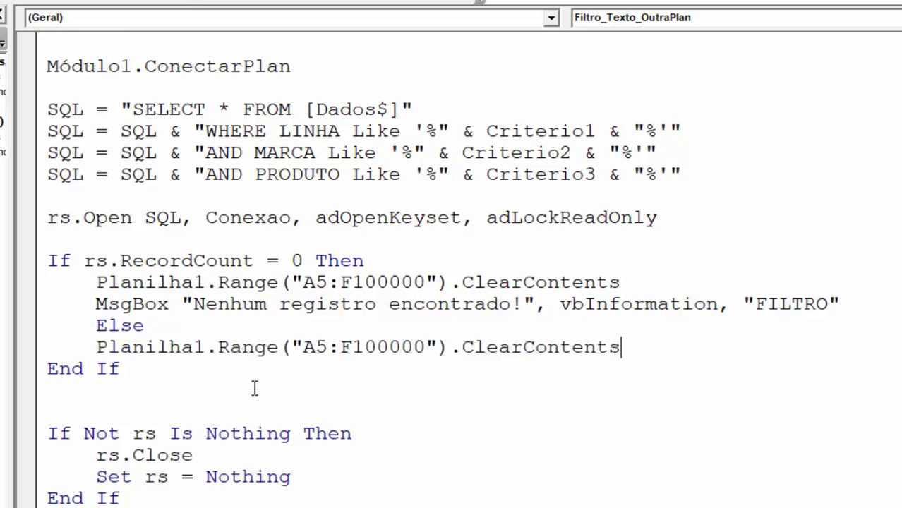
{"action": "key", "text": "Return"}
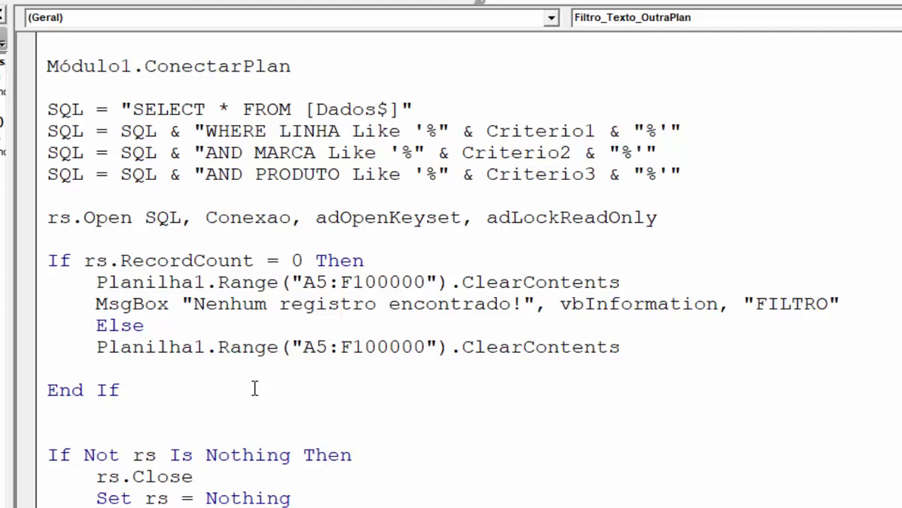
{"action": "type", "text": "Planil"}
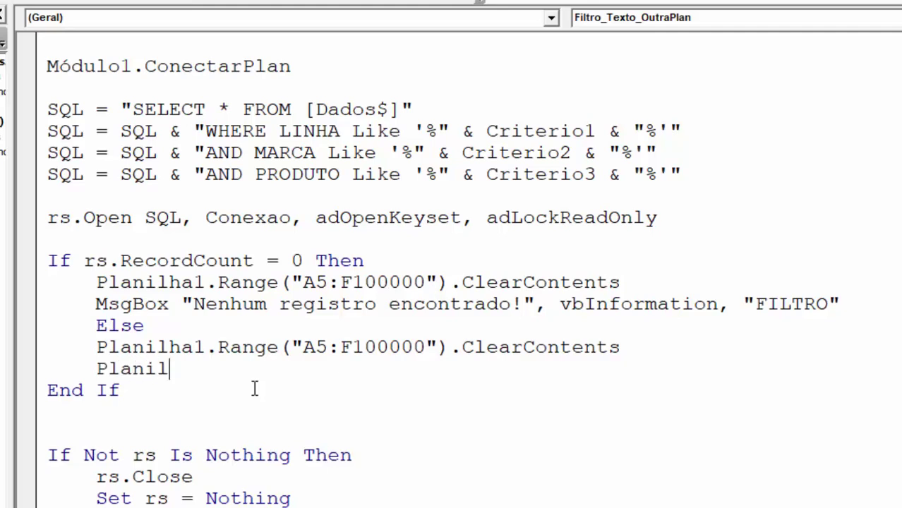
{"action": "type", "text": "ha1.Range"}
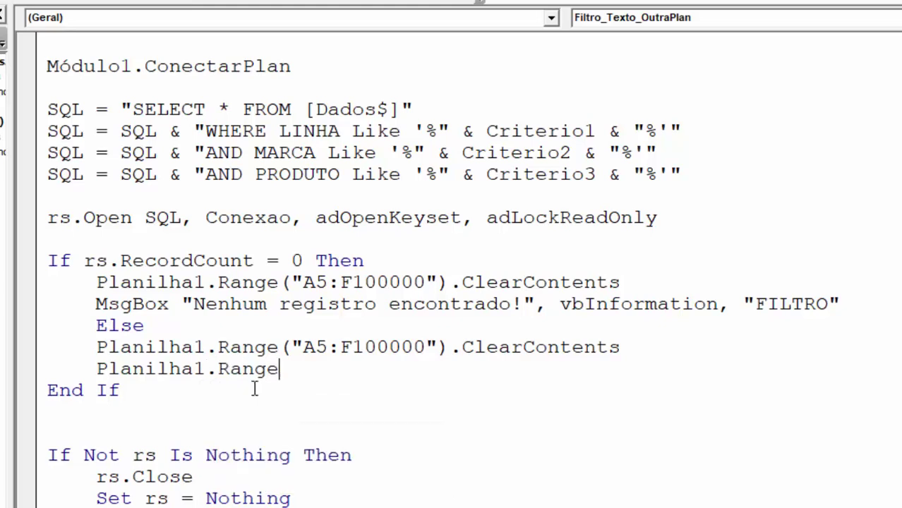
{"action": "type", "text": "()"}
{"action": "key", "text": "Left"}
{"action": "type", "text": "\"\""}
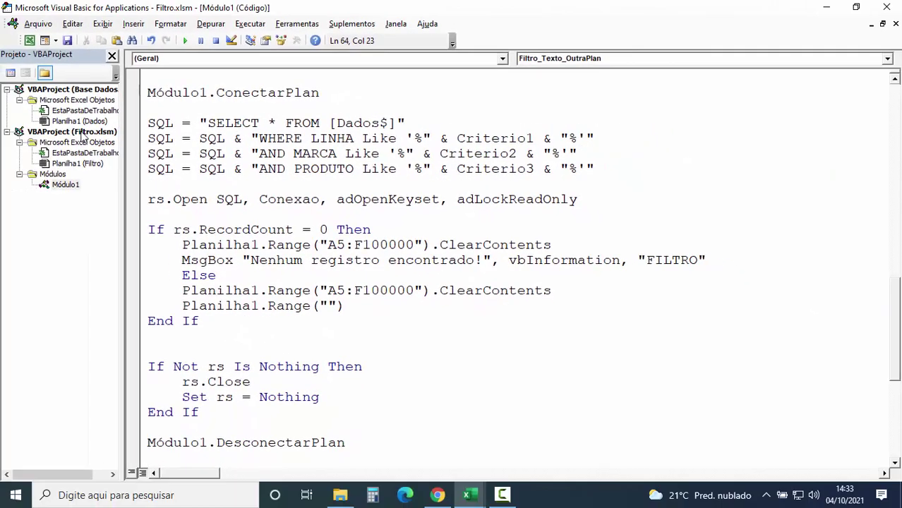
- Check in Excel's Filtro workbook that results start at cell A5, then return to the code
{"action": "left_click", "coordinate": [30, 40]}
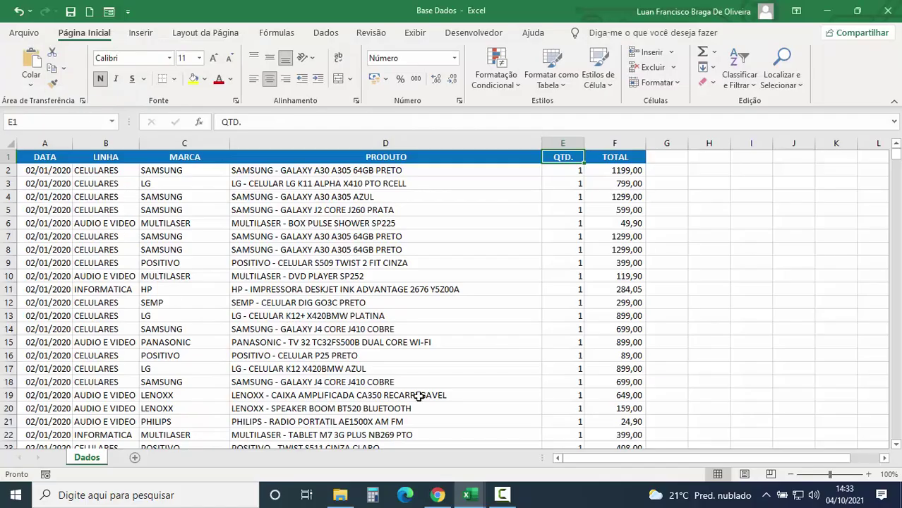
{"action": "mouse_move", "coordinate": [466, 494]}
{"action": "left_click", "coordinate": [362, 450]}
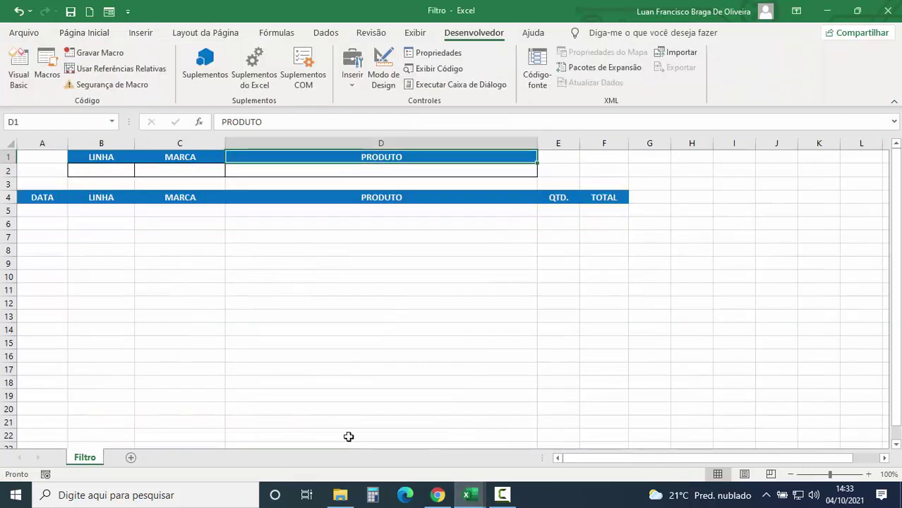
{"action": "left_click", "coordinate": [45, 212]}
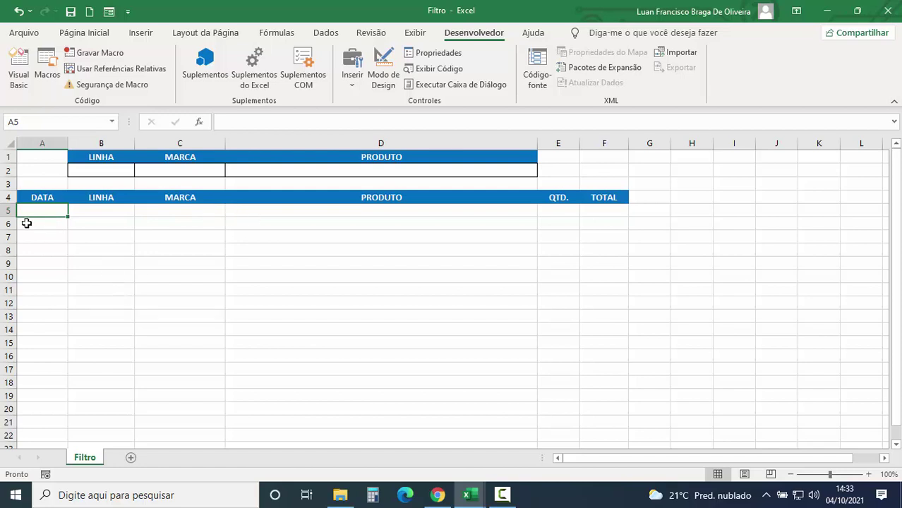
{"action": "left_click", "coordinate": [20, 78]}
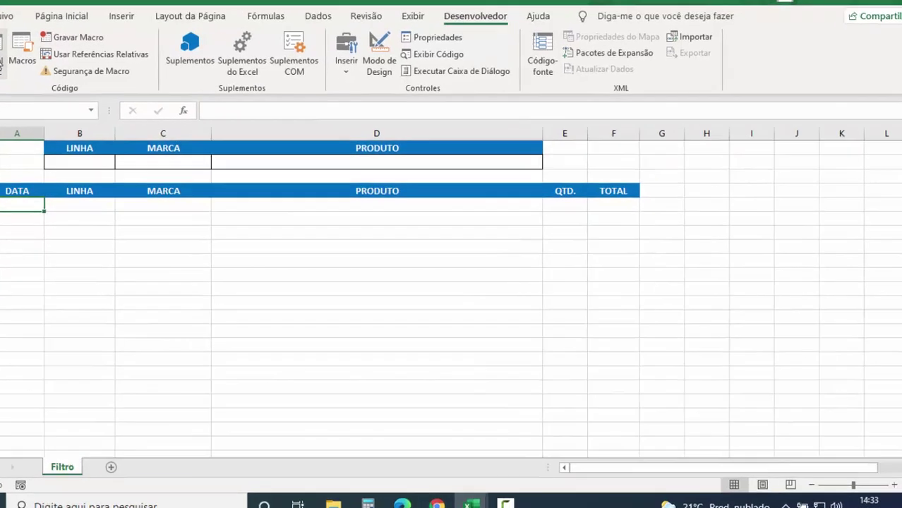
- Complete the Else line as Planilha1.Range("A5").CopyFromRecordset rs
{"action": "key", "text": "Left"}
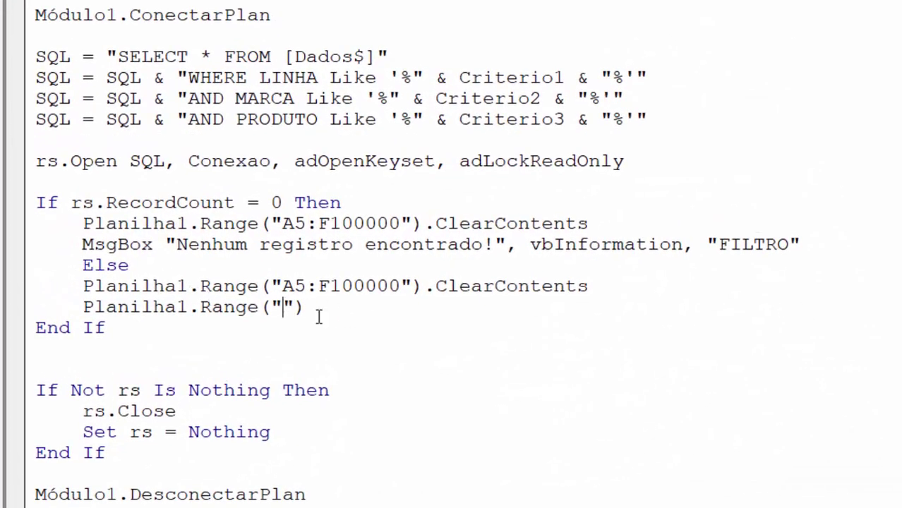
{"action": "type", "text": "A5"}
{"action": "left_click", "coordinate": [345, 307]}
{"action": "type", "text": ".COP"}
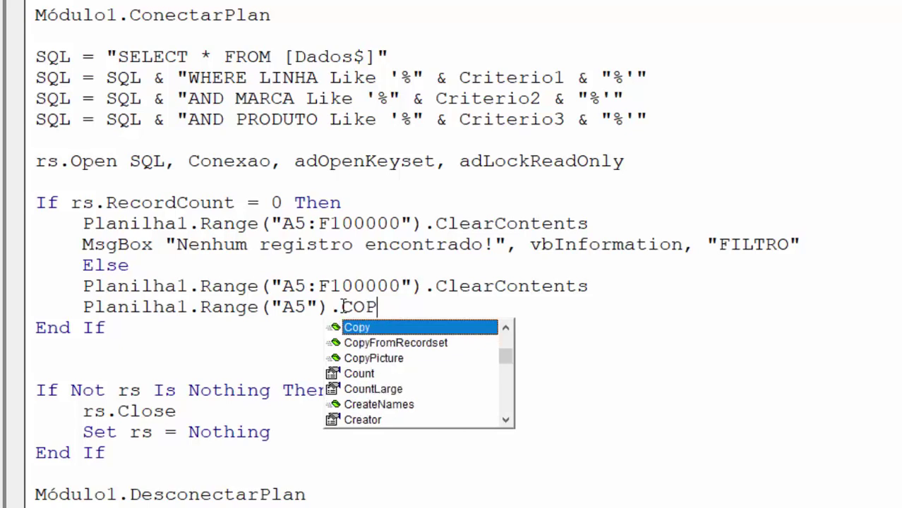
{"action": "type", "text": "Y"}
{"action": "double_click", "coordinate": [427, 344]}
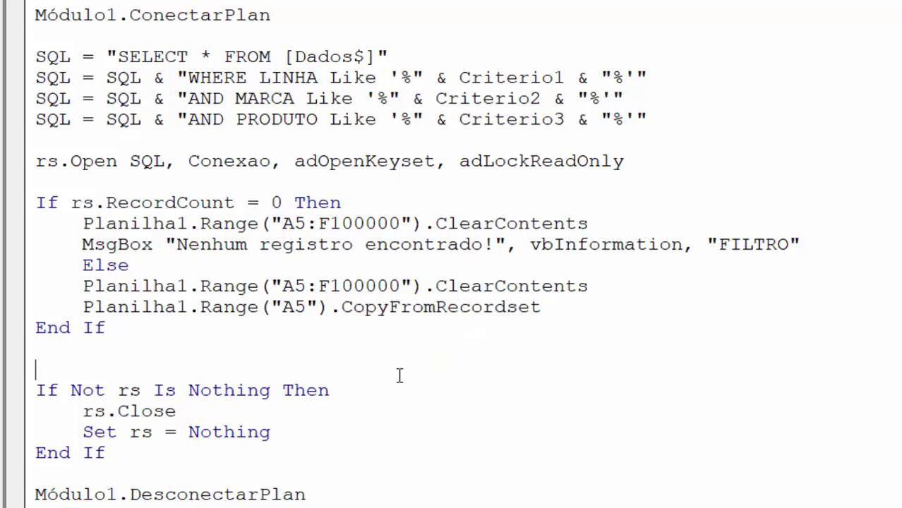
{"action": "left_click_drag", "start_coordinate": [60, 161], "coordinate": [35, 161]}
{"action": "left_click", "coordinate": [576, 317]}
{"action": "type", "text": "rs"}
{"action": "left_click", "coordinate": [520, 387]}
- Scroll through the macro to review the finished RecordCount If block
{"action": "left_click", "coordinate": [125, 327]}
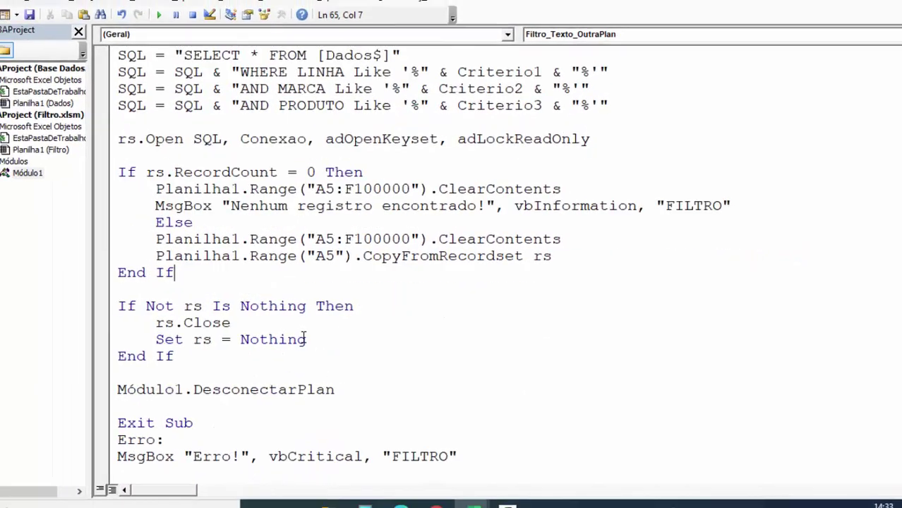
{"action": "scroll", "coordinate": [368, 335], "scroll_direction": "down", "scroll_amount": 2}
{"action": "scroll", "coordinate": [369, 335], "scroll_direction": "up", "scroll_amount": 4}
{"action": "scroll", "coordinate": [370, 331], "scroll_direction": "up", "scroll_amount": 5}
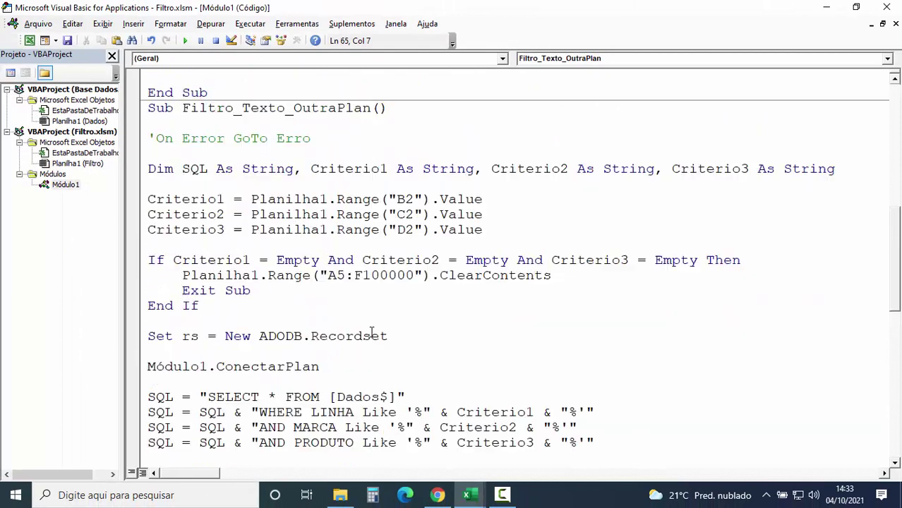
{"action": "scroll", "coordinate": [370, 332], "scroll_direction": "up", "scroll_amount": 2}
{"action": "scroll", "coordinate": [374, 330], "scroll_direction": "down", "scroll_amount": 3}
{"action": "scroll", "coordinate": [375, 329], "scroll_direction": "down", "scroll_amount": 3}
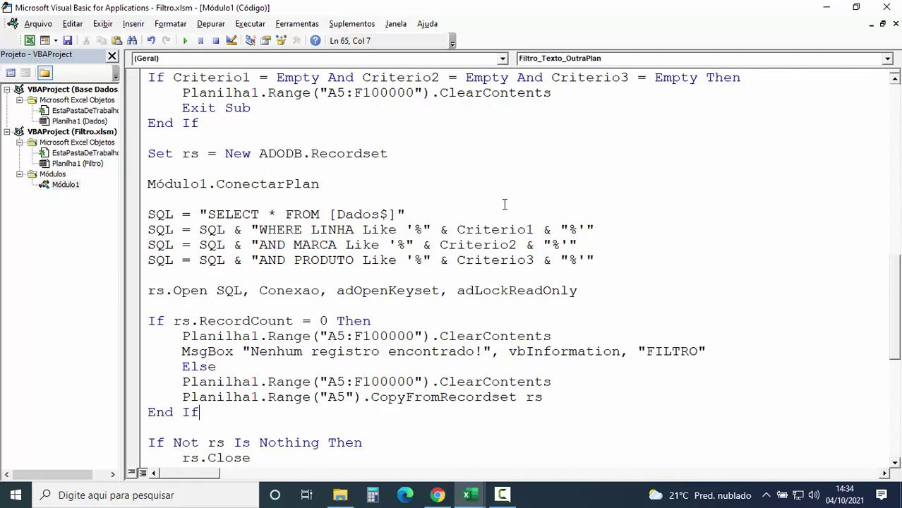
{"action": "scroll", "coordinate": [504, 205], "scroll_direction": "up", "scroll_amount": 5}
{"action": "scroll", "coordinate": [504, 205], "scroll_direction": "down", "scroll_amount": 1}
{"action": "scroll", "coordinate": [503, 204], "scroll_direction": "down", "scroll_amount": 3}
{"action": "scroll", "coordinate": [504, 205], "scroll_direction": "down", "scroll_amount": 4}
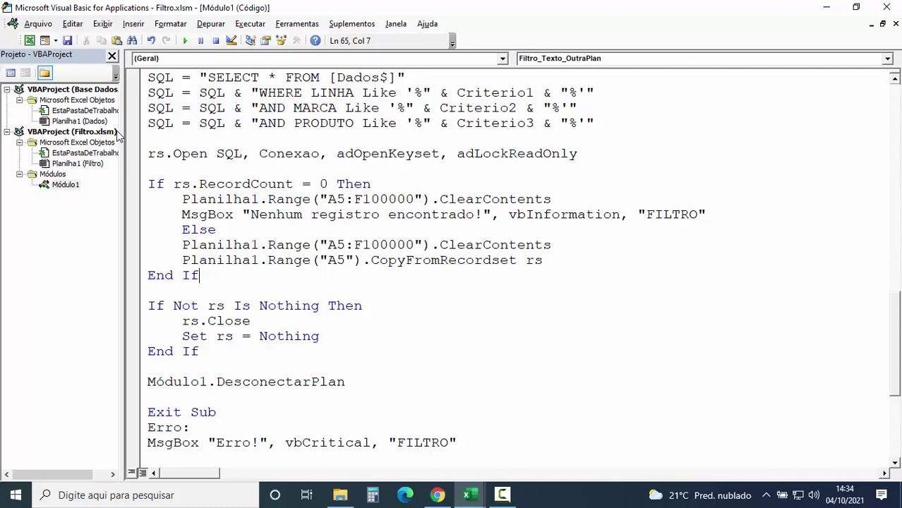
{"action": "left_click", "coordinate": [29, 40]}
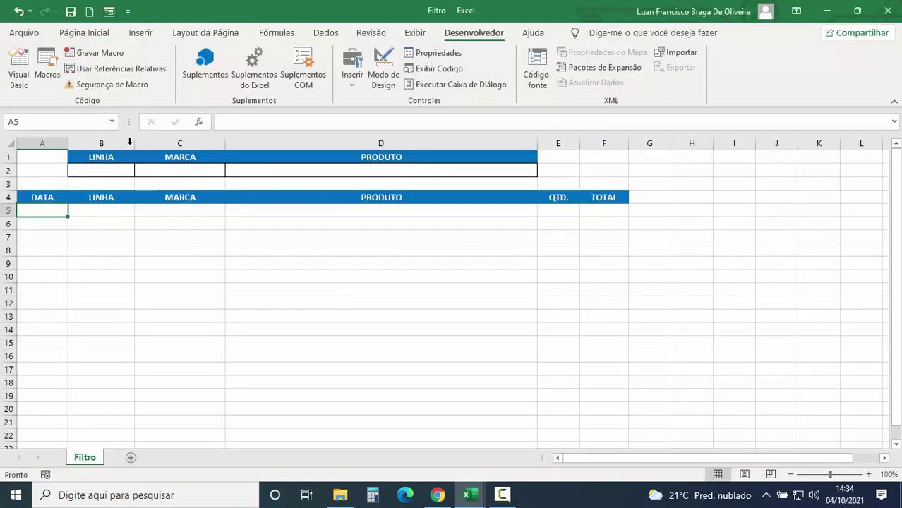
{"action": "left_click", "coordinate": [106, 170]}
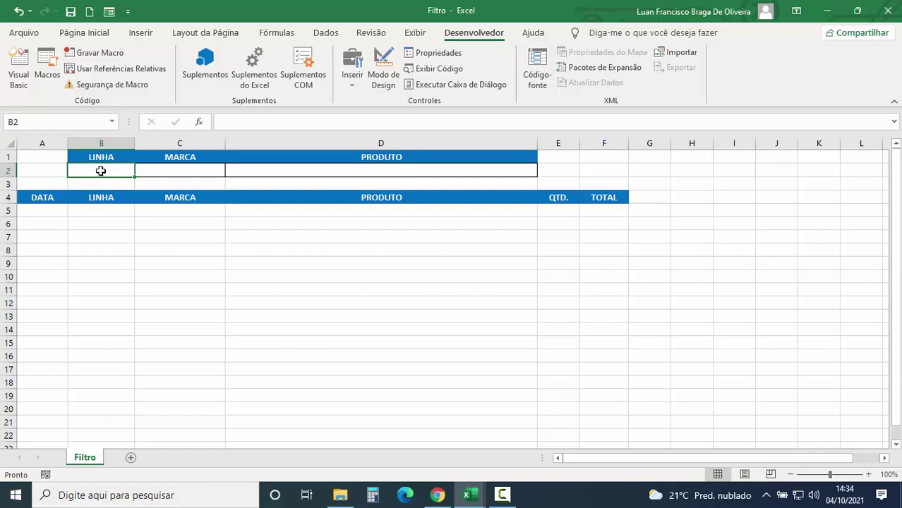
{"action": "left_click", "coordinate": [190, 171]}
{"action": "left_click", "coordinate": [375, 173]}
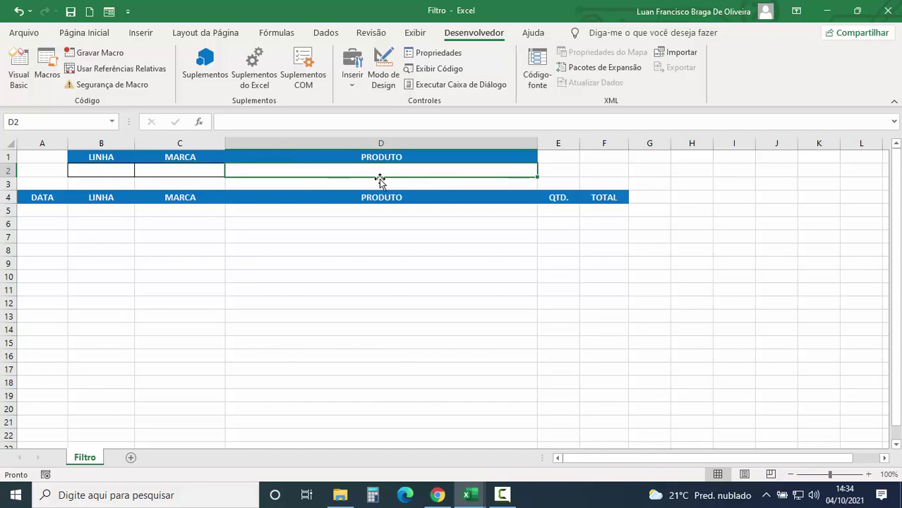
{"action": "left_click", "coordinate": [19, 76]}
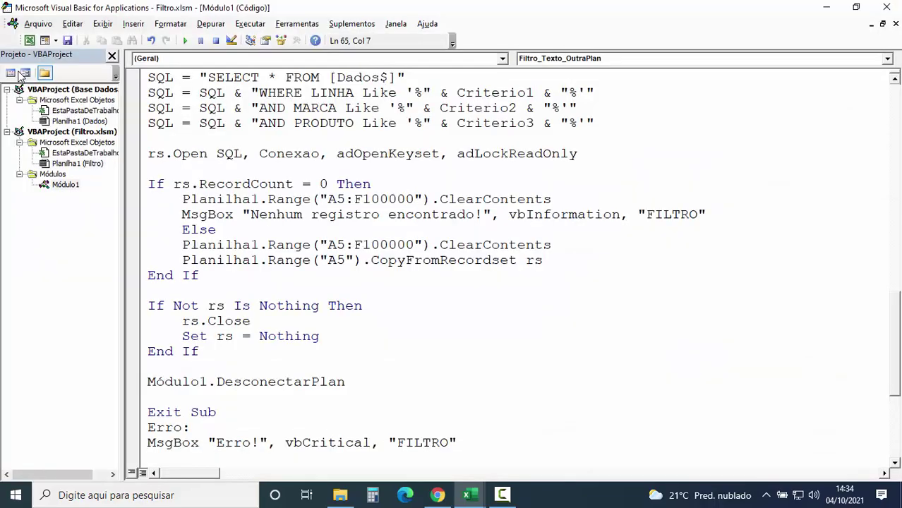
- Create a Worksheet_Change procedure in the Filtro sheet's module and select the SelectionChange stub
{"action": "left_click", "coordinate": [79, 163]}
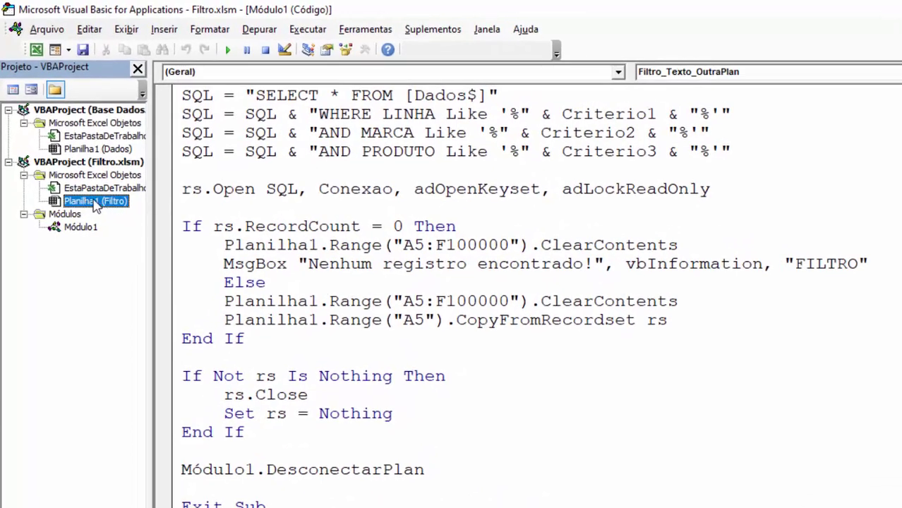
{"action": "double_click", "coordinate": [96, 203]}
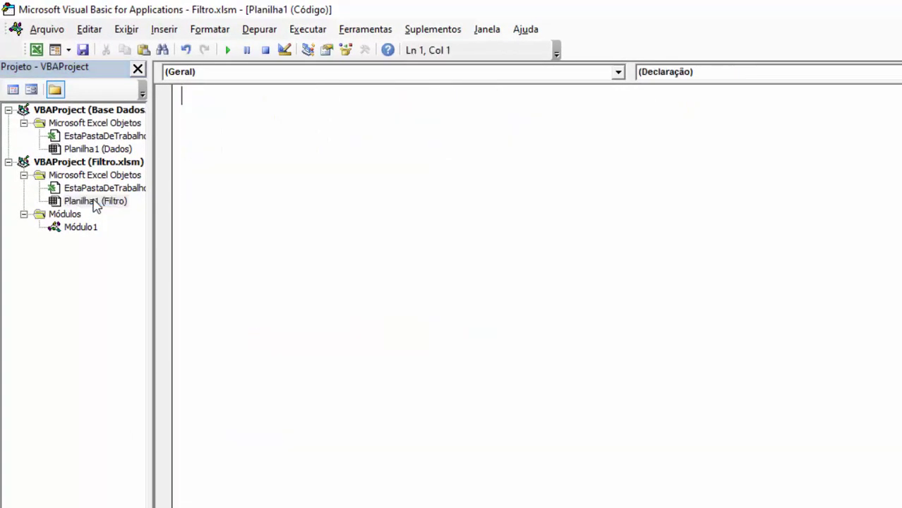
{"action": "left_click", "coordinate": [617, 72]}
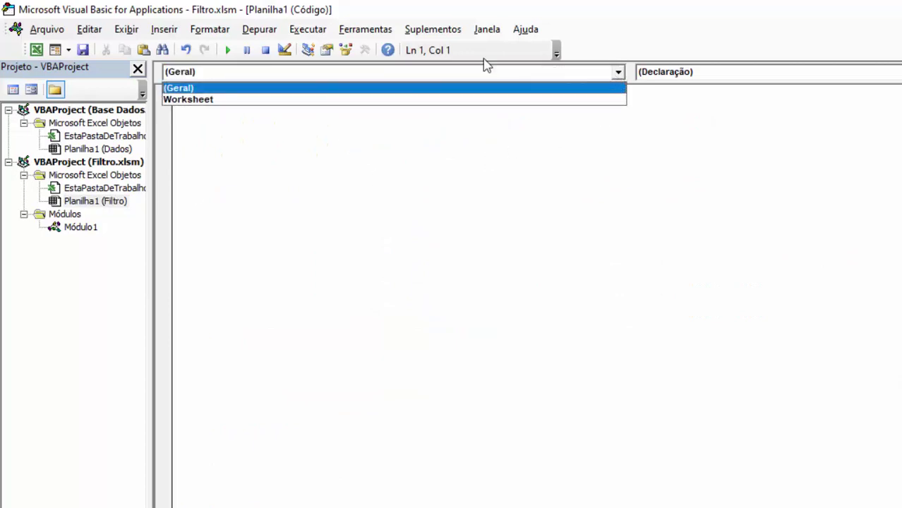
{"action": "left_click", "coordinate": [274, 103]}
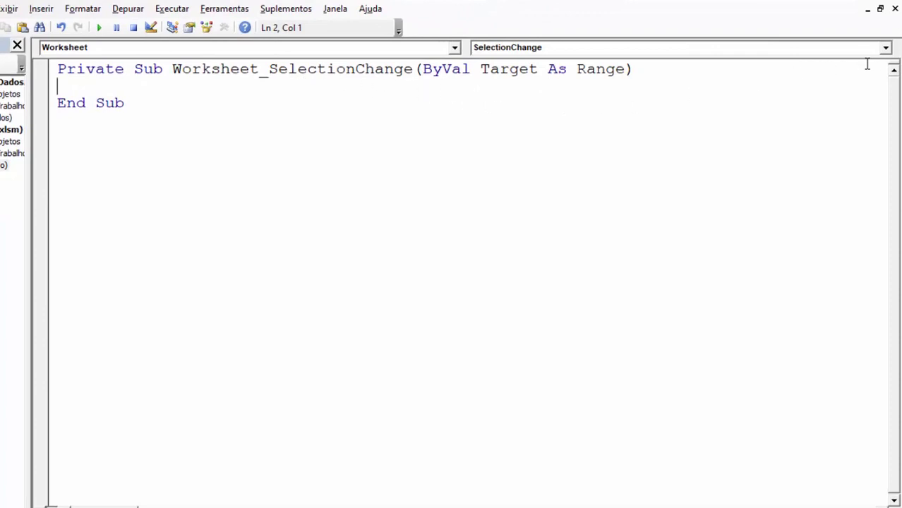
{"action": "left_click", "coordinate": [886, 48]}
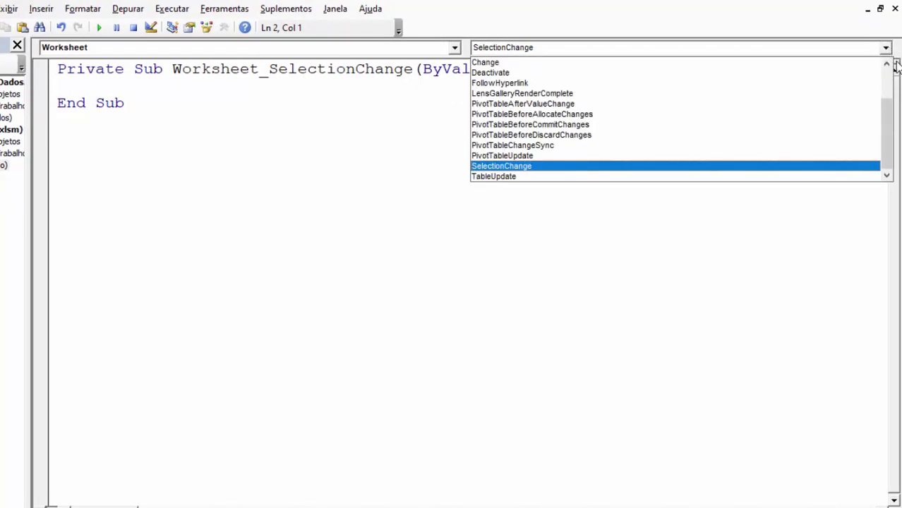
{"action": "left_click_drag", "start_coordinate": [886, 113], "coordinate": [886, 81]}
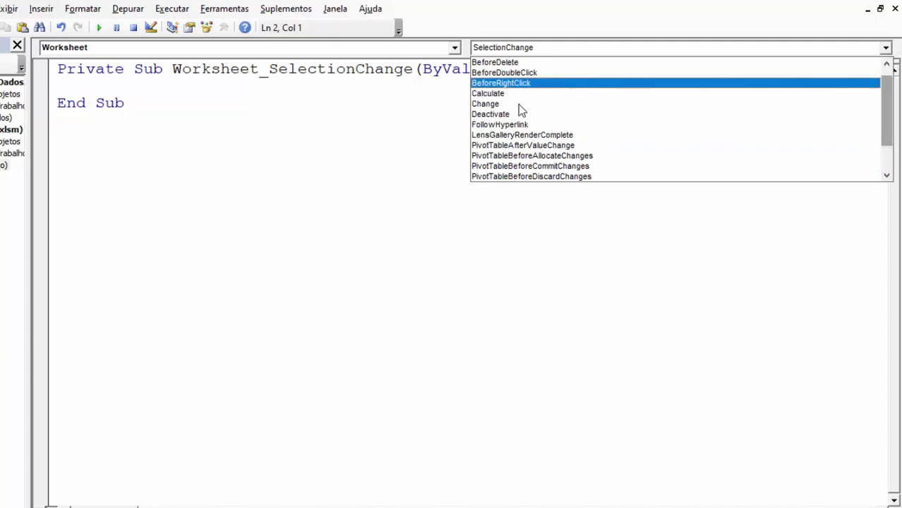
{"action": "left_click", "coordinate": [496, 105]}
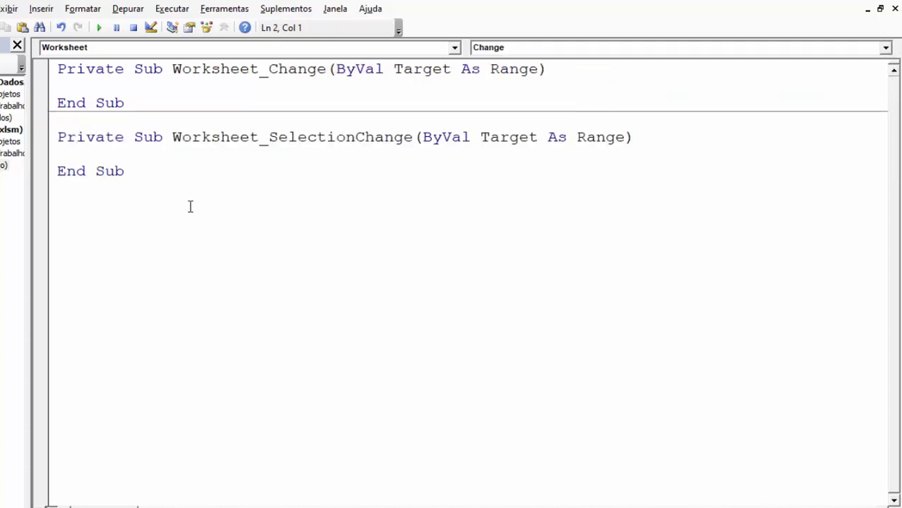
{"action": "left_click_drag", "start_coordinate": [137, 173], "coordinate": [47, 132]}
- Delete the SelectionChange stub and write If Target.Address = "$B$2" in Worksheet_Change
{"action": "key", "text": "Delete"}
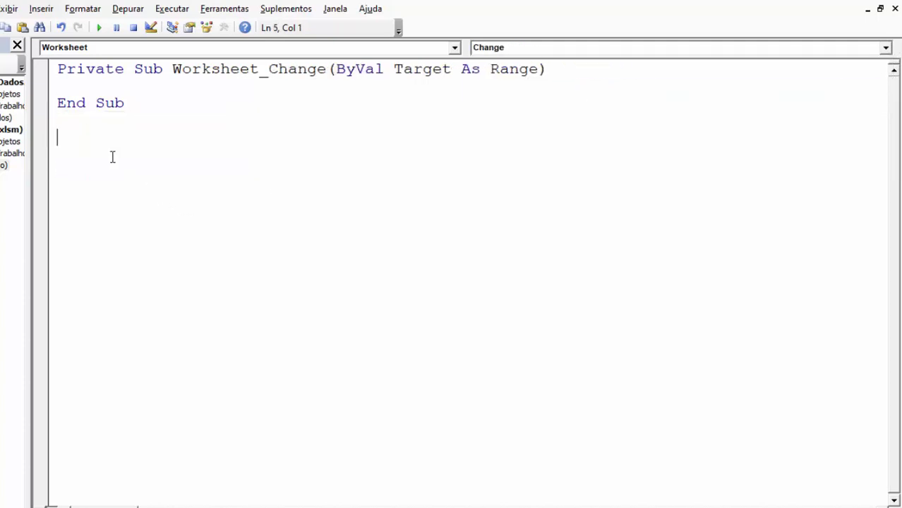
{"action": "left_click", "coordinate": [86, 87]}
{"action": "key", "text": "Return"}
{"action": "key", "text": "Return"}
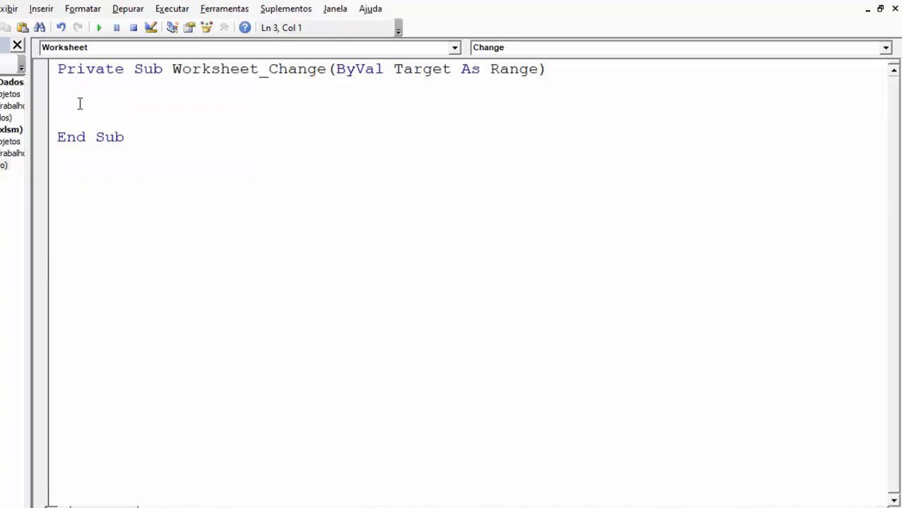
{"action": "type", "text": "IF"}
{"action": "type", "text": " TARG"}
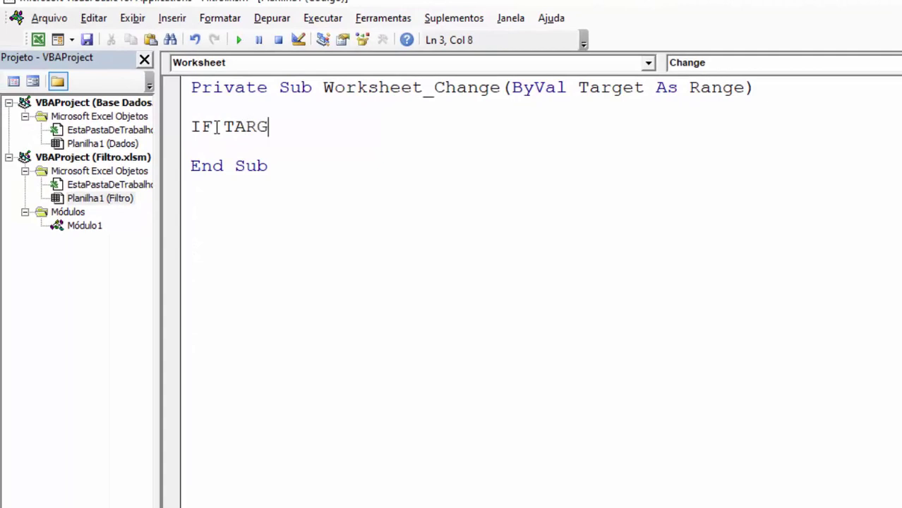
{"action": "type", "text": "ET"}
{"action": "type", "text": ".AD"}
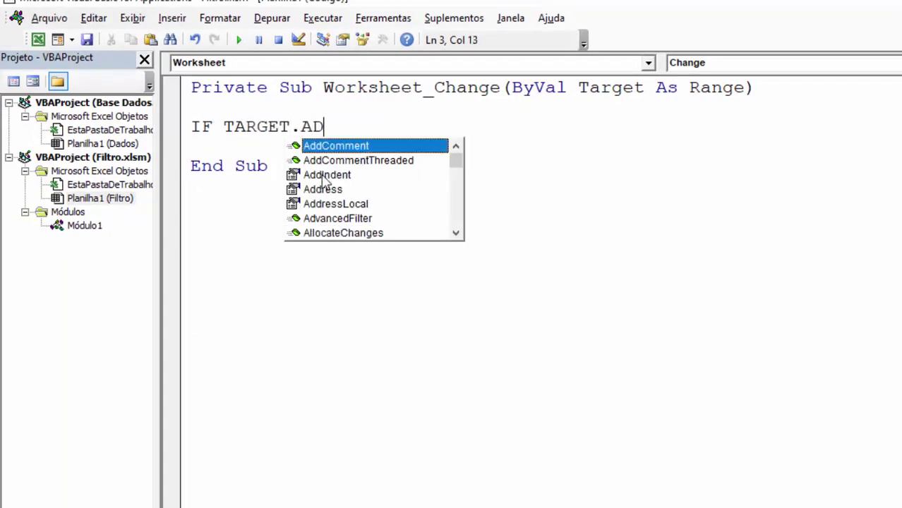
{"action": "double_click", "coordinate": [336, 190]}
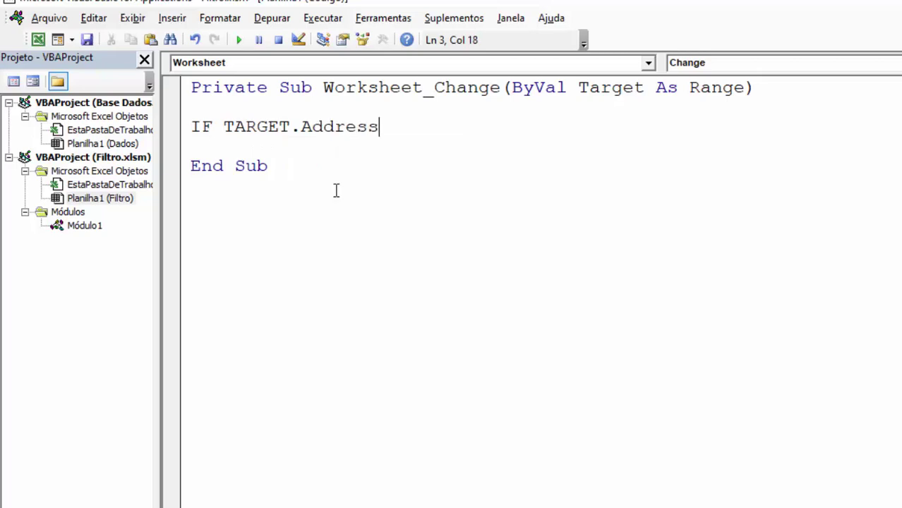
{"action": "type", "text": "= "}
{"action": "type", "text": "\"\""}
{"action": "left_click", "coordinate": [422, 127]}
{"action": "type", "text": "$"}
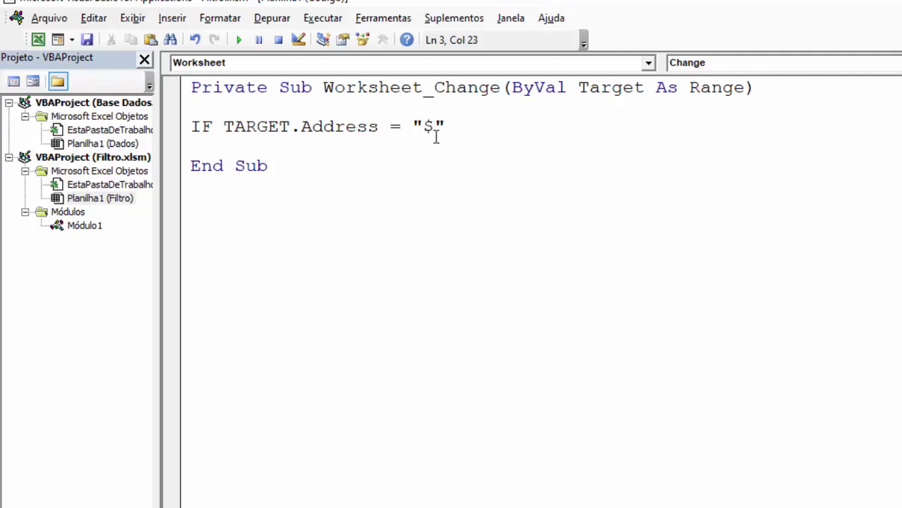
{"action": "type", "text": "B"}
{"action": "type", "text": "$"}
{"action": "type", "text": "2"}
{"action": "left_click", "coordinate": [357, 161]}
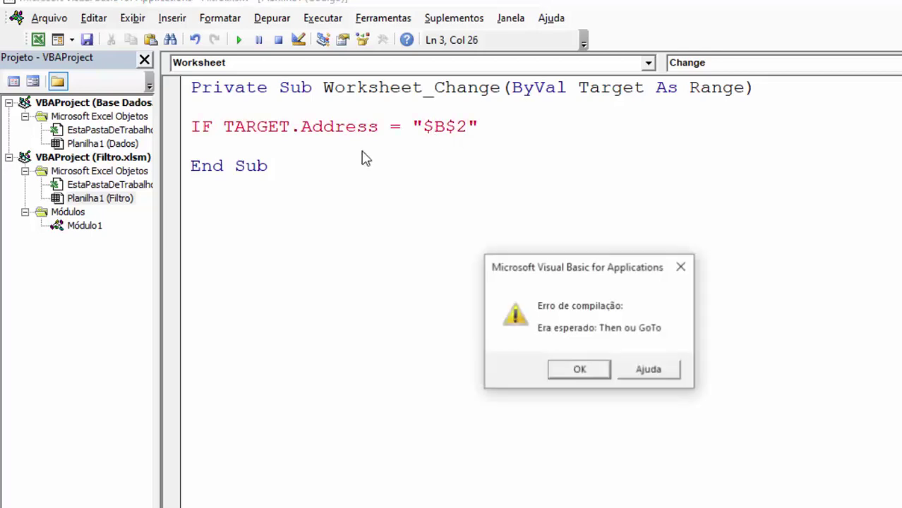
{"action": "left_click", "coordinate": [578, 370]}
- Add an Or test for "$C$2" and a continued Or Target.Address comparison line
{"action": "left_click_drag", "start_coordinate": [376, 123], "coordinate": [493, 122]}
{"action": "key", "text": "ctrl+c"}
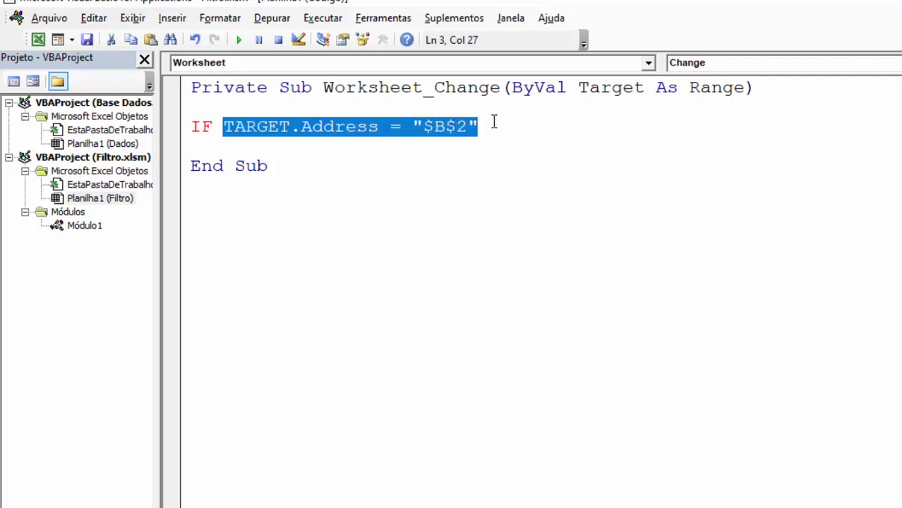
{"action": "left_click", "coordinate": [497, 122]}
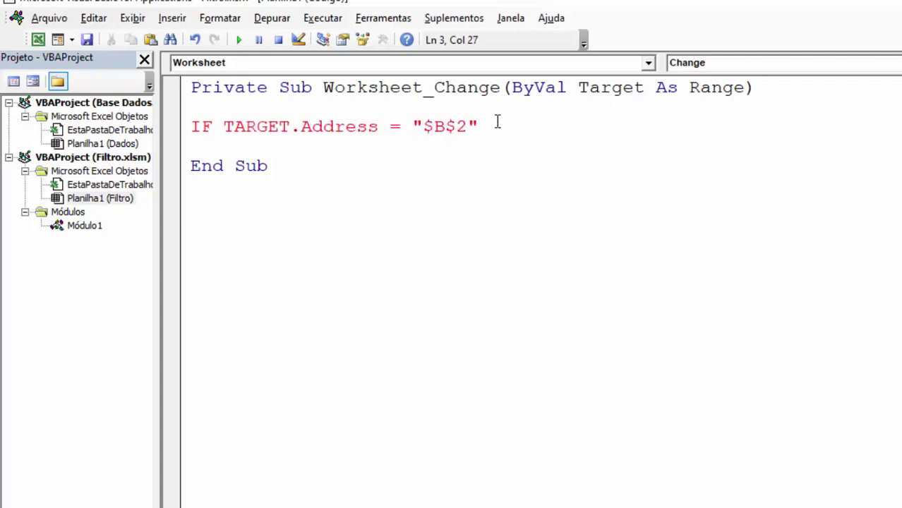
{"action": "type", "text": " OR"}
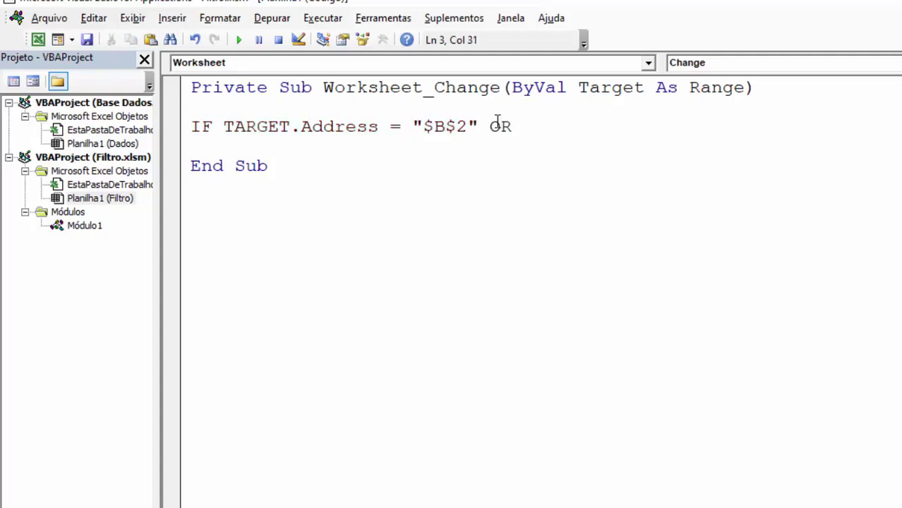
{"action": "key", "text": "ctrl+v"}
{"action": "left_click", "coordinate": [740, 126]}
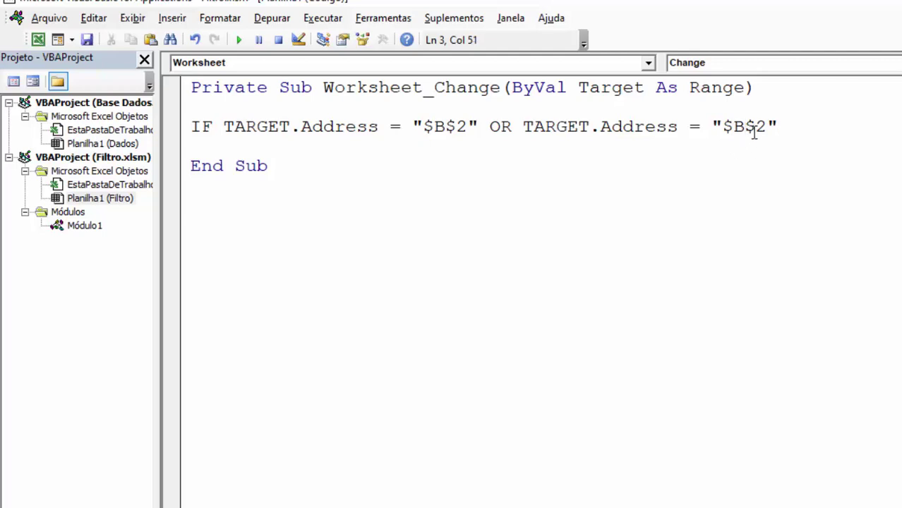
{"action": "key", "text": "BackSpace"}
{"action": "type", "text": "C"}
{"action": "left_click", "coordinate": [800, 127]}
{"action": "type", "text": "OR"}
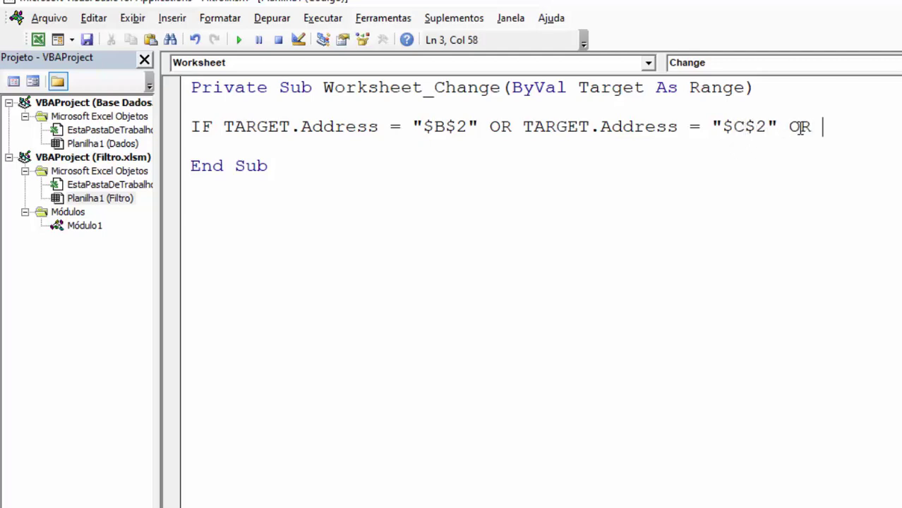
{"action": "key", "text": "BackSpace"}
{"action": "key", "text": "BackSpace"}
{"action": "key", "text": "BackSpace"}
{"action": "type", "text": "_"}
{"action": "key", "text": "Return"}
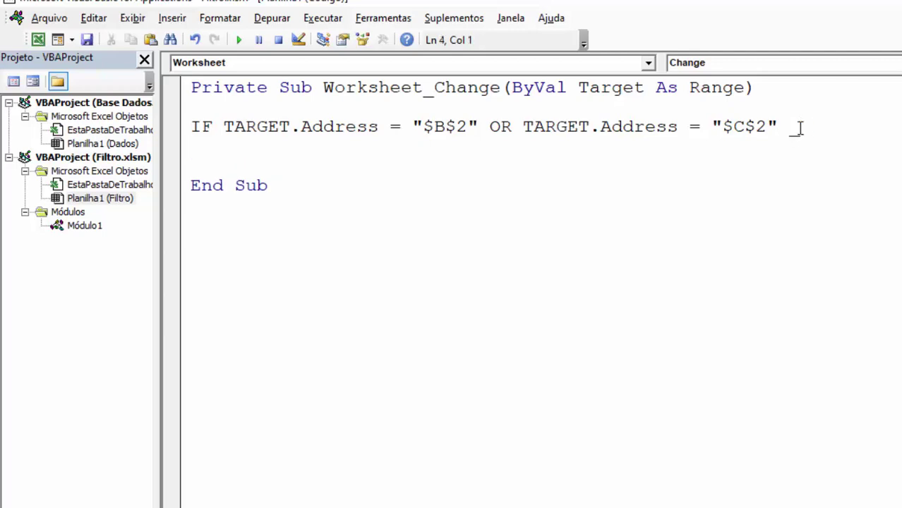
{"action": "type", "text": "OR "}
{"action": "type", "text": "TARGET.Address = \"$B$2\""}
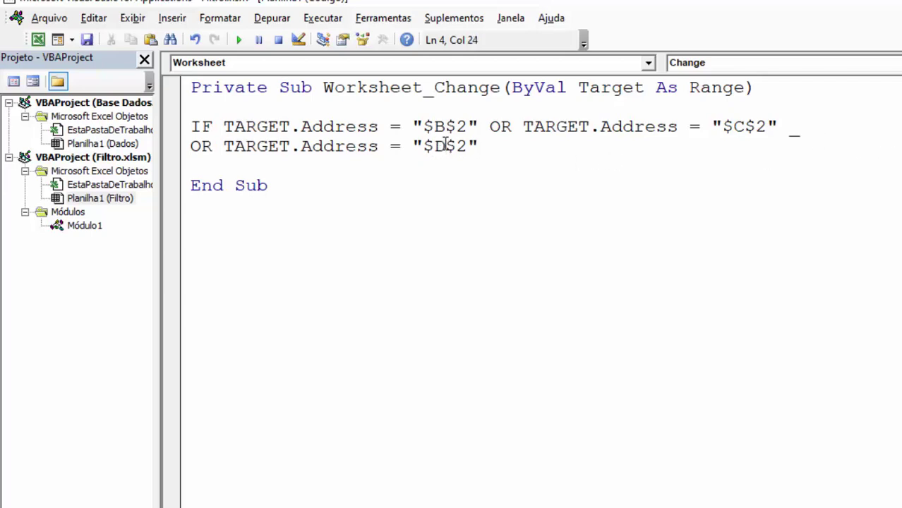
- Finish the condition with Then and close the block with End If
{"action": "left_click", "coordinate": [508, 144]}
{"action": "type", "text": "THEN"}
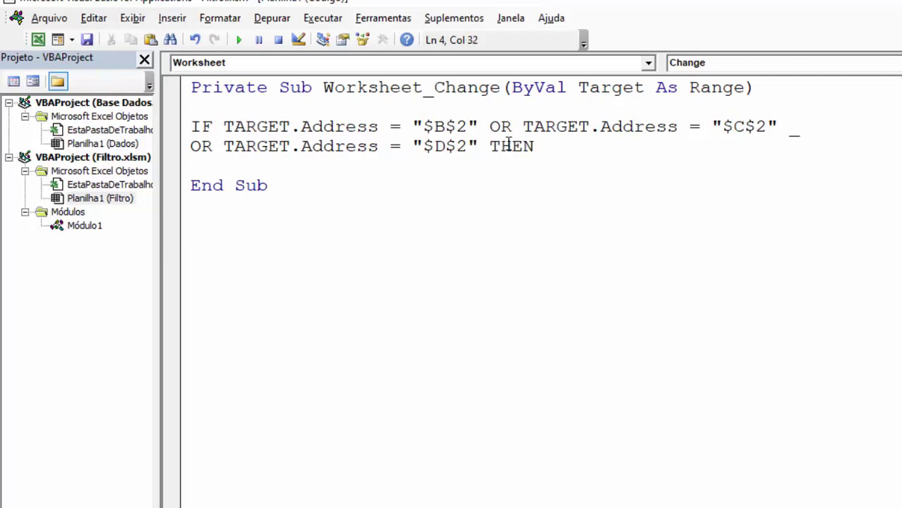
{"action": "key", "text": "Return"}
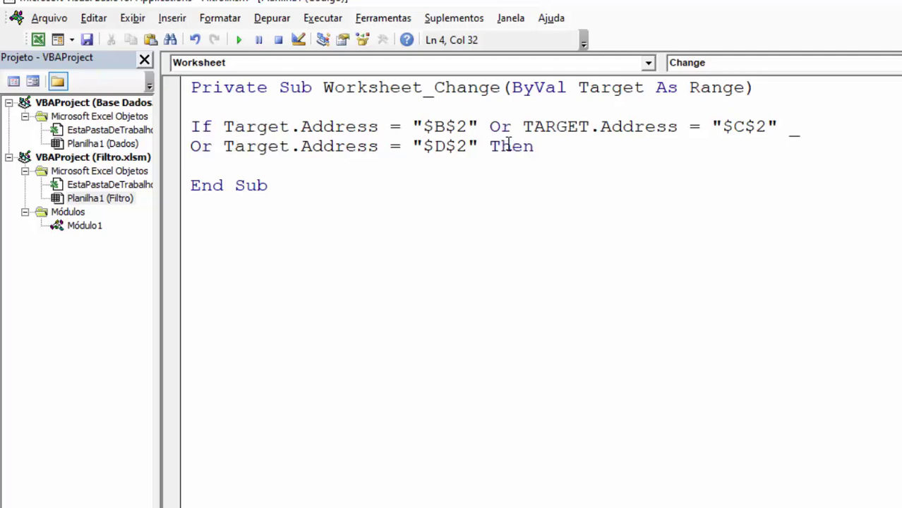
{"action": "key", "text": "Return"}
{"action": "type", "text": "END IF"}
{"action": "key", "text": "Return"}
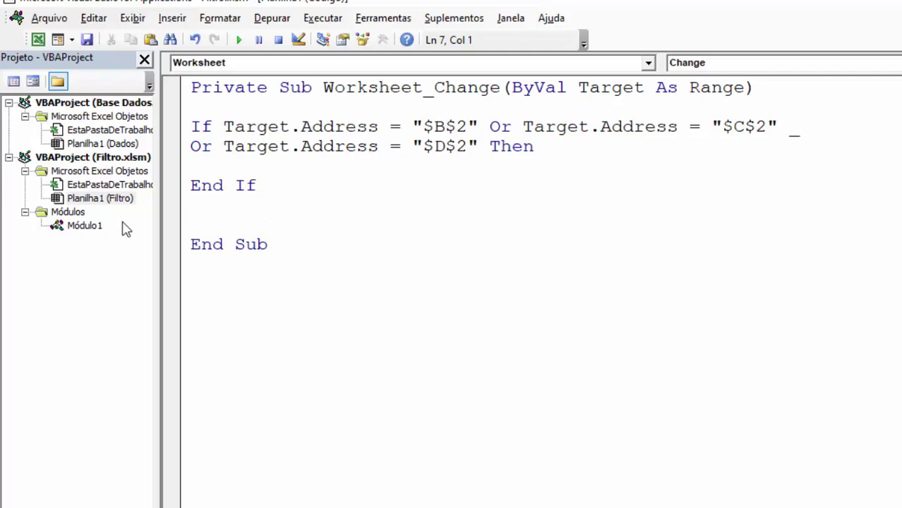
{"action": "left_click", "coordinate": [98, 228]}
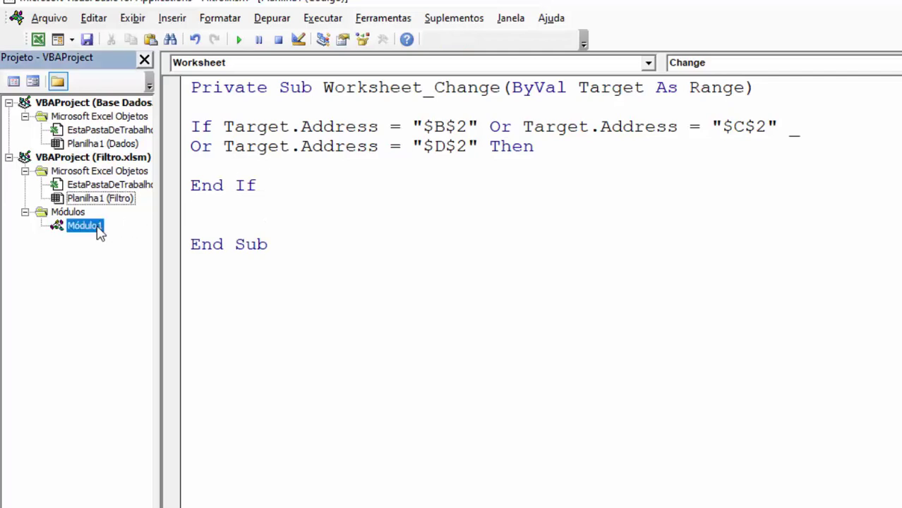
{"action": "left_click", "coordinate": [216, 171]}
- After Then, add the call Módulo1.Filtro_Texto_OutraPlan followed by Target.Select
{"action": "type", "text": "M"}
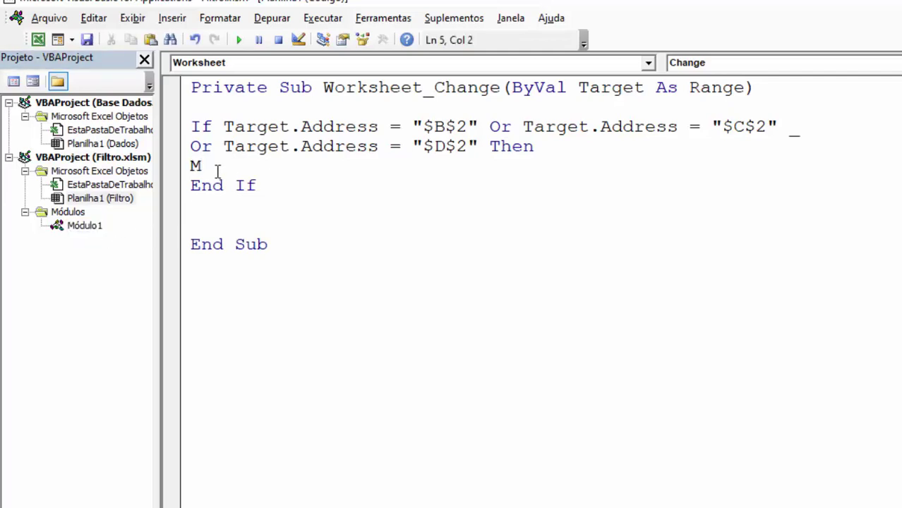
{"action": "type", "text": "ódulo1."}
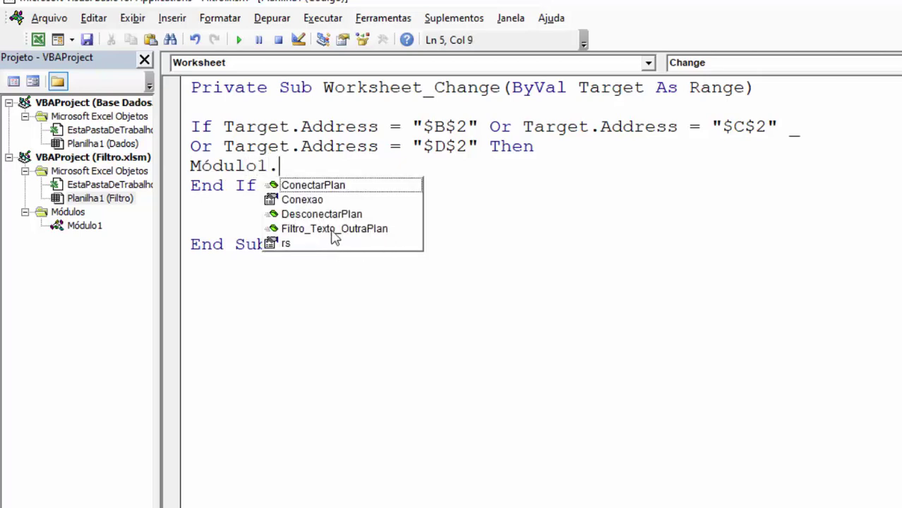
{"action": "double_click", "coordinate": [334, 233]}
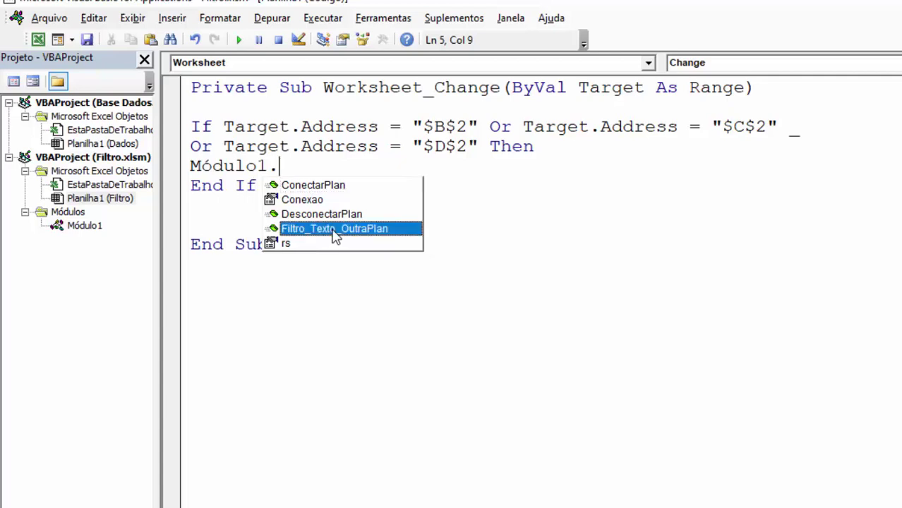
{"action": "key", "text": "Return"}
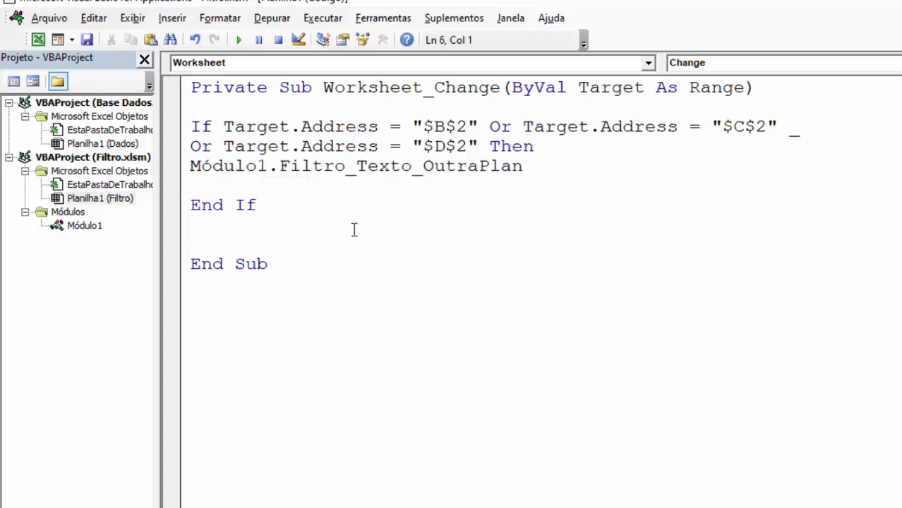
{"action": "type", "text": "target"}
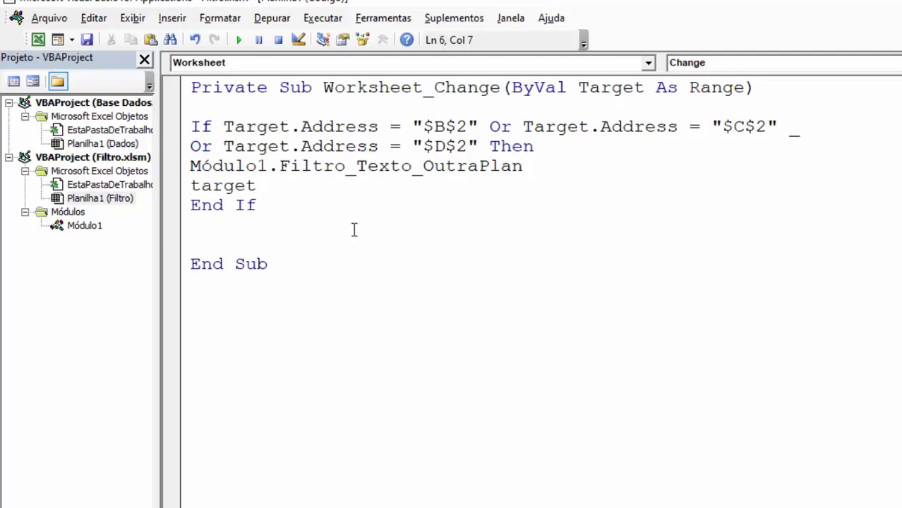
{"action": "type", "text": ".se"}
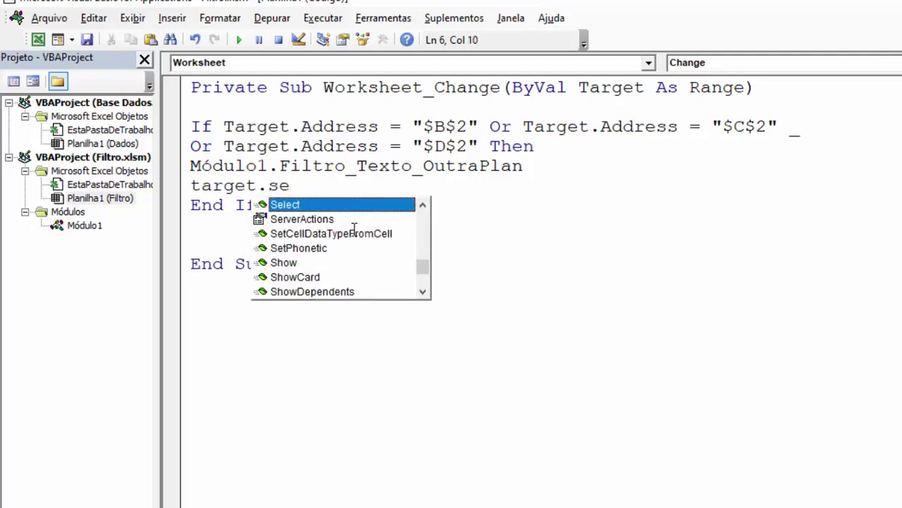
{"action": "key", "text": "Tab"}
- Indent both new lines inside the If block and remove the extra blank line before End Sub
{"action": "left_click", "coordinate": [248, 228]}
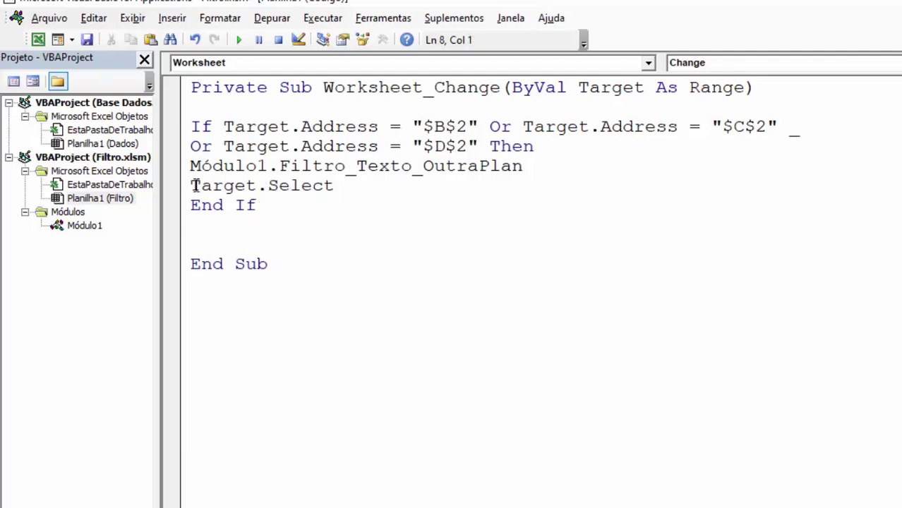
{"action": "left_click_drag", "start_coordinate": [190, 165], "coordinate": [255, 184]}
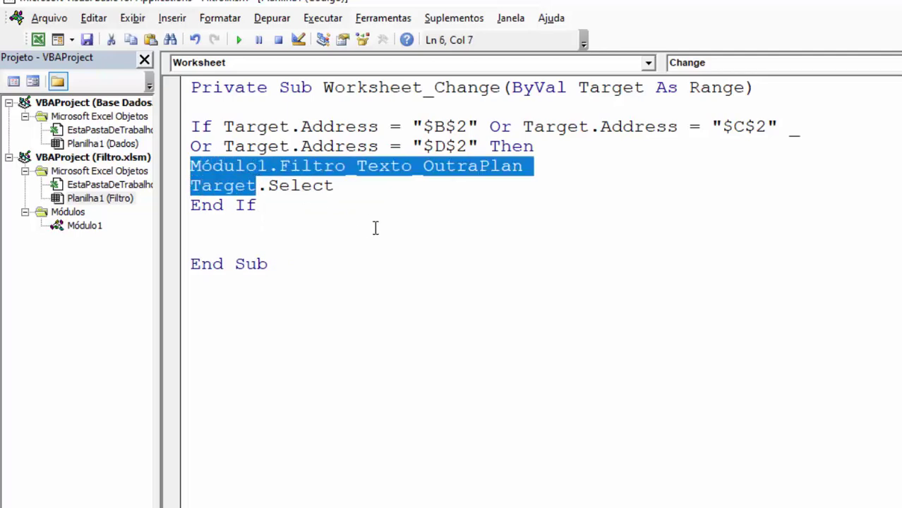
{"action": "key", "text": "Tab"}
{"action": "left_click", "coordinate": [275, 213]}
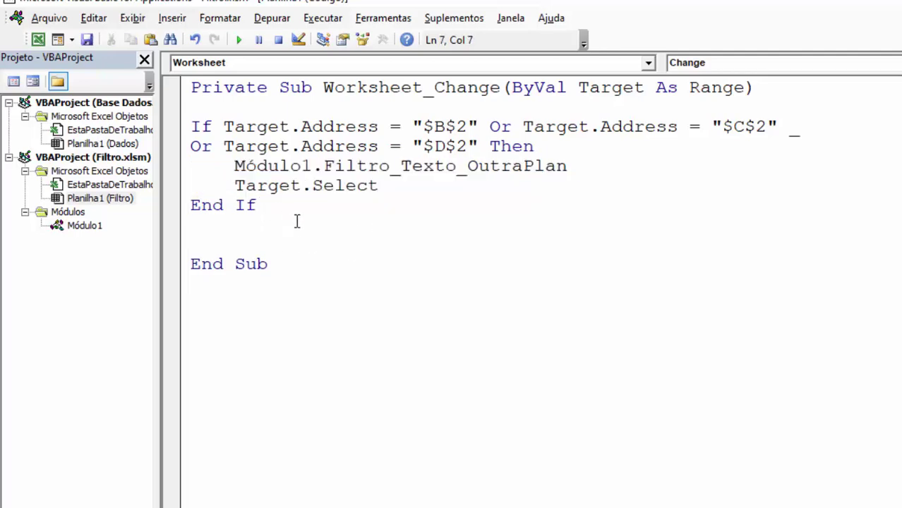
{"action": "key", "text": "Delete"}
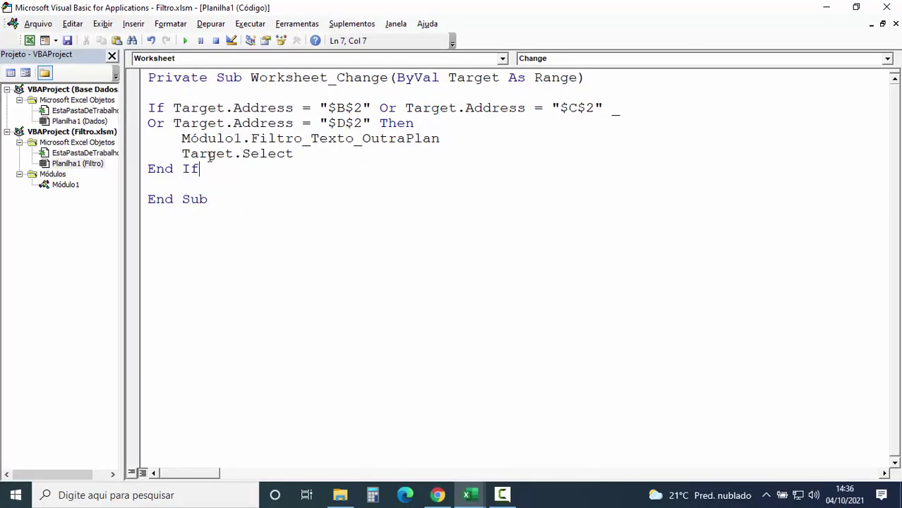
- Check the product data in the Base Dados workbook, then return to the Filtro sheet's LINHA cell B2
{"action": "left_click", "coordinate": [29, 41]}
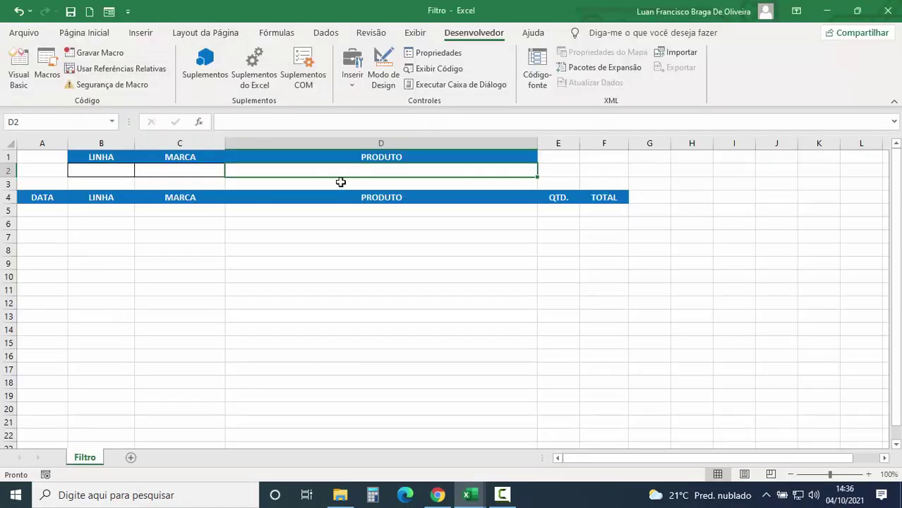
{"action": "left_click", "coordinate": [469, 492]}
{"action": "left_click", "coordinate": [453, 462]}
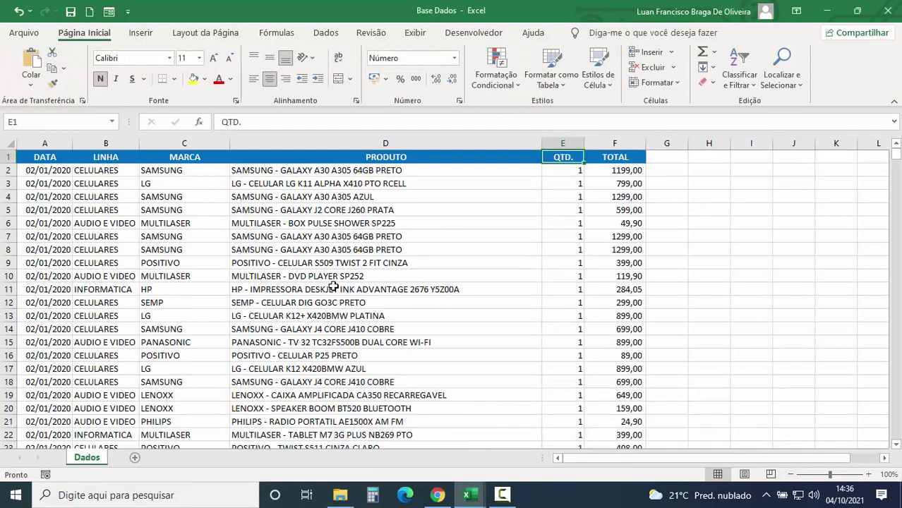
{"action": "left_click", "coordinate": [325, 221]}
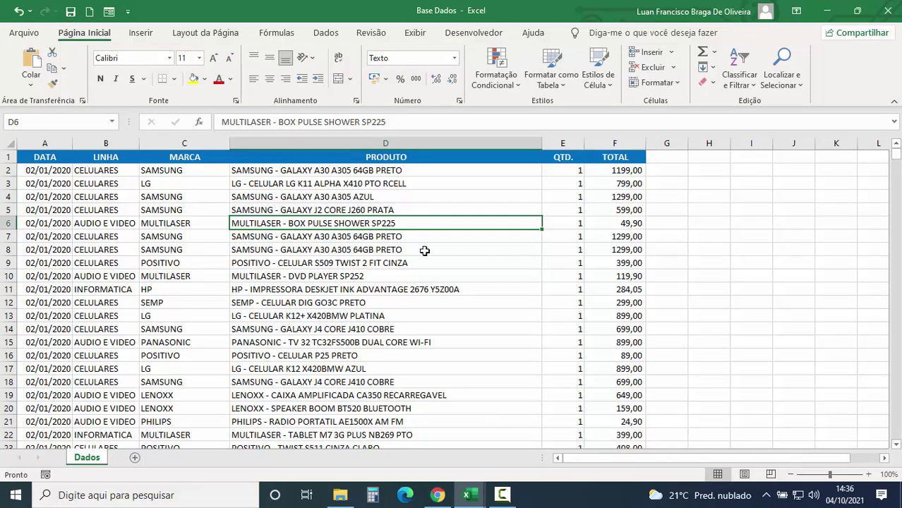
{"action": "left_click", "coordinate": [887, 11]}
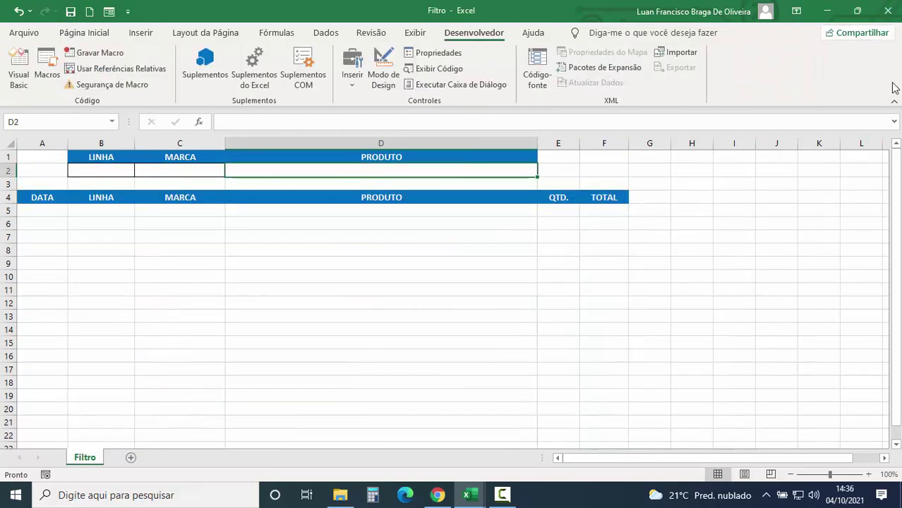
{"action": "left_click", "coordinate": [113, 171]}
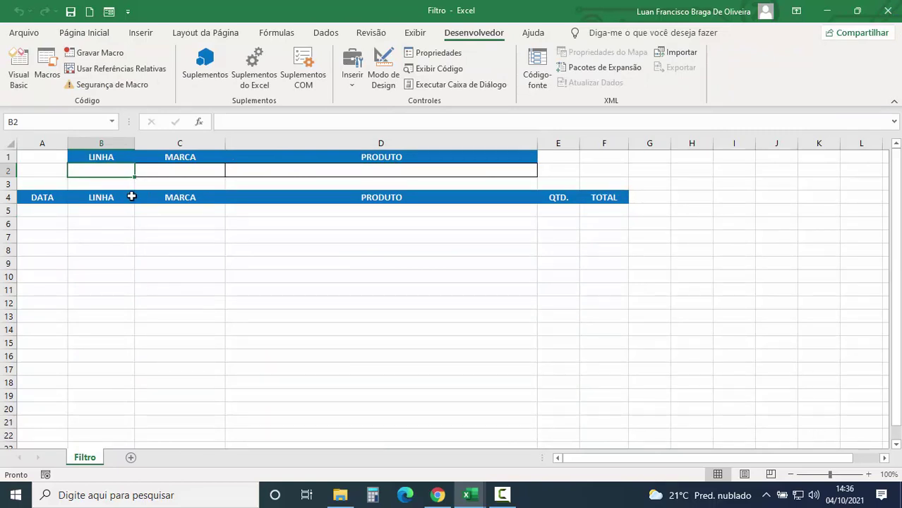
- Filter the results with LINHA 'cel' in B2 and MARCA 'lg' in C2
{"action": "type", "text": "cel"}
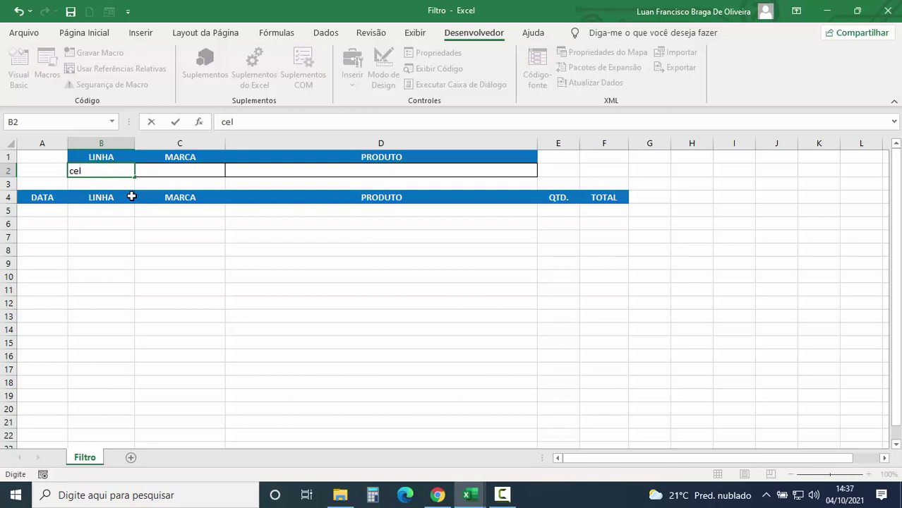
{"action": "key", "text": "Return"}
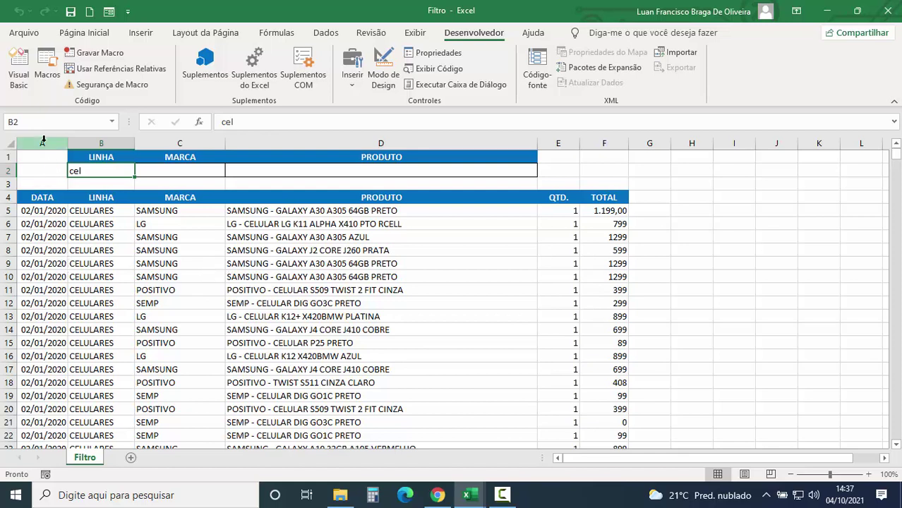
{"action": "left_click", "coordinate": [44, 142]}
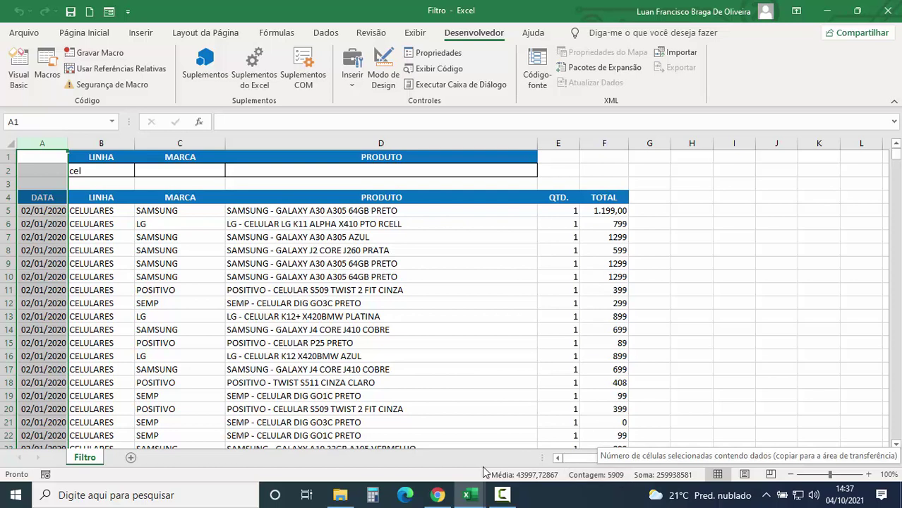
{"action": "left_click", "coordinate": [188, 173]}
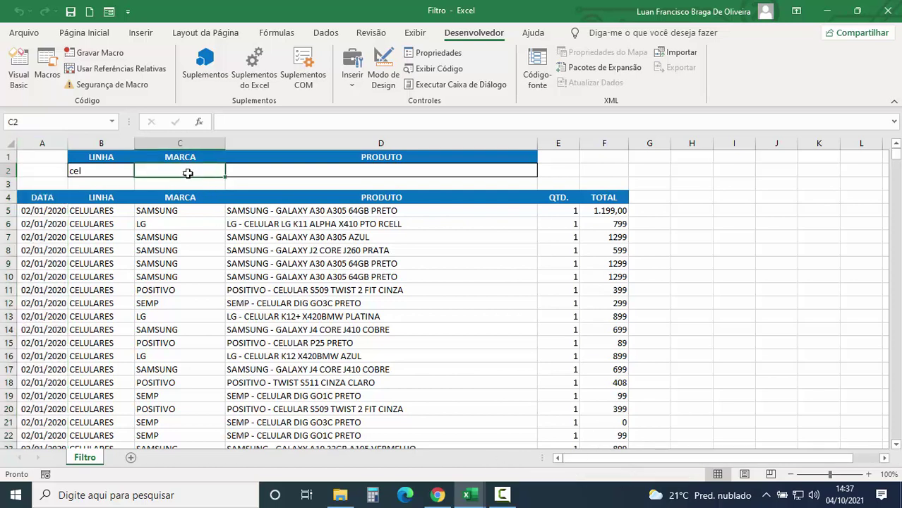
{"action": "type", "text": "lg"}
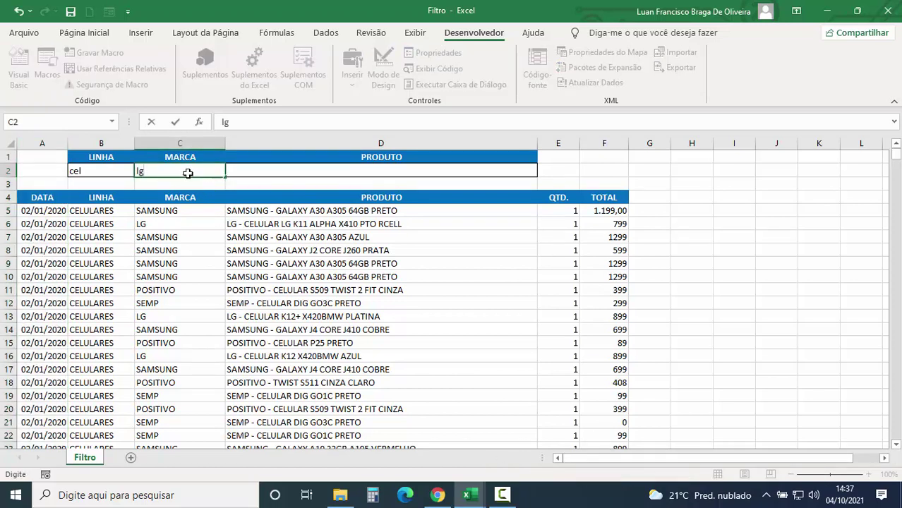
{"action": "key", "text": "Return"}
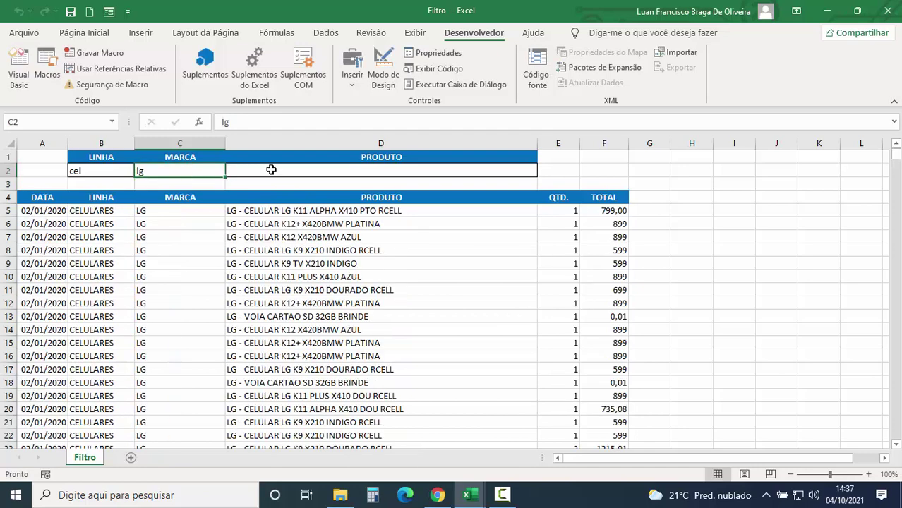
- Add PRODUTO 'k12' in D2 and review the resulting K12 rows
{"action": "left_click", "coordinate": [293, 169]}
{"action": "type", "text": "k12"}
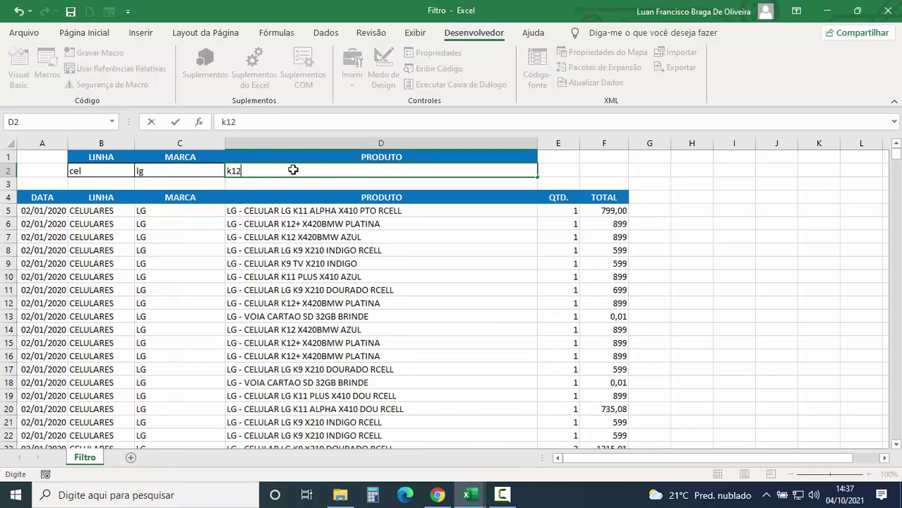
{"action": "key", "text": "Return"}
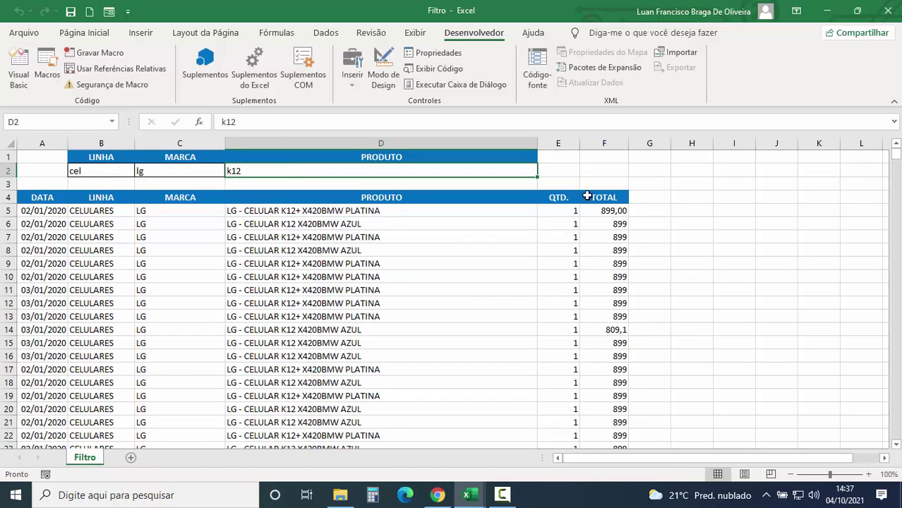
{"action": "left_click", "coordinate": [558, 143]}
{"action": "left_click", "coordinate": [394, 288]}
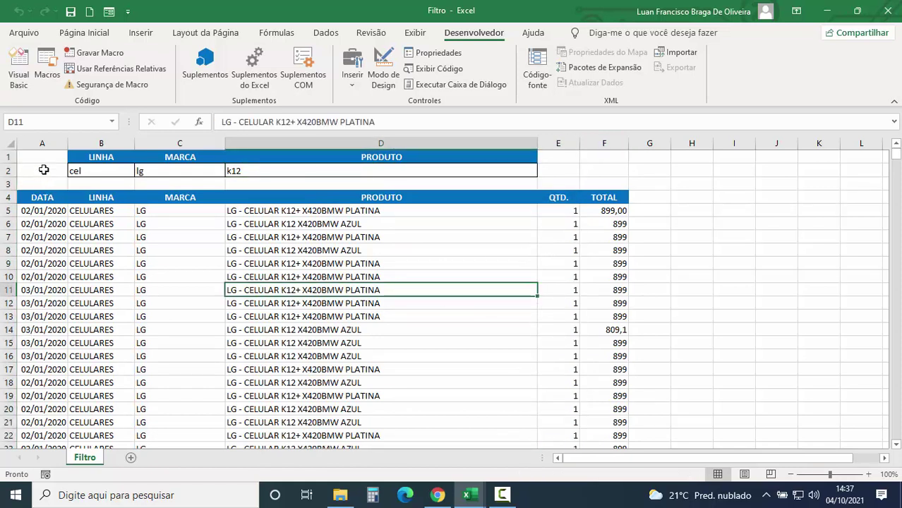
{"action": "left_click", "coordinate": [42, 144]}
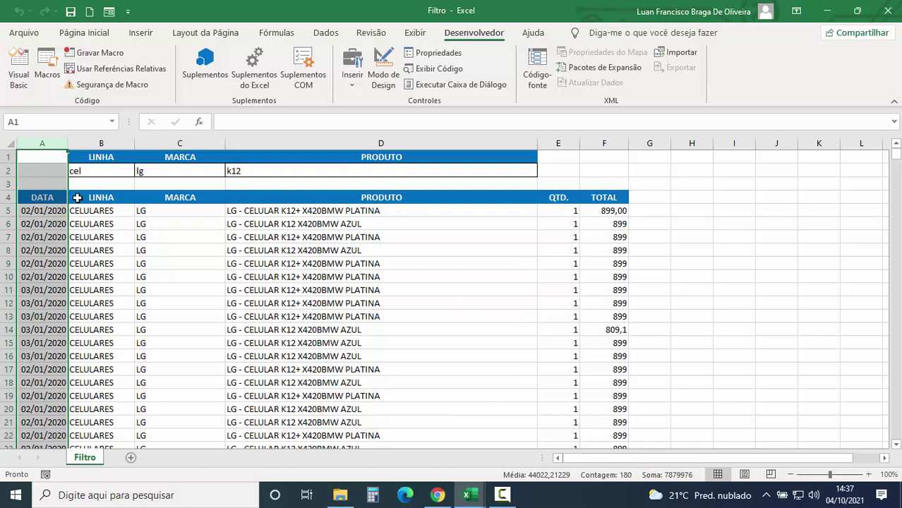
- Clear the PRODUTO criterion in D2 and the MARCA criterion in C2
{"action": "left_click", "coordinate": [261, 171]}
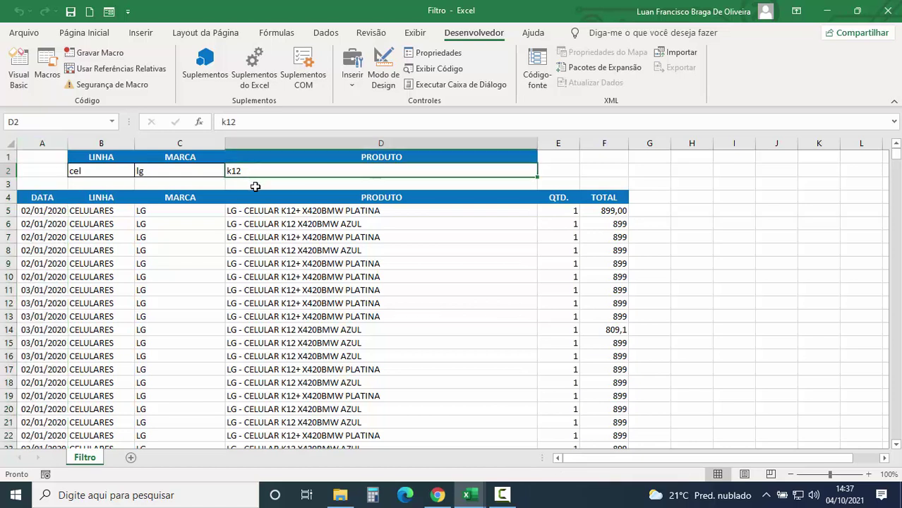
{"action": "left_click", "coordinate": [257, 182]}
{"action": "left_click", "coordinate": [256, 171]}
{"action": "key", "text": "Delete"}
{"action": "left_click", "coordinate": [169, 170]}
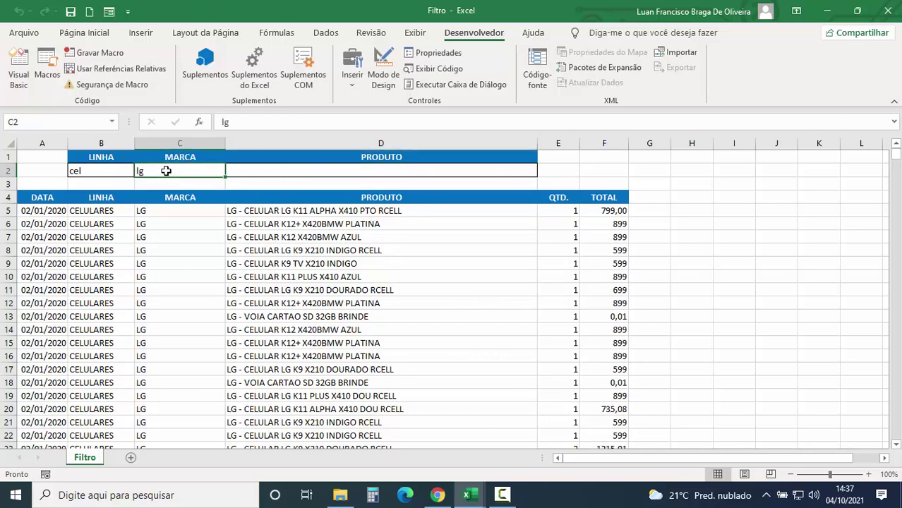
{"action": "key", "text": "BackSpace"}
{"action": "key", "text": "Return"}
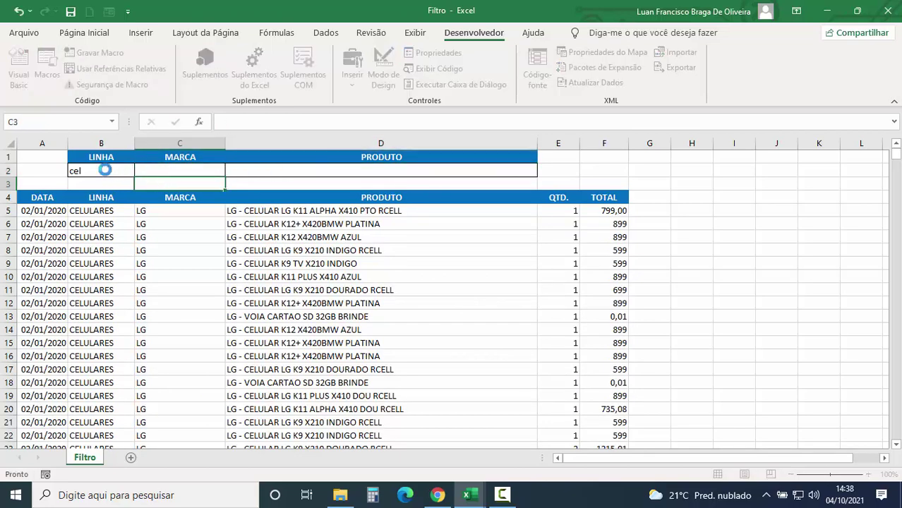
- Replace 'cel' and filter by LINHA AUDIO, MARCA MUL and PRODUTO DVD
{"action": "left_click", "coordinate": [104, 170]}
{"action": "key", "text": "Delete"}
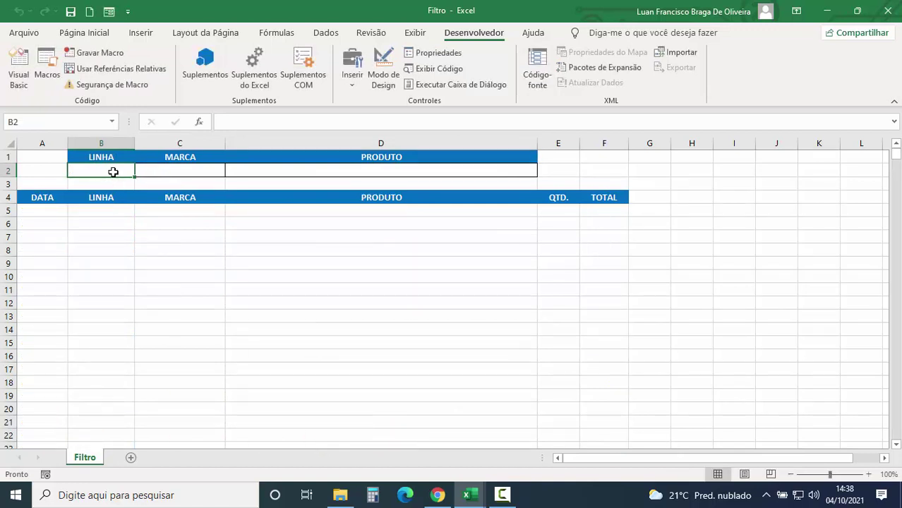
{"action": "type", "text": "AUDIO"}
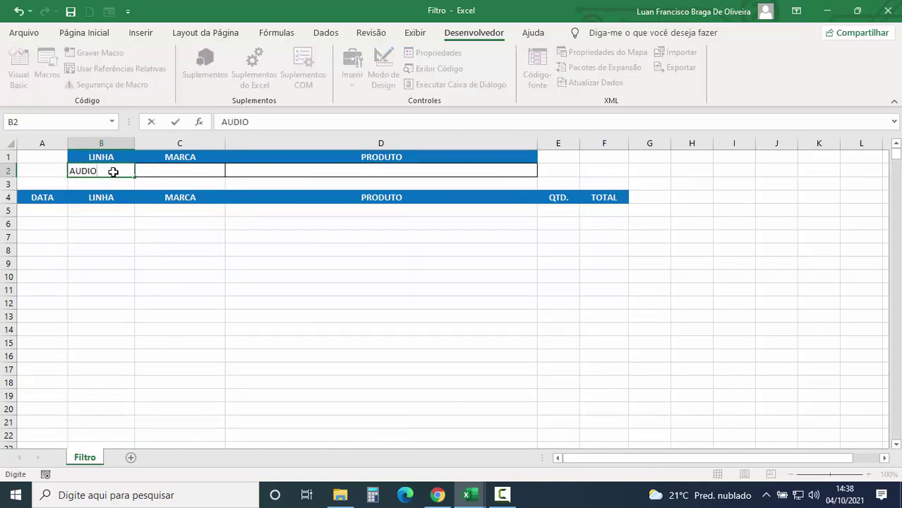
{"action": "key", "text": "Return"}
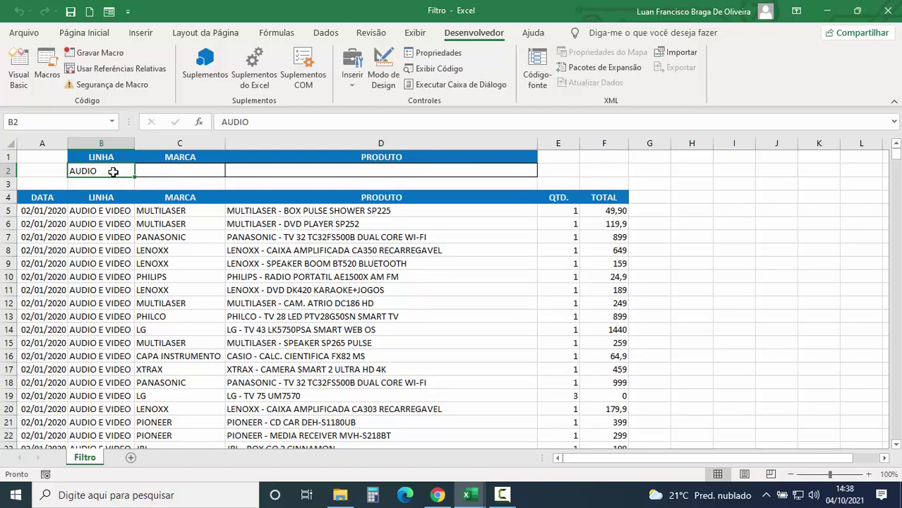
{"action": "left_click", "coordinate": [182, 168]}
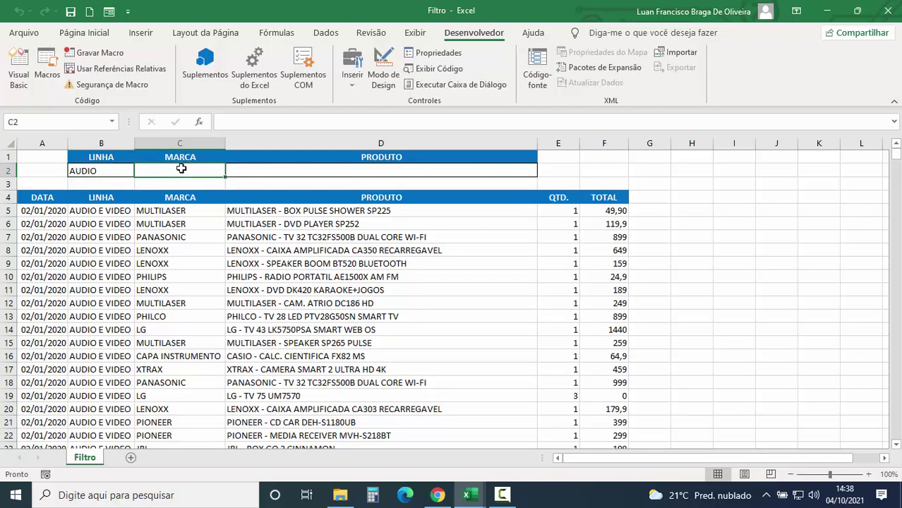
{"action": "type", "text": "MUL"}
{"action": "key", "text": "Return"}
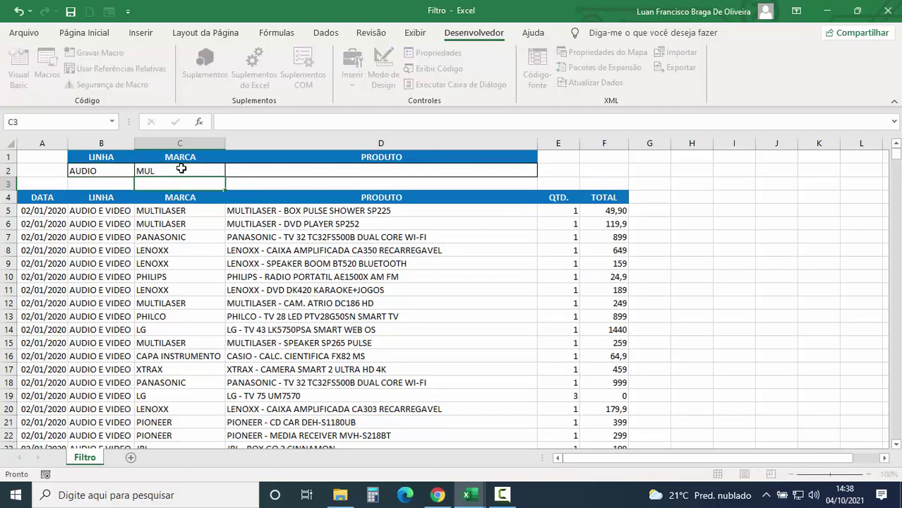
{"action": "left_click", "coordinate": [319, 170]}
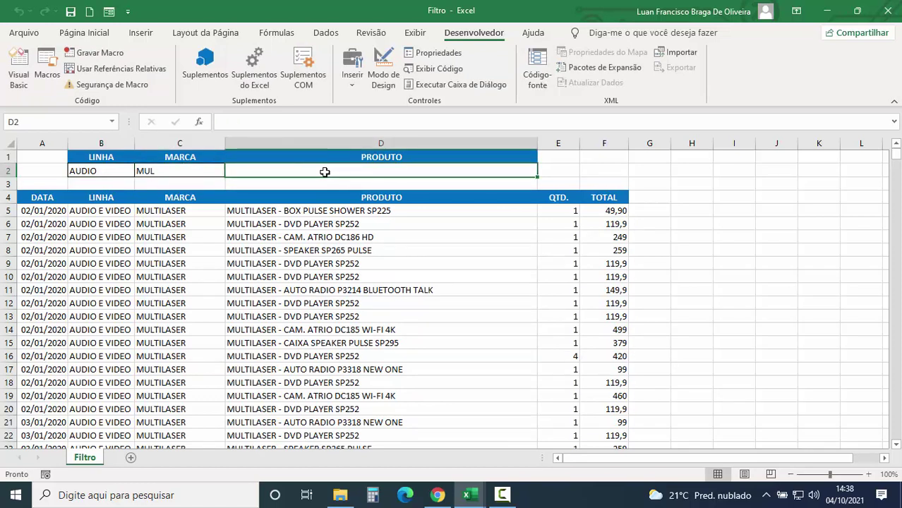
{"action": "type", "text": "DVD"}
{"action": "key", "text": "Return"}
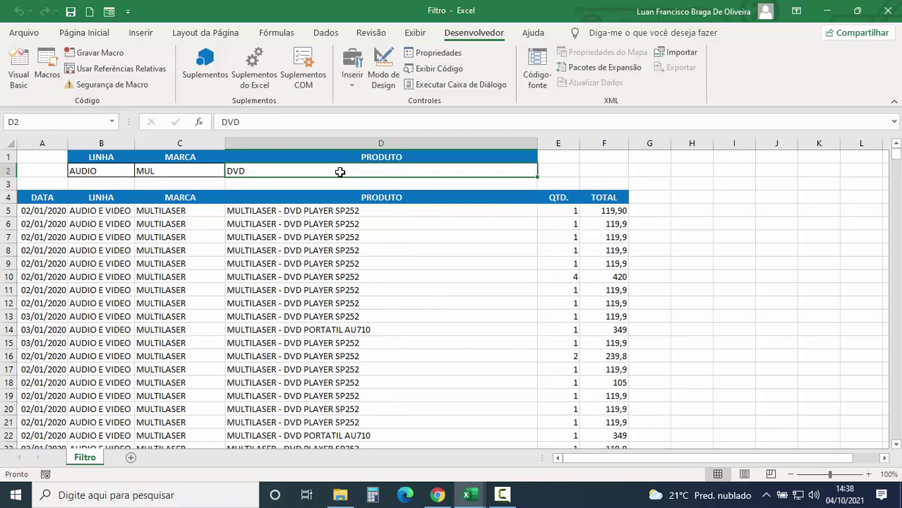
- Erase DVD, MUL and AUDIO from D2, C2 and B2, leaving all criteria empty
{"action": "double_click", "coordinate": [254, 167]}
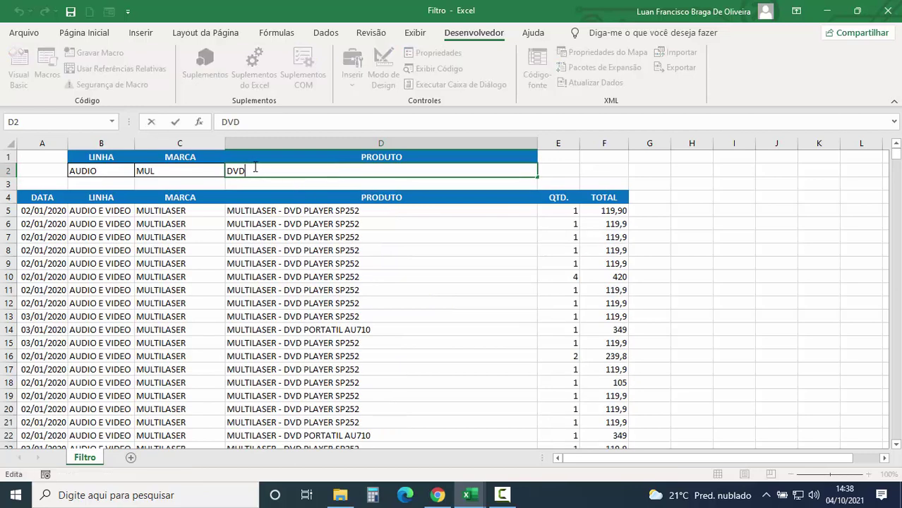
{"action": "key", "text": "BackSpace"}
{"action": "key", "text": "BackSpace"}
{"action": "key", "text": "BackSpace"}
{"action": "left_click", "coordinate": [160, 169]}
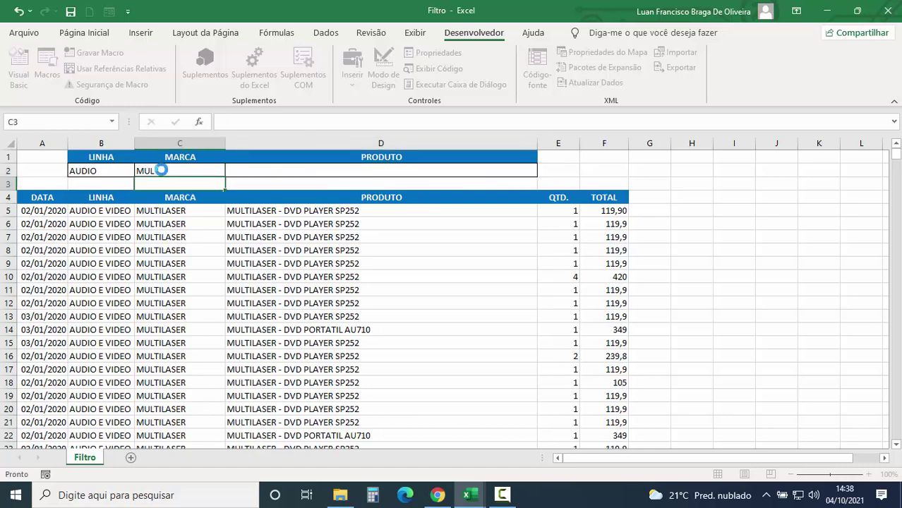
{"action": "double_click", "coordinate": [160, 170]}
{"action": "key", "text": "BackSpace"}
{"action": "key", "text": "BackSpace"}
{"action": "key", "text": "BackSpace"}
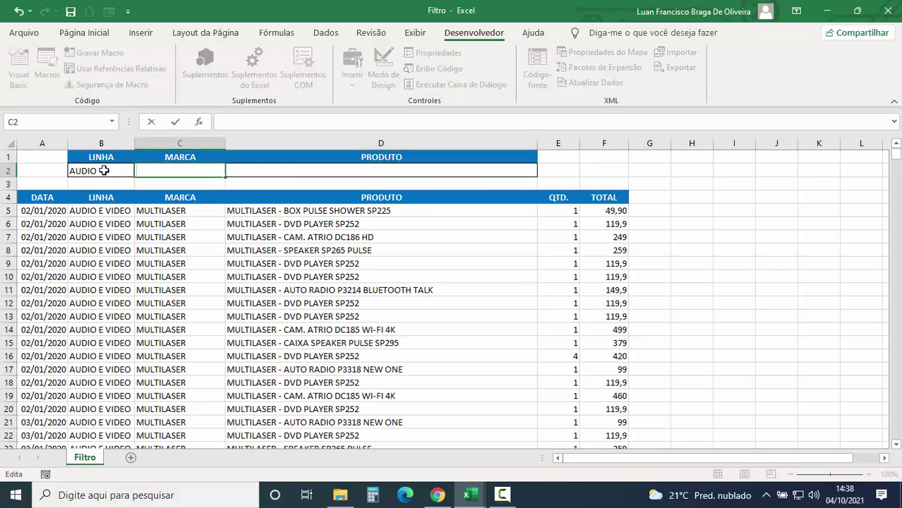
{"action": "left_click", "coordinate": [104, 170]}
{"action": "double_click", "coordinate": [106, 170]}
{"action": "key", "text": "BackSpace"}
{"action": "key", "text": "BackSpace"}
{"action": "key", "text": "BackSpace"}
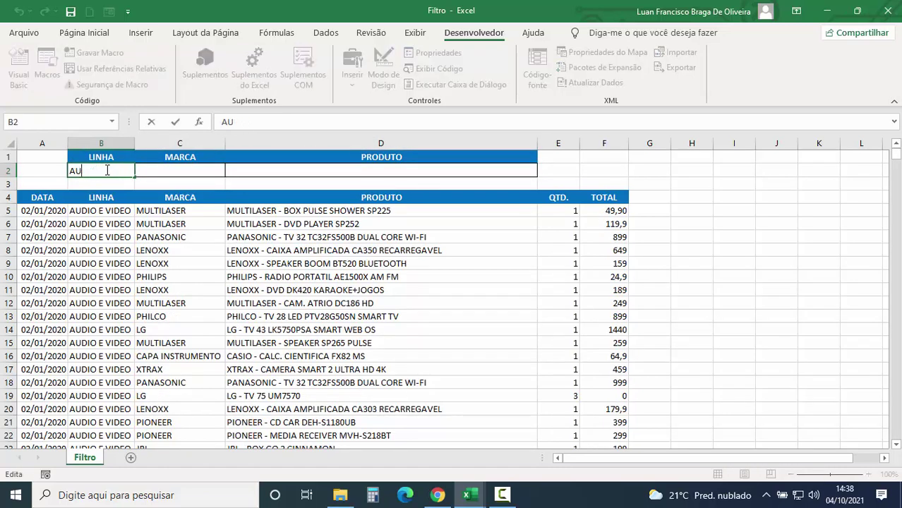
{"action": "key", "text": "BackSpace"}
{"action": "key", "text": "BackSpace"}
{"action": "key", "text": "Return"}
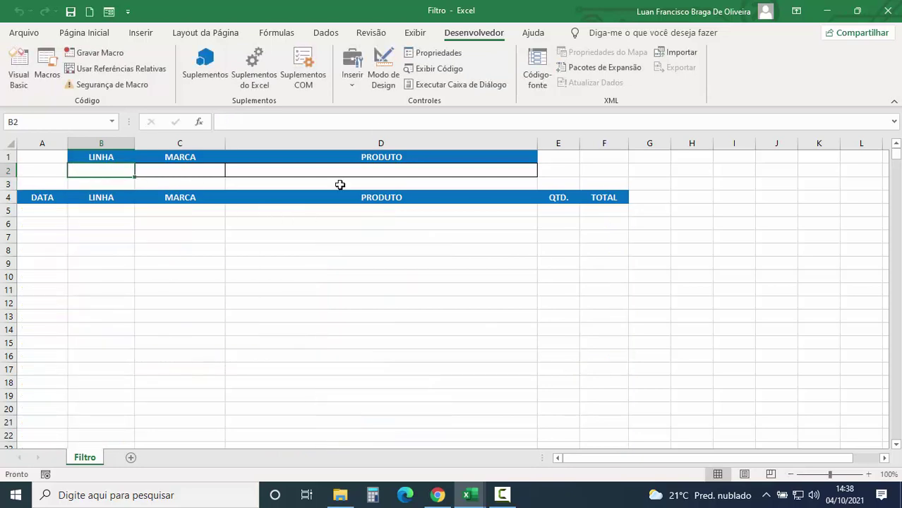
- In Módulo1, copy the CopyFromRecordset line into the empty-criteria If block below ClearContents
{"action": "left_click", "coordinate": [18, 74]}
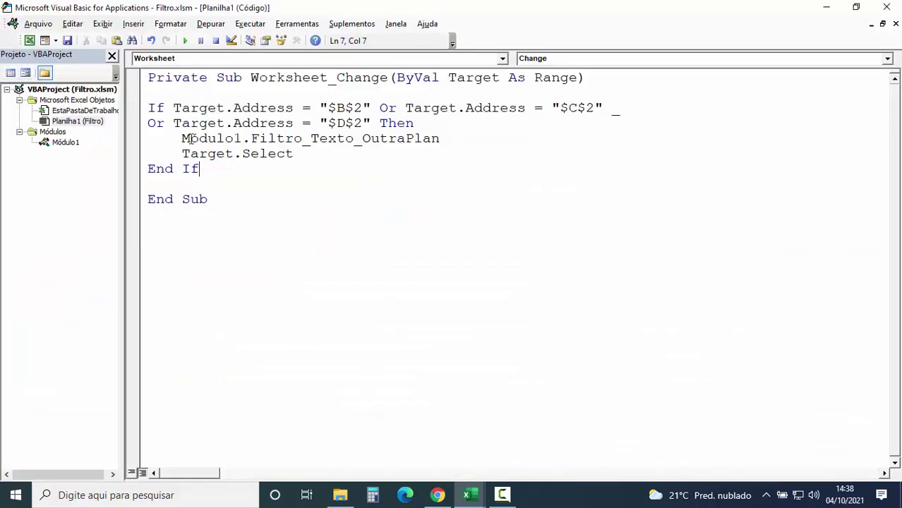
{"action": "double_click", "coordinate": [67, 142]}
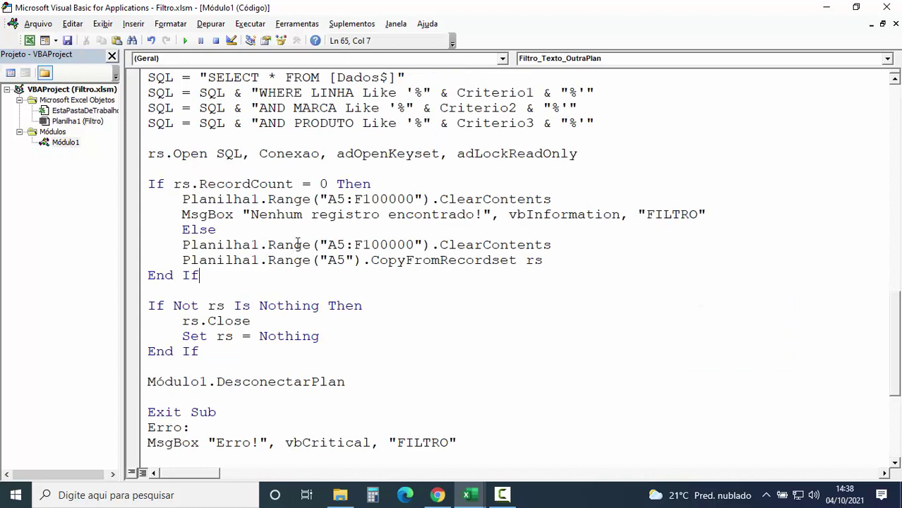
{"action": "scroll", "coordinate": [278, 291], "scroll_direction": "up", "scroll_amount": 2}
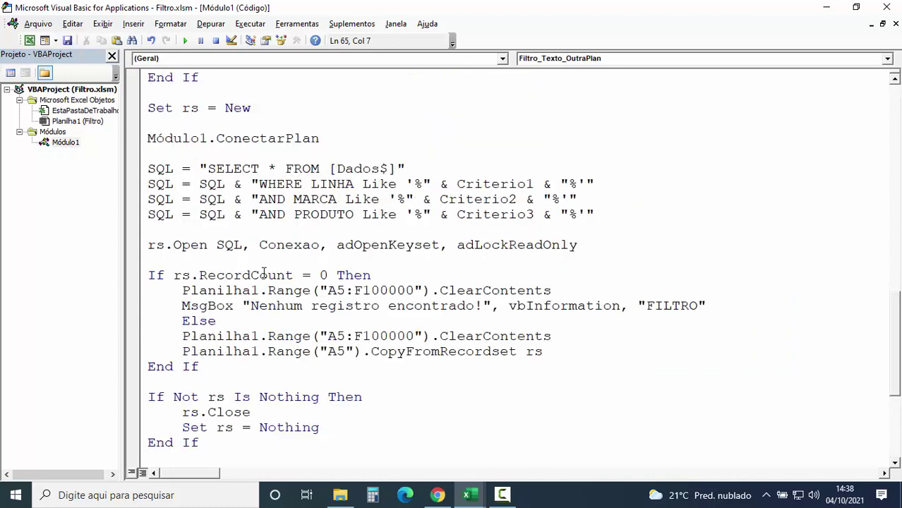
{"action": "scroll", "coordinate": [275, 289], "scroll_direction": "up", "scroll_amount": 3}
{"action": "scroll", "coordinate": [268, 282], "scroll_direction": "up", "scroll_amount": 2}
{"action": "left_click_drag", "start_coordinate": [183, 274], "coordinate": [563, 278]}
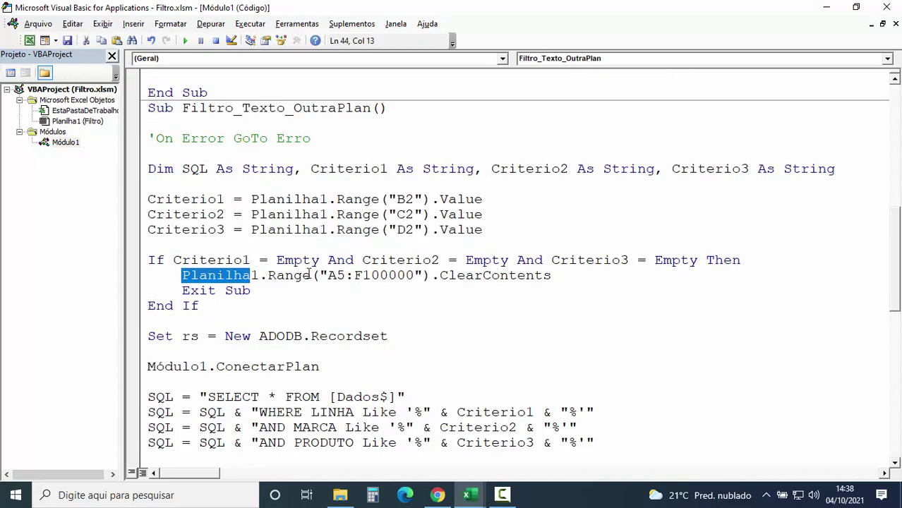
{"action": "left_click", "coordinate": [451, 320]}
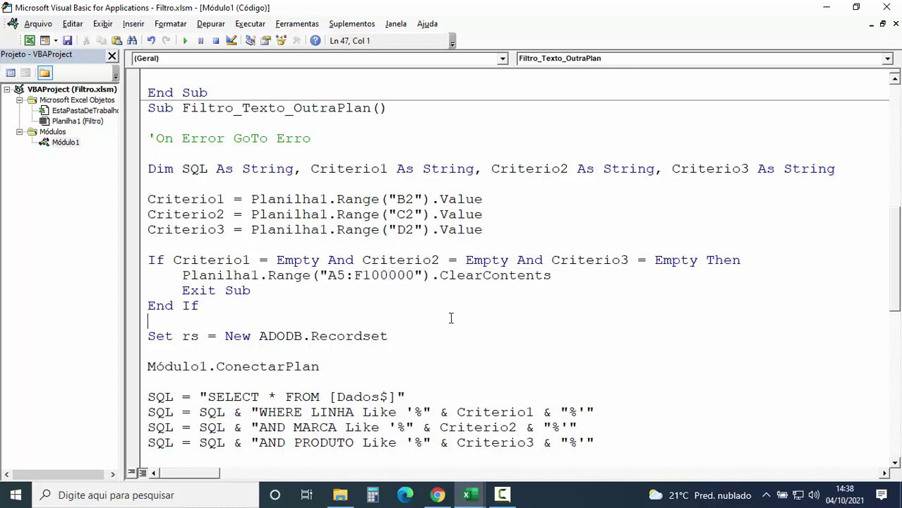
{"action": "scroll", "coordinate": [448, 318], "scroll_direction": "down", "scroll_amount": 5}
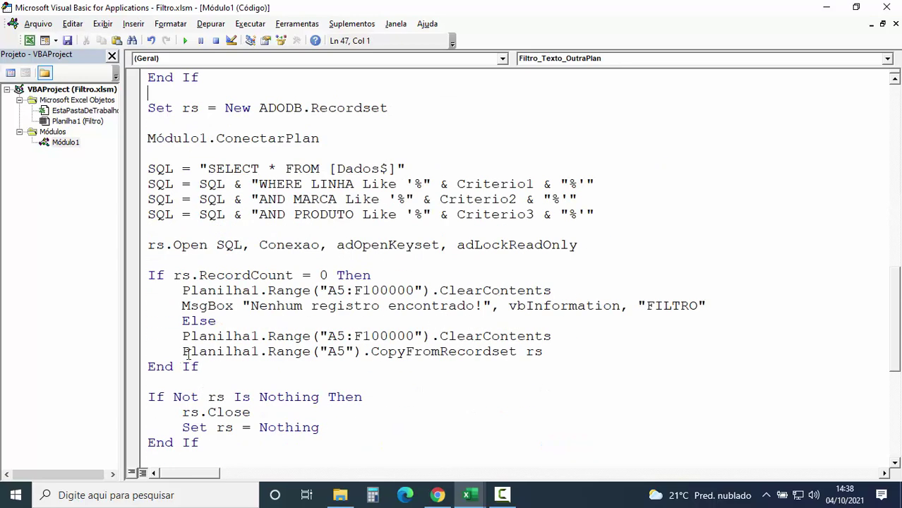
{"action": "left_click_drag", "start_coordinate": [183, 352], "coordinate": [542, 351]}
{"action": "key", "text": "ctrl+c"}
{"action": "left_click", "coordinate": [285, 379]}
{"action": "left_click_drag", "start_coordinate": [182, 351], "coordinate": [570, 351]}
{"action": "scroll", "coordinate": [496, 371], "scroll_direction": "up", "scroll_amount": 5}
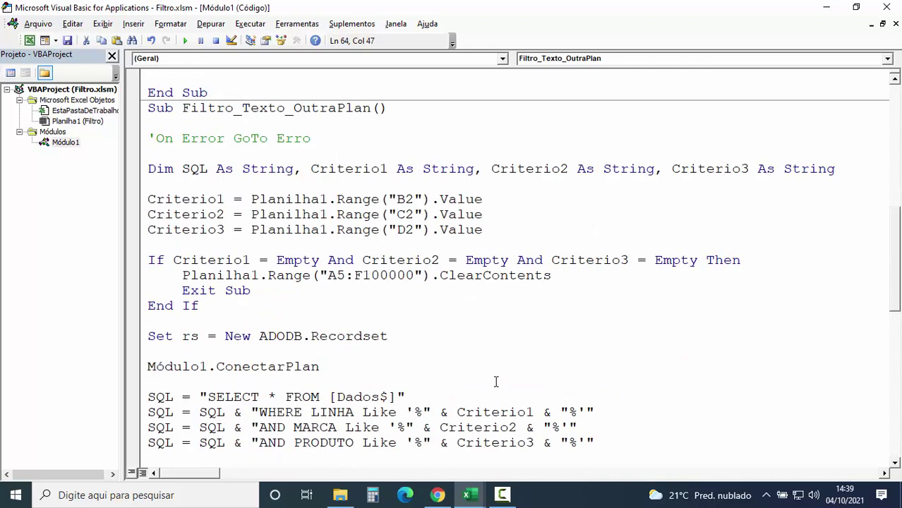
{"action": "left_click", "coordinate": [556, 275]}
{"action": "key", "text": "Return"}
{"action": "key", "text": "ctrl+v"}
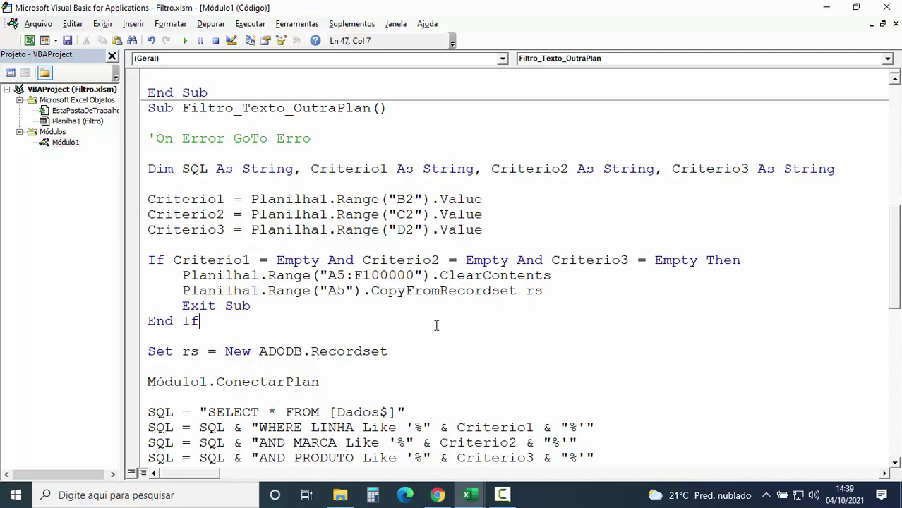
{"action": "scroll", "coordinate": [242, 313], "scroll_direction": "down", "scroll_amount": 1}
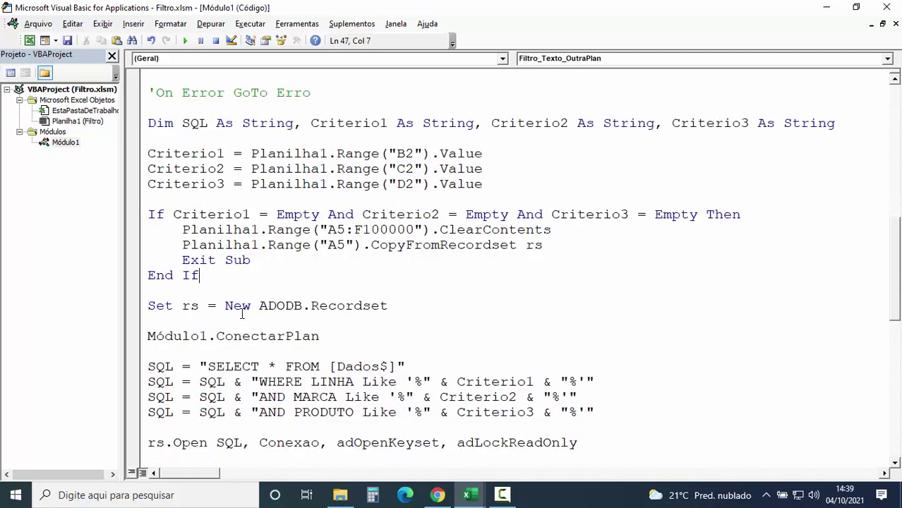
{"action": "scroll", "coordinate": [242, 313], "scroll_direction": "down", "scroll_amount": 1}
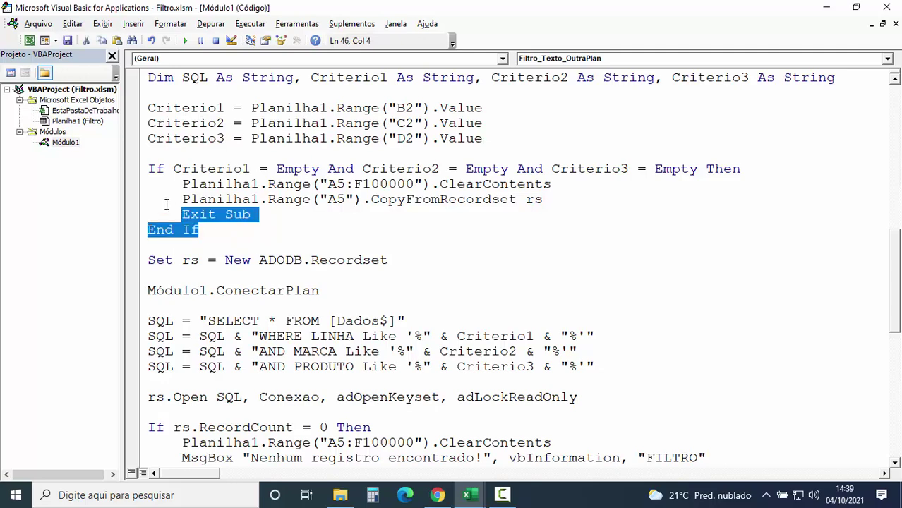
- Move the empty-criteria If block to just after rs.Open and remove the leftover blank lines
{"action": "left_click_drag", "start_coordinate": [204, 229], "coordinate": [148, 169]}
{"action": "key", "text": "ctrl+c"}
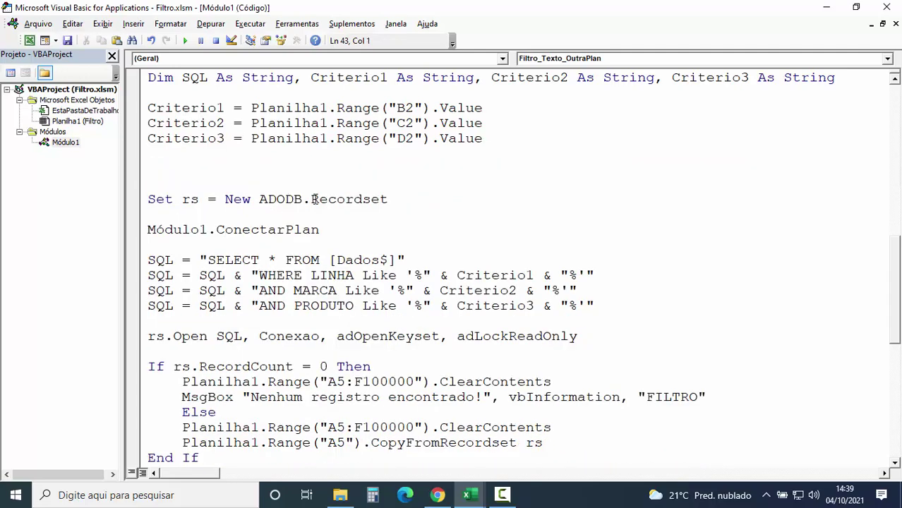
{"action": "scroll", "coordinate": [337, 208], "scroll_direction": "down", "scroll_amount": 4}
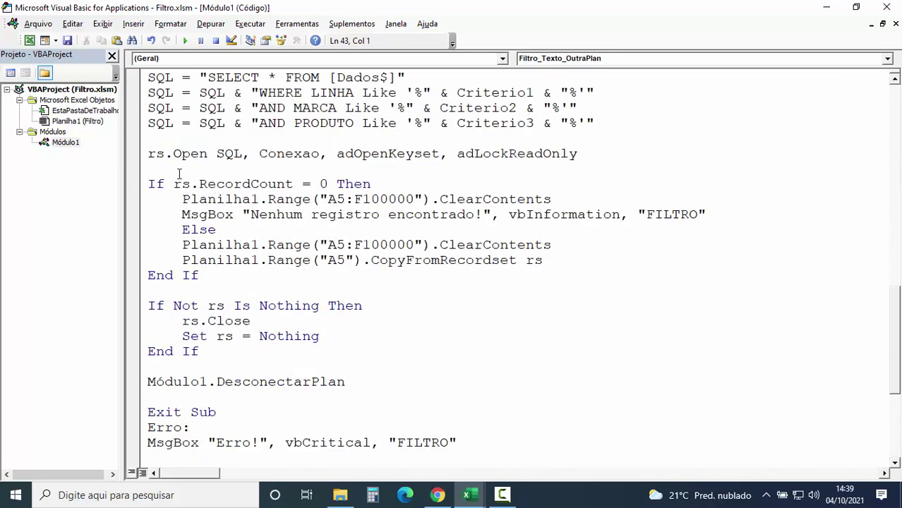
{"action": "key", "text": "ctrl+v"}
{"action": "key", "text": "Return"}
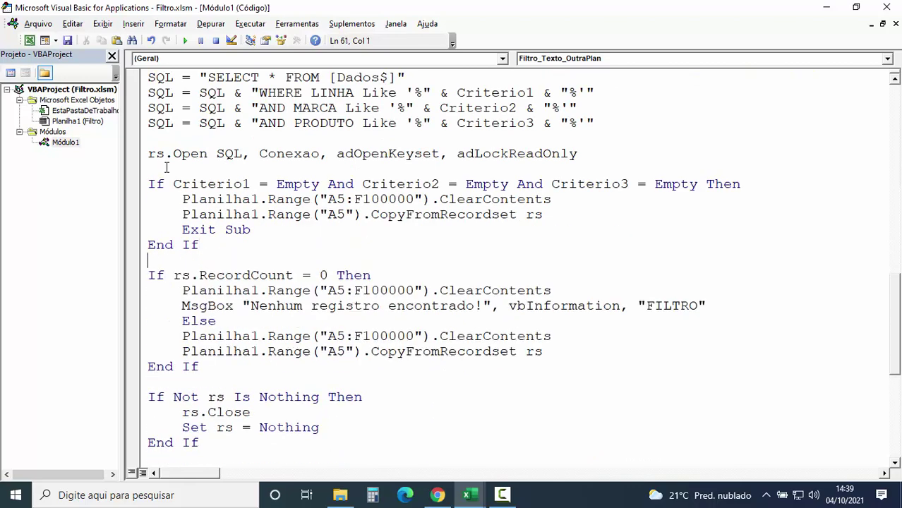
{"action": "key", "text": "Return"}
{"action": "scroll", "coordinate": [167, 167], "scroll_direction": "up", "scroll_amount": 2}
{"action": "scroll", "coordinate": [164, 166], "scroll_direction": "up", "scroll_amount": 2}
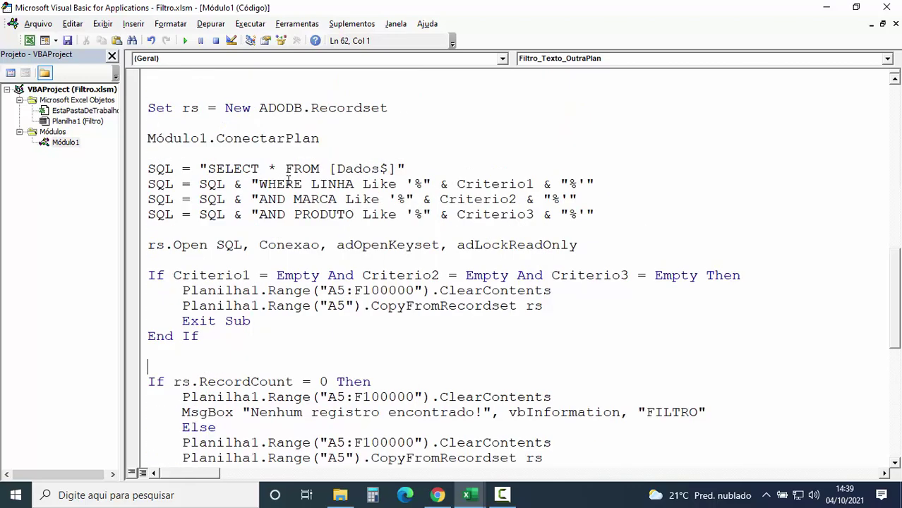
{"action": "scroll", "coordinate": [297, 184], "scroll_direction": "up", "scroll_amount": 1}
{"action": "left_click", "coordinate": [489, 185]}
{"action": "key", "text": "Delete"}
{"action": "key", "text": "Delete"}
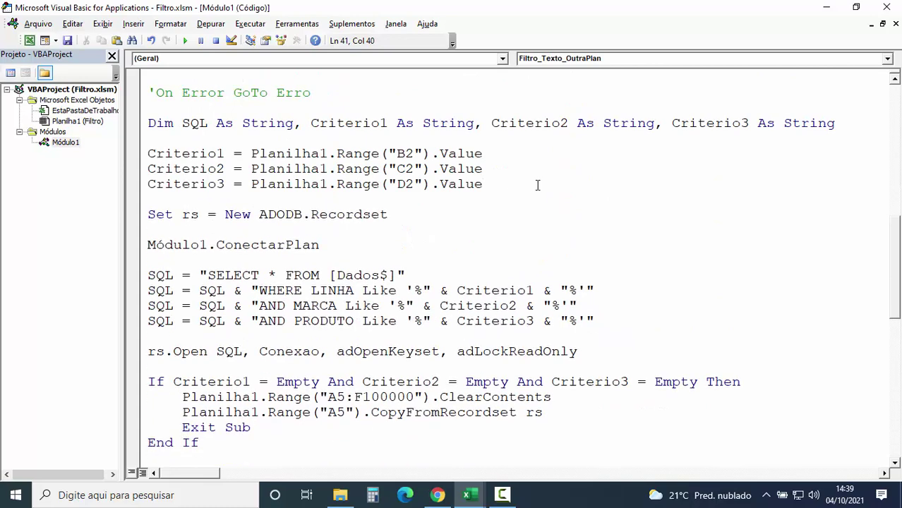
{"action": "scroll", "coordinate": [560, 184], "scroll_direction": "down", "scroll_amount": 2}
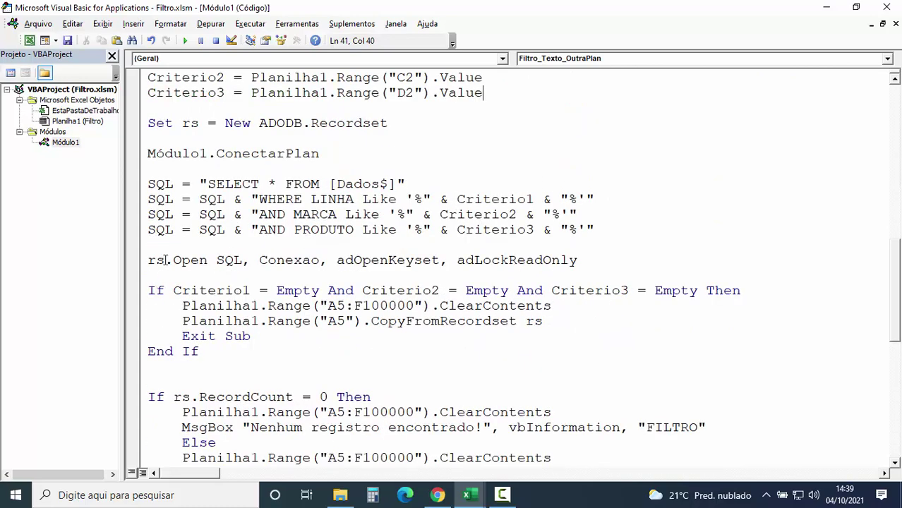
{"action": "left_click_drag", "start_coordinate": [165, 259], "coordinate": [146, 259]}
{"action": "left_click", "coordinate": [223, 274]}
- Filter LINHA by INFO, then clear B2 so every record reloads from A5
{"action": "left_click", "coordinate": [30, 40]}
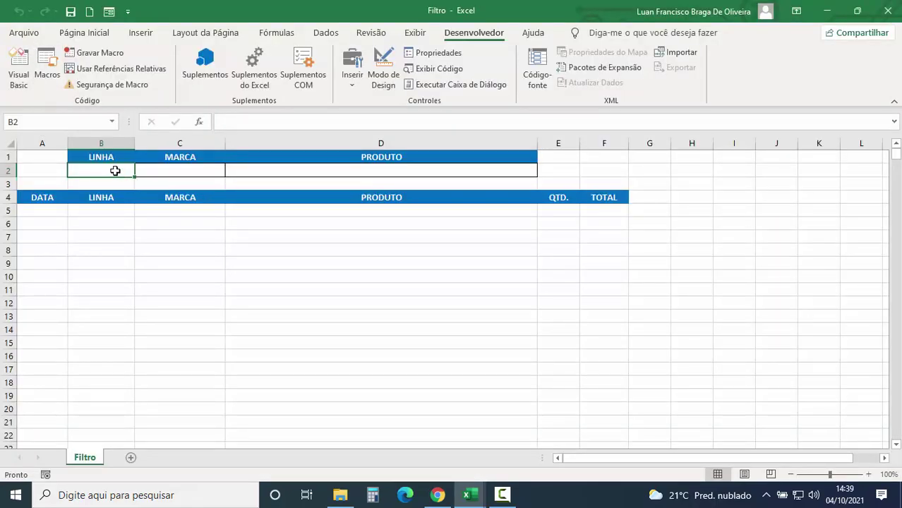
{"action": "type", "text": "INFO"}
{"action": "key", "text": "Return"}
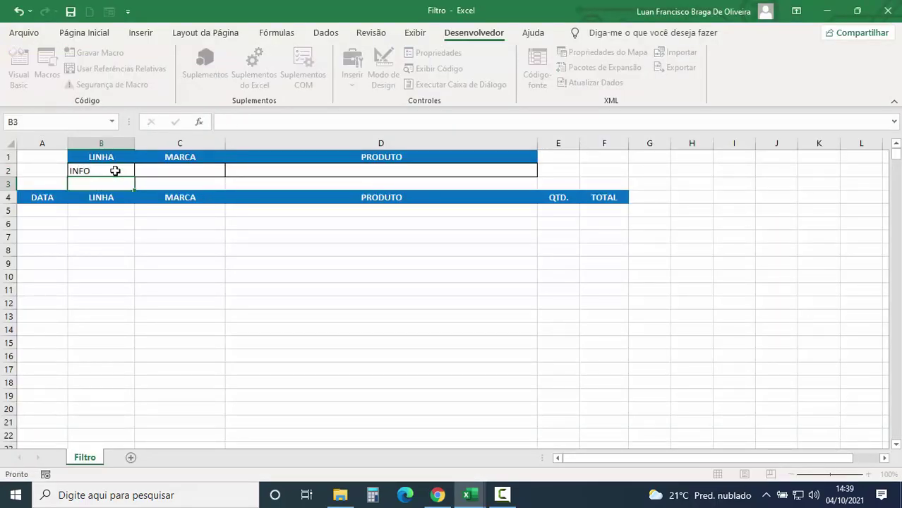
{"action": "double_click", "coordinate": [98, 170]}
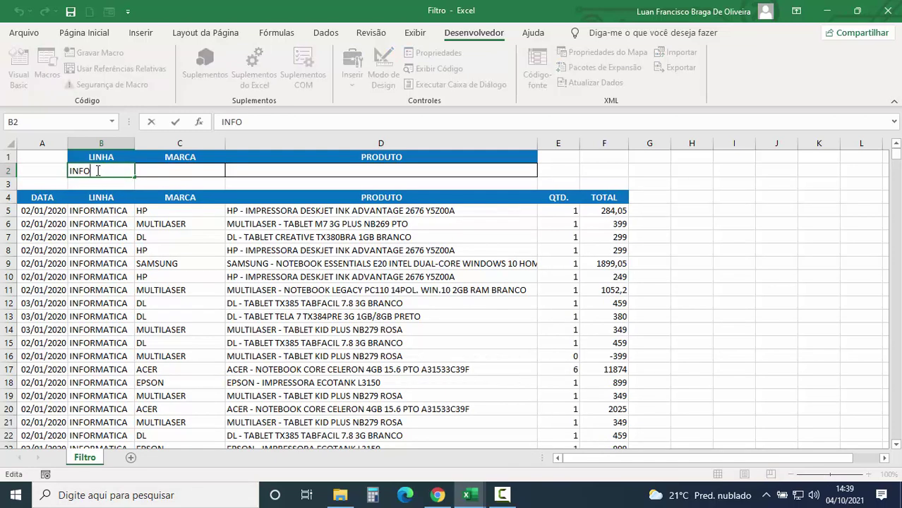
{"action": "key", "text": "BackSpace"}
{"action": "key", "text": "BackSpace"}
{"action": "key", "text": "Return"}
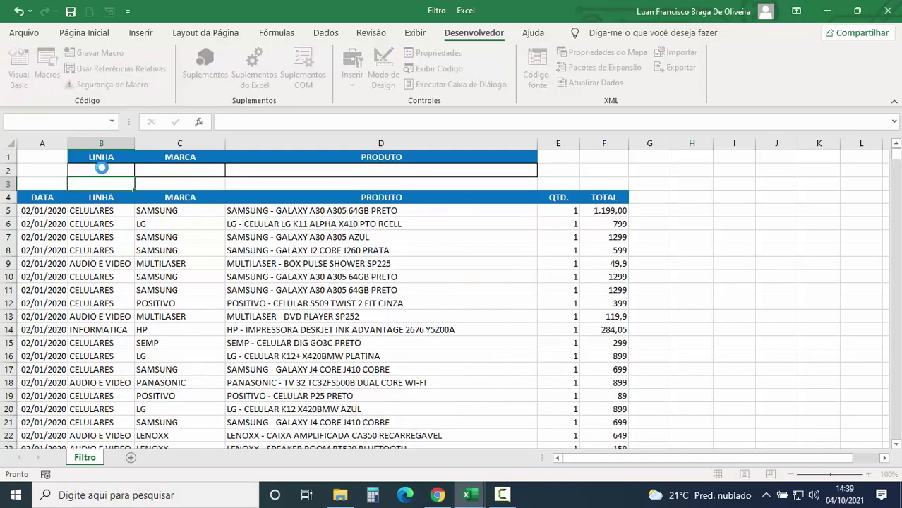
{"action": "left_click", "coordinate": [43, 145]}
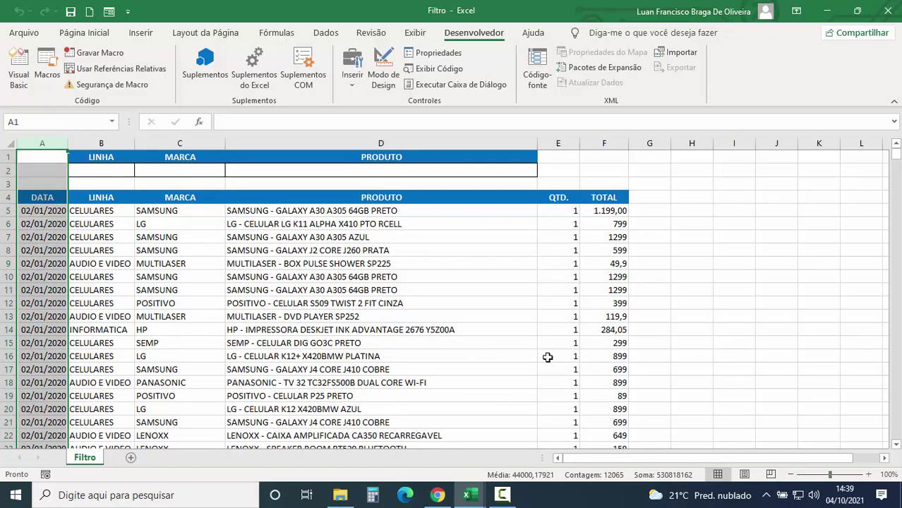
{"action": "left_click", "coordinate": [272, 290]}
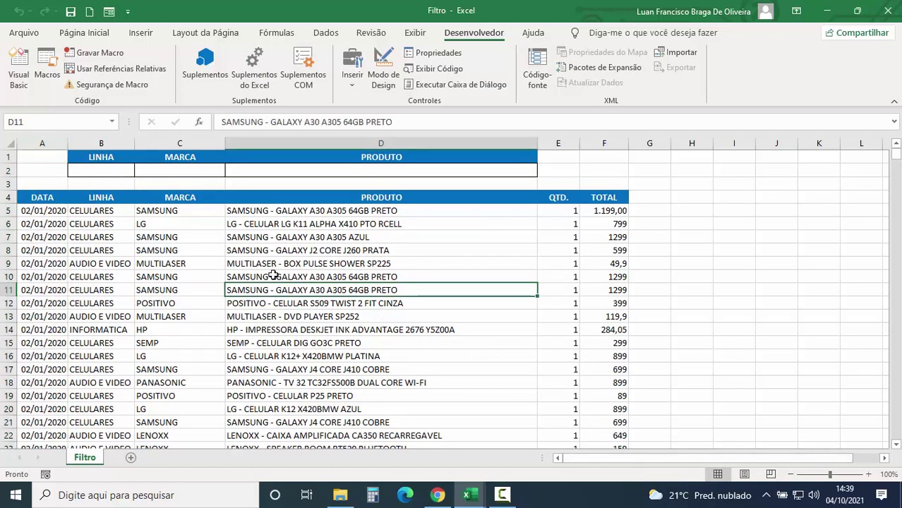
- Uncomment On Error GoTo Erro in Filtro_Texto_OutraPlan and save Filtro.xlsm
{"action": "left_click", "coordinate": [20, 73]}
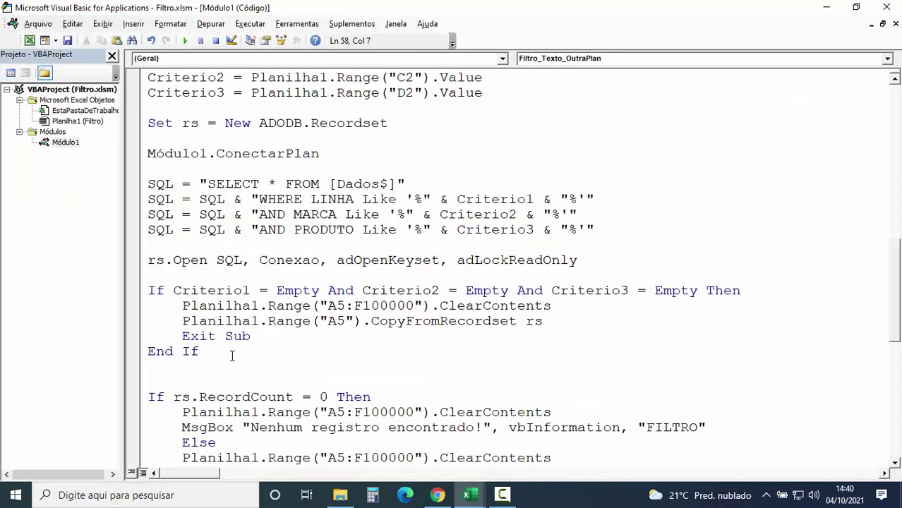
{"action": "scroll", "coordinate": [232, 357], "scroll_direction": "up", "scroll_amount": 1}
{"action": "scroll", "coordinate": [254, 338], "scroll_direction": "up", "scroll_amount": 2}
{"action": "scroll", "coordinate": [285, 323], "scroll_direction": "up", "scroll_amount": 1}
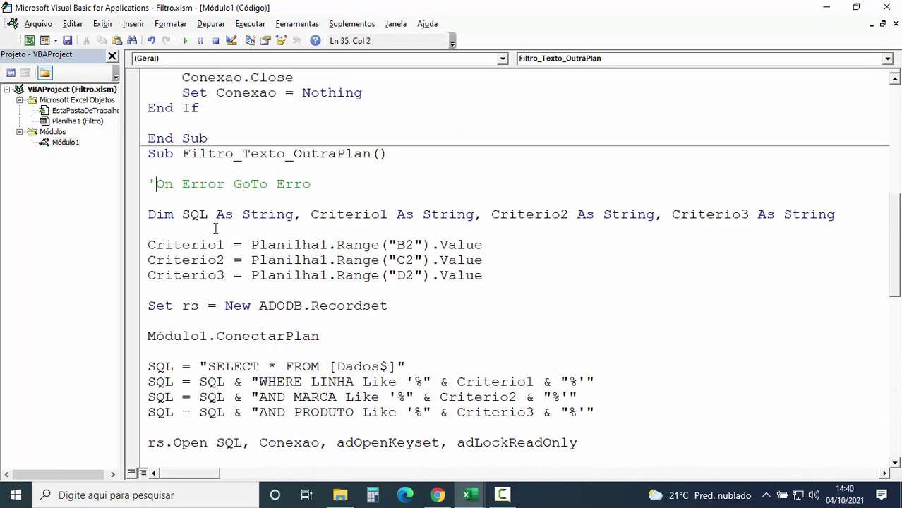
{"action": "key", "text": "BackSpace"}
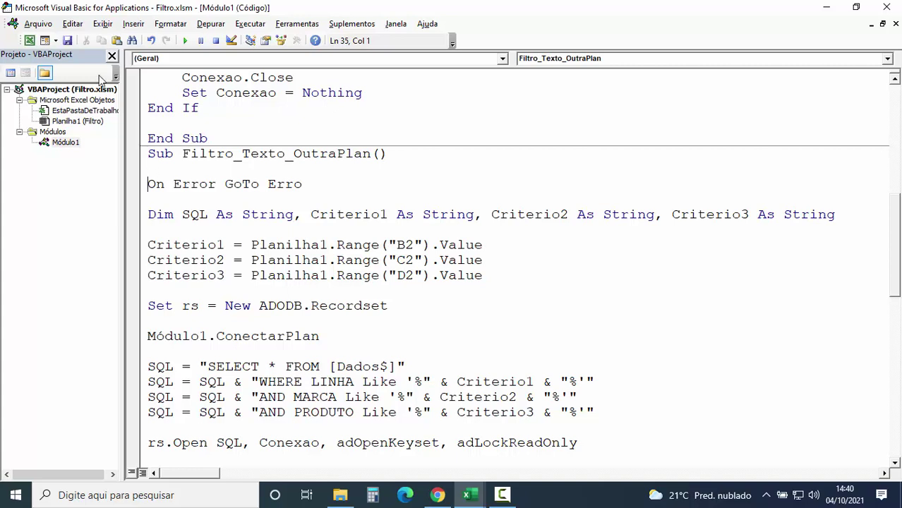
{"action": "left_click", "coordinate": [67, 42]}
- Open Base Dados.xlsx from the desktop in read-only mode
{"action": "left_click", "coordinate": [826, 9]}
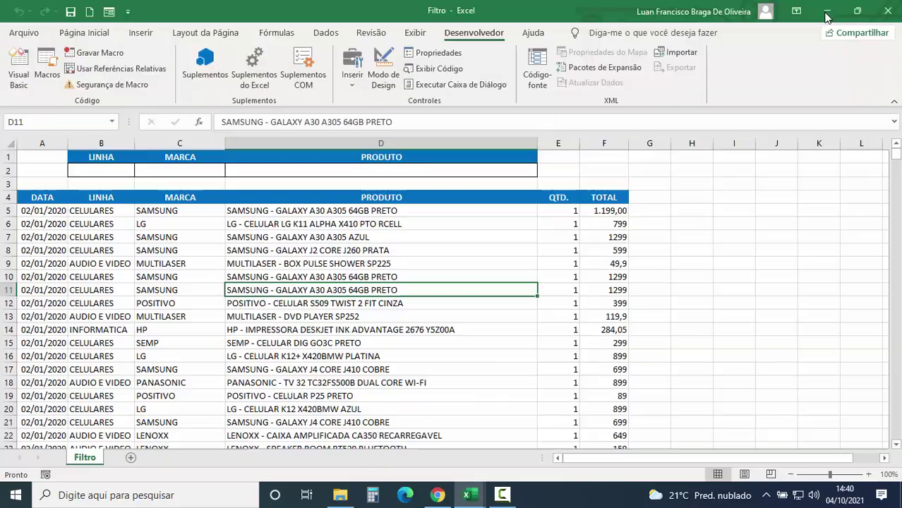
{"action": "left_click", "coordinate": [827, 14]}
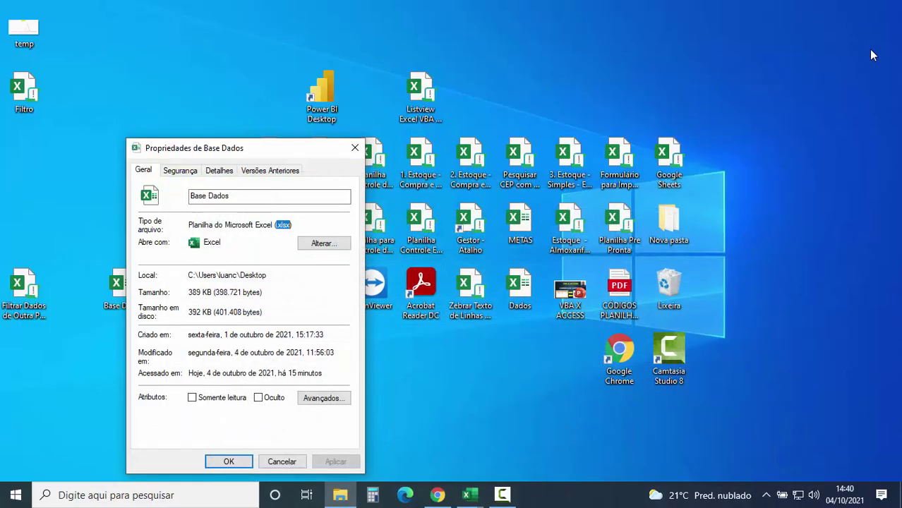
{"action": "left_click", "coordinate": [355, 148]}
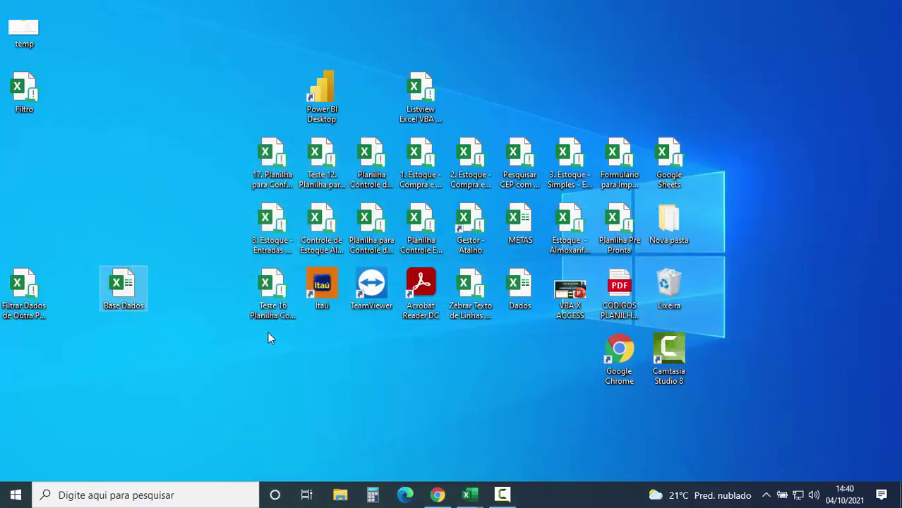
{"action": "right_click", "coordinate": [127, 289]}
{"action": "left_click", "coordinate": [160, 172]}
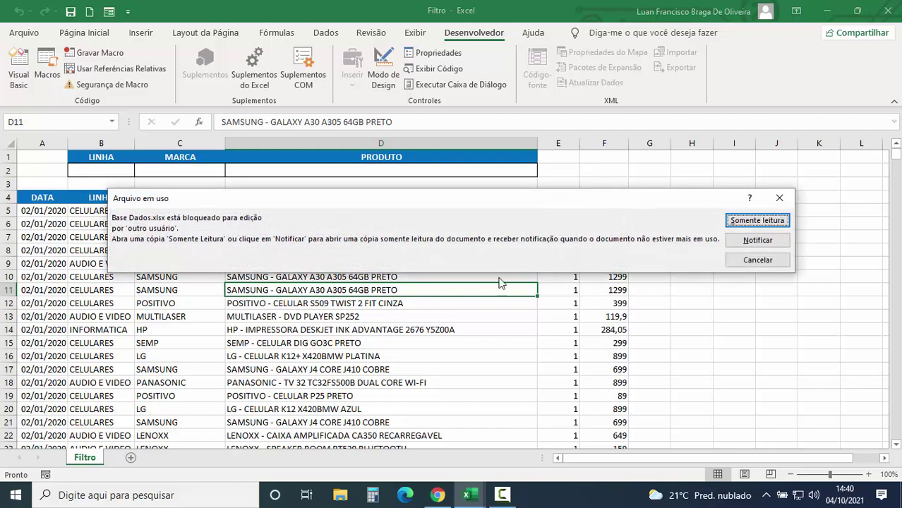
{"action": "left_click", "coordinate": [761, 224]}
- Add a Módulo1.DesconectarPlan call after CopyFromRecordset in the empty-criteria branch
{"action": "mouse_move", "coordinate": [471, 498]}
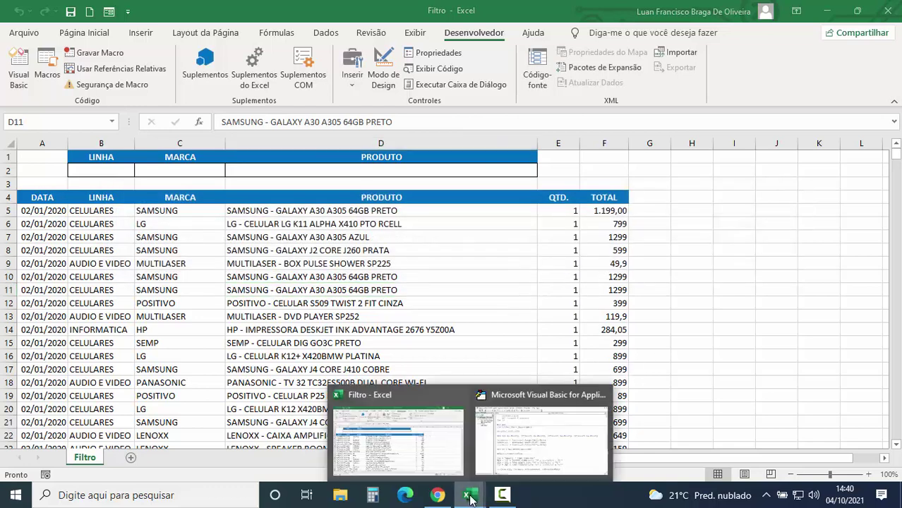
{"action": "left_click", "coordinate": [515, 457]}
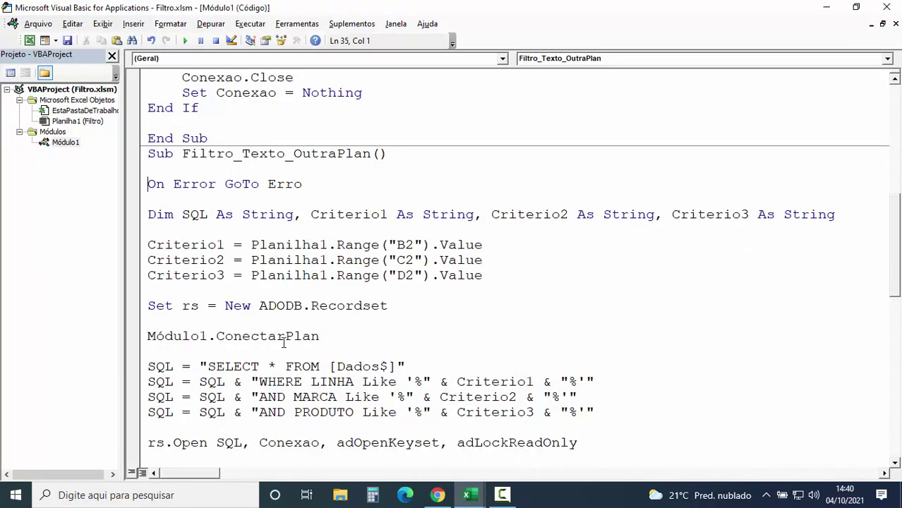
{"action": "scroll", "coordinate": [328, 241], "scroll_direction": "up", "scroll_amount": 1}
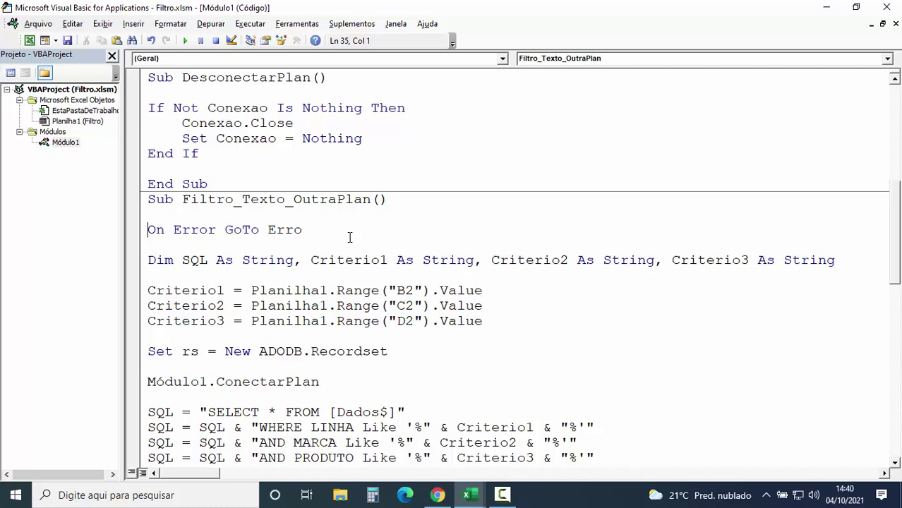
{"action": "scroll", "coordinate": [349, 237], "scroll_direction": "down", "scroll_amount": 2}
{"action": "scroll", "coordinate": [349, 237], "scroll_direction": "down", "scroll_amount": 3}
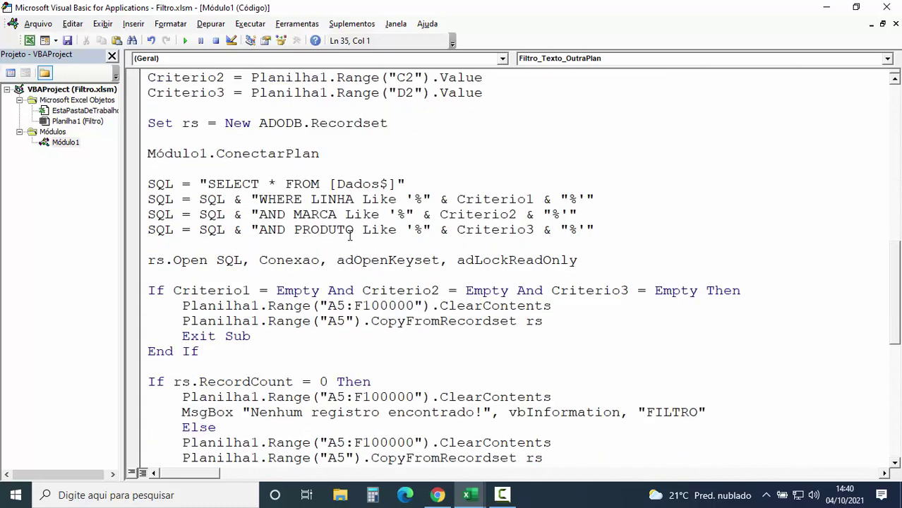
{"action": "scroll", "coordinate": [404, 260], "scroll_direction": "down", "scroll_amount": 3}
{"action": "scroll", "coordinate": [237, 286], "scroll_direction": "down", "scroll_amount": 1}
{"action": "scroll", "coordinate": [169, 326], "scroll_direction": "down", "scroll_amount": 2}
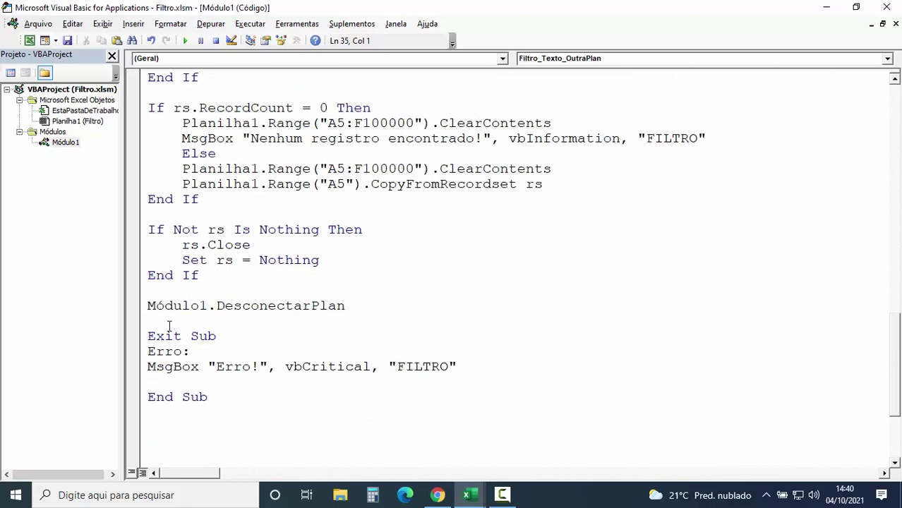
{"action": "left_click_drag", "start_coordinate": [160, 304], "coordinate": [381, 305]}
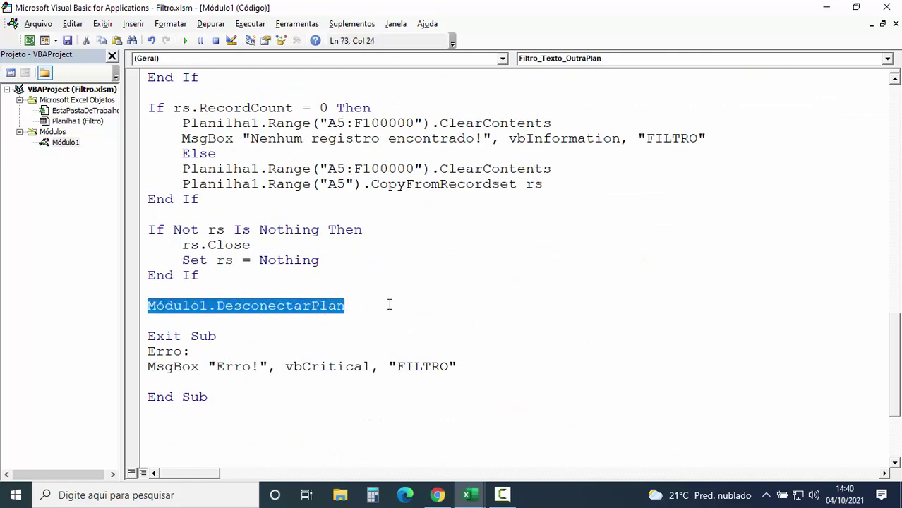
{"action": "scroll", "coordinate": [389, 304], "scroll_direction": "up", "scroll_amount": 3}
{"action": "scroll", "coordinate": [396, 290], "scroll_direction": "up", "scroll_amount": 3}
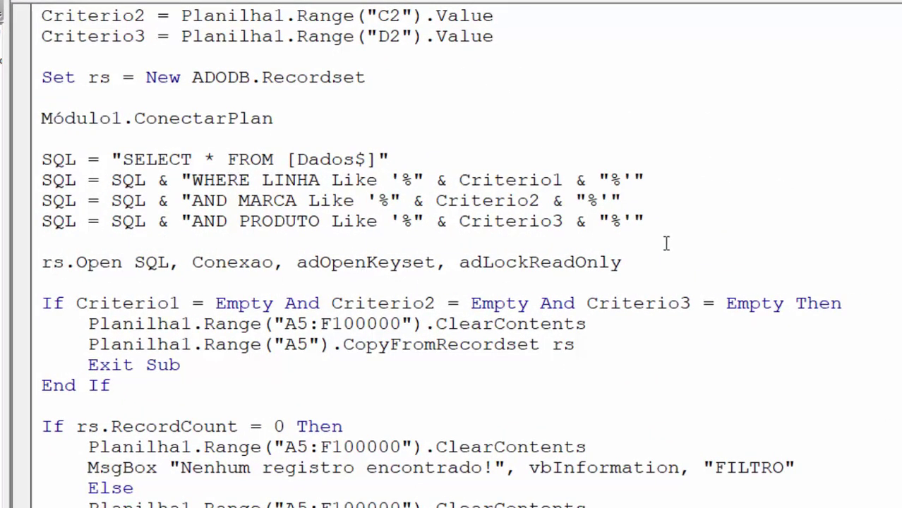
{"action": "left_click", "coordinate": [595, 346]}
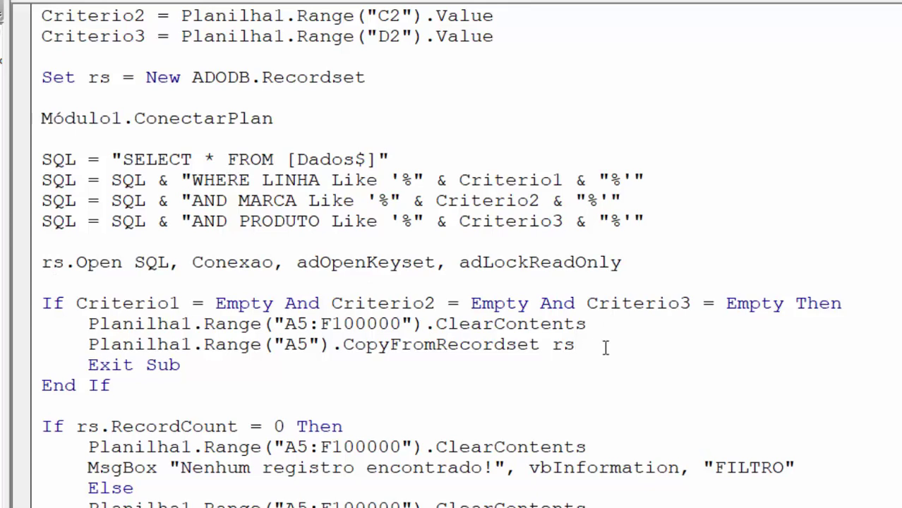
{"action": "key", "text": "Return"}
{"action": "type", "text": "Módulo1.DesconectarPlan"}
{"action": "key", "text": "Return"}
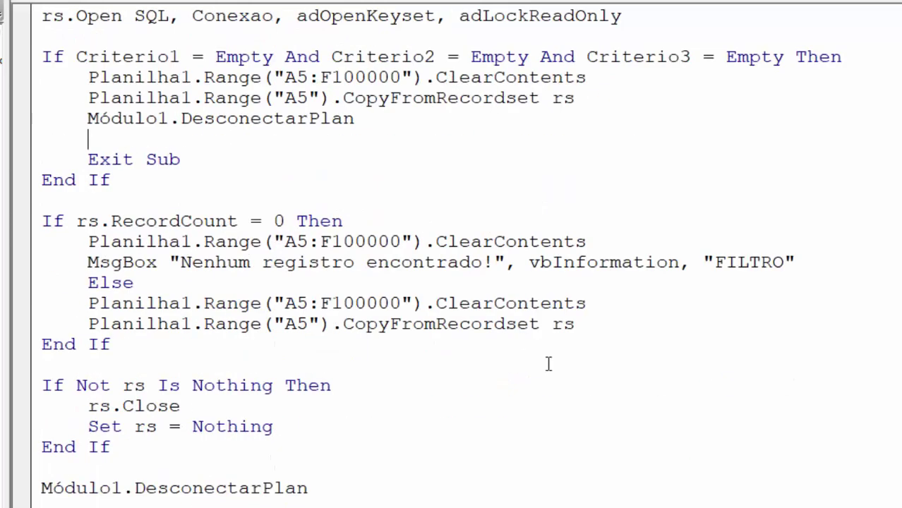
- Paste the If Not rs Is Nothing close block there, indent it, and remove the blank line
{"action": "left_click_drag", "start_coordinate": [40, 201], "coordinate": [120, 259]}
{"action": "key", "text": "ctrl+c"}
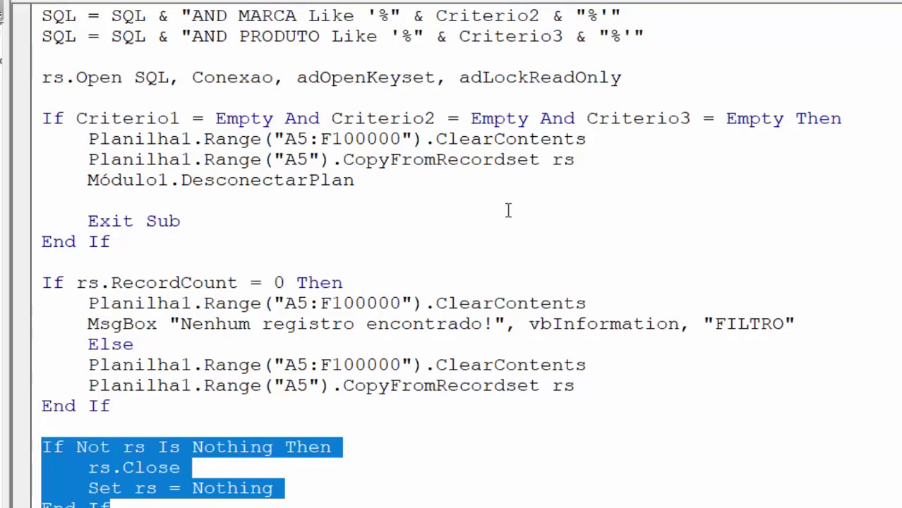
{"action": "left_click", "coordinate": [590, 163]}
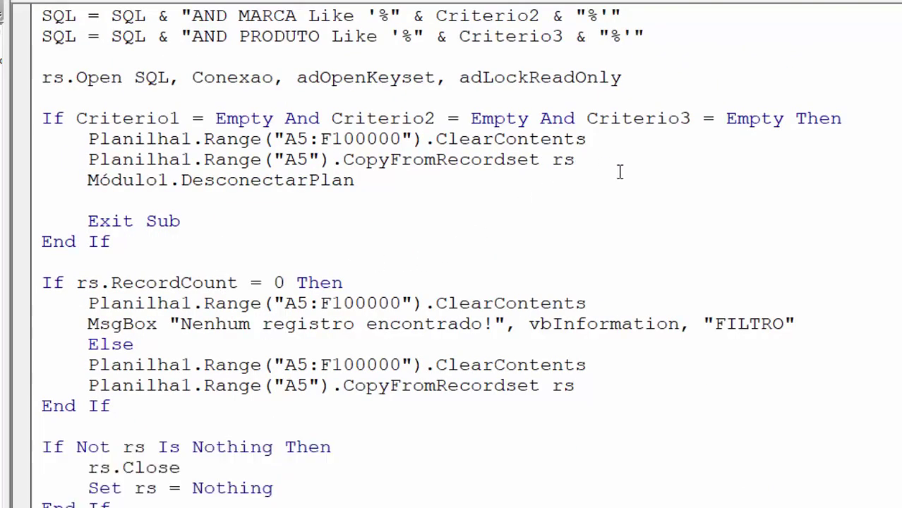
{"action": "key", "text": "Return"}
{"action": "key", "text": "ctrl+v"}
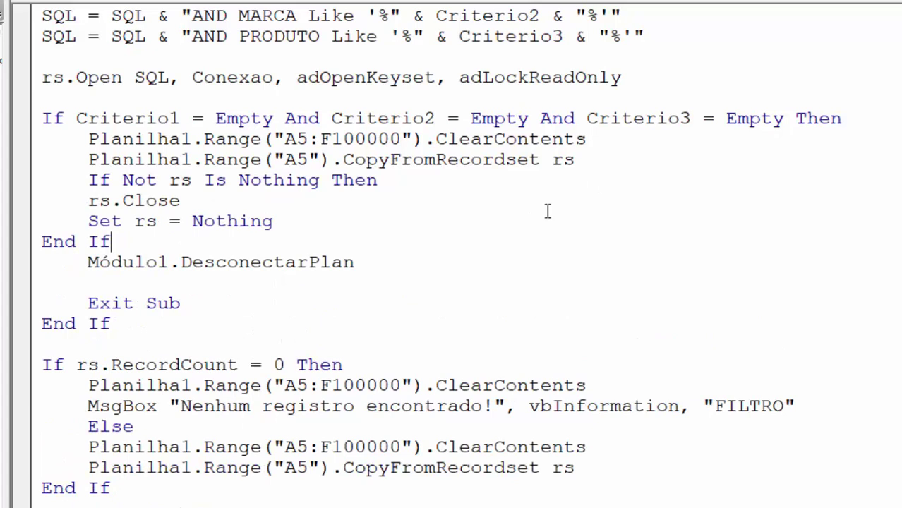
{"action": "left_click", "coordinate": [43, 242]}
{"action": "key", "text": "Tab"}
{"action": "left_click_drag", "start_coordinate": [88, 201], "coordinate": [275, 221]}
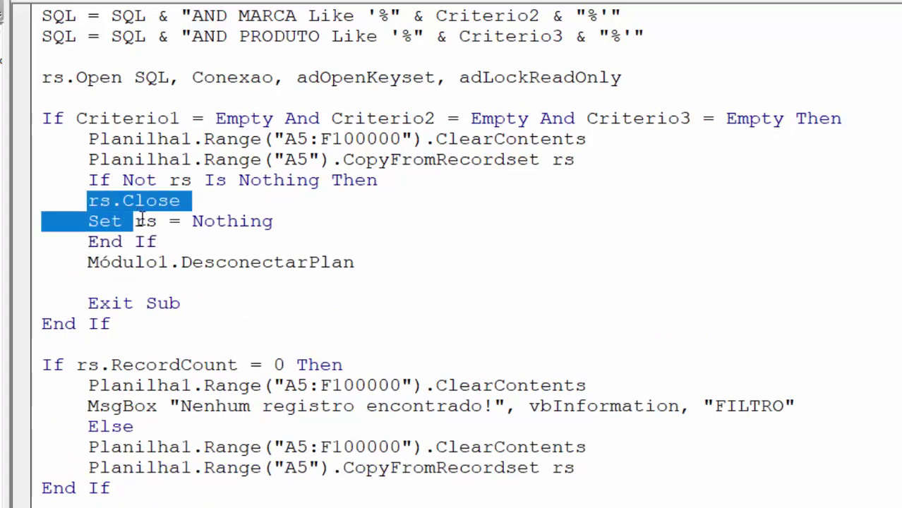
{"action": "key", "text": "Tab"}
{"action": "left_click", "coordinate": [383, 270]}
{"action": "key", "text": "Delete"}
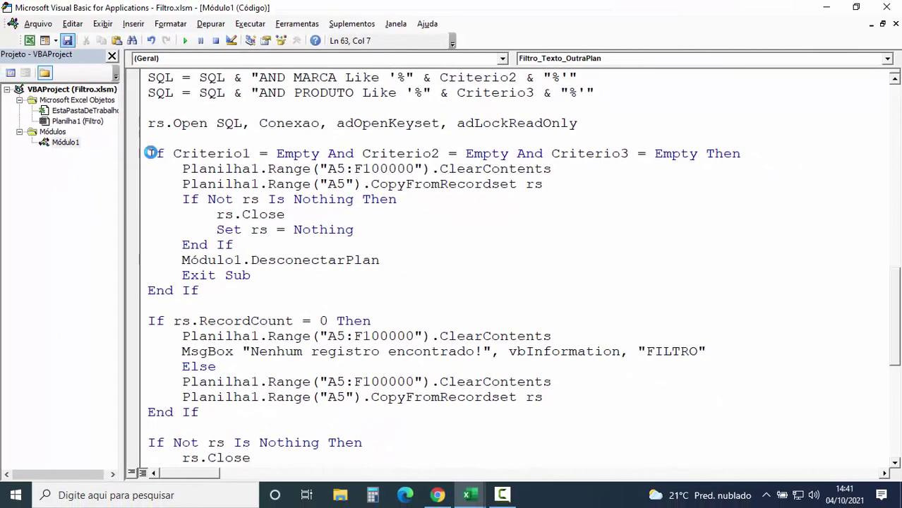
- Step through the DesconectarPlan macro line by line with F8
{"action": "scroll", "coordinate": [262, 240], "scroll_direction": "up", "scroll_amount": 6}
{"action": "scroll", "coordinate": [262, 240], "scroll_direction": "up", "scroll_amount": 1}
{"action": "scroll", "coordinate": [263, 240], "scroll_direction": "up", "scroll_amount": 4}
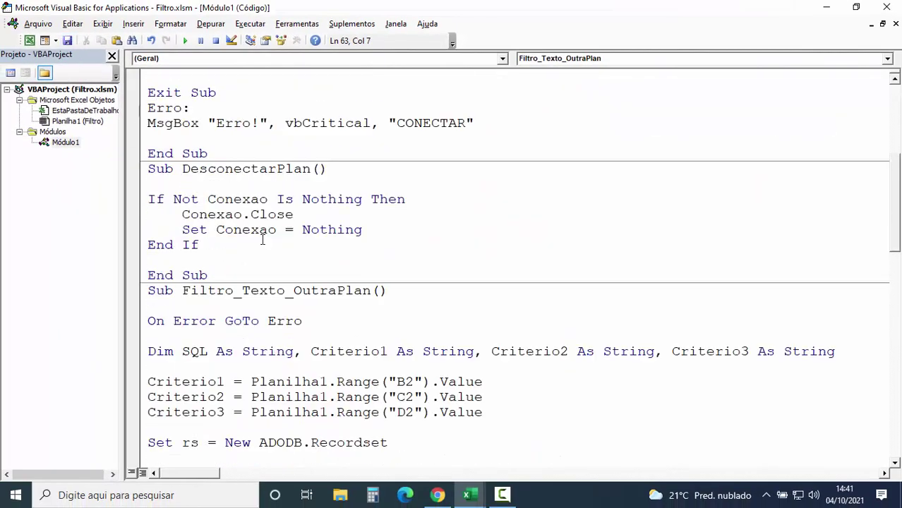
{"action": "left_click", "coordinate": [203, 201]}
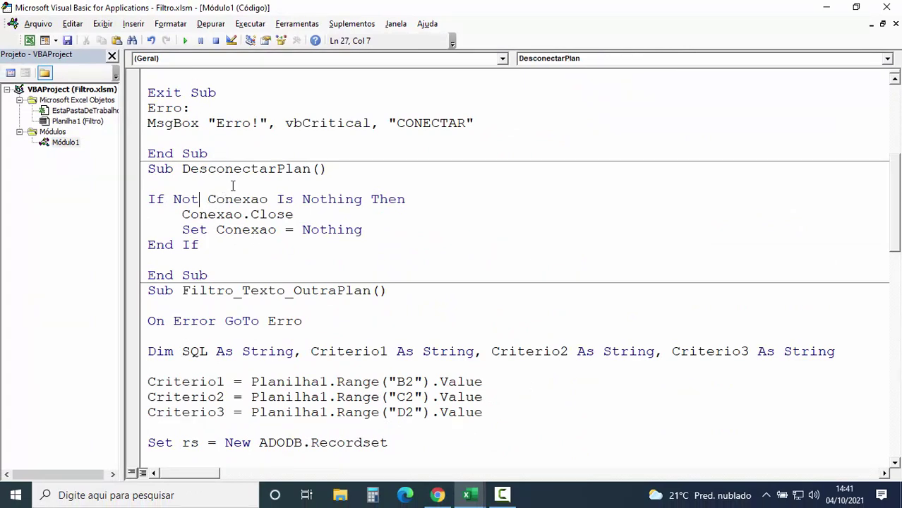
{"action": "key", "text": "F8"}
{"action": "key", "text": "F8"}
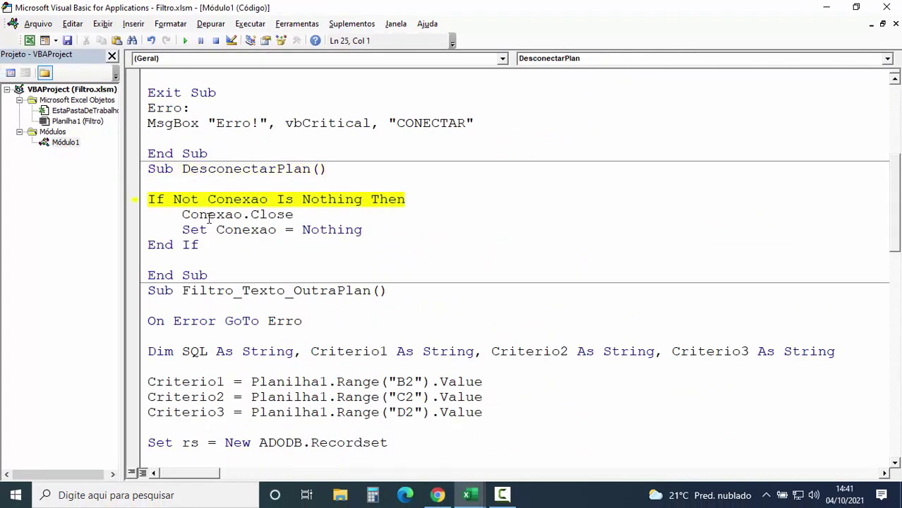
{"action": "key", "text": "F8"}
{"action": "key", "text": "F8"}
{"action": "key", "text": "F8"}
{"action": "key", "text": "F8"}
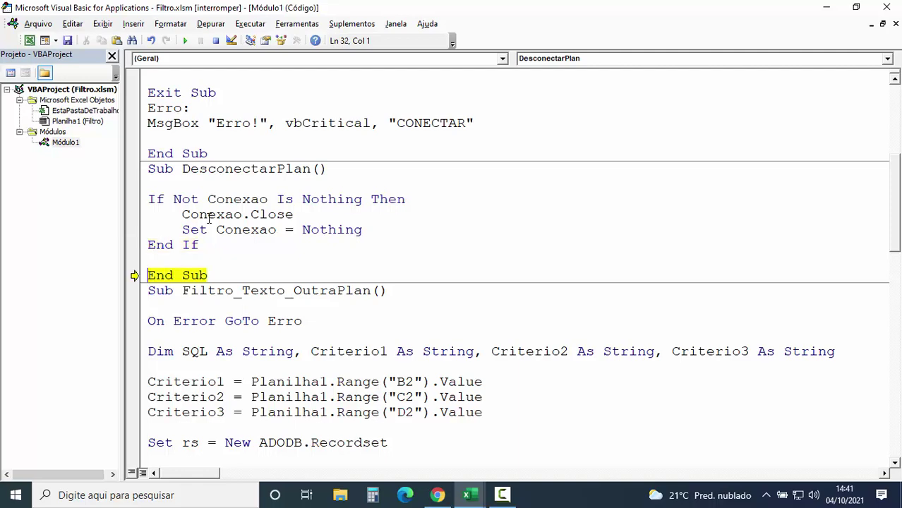
{"action": "key", "text": "F8"}
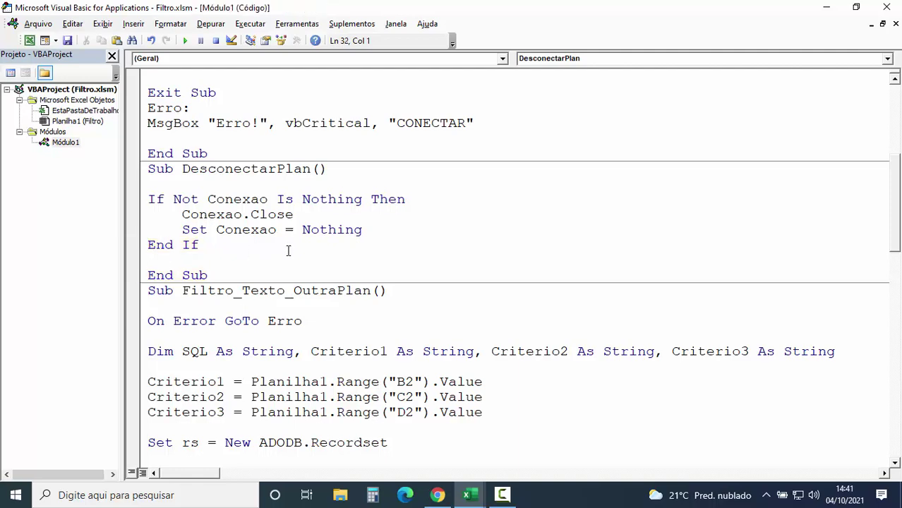
- Look over the end of Filtro_Texto_OutraPlan and return to the Excel workbook
{"action": "scroll", "coordinate": [280, 221], "scroll_direction": "down", "scroll_amount": 3}
{"action": "scroll", "coordinate": [296, 223], "scroll_direction": "down", "scroll_amount": 7}
{"action": "scroll", "coordinate": [307, 226], "scroll_direction": "down", "scroll_amount": 4}
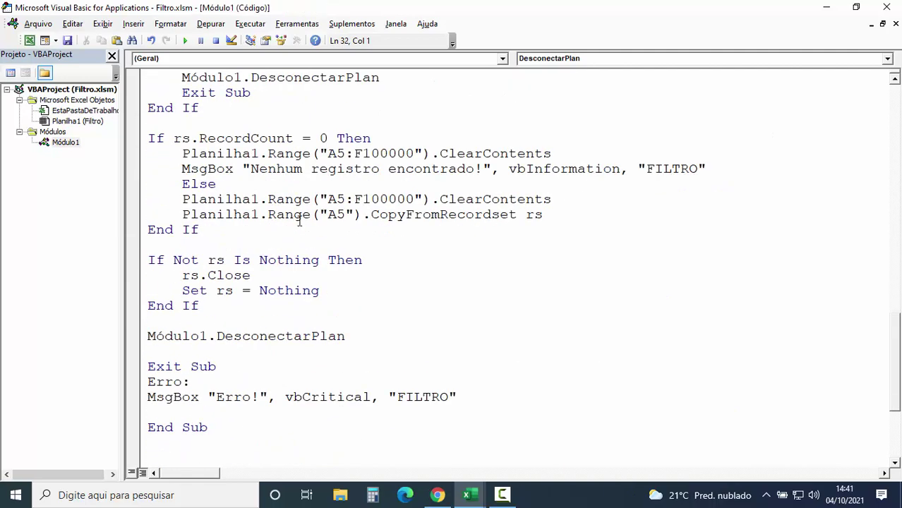
{"action": "scroll", "coordinate": [307, 226], "scroll_direction": "up", "scroll_amount": 3}
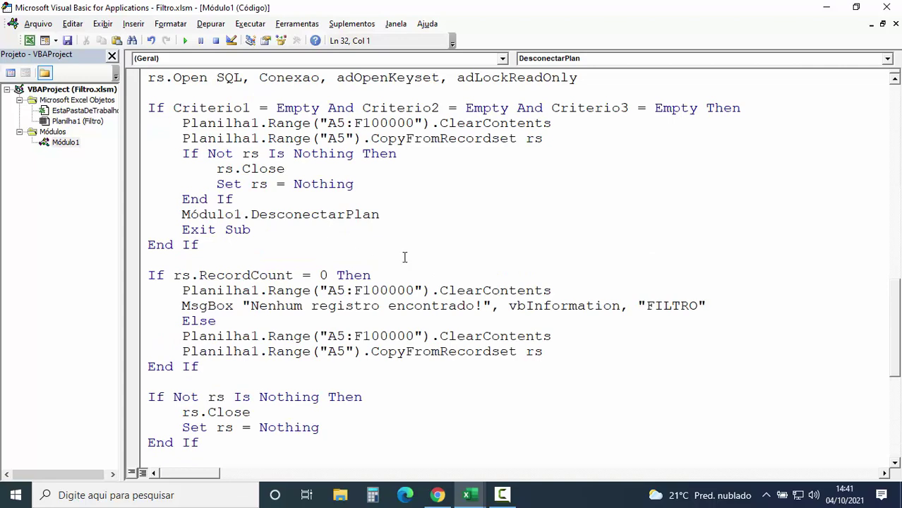
{"action": "left_click", "coordinate": [29, 41]}
- Filter by LINHA AUDIO in B2, then clear B2 so all rows show again
{"action": "double_click", "coordinate": [108, 171]}
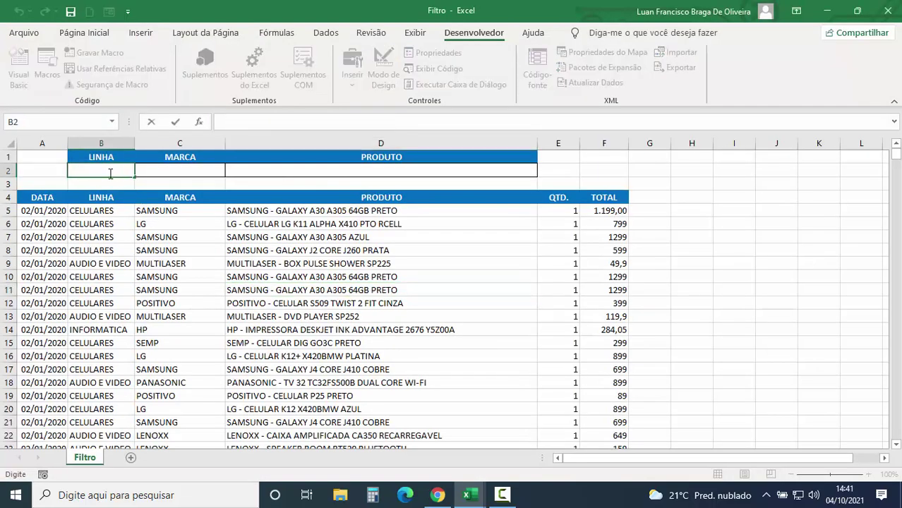
{"action": "type", "text": "AUDIO"}
{"action": "key", "text": "Return"}
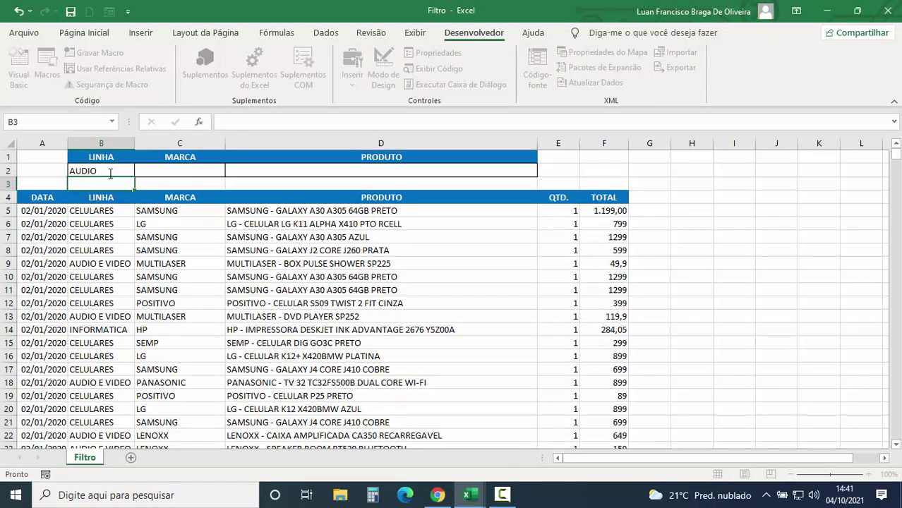
{"action": "left_click", "coordinate": [108, 161]}
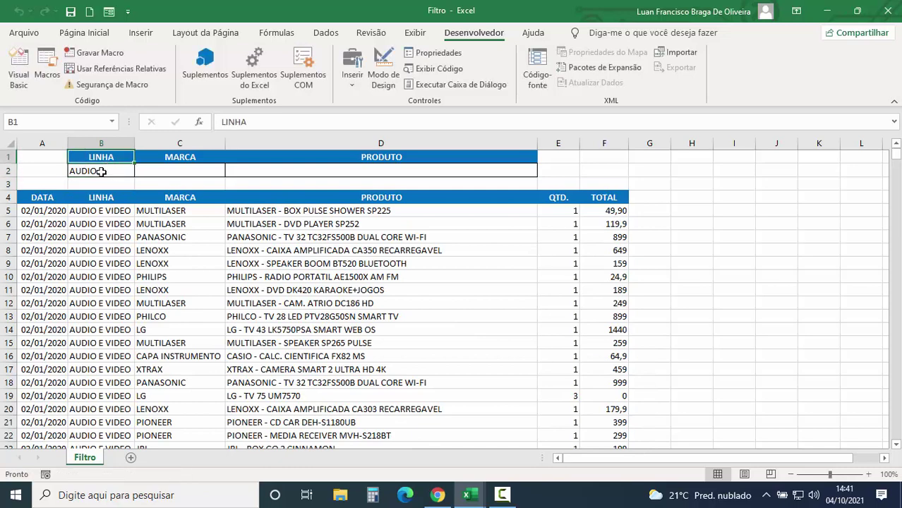
{"action": "double_click", "coordinate": [103, 171]}
{"action": "key", "text": "BackSpace"}
{"action": "key", "text": "BackSpace"}
{"action": "key", "text": "BackSpace"}
{"action": "key", "text": "BackSpace"}
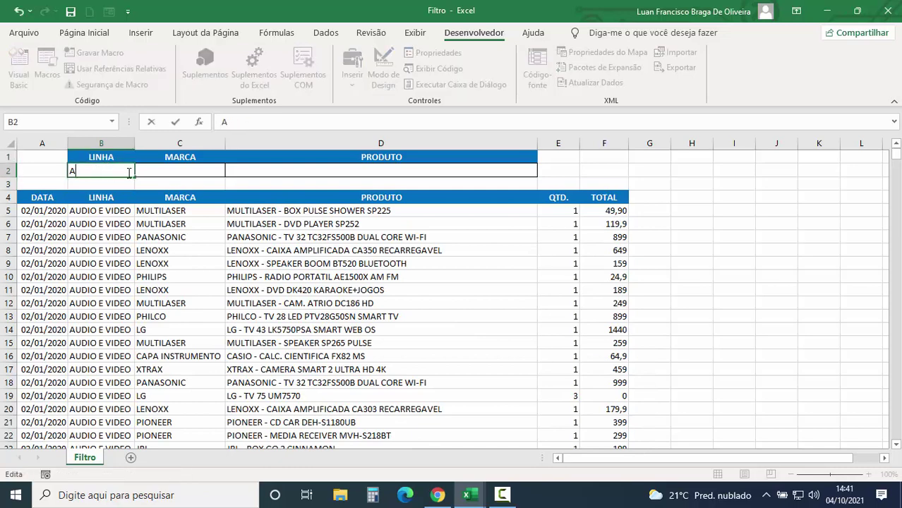
{"action": "key", "text": "BackSpace"}
{"action": "key", "text": "Return"}
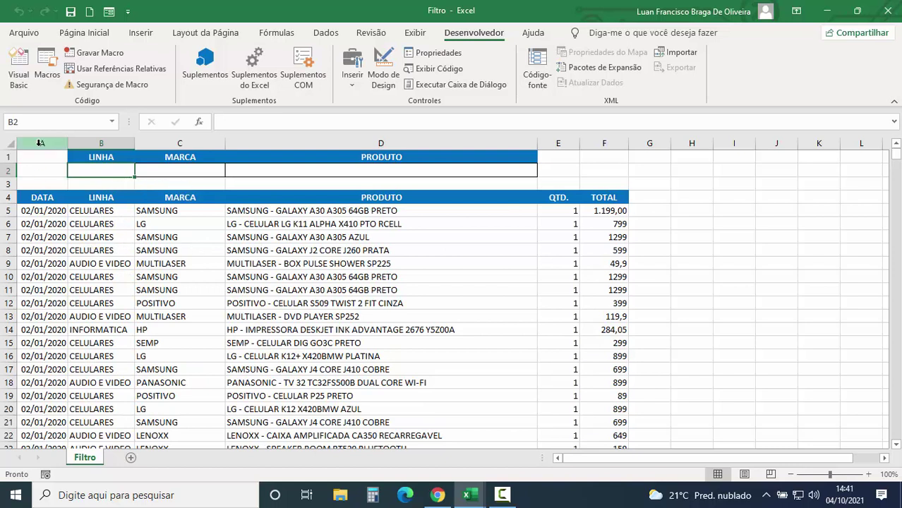
- Minimize the Filtro workbook and the VBA editor to reach the desktop
{"action": "left_click", "coordinate": [34, 146]}
{"action": "left_click", "coordinate": [121, 171]}
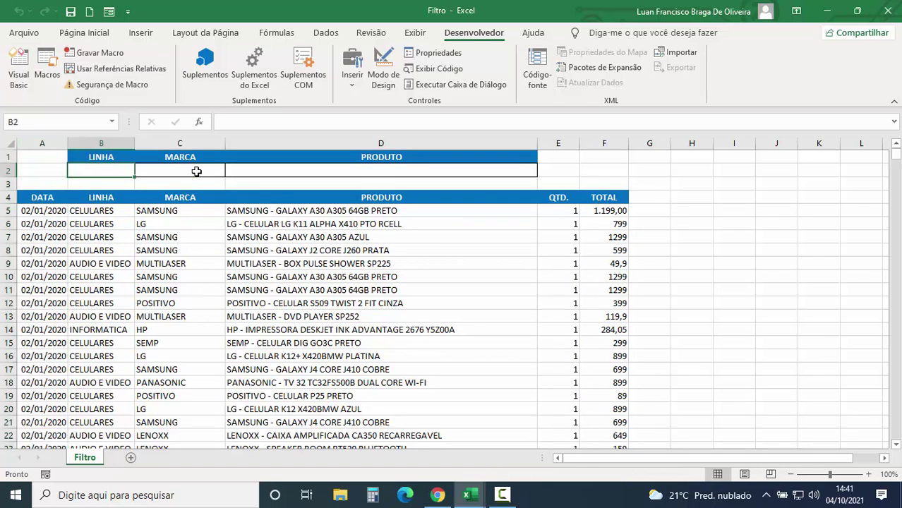
{"action": "left_click", "coordinate": [824, 9]}
{"action": "left_click", "coordinate": [826, 8]}
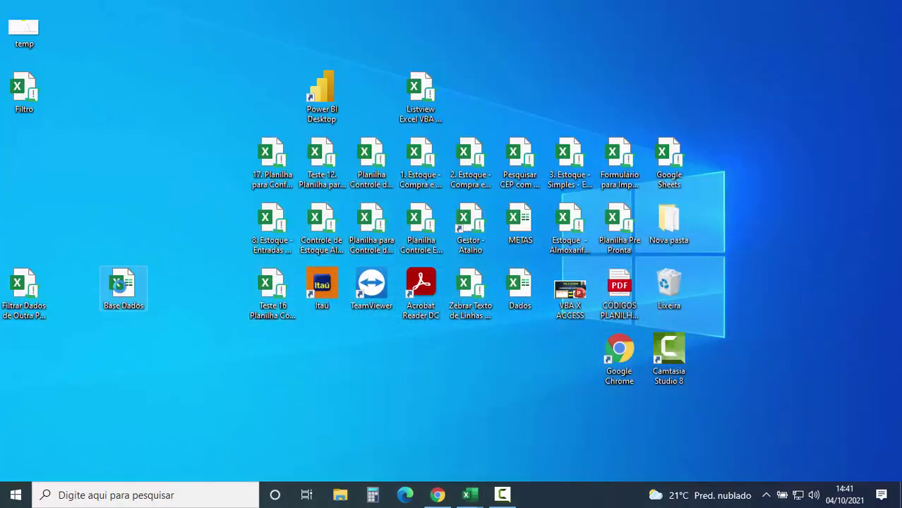
- Open the Base Dados workbook from the desktop and bring it to the front
{"action": "right_click", "coordinate": [120, 286]}
{"action": "left_click", "coordinate": [156, 173]}
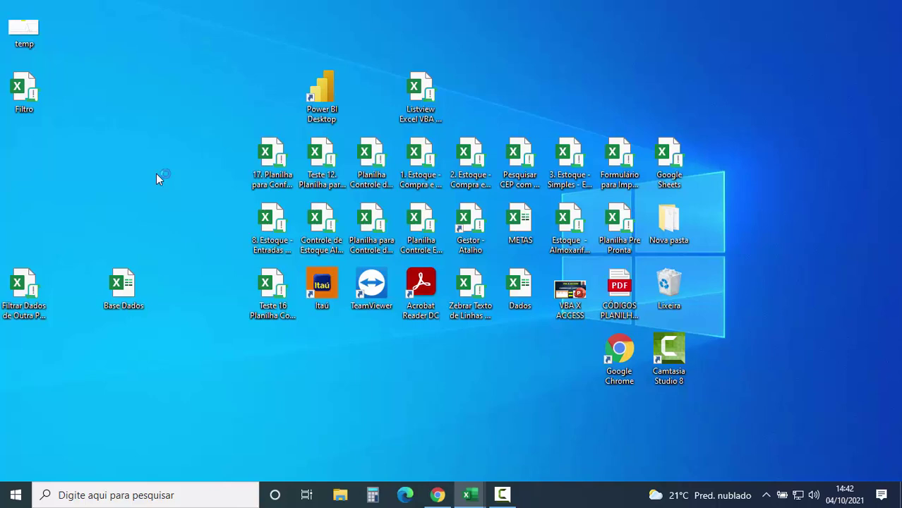
{"action": "left_click", "coordinate": [467, 495]}
{"action": "left_click", "coordinate": [612, 437]}
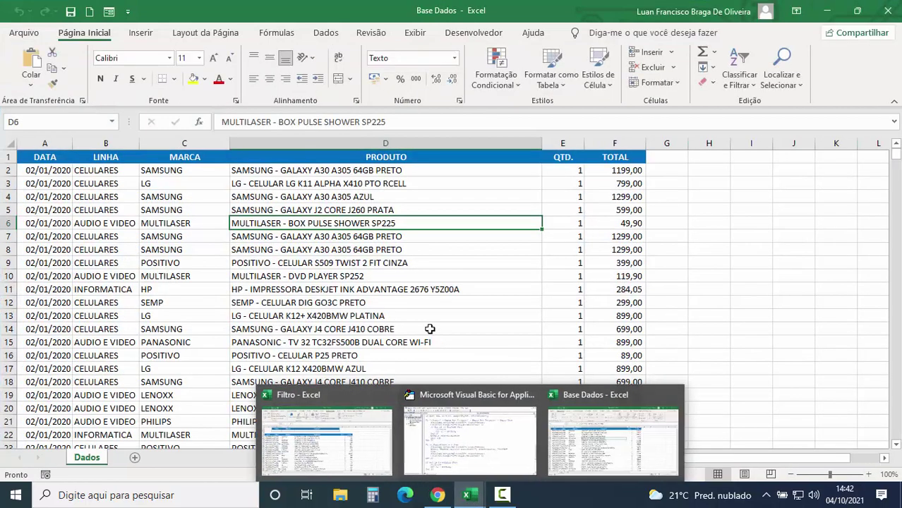
{"action": "left_click", "coordinate": [602, 443]}
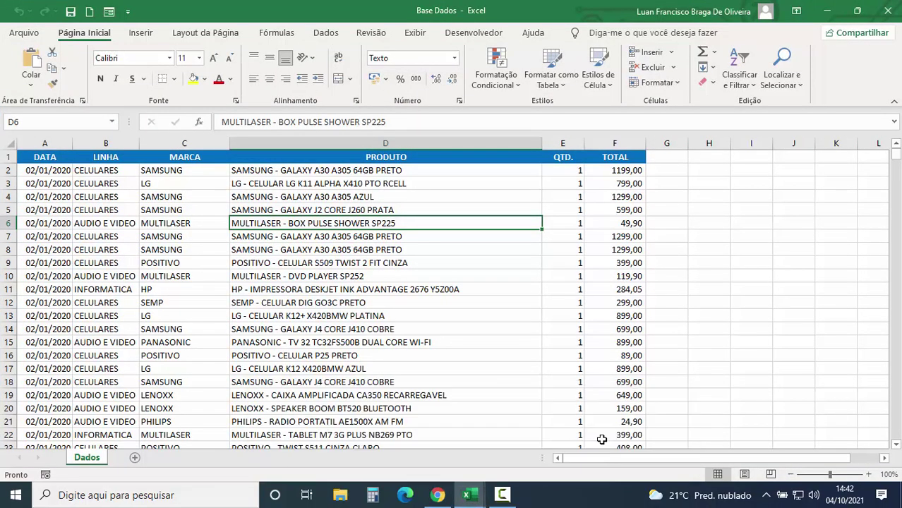
- Select the DATA column in Dados to count its records, then return to Filtro
{"action": "left_click", "coordinate": [401, 299]}
{"action": "left_click", "coordinate": [47, 143]}
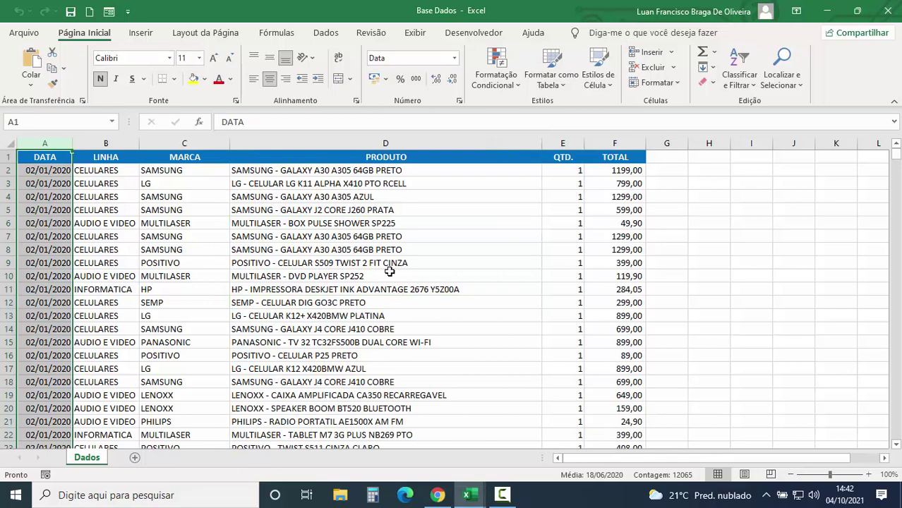
{"action": "mouse_move", "coordinate": [475, 498]}
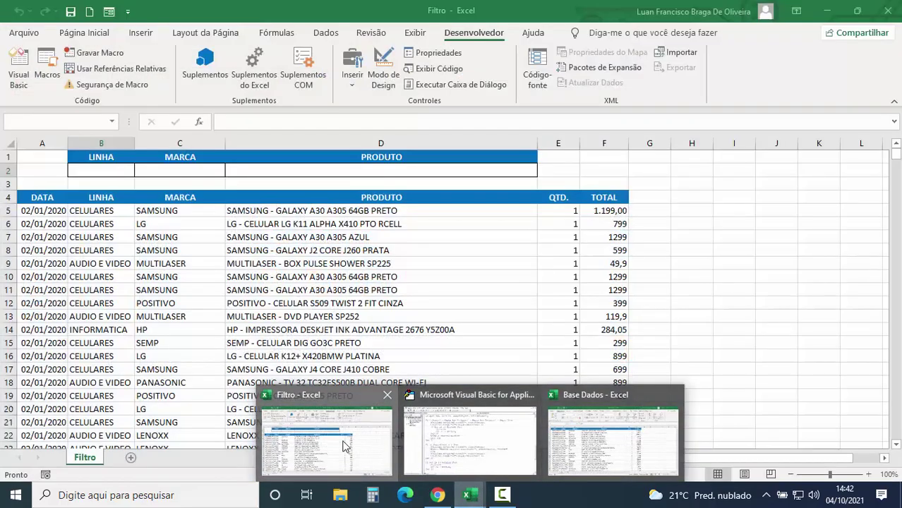
{"action": "left_click", "coordinate": [342, 448]}
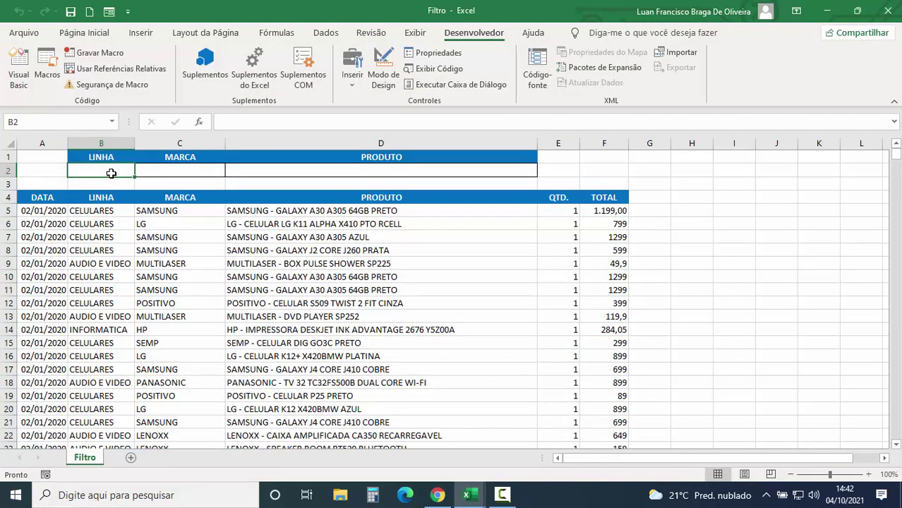
- Enter criteria CEL in B2, SAM in C2 and A30 in D2
{"action": "type", "text": "CEL"}
{"action": "key", "text": "Return"}
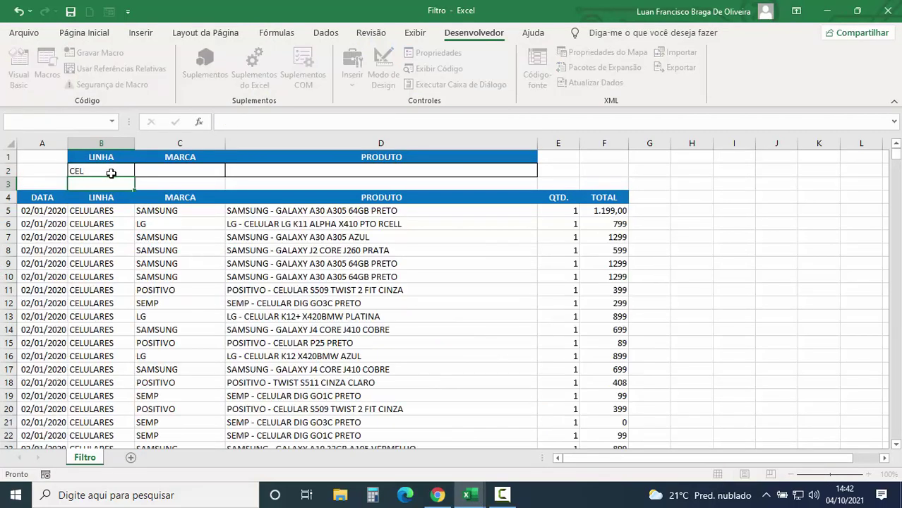
{"action": "left_click", "coordinate": [196, 172]}
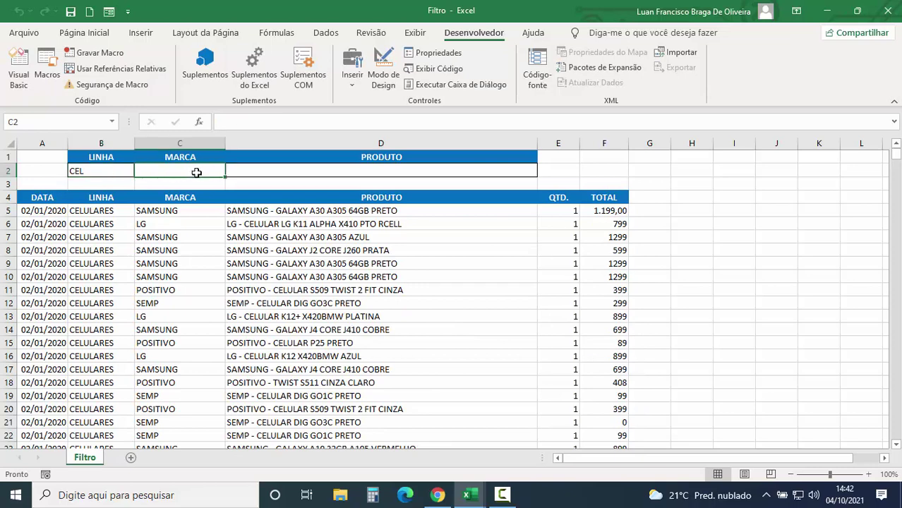
{"action": "type", "text": "SAM"}
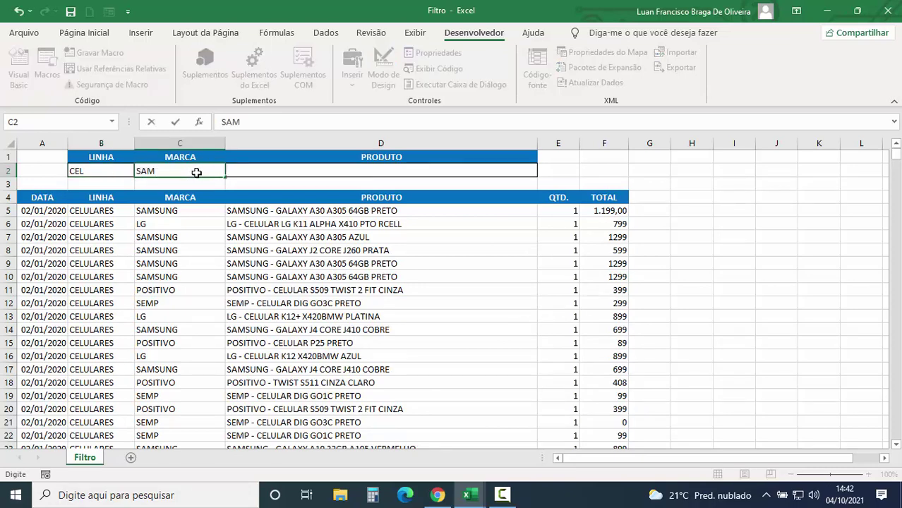
{"action": "key", "text": "ctrl+Return"}
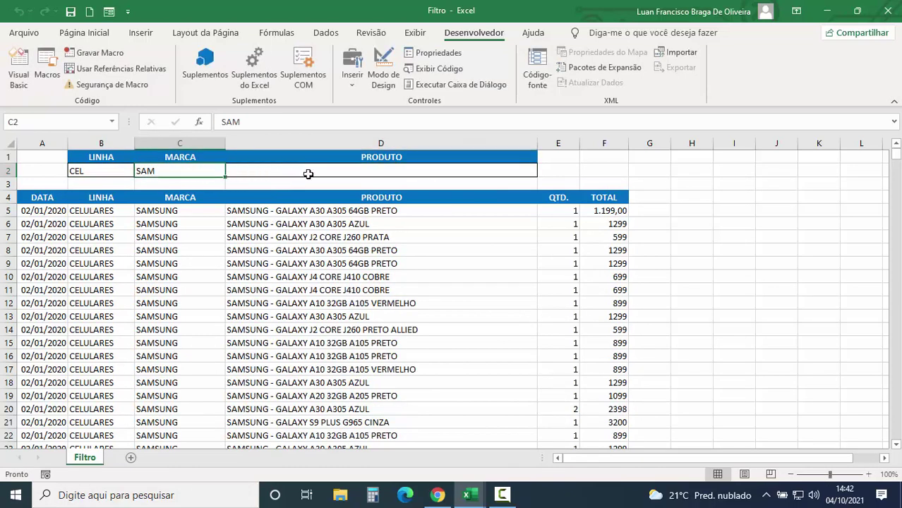
{"action": "left_click", "coordinate": [333, 173]}
{"action": "type", "text": "A30"}
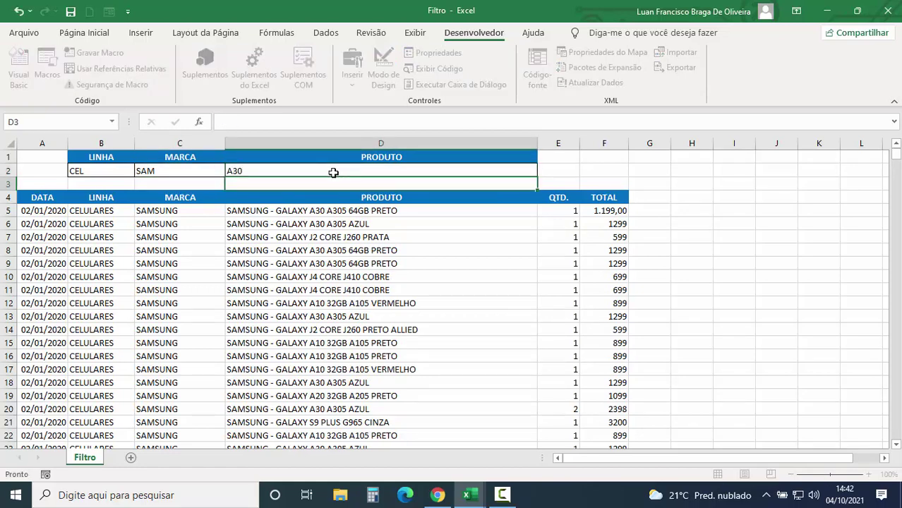
{"action": "key", "text": "ctrl+Return"}
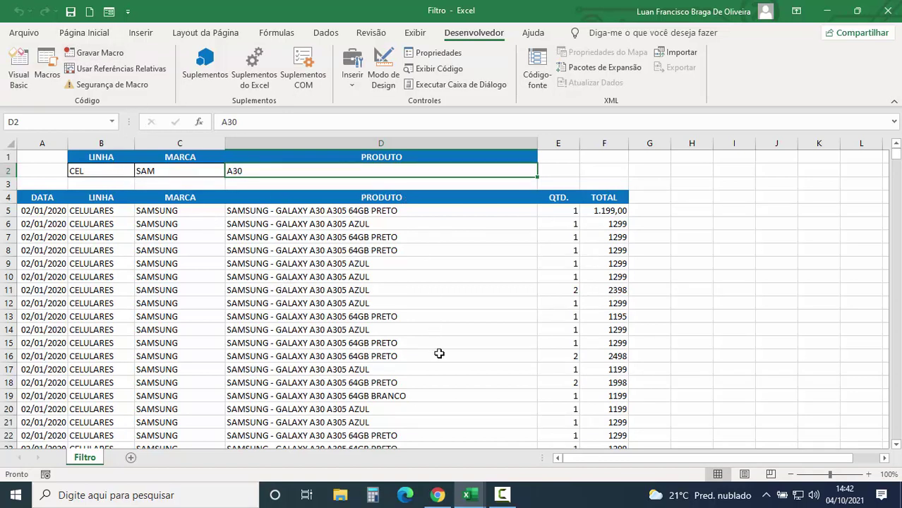
- Compare against Base Dados, inspect the filtered A30 rows, and reopen the VBA editor
{"action": "left_click", "coordinate": [466, 494]}
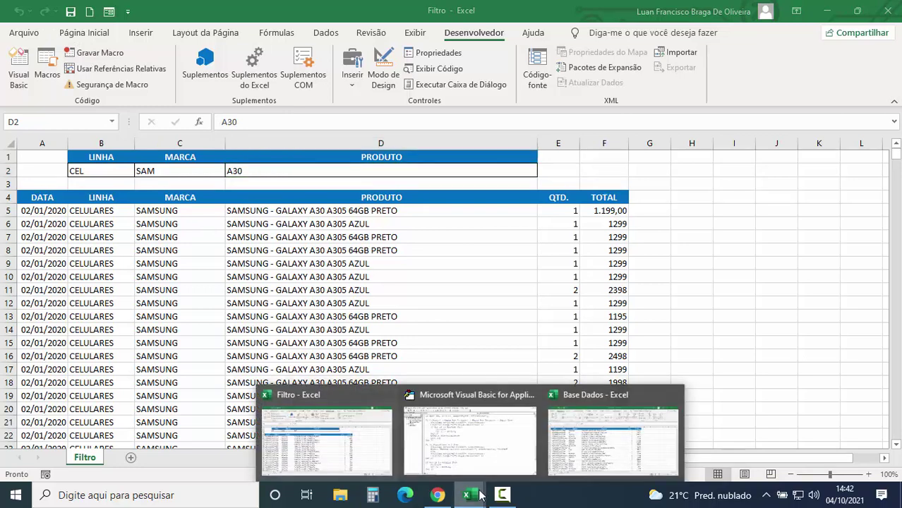
{"action": "left_click", "coordinate": [584, 460]}
{"action": "key", "text": "alt+Tab"}
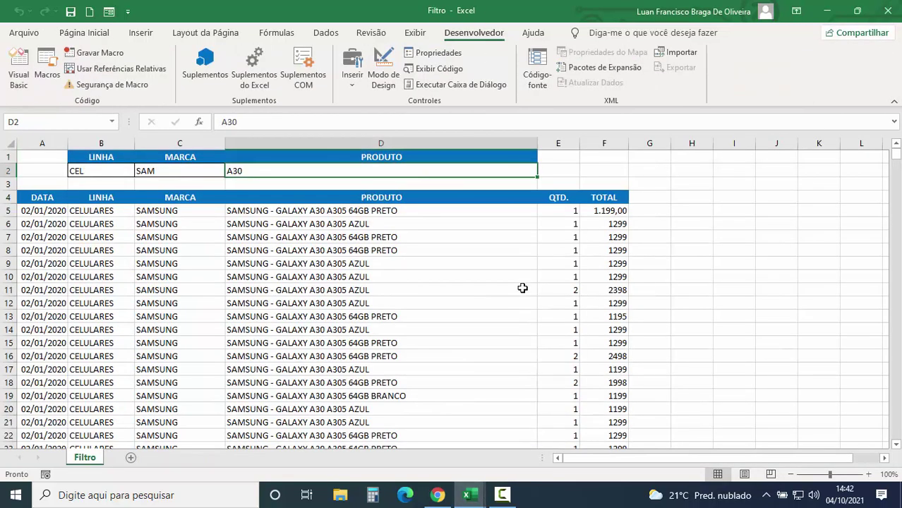
{"action": "left_click", "coordinate": [342, 265]}
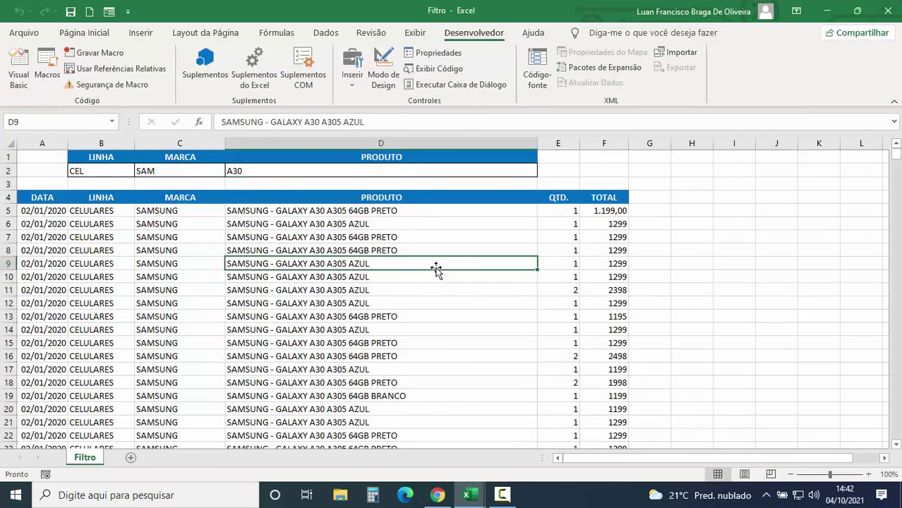
{"action": "left_click", "coordinate": [274, 185]}
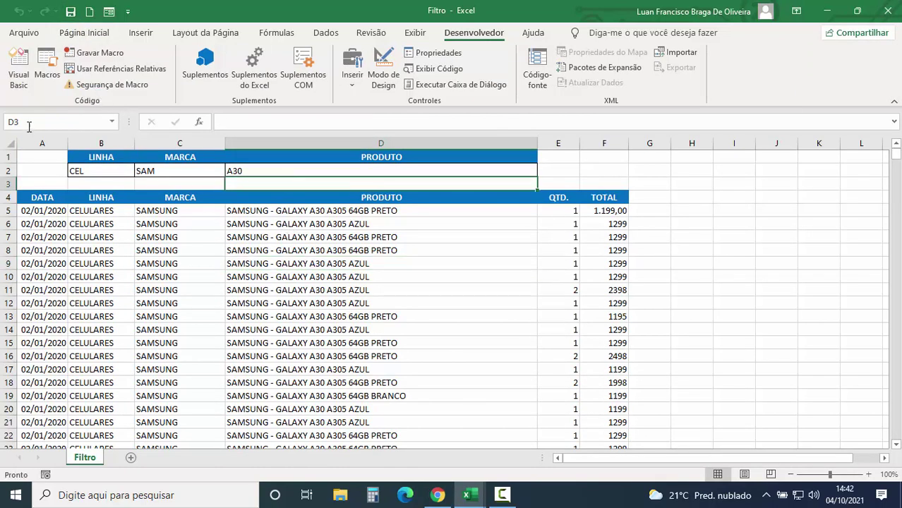
{"action": "left_click", "coordinate": [17, 76]}
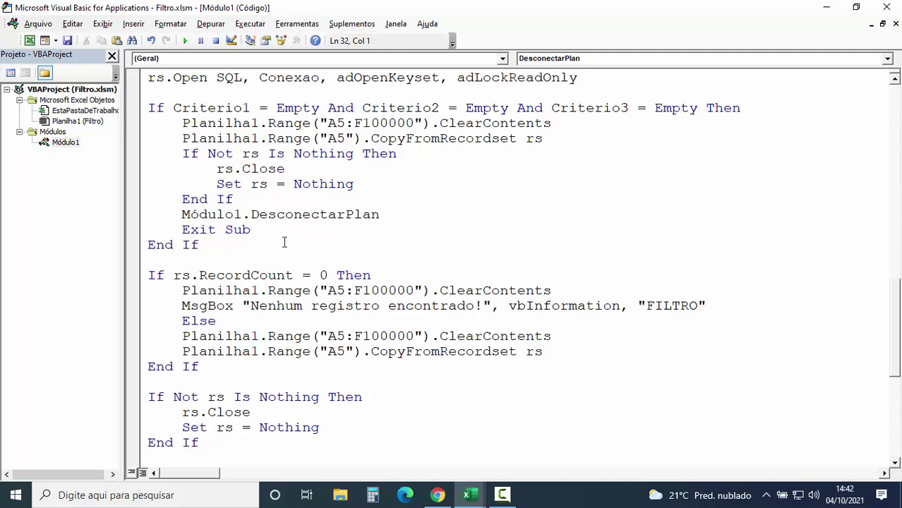
{"action": "scroll", "coordinate": [352, 296], "scroll_direction": "down", "scroll_amount": 5}
{"action": "scroll", "coordinate": [354, 296], "scroll_direction": "up", "scroll_amount": 2}
{"action": "scroll", "coordinate": [378, 302], "scroll_direction": "up", "scroll_amount": 1}
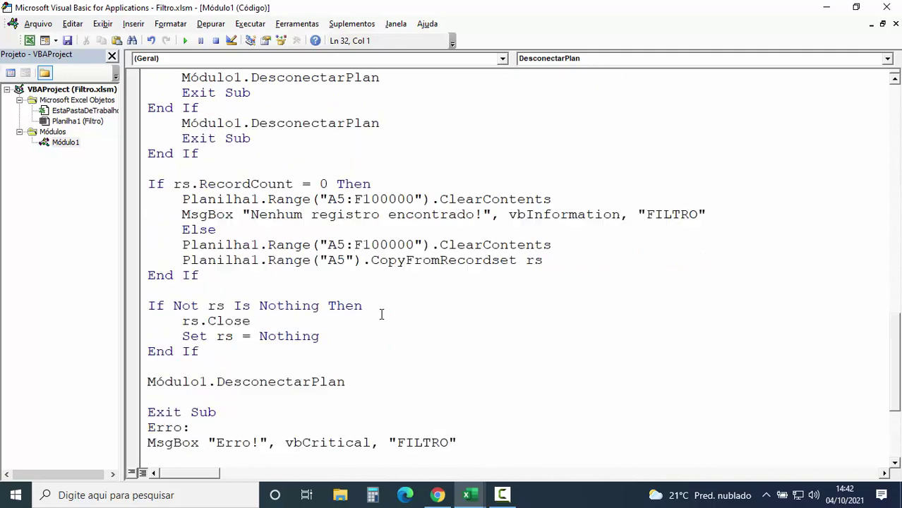
{"action": "scroll", "coordinate": [380, 311], "scroll_direction": "up", "scroll_amount": 3}
{"action": "scroll", "coordinate": [381, 318], "scroll_direction": "up", "scroll_amount": 2}
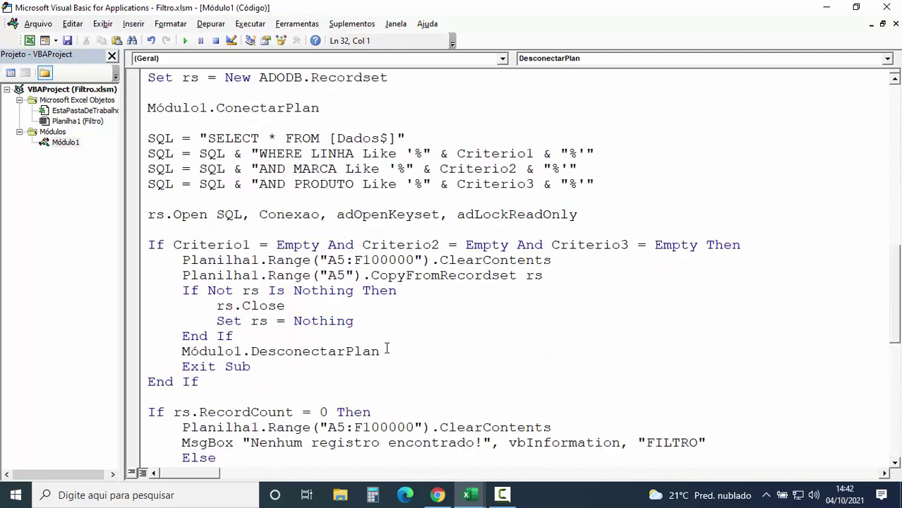